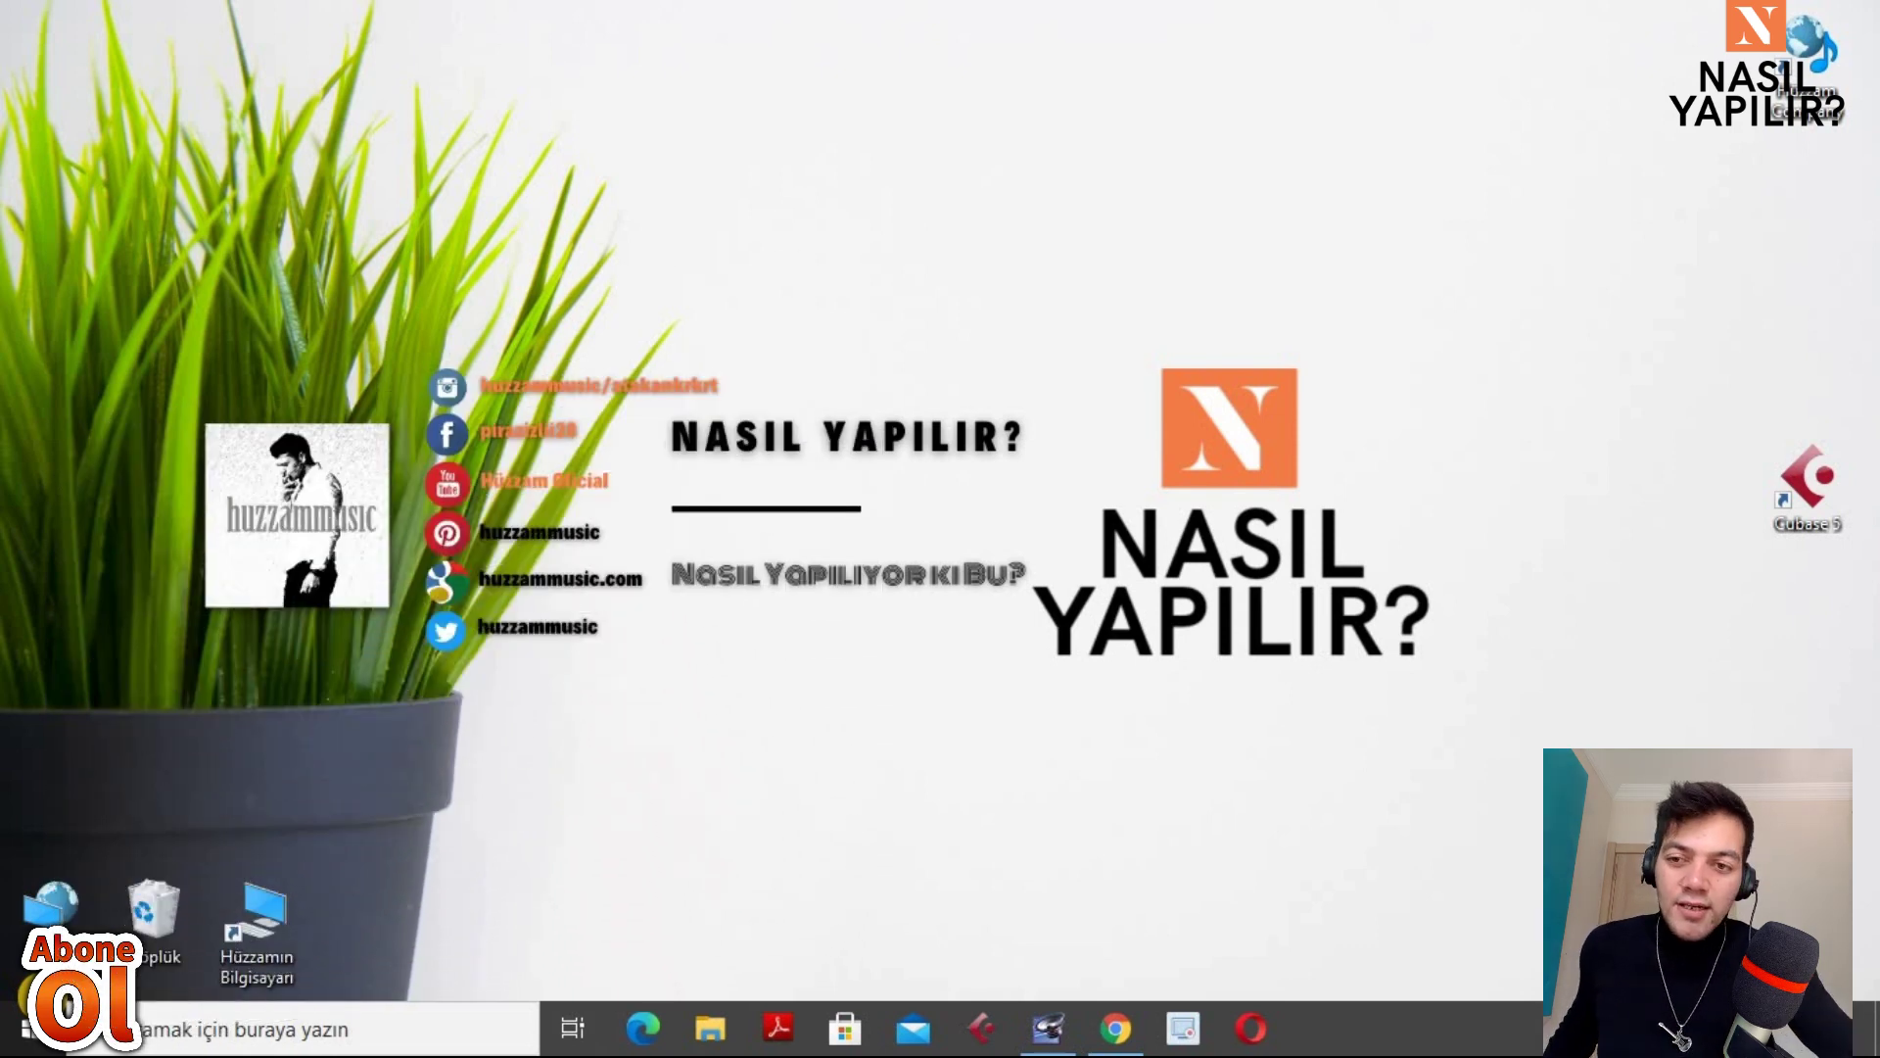
Step: Bring Chrome forward and switch between the Canva and Tailor Brands tabs, ending on Tailor Brands
left_click(1120, 1040)
left_click(411, 21)
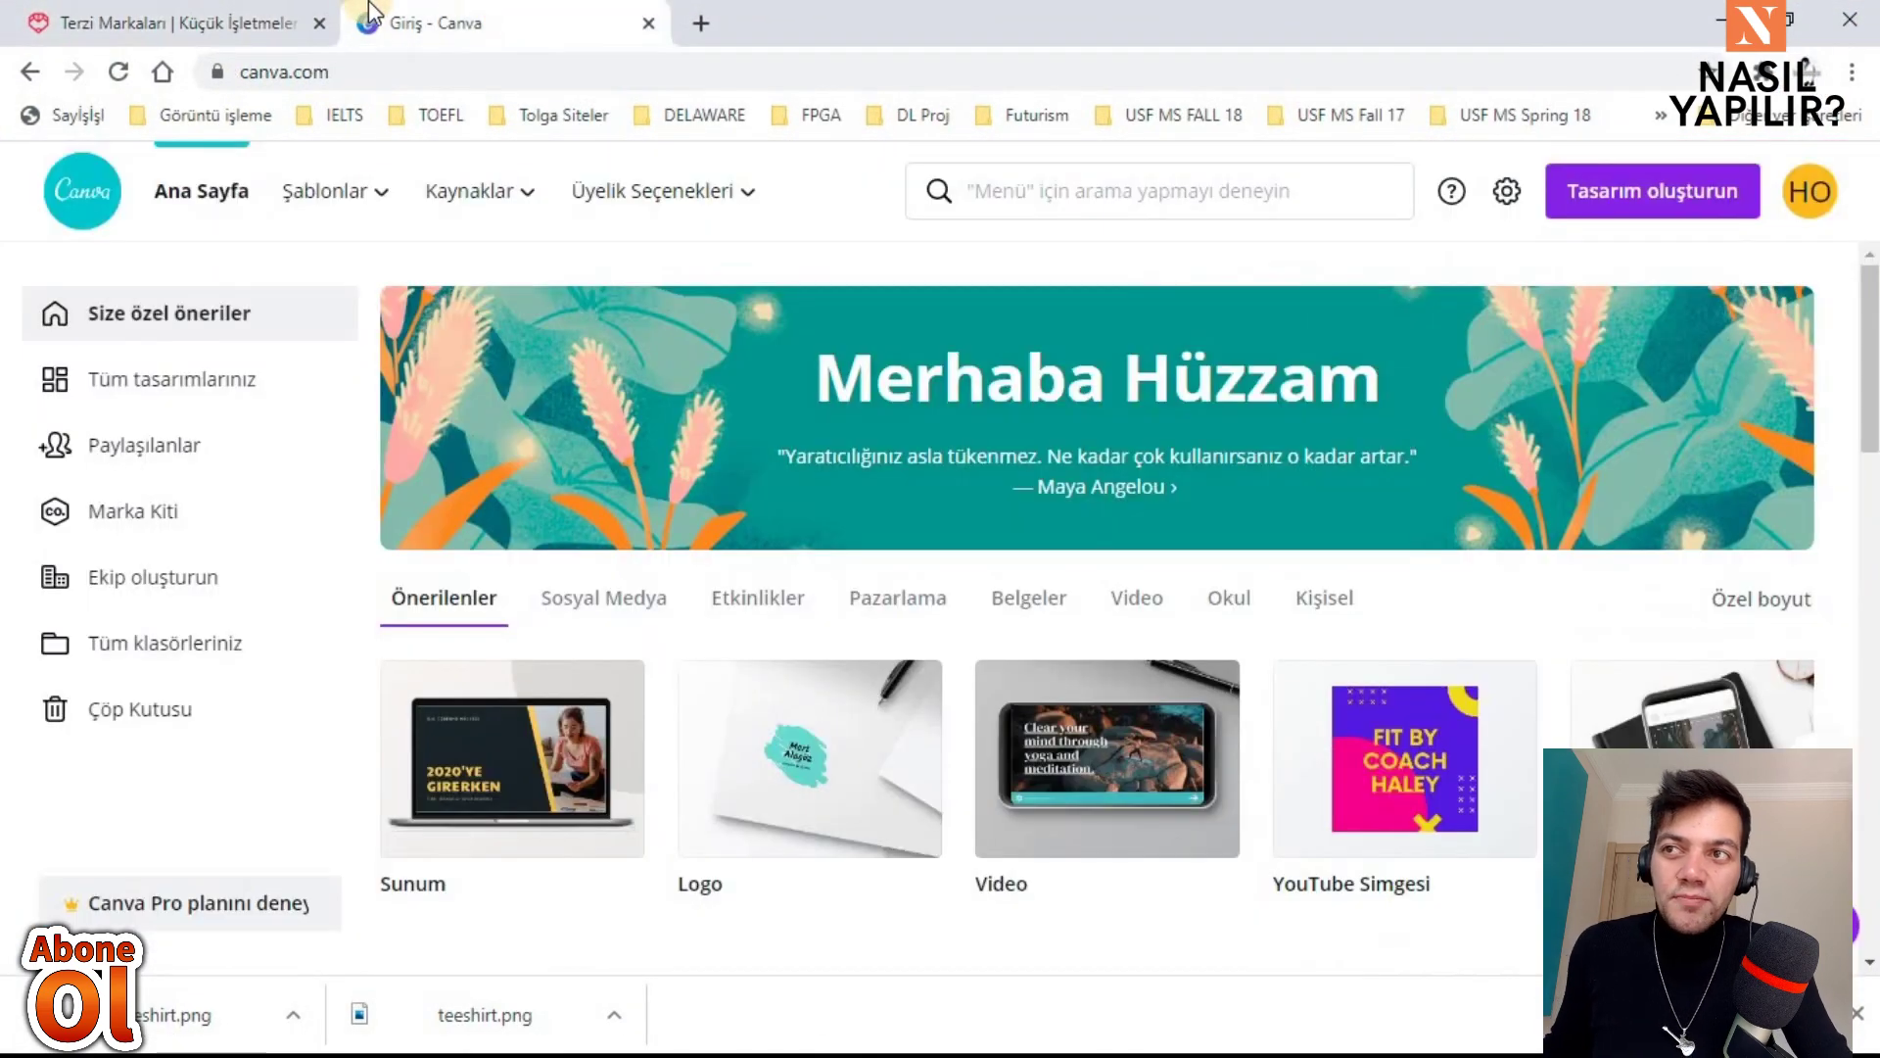
left_click(157, 21)
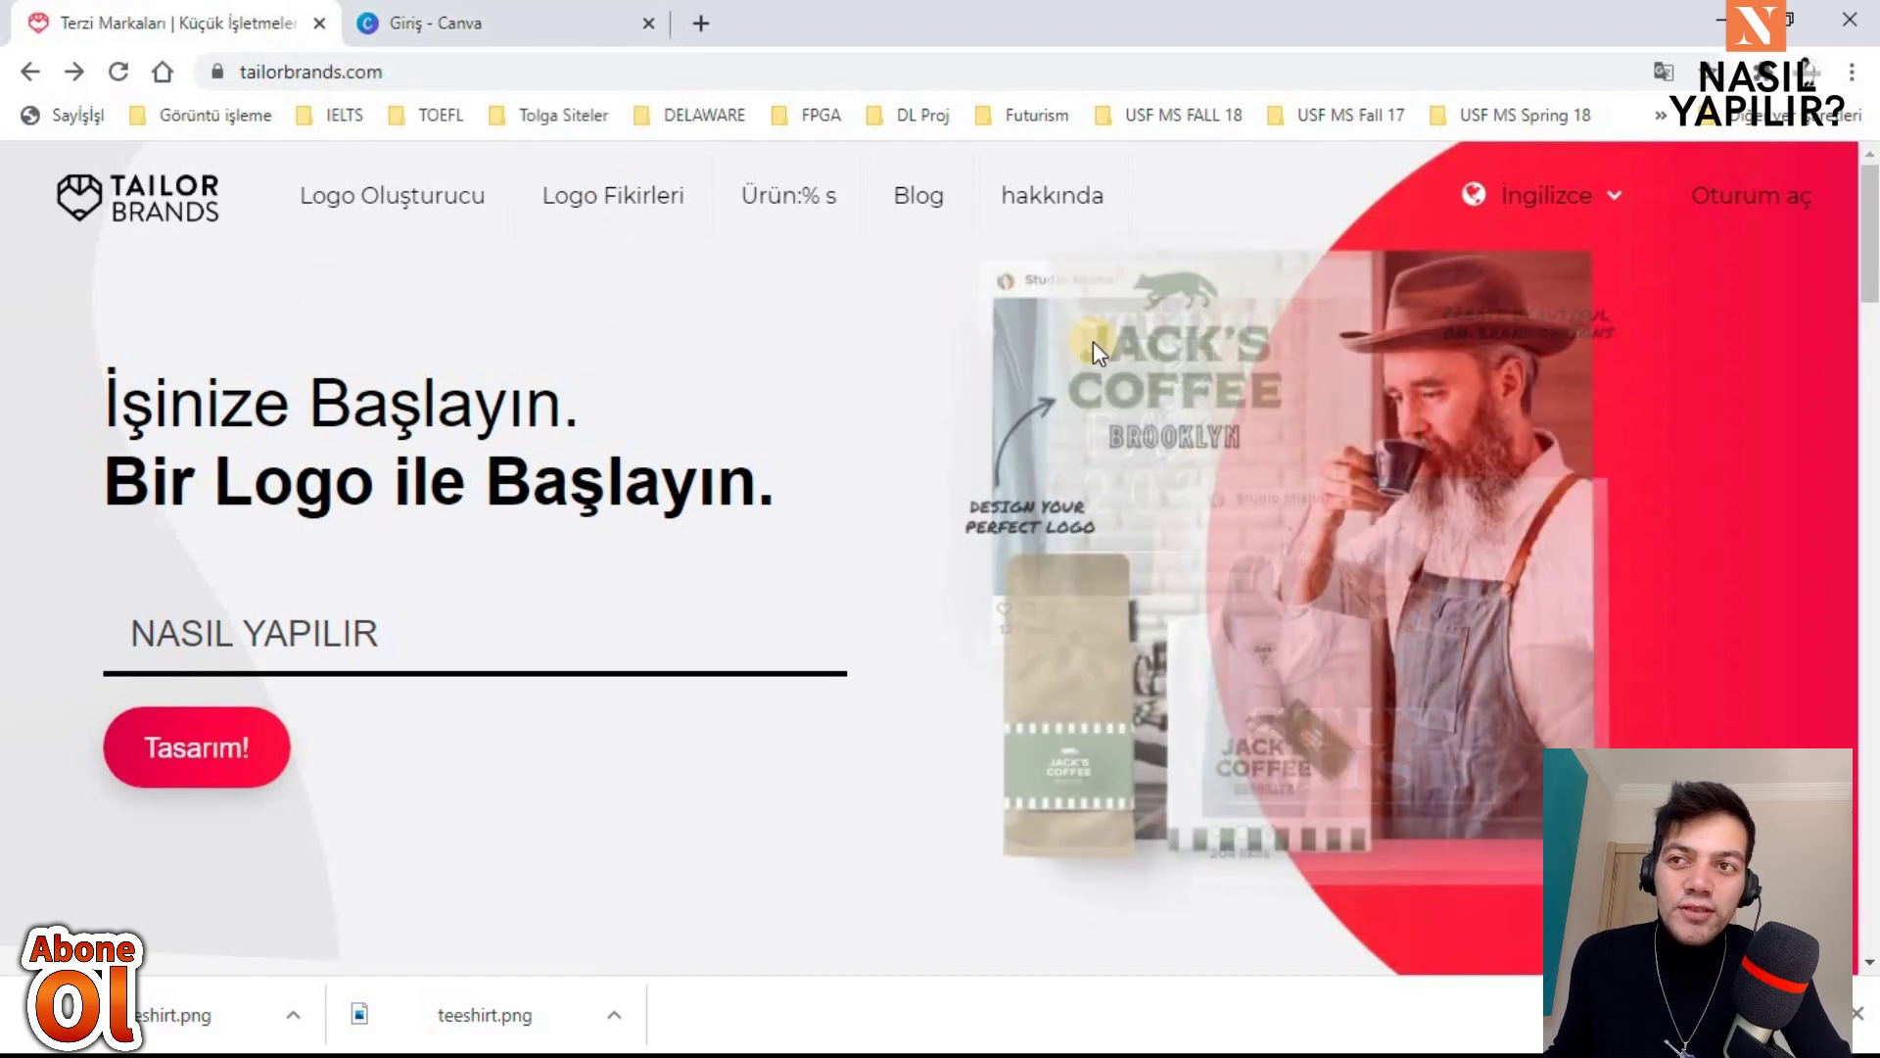
left_click(519, 12)
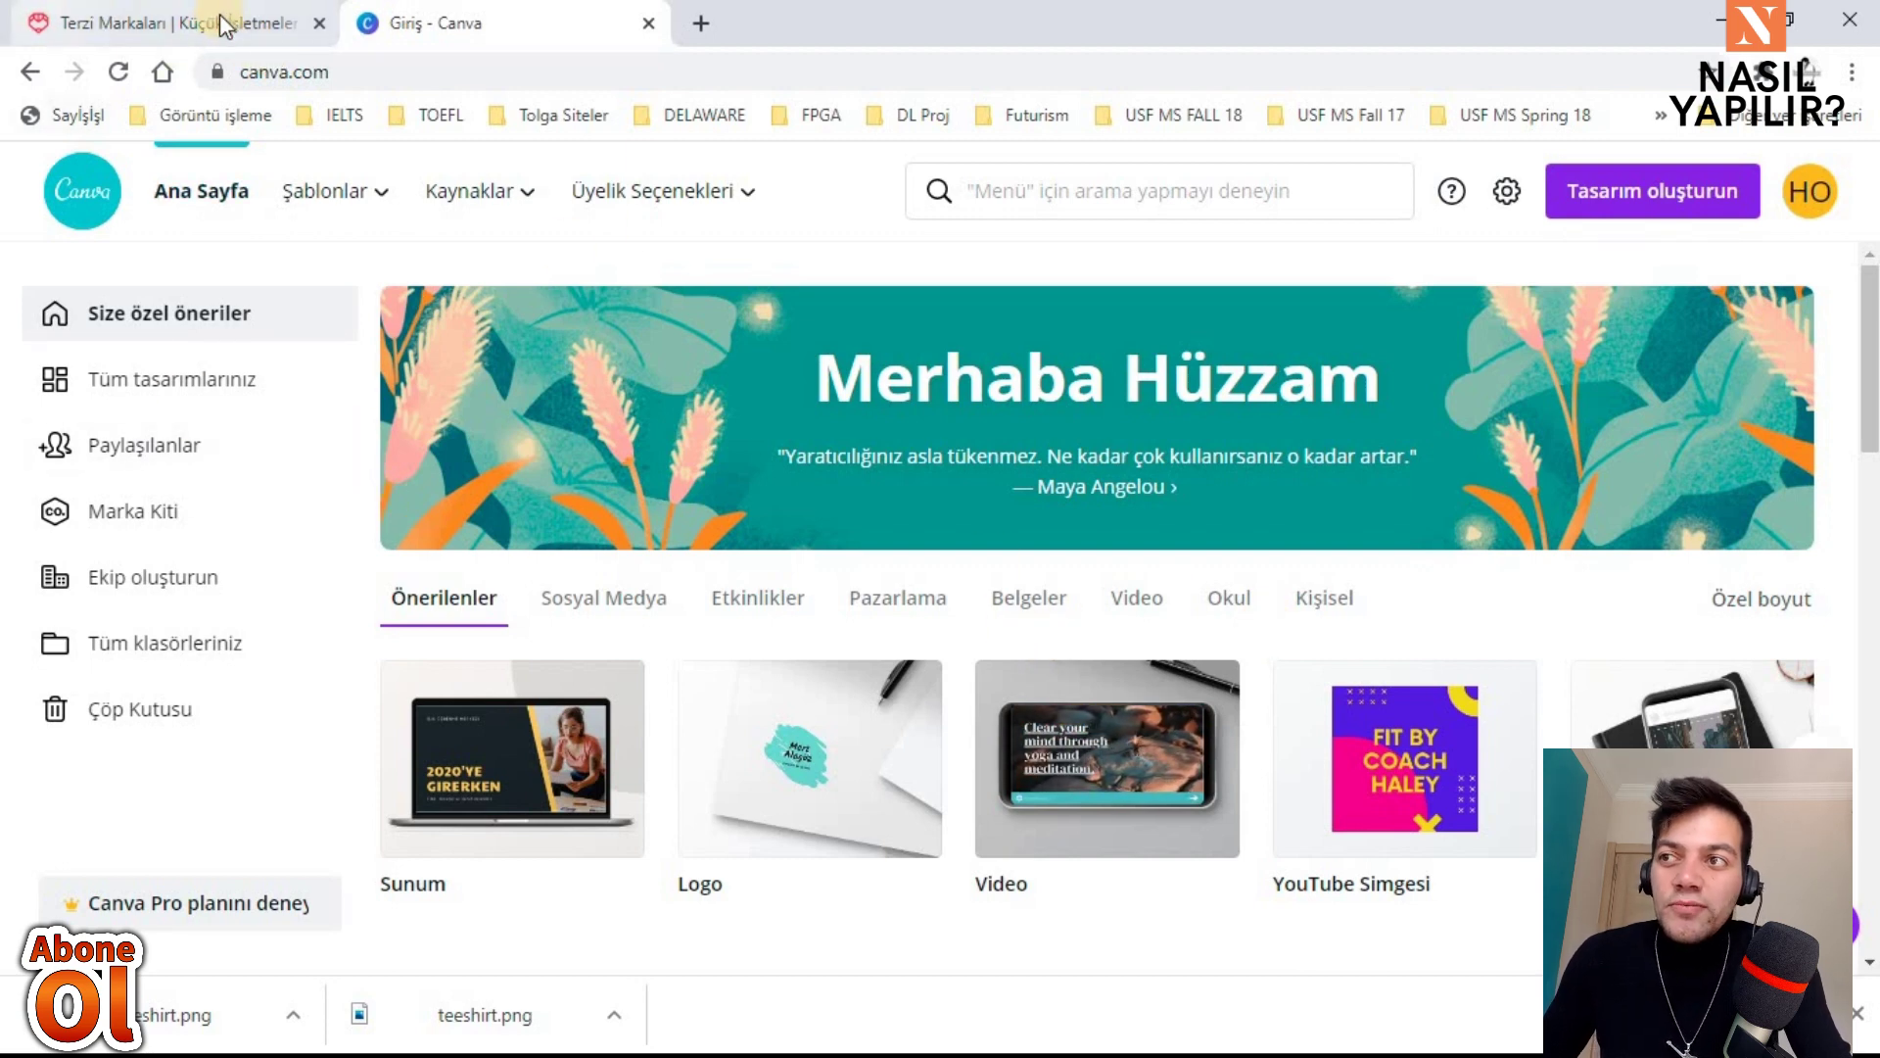
left_click(171, 22)
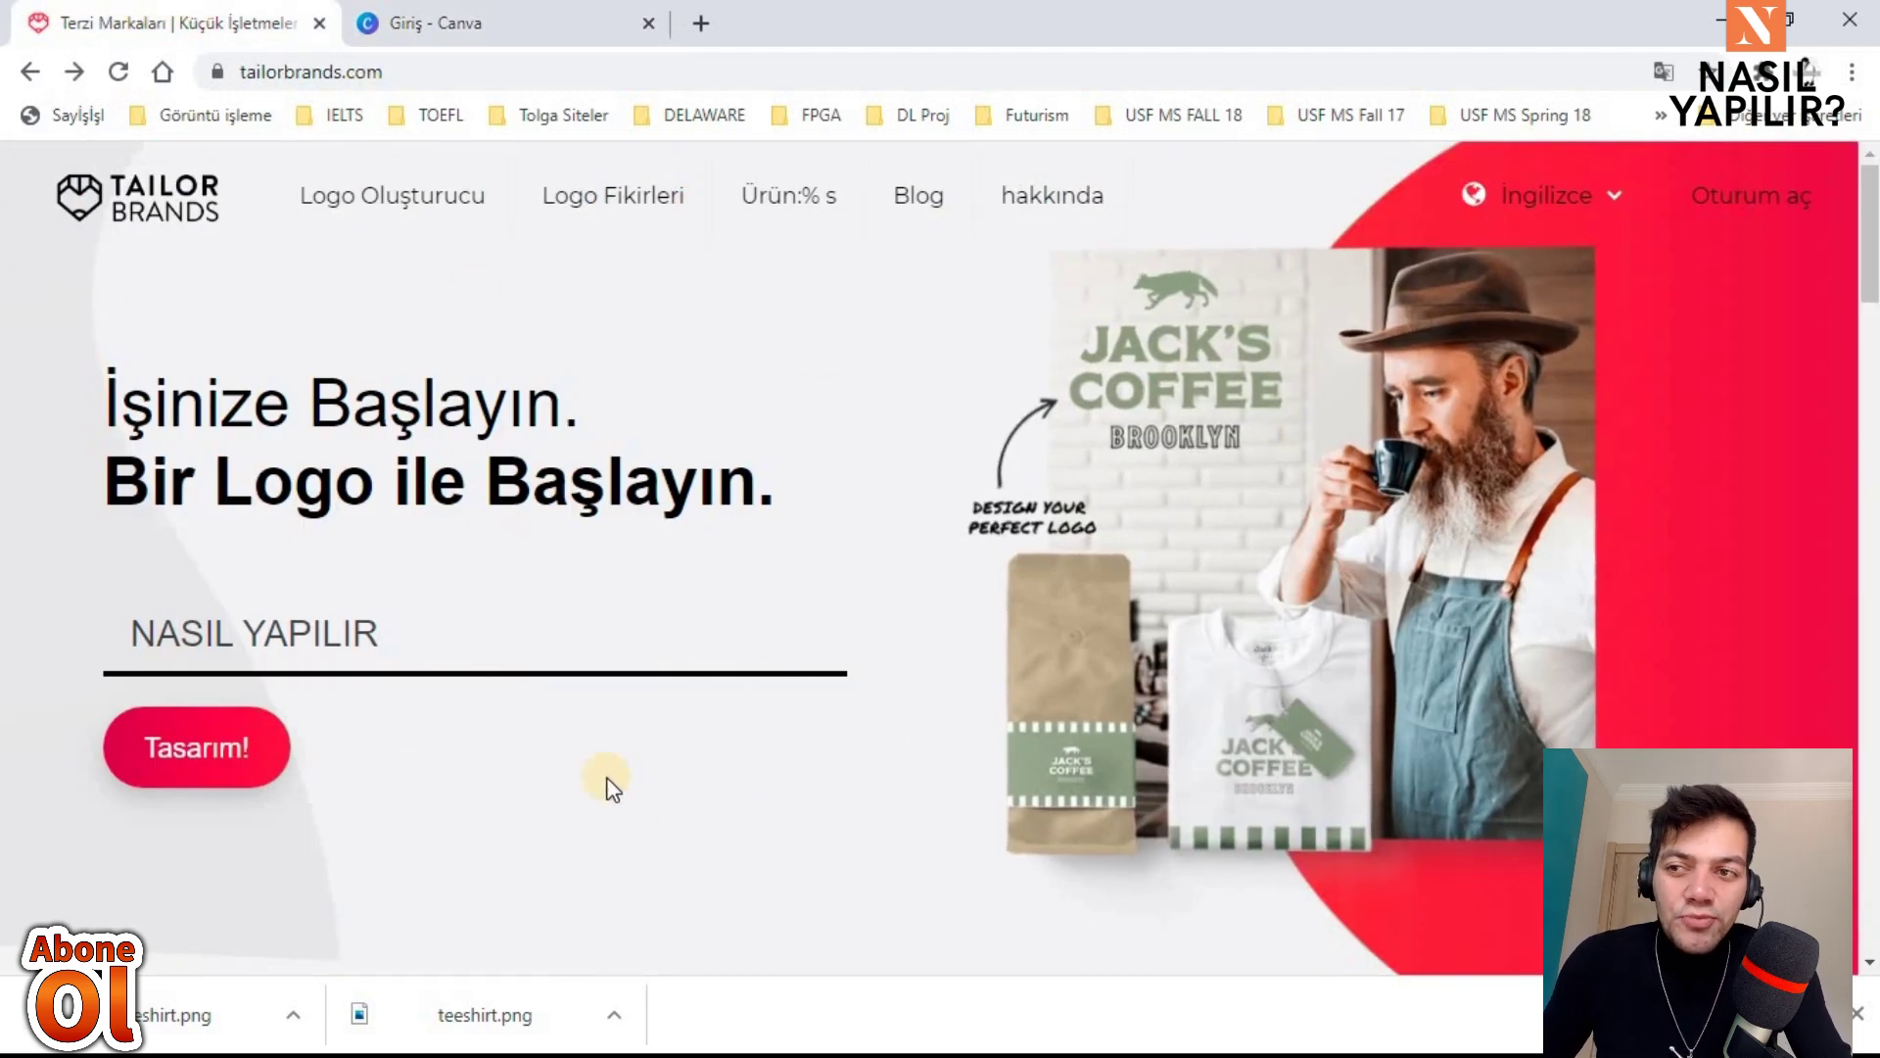
Step: Select the NASIL YAPILIR business name and start designing its logo
left_click(428, 605)
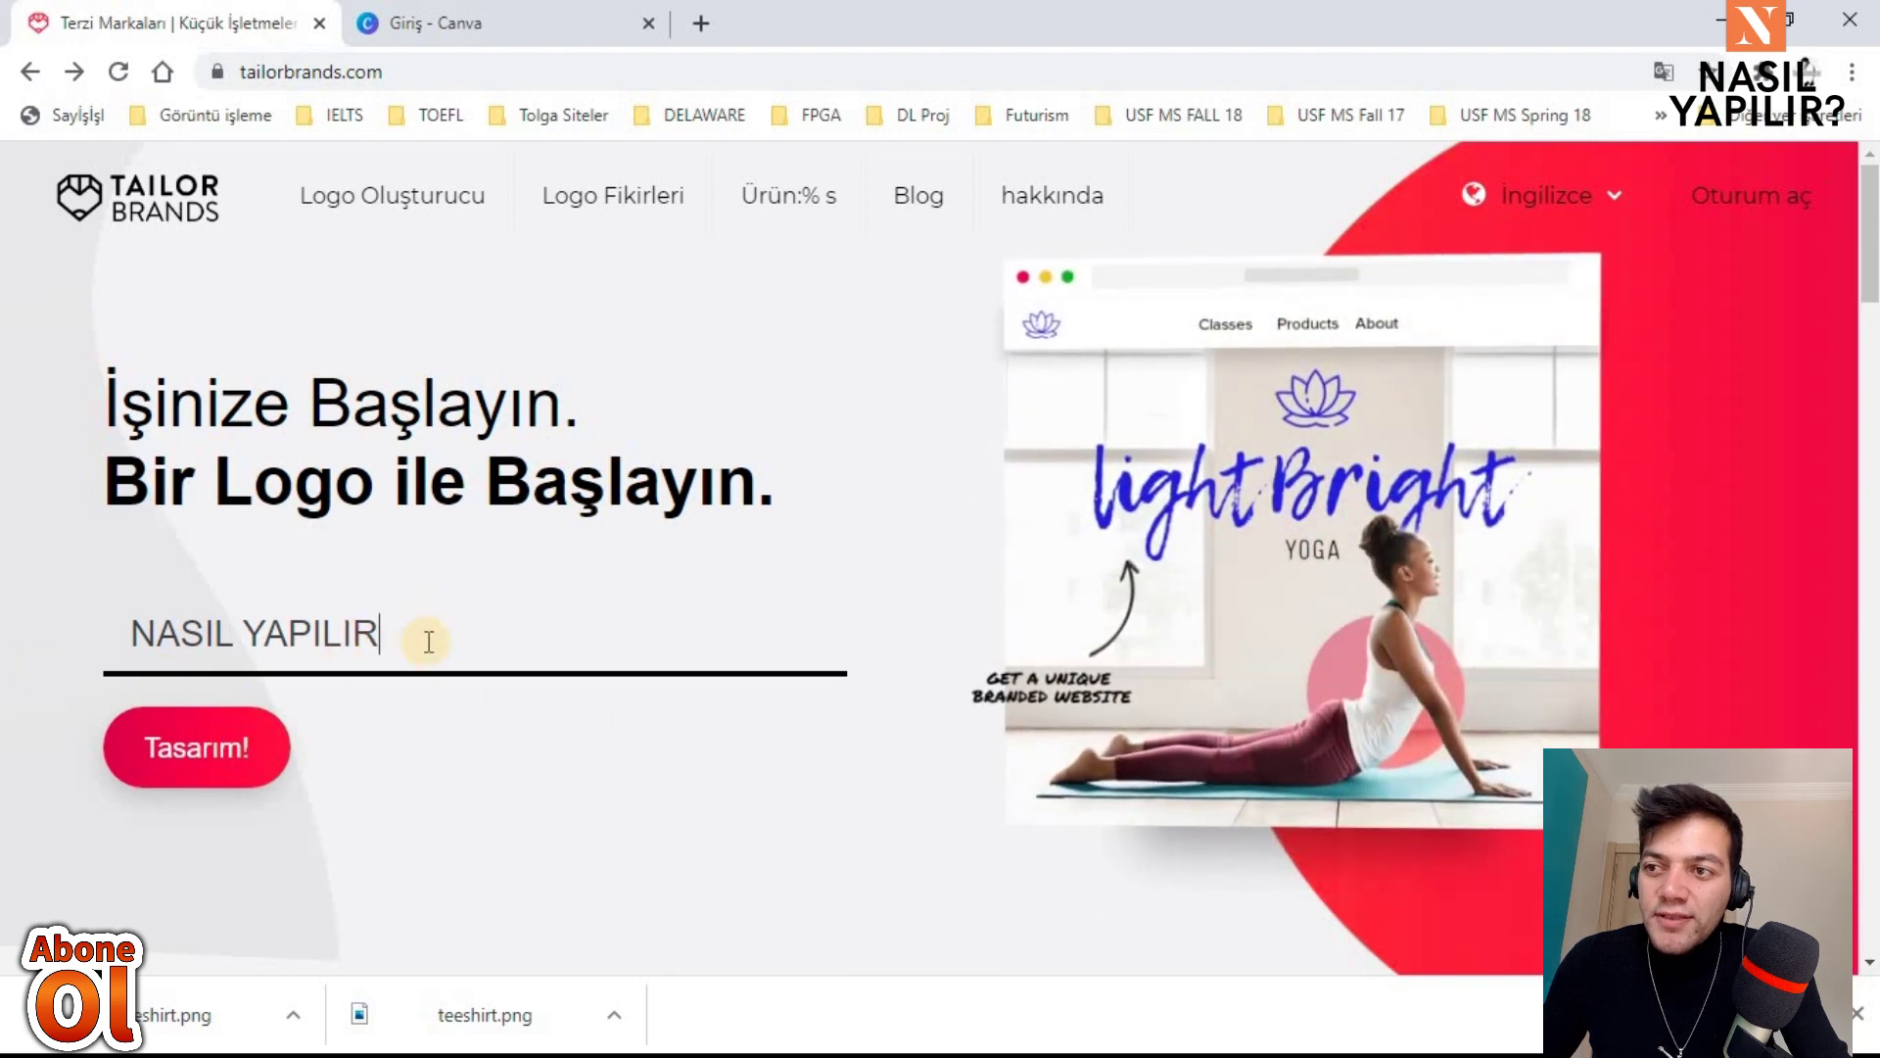
left_click_drag(423, 635, 4, 639)
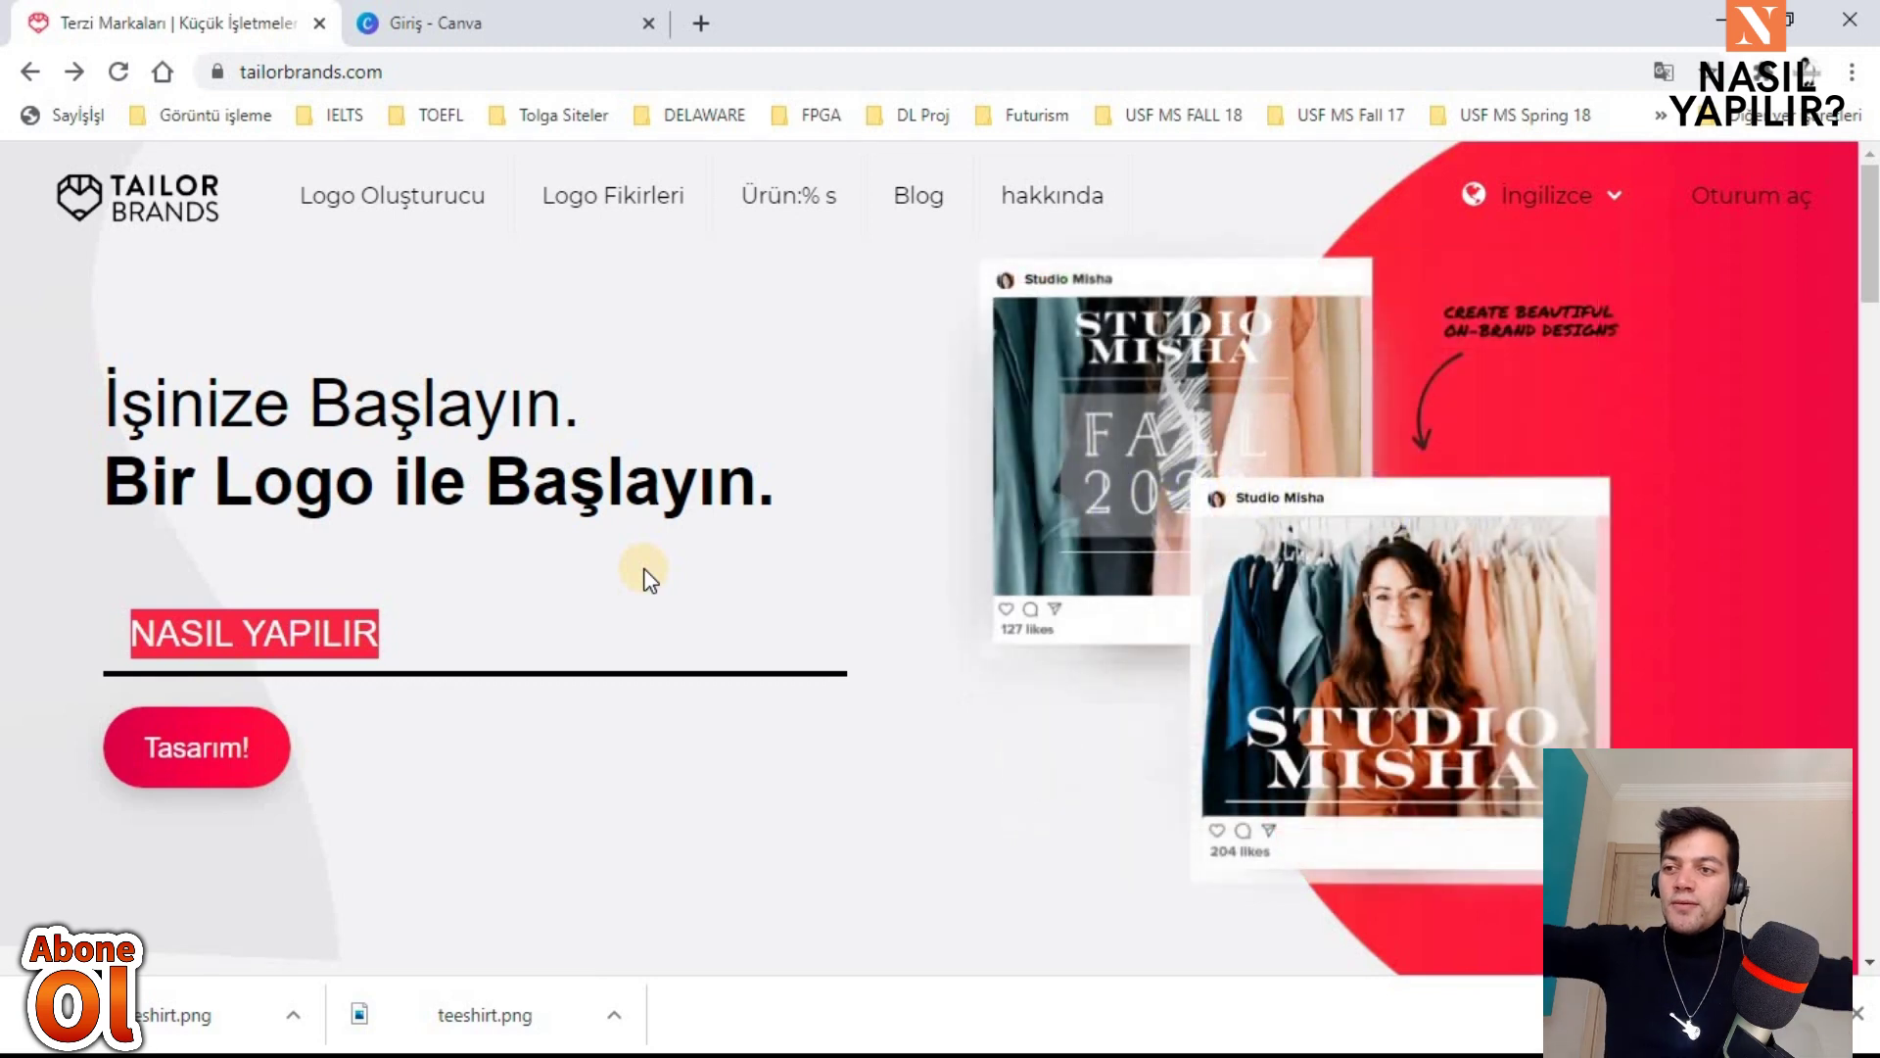
left_click(201, 747)
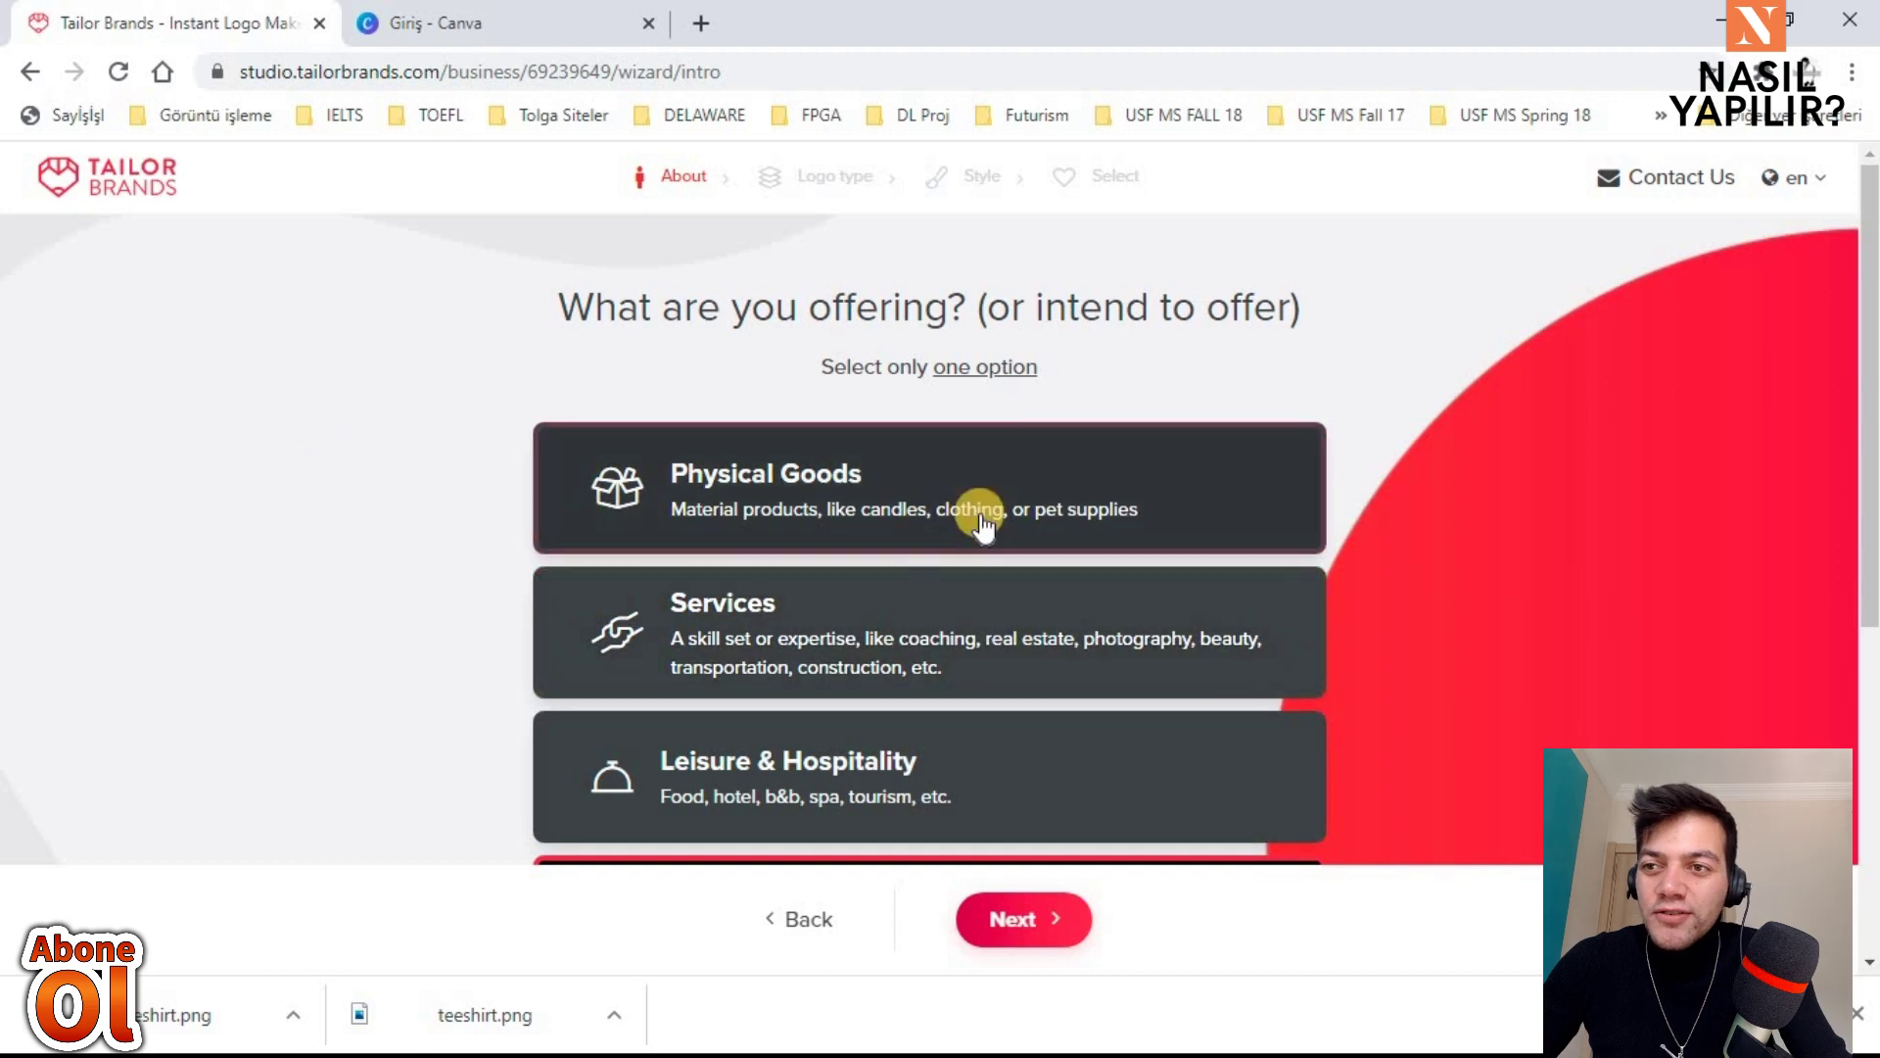
Step: Choose Original Content as the business offering, advance, and resume the in-progress logo
scroll(1108, 406, "down", 1)
scroll(1077, 421, "down", 2)
scroll(1156, 461, "up", 1)
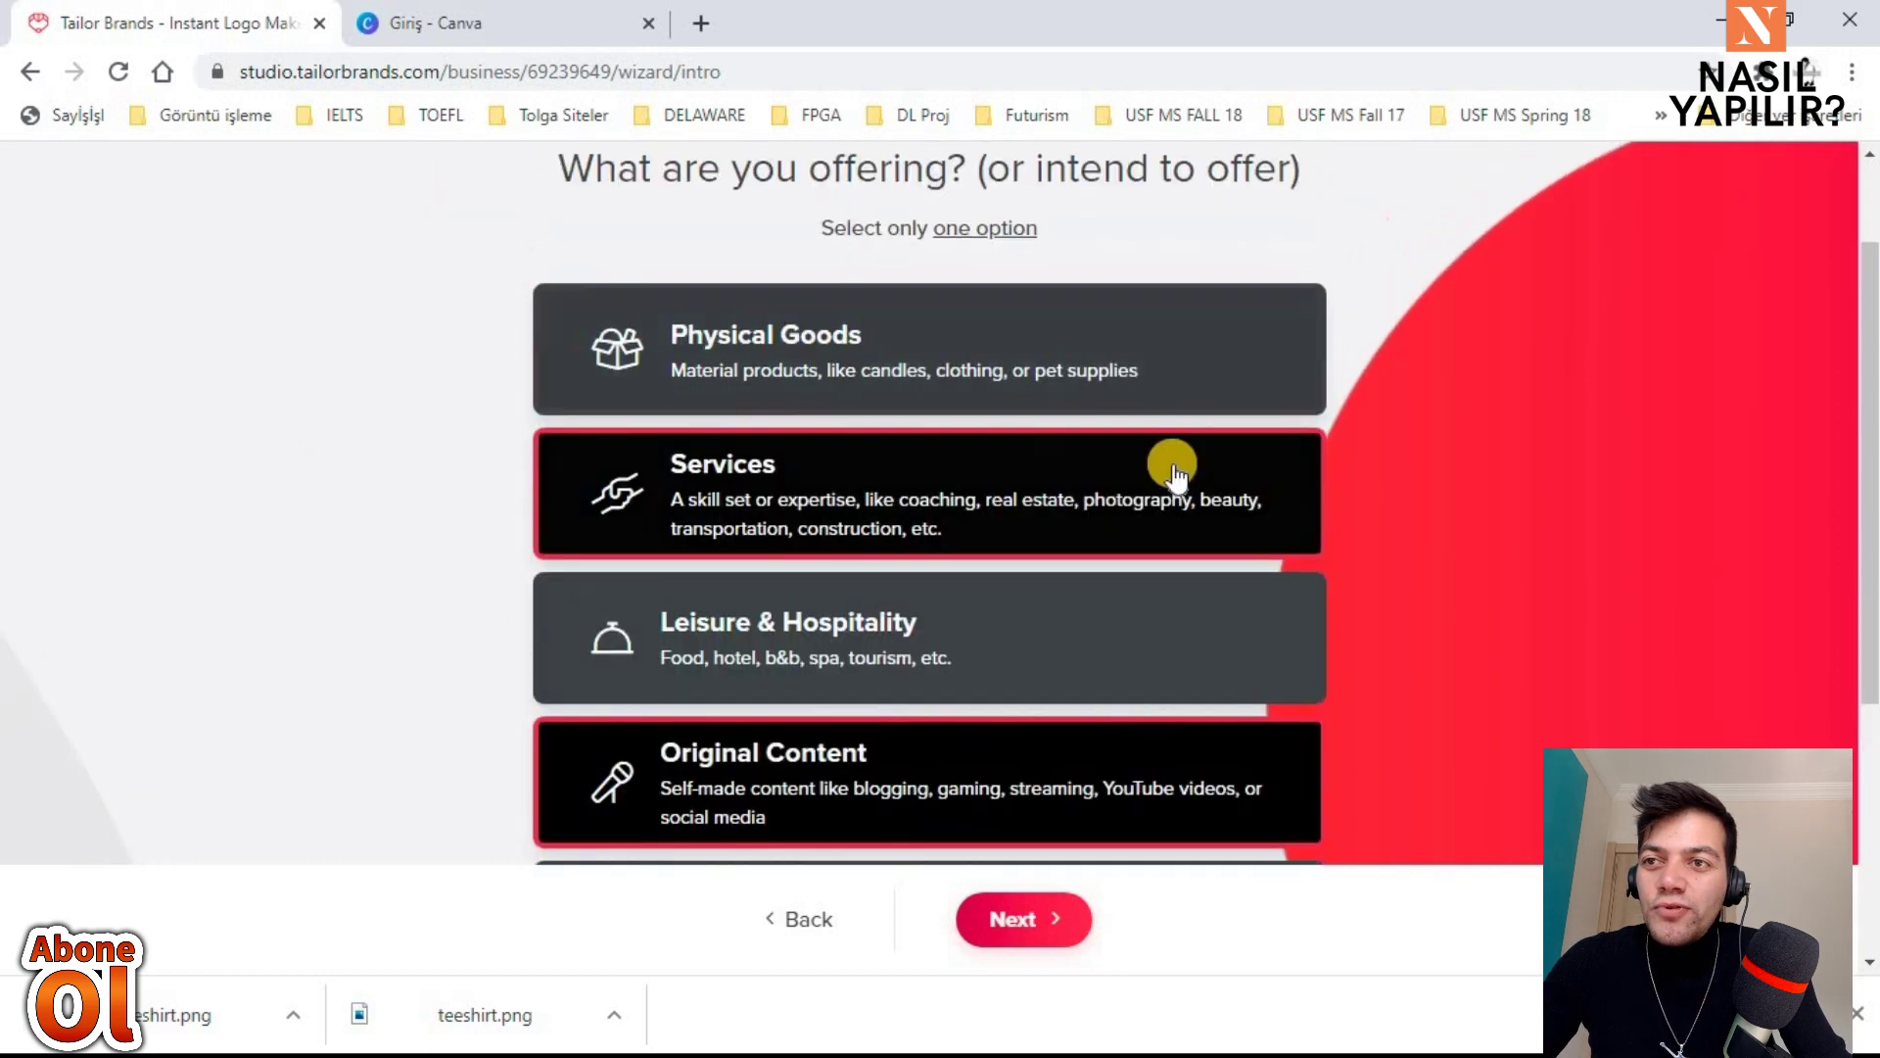
scroll(974, 469, "down", 2)
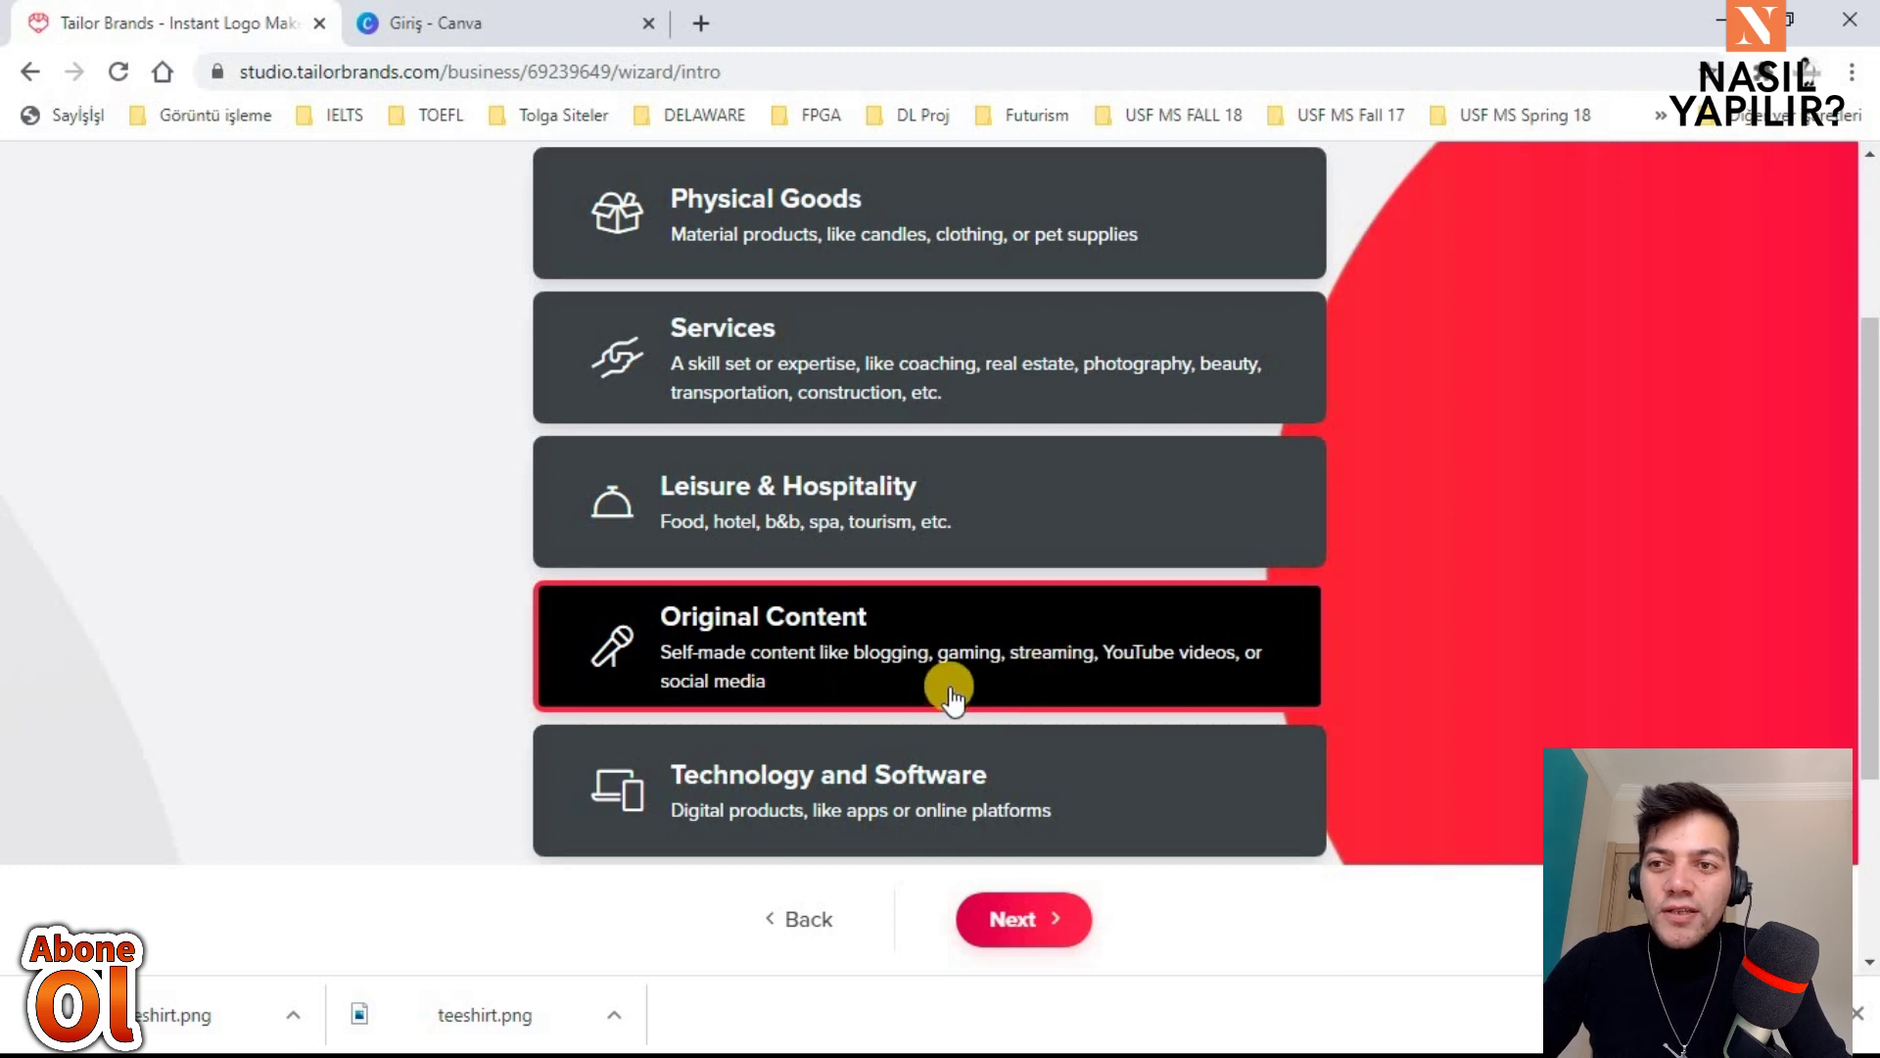
left_click(831, 663)
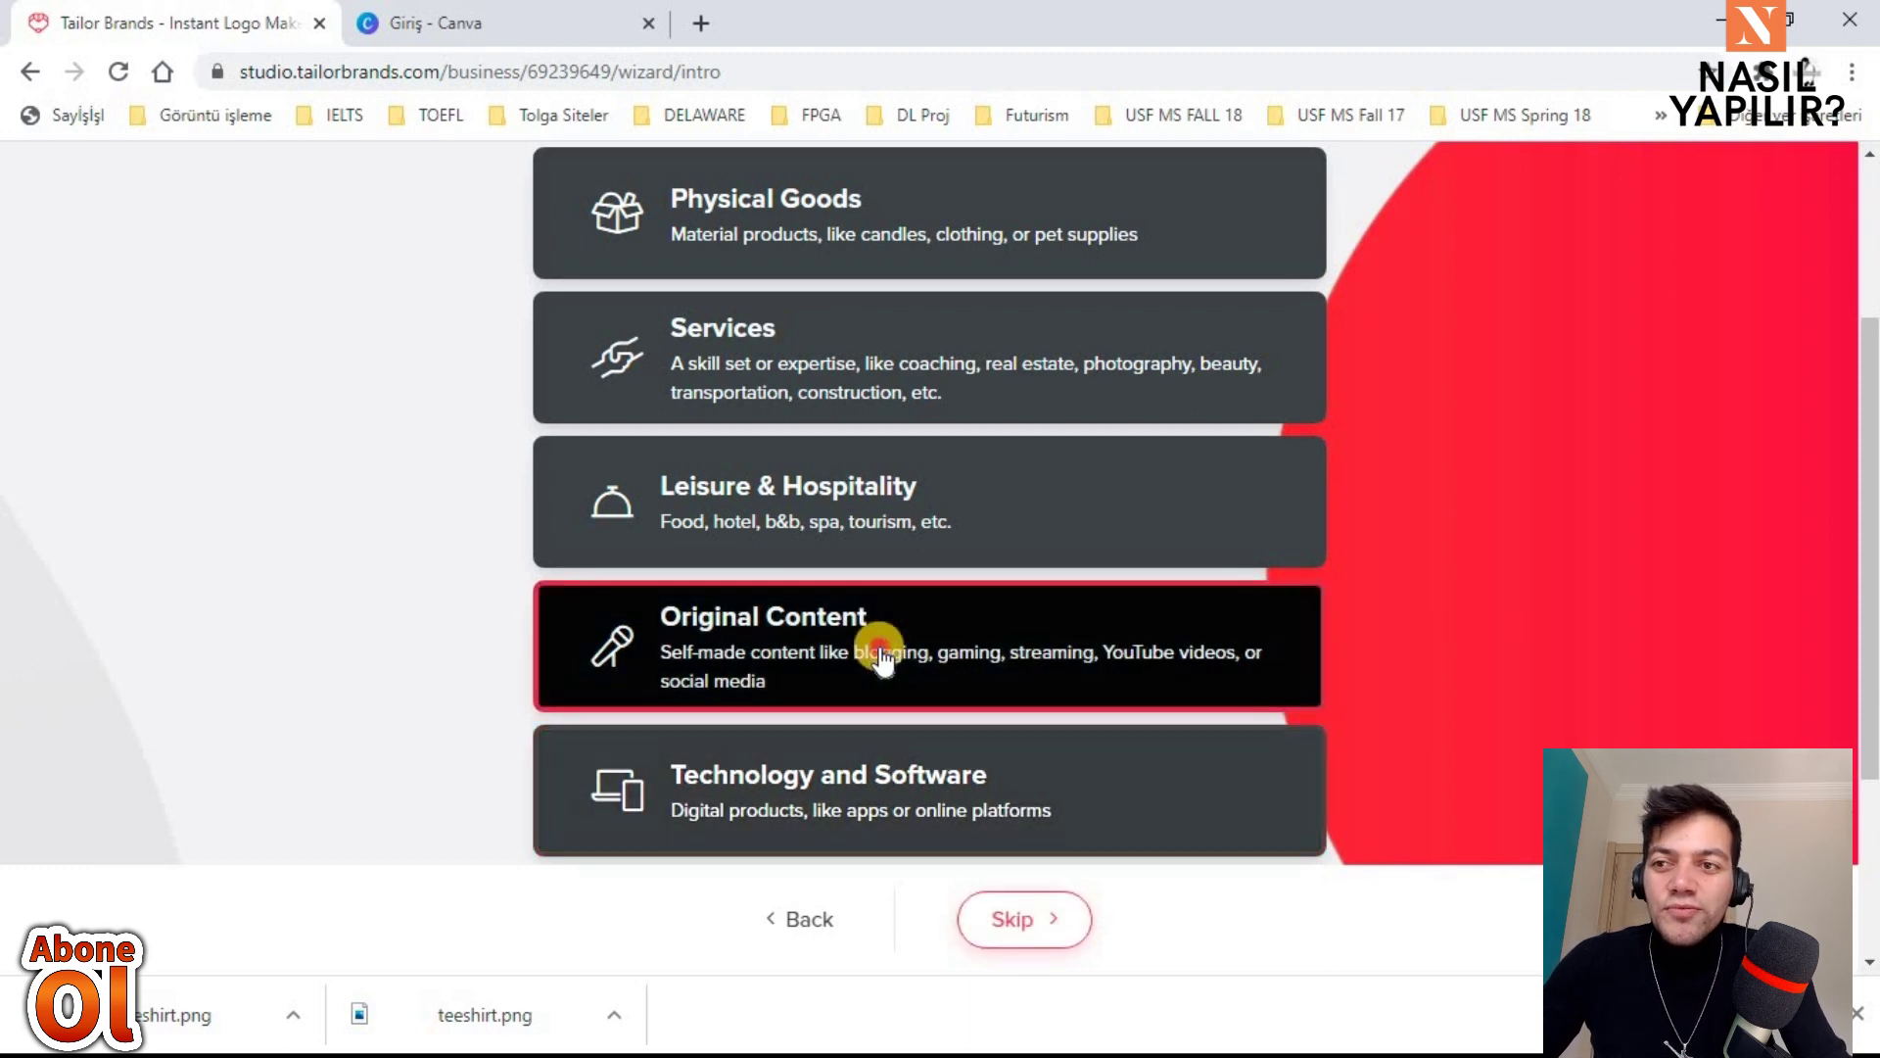
left_click(881, 641)
left_click(1053, 921)
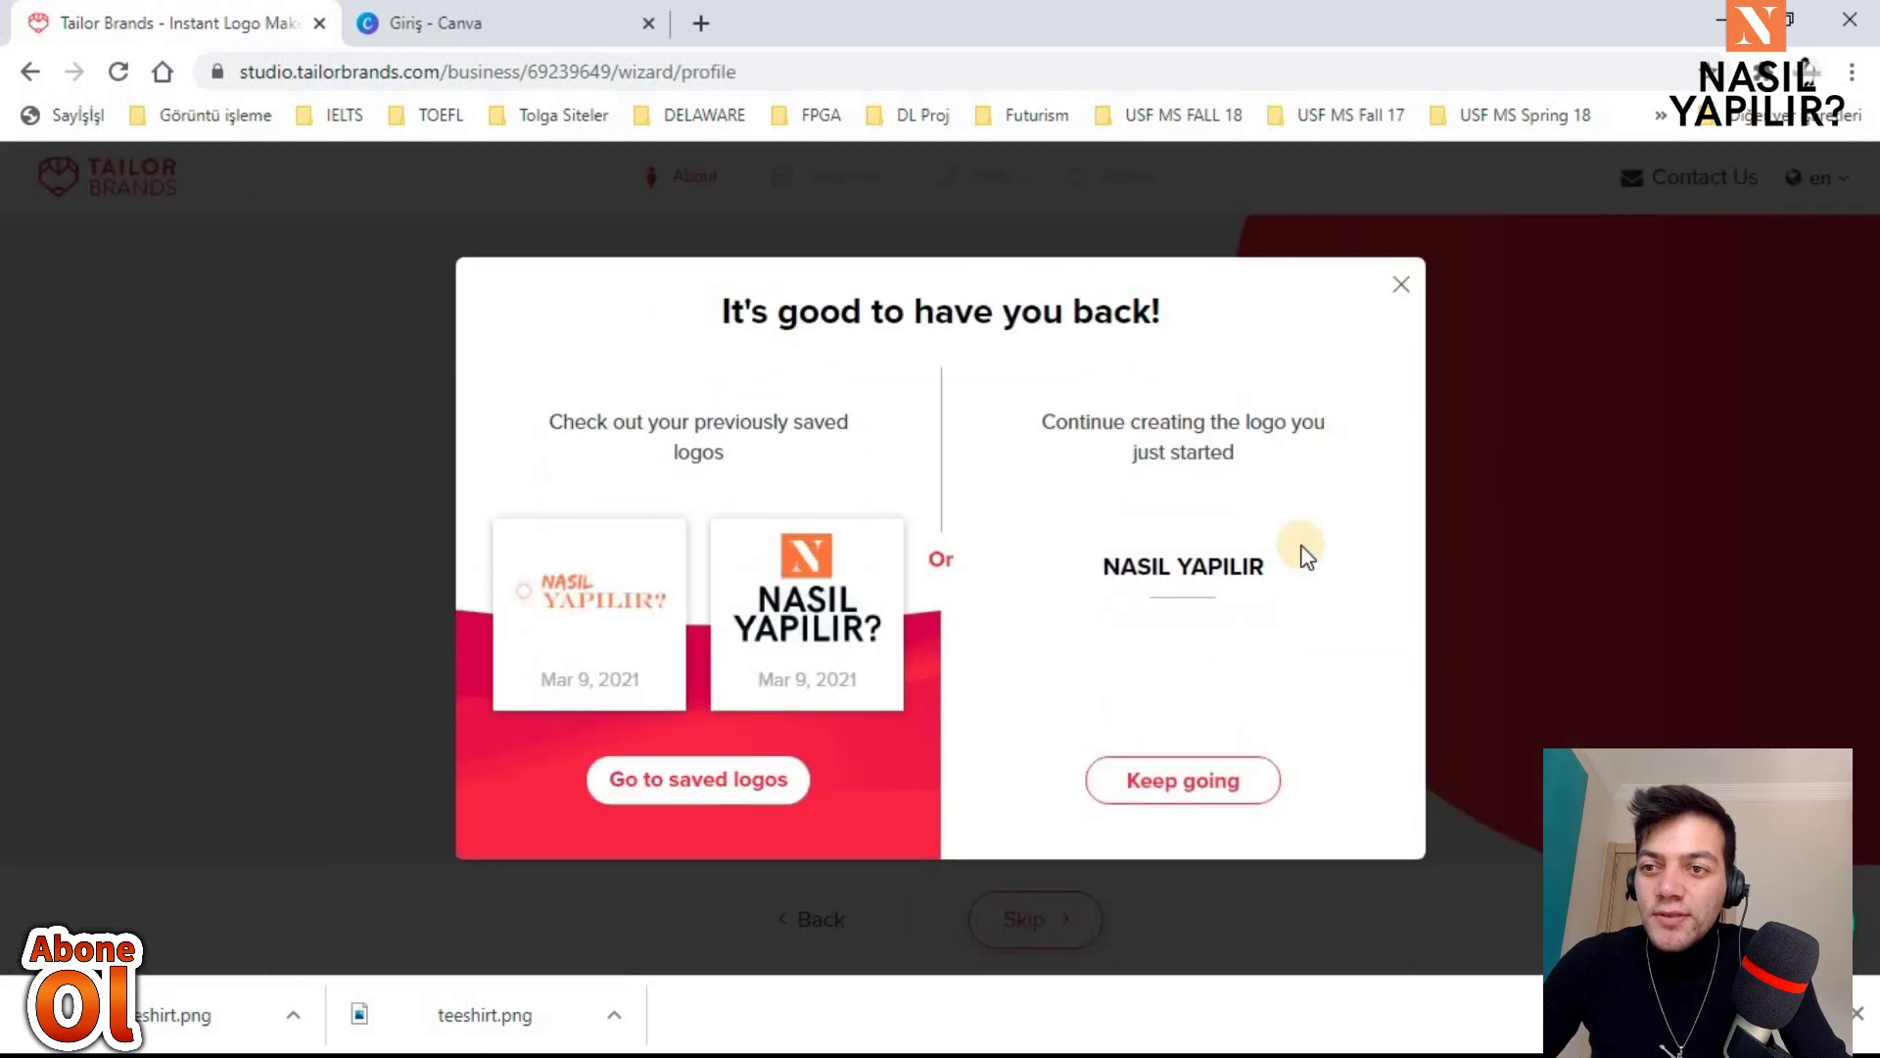
left_click(1214, 784)
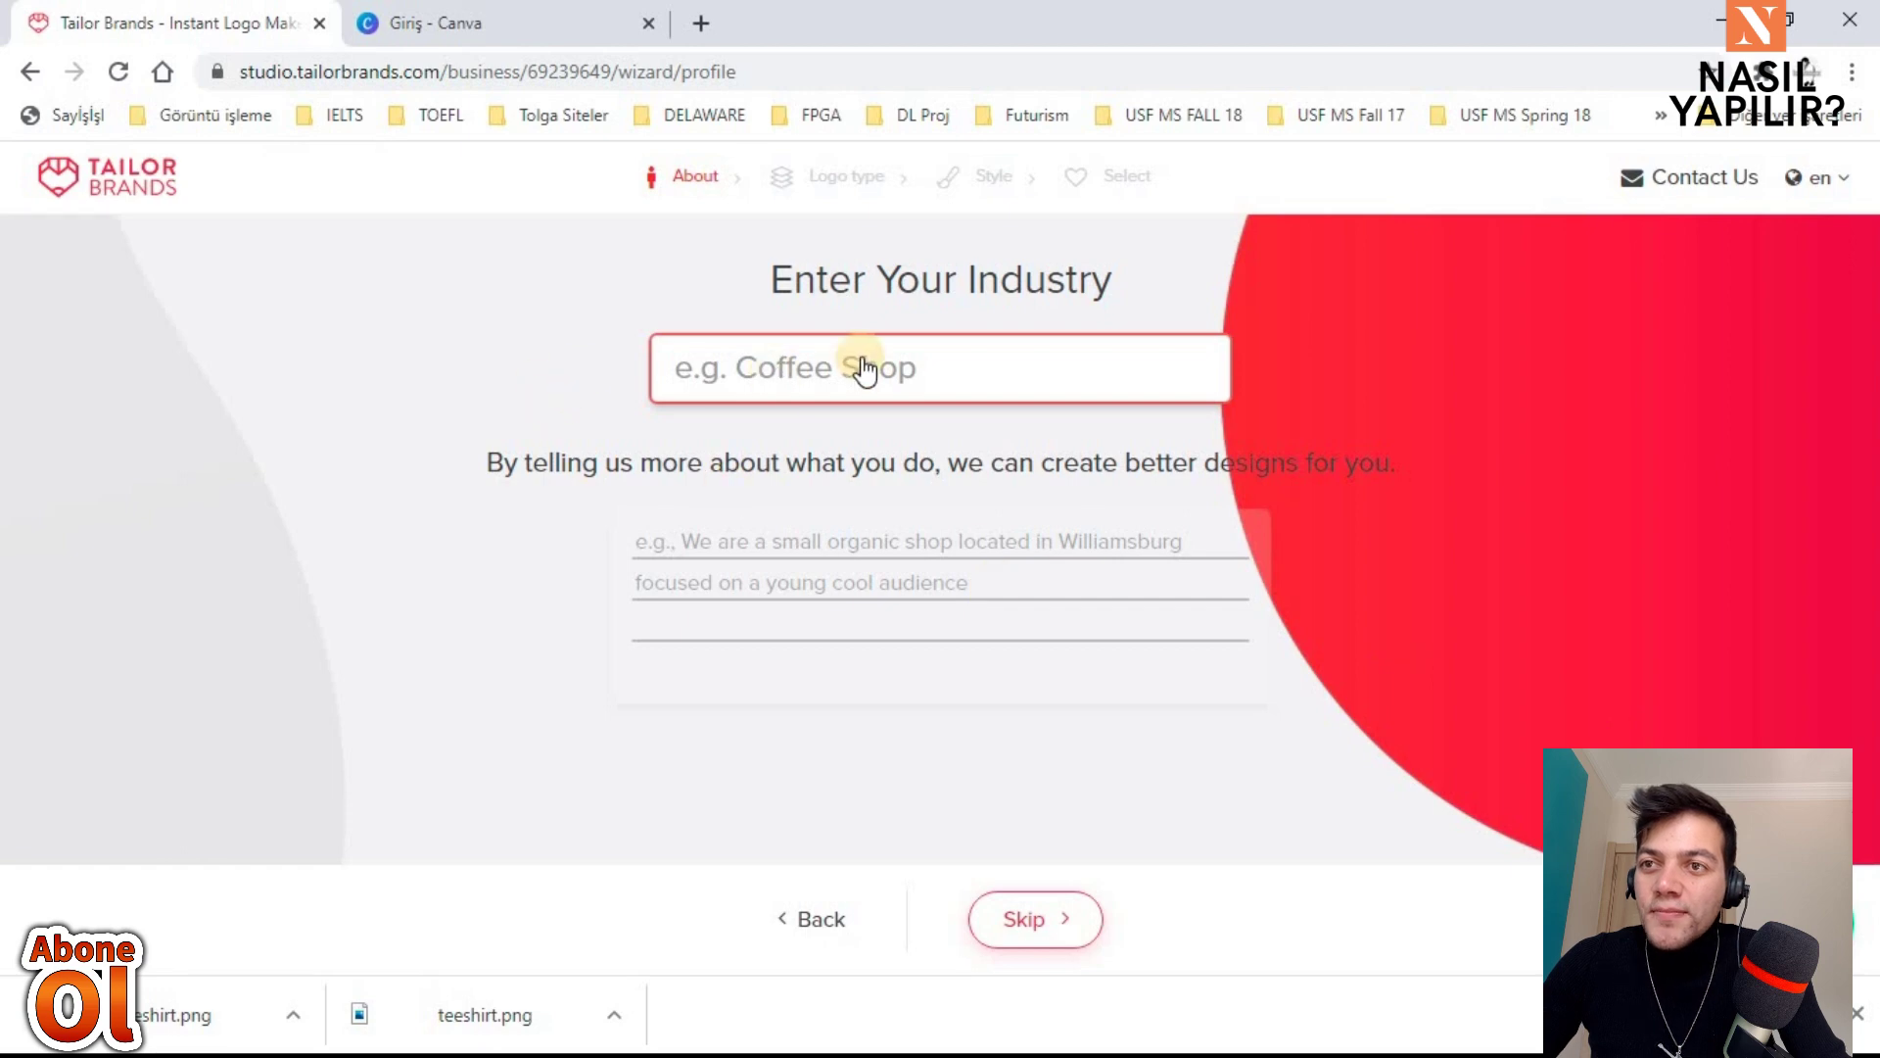
Step: Translate the wizard page into Turkish and dismiss the translation prompt
right_click(141, 417)
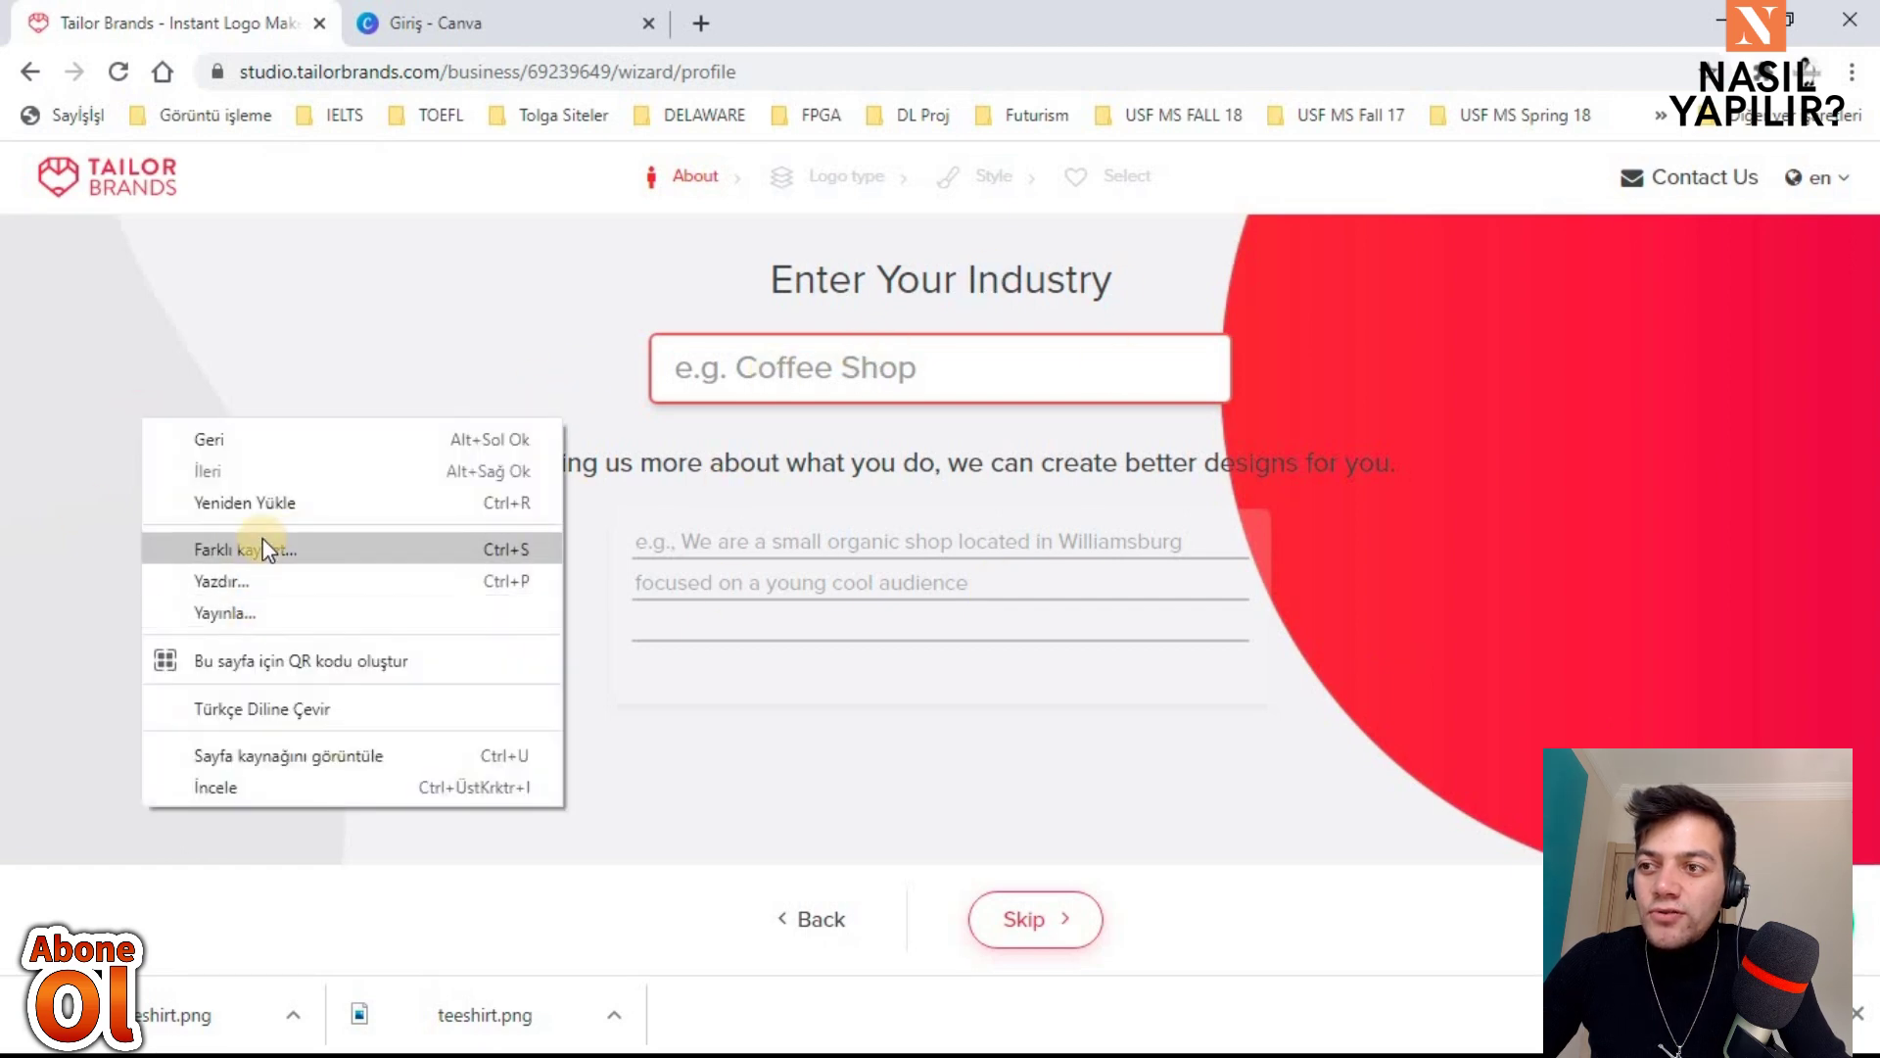
left_click(273, 714)
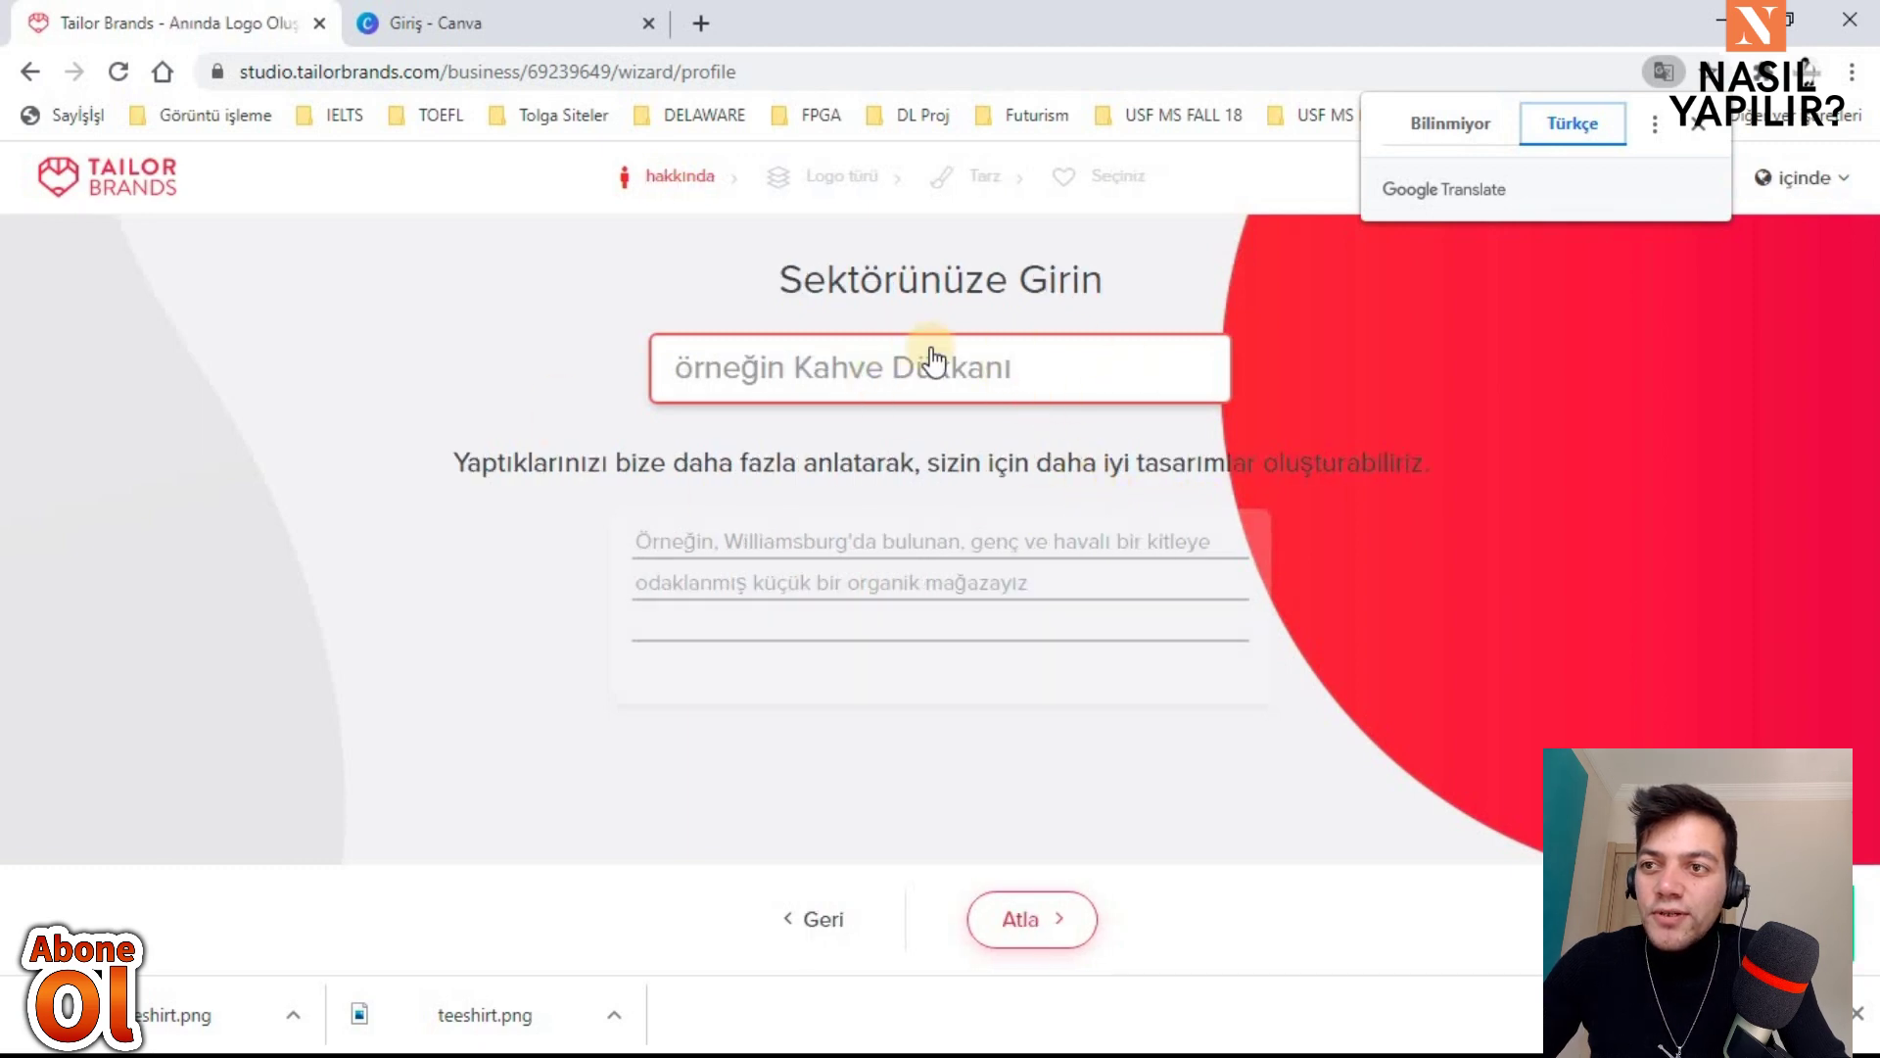
left_click(997, 377)
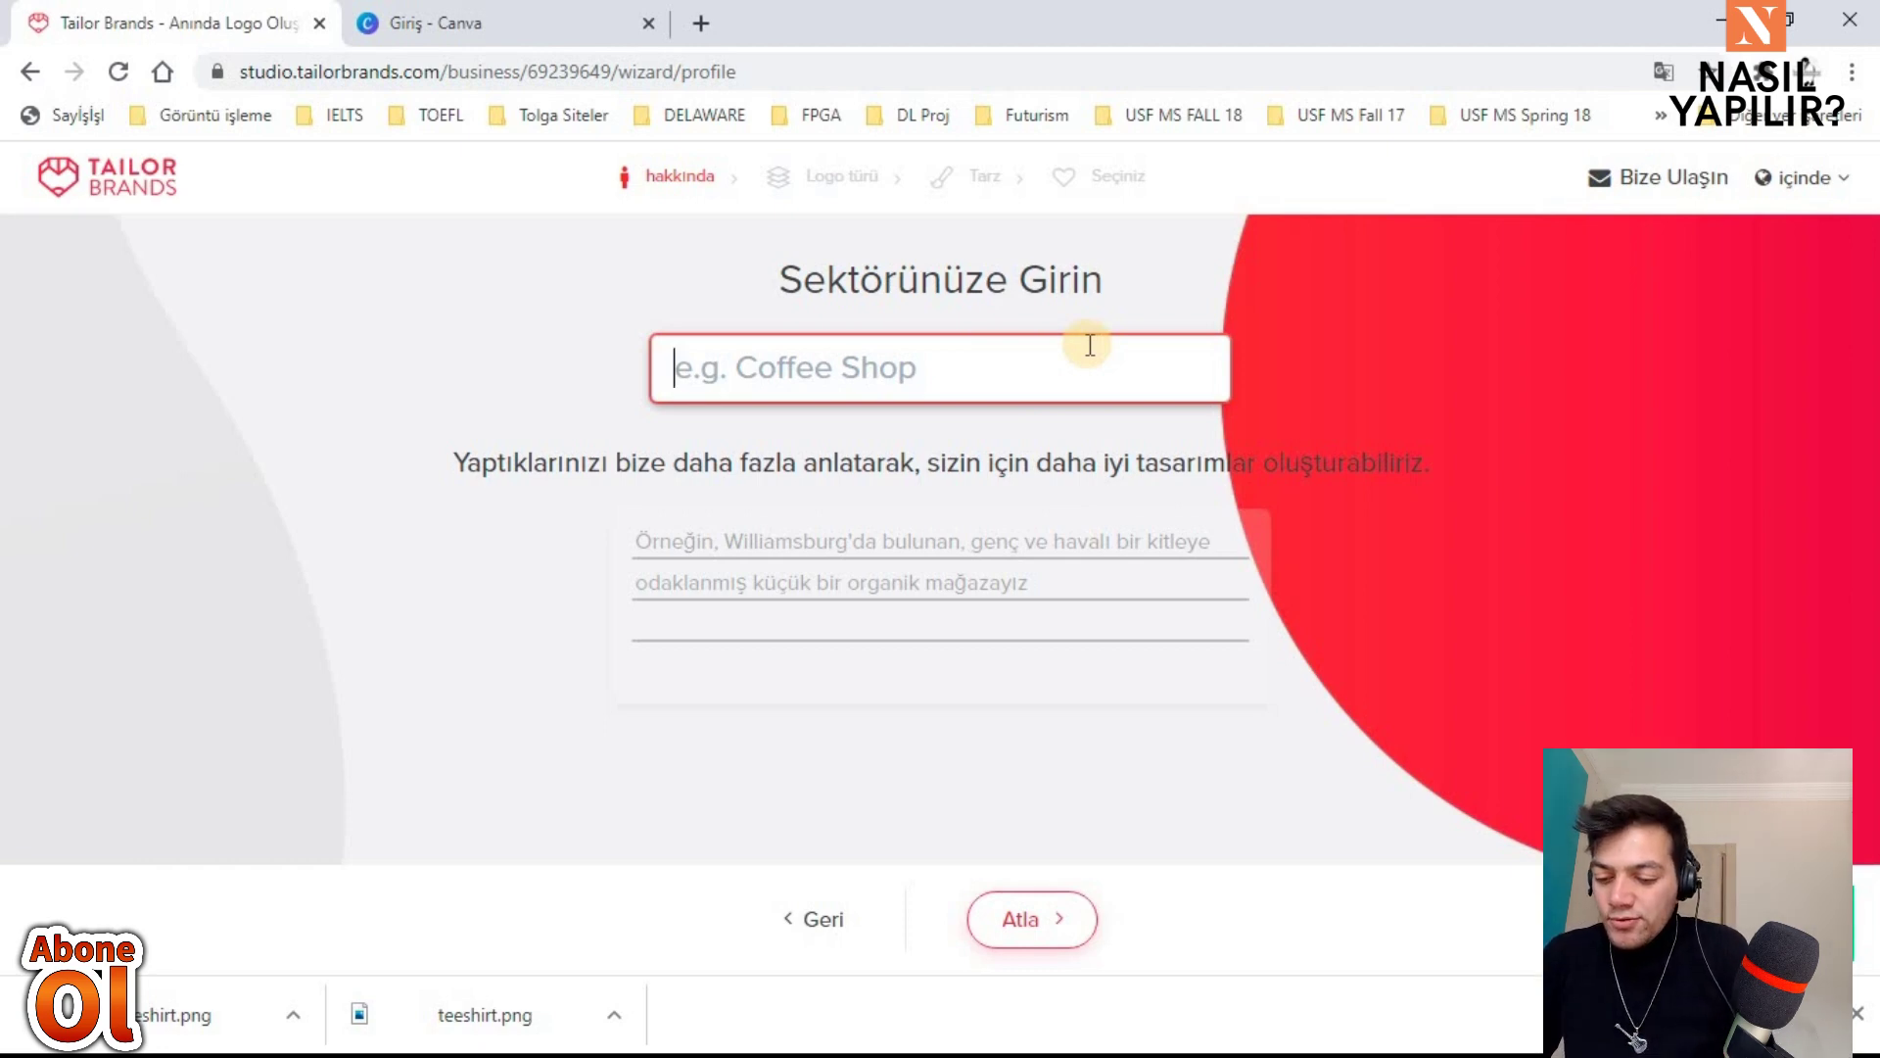
Step: Set the industry to Youtube kanalı, begin the description with 'Yo', and continue
type("Youtube")
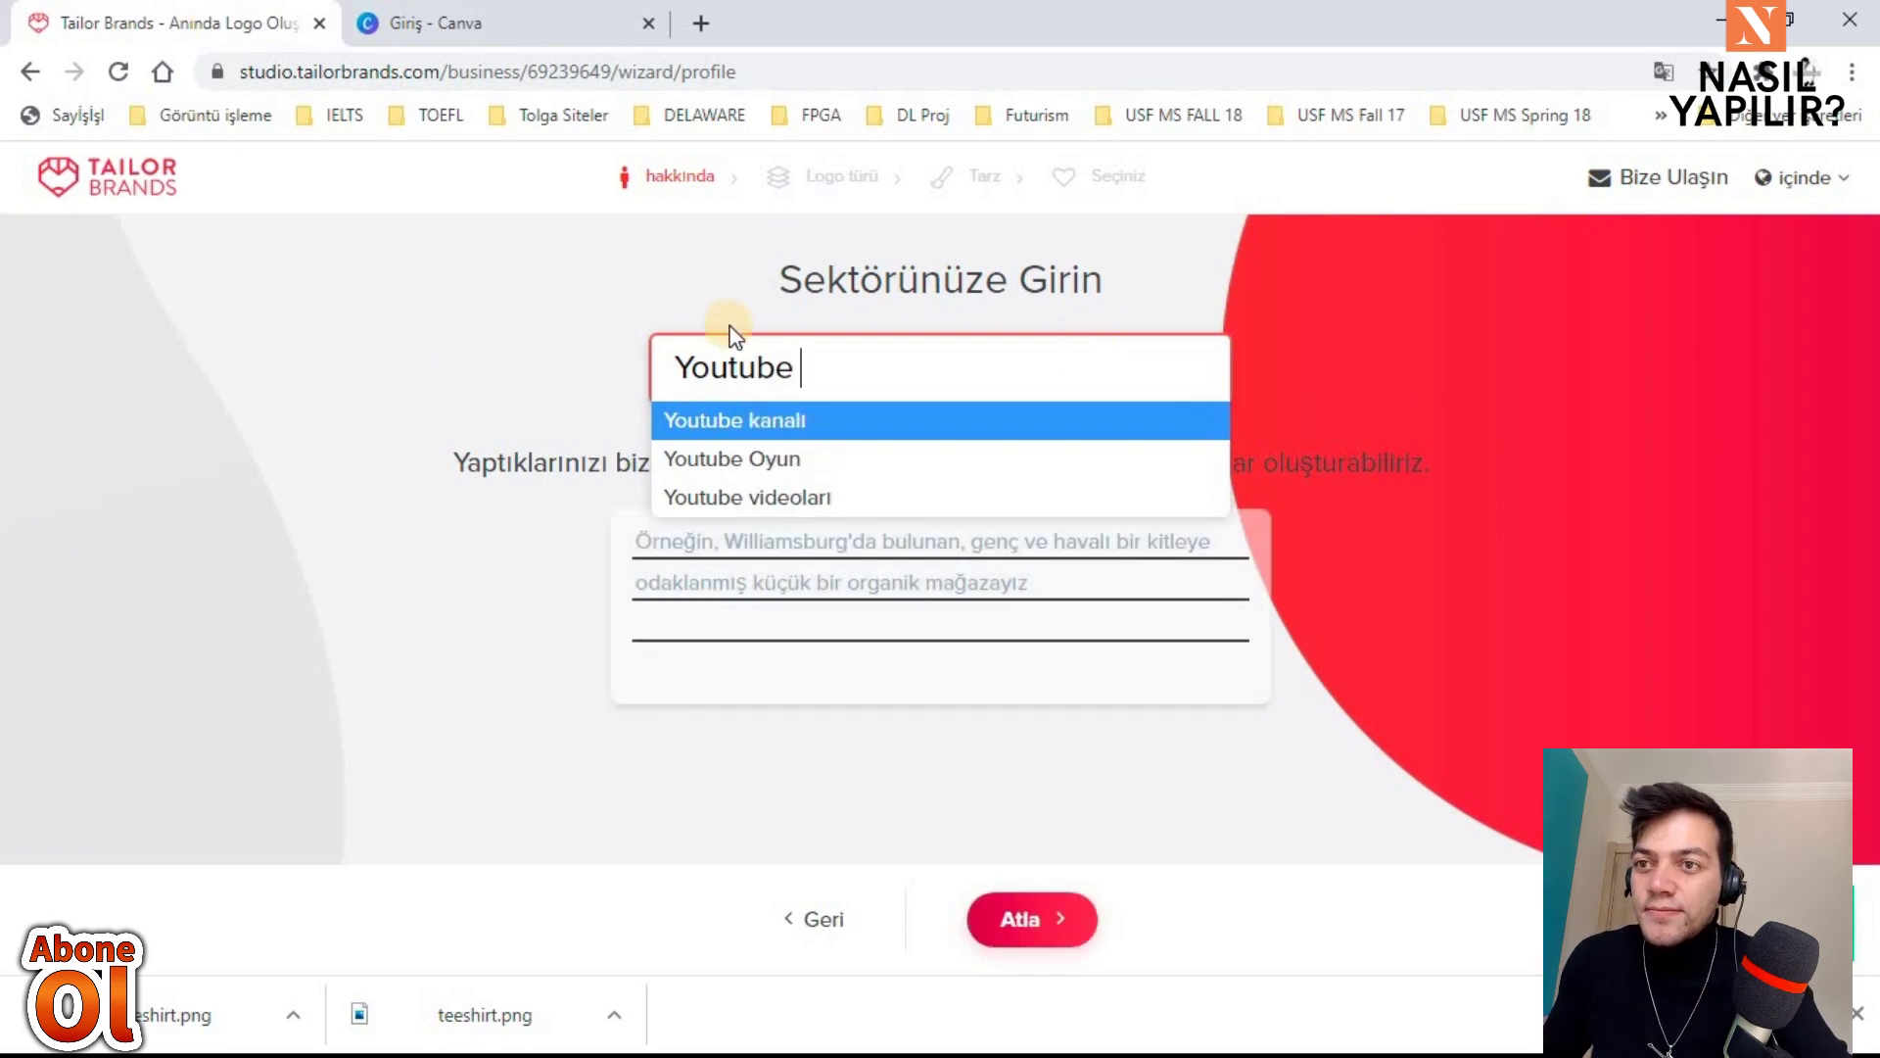
left_click(756, 420)
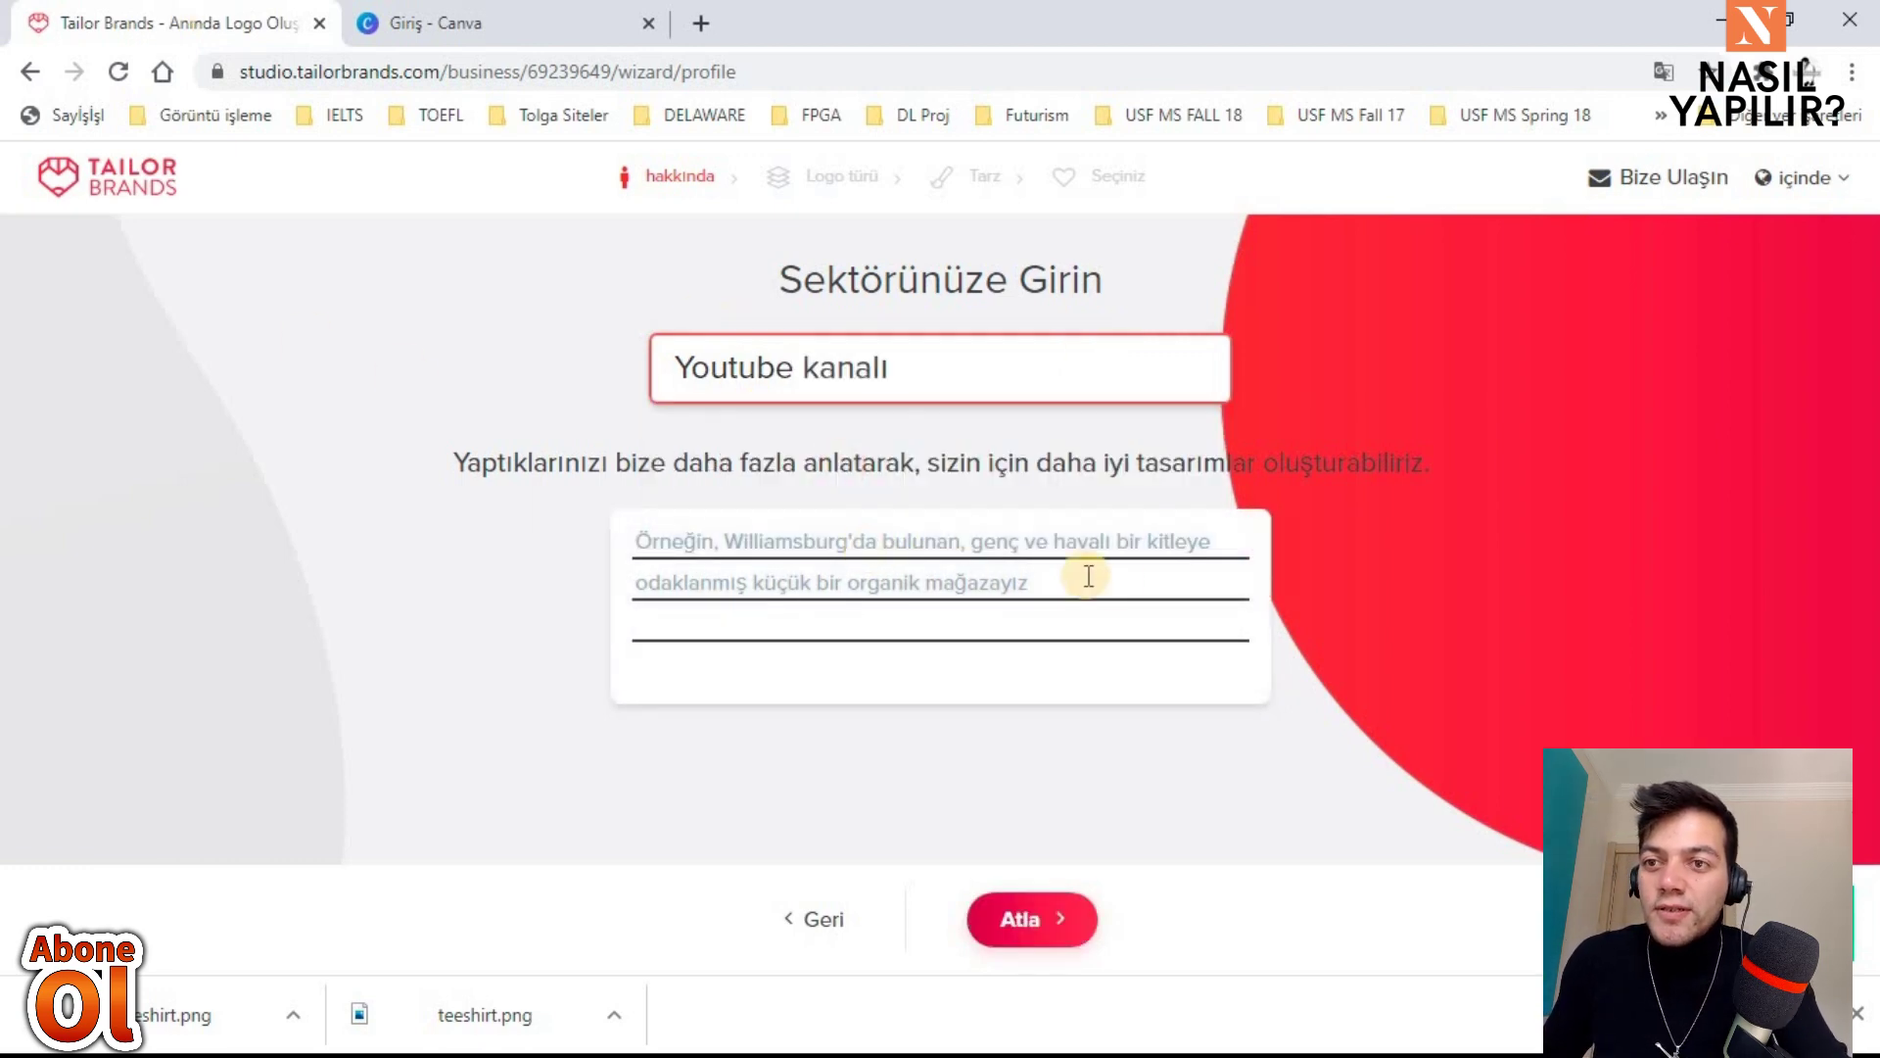
left_click(916, 561)
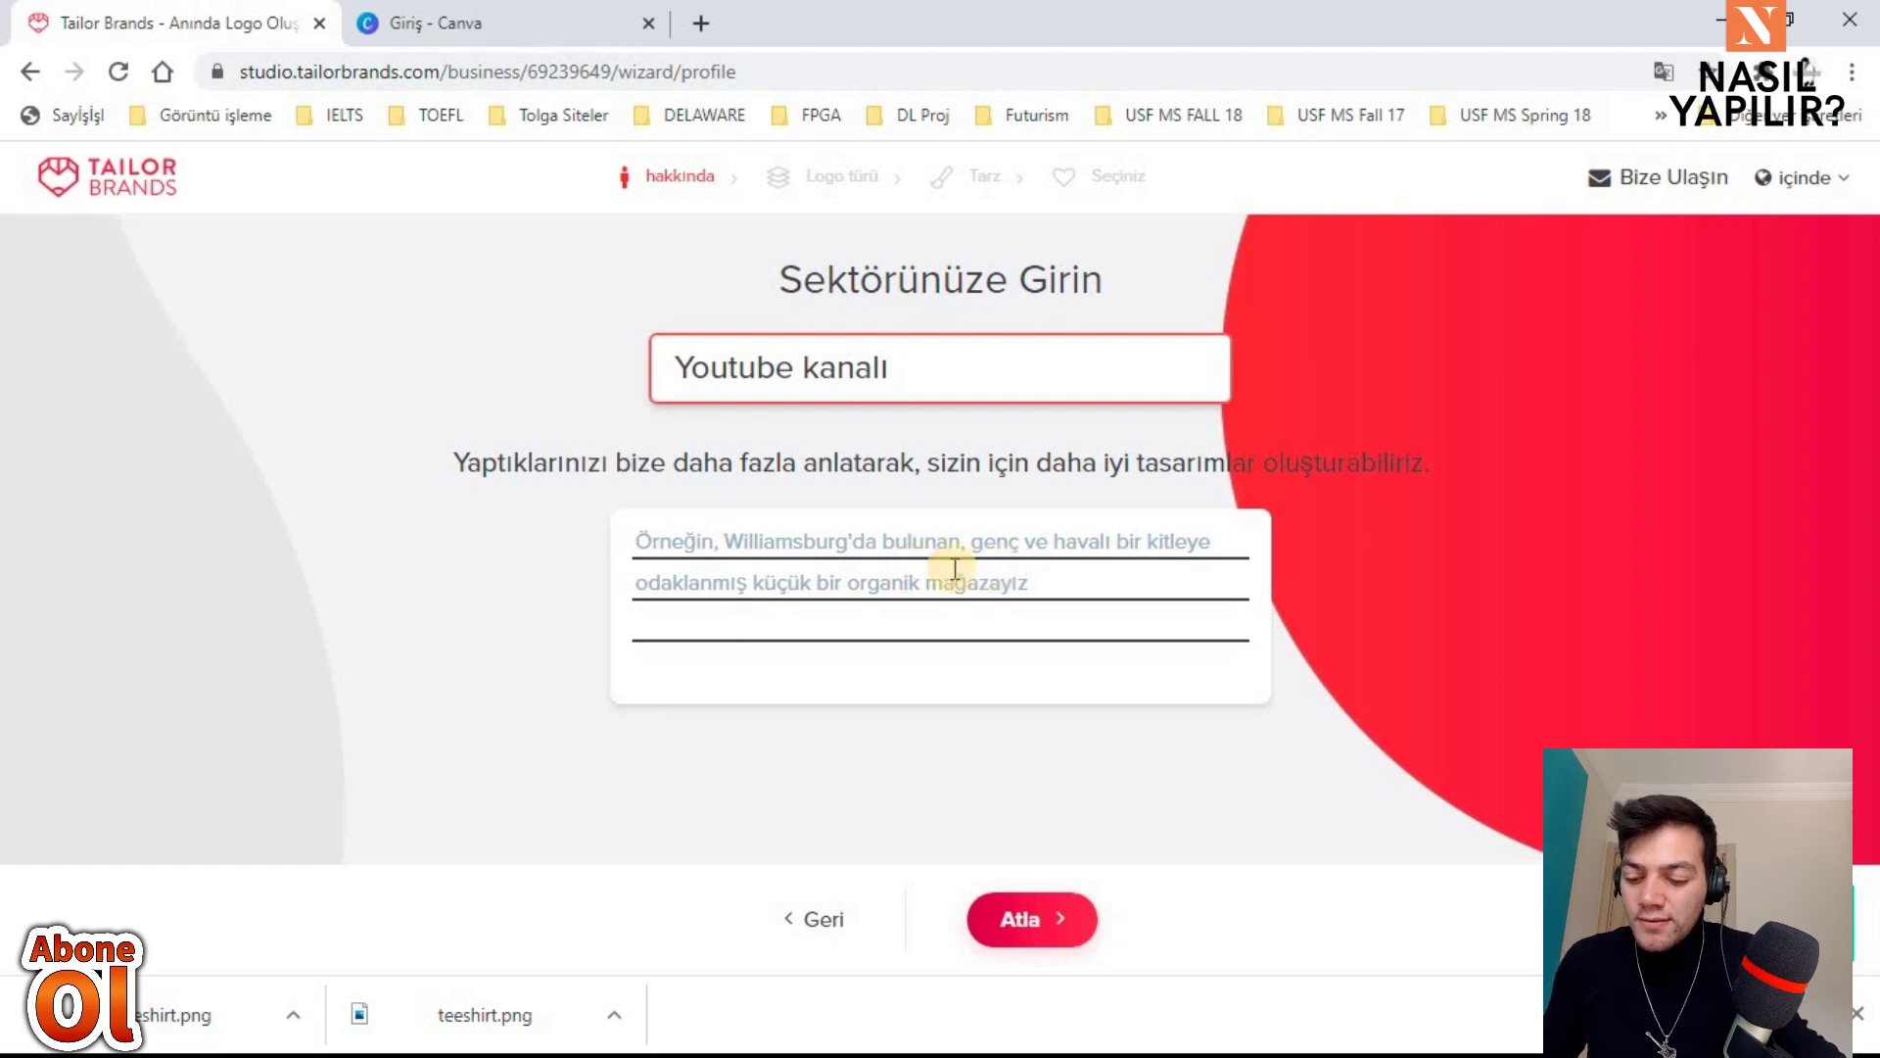
type("Yo")
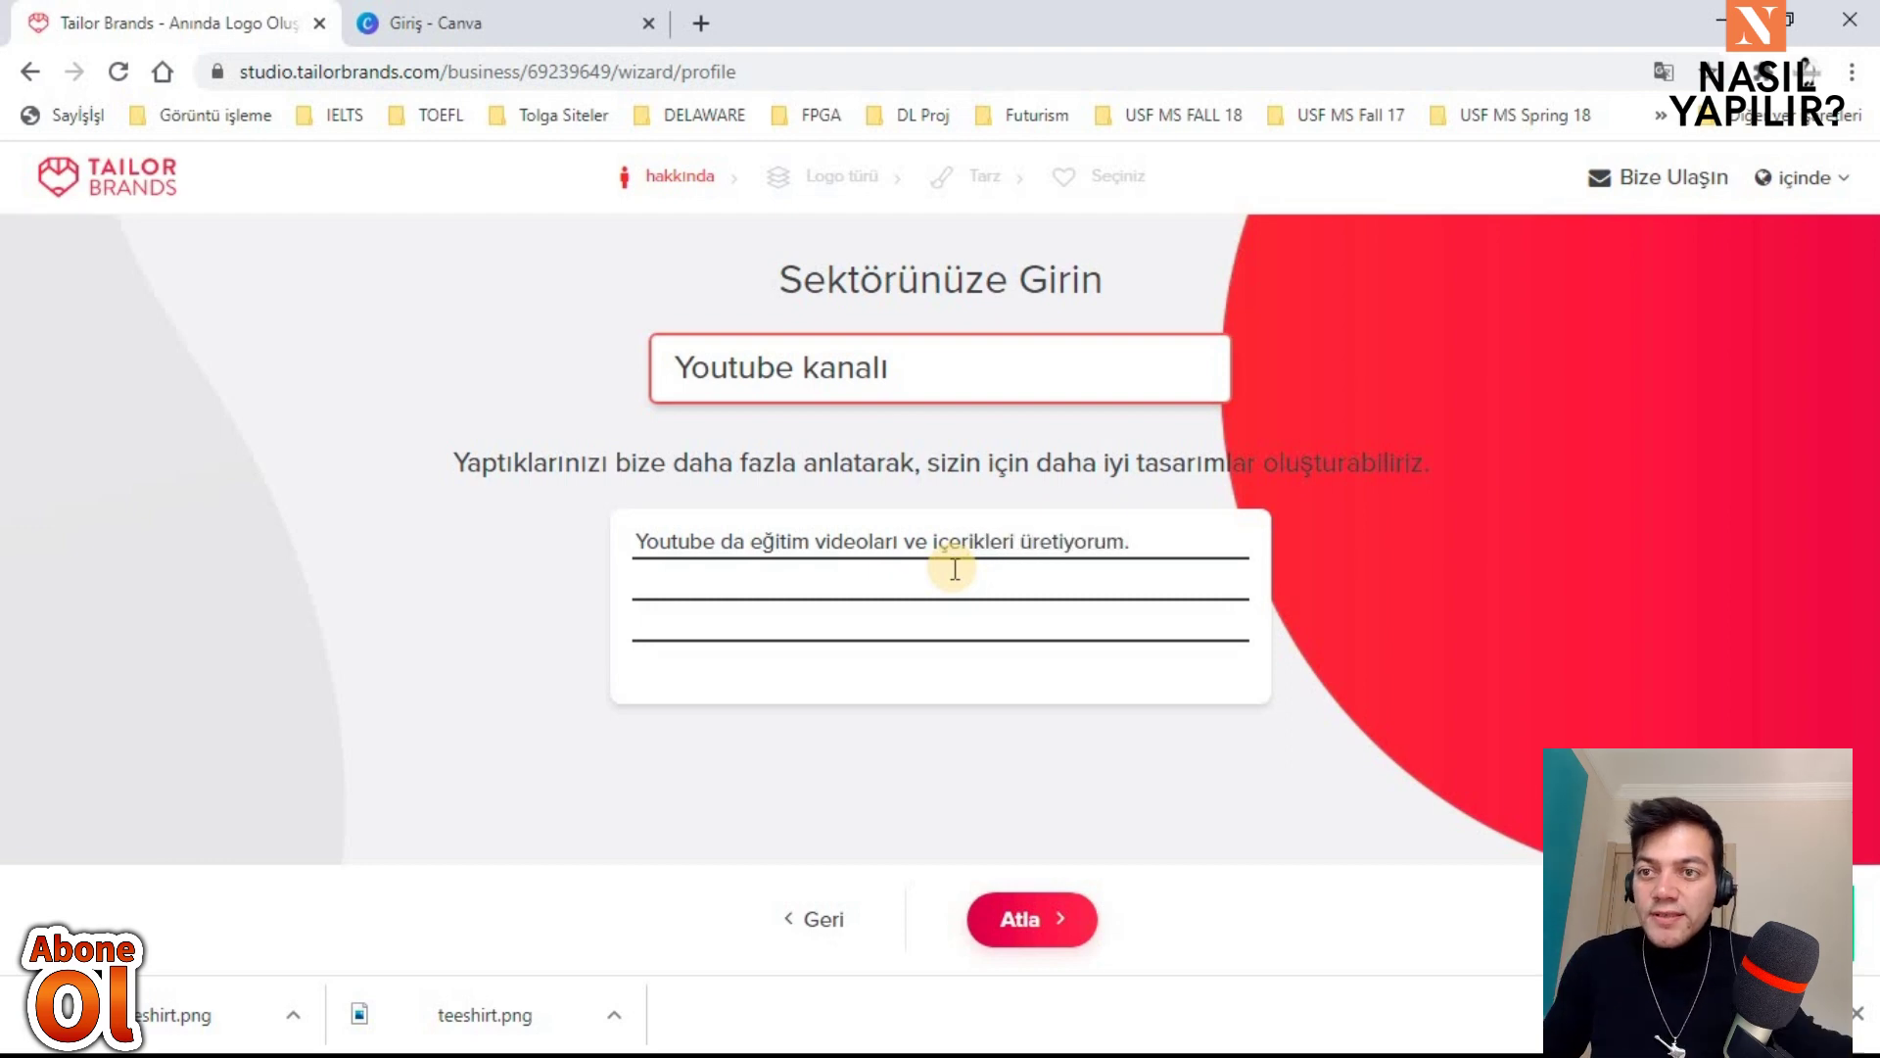
left_click(1050, 909)
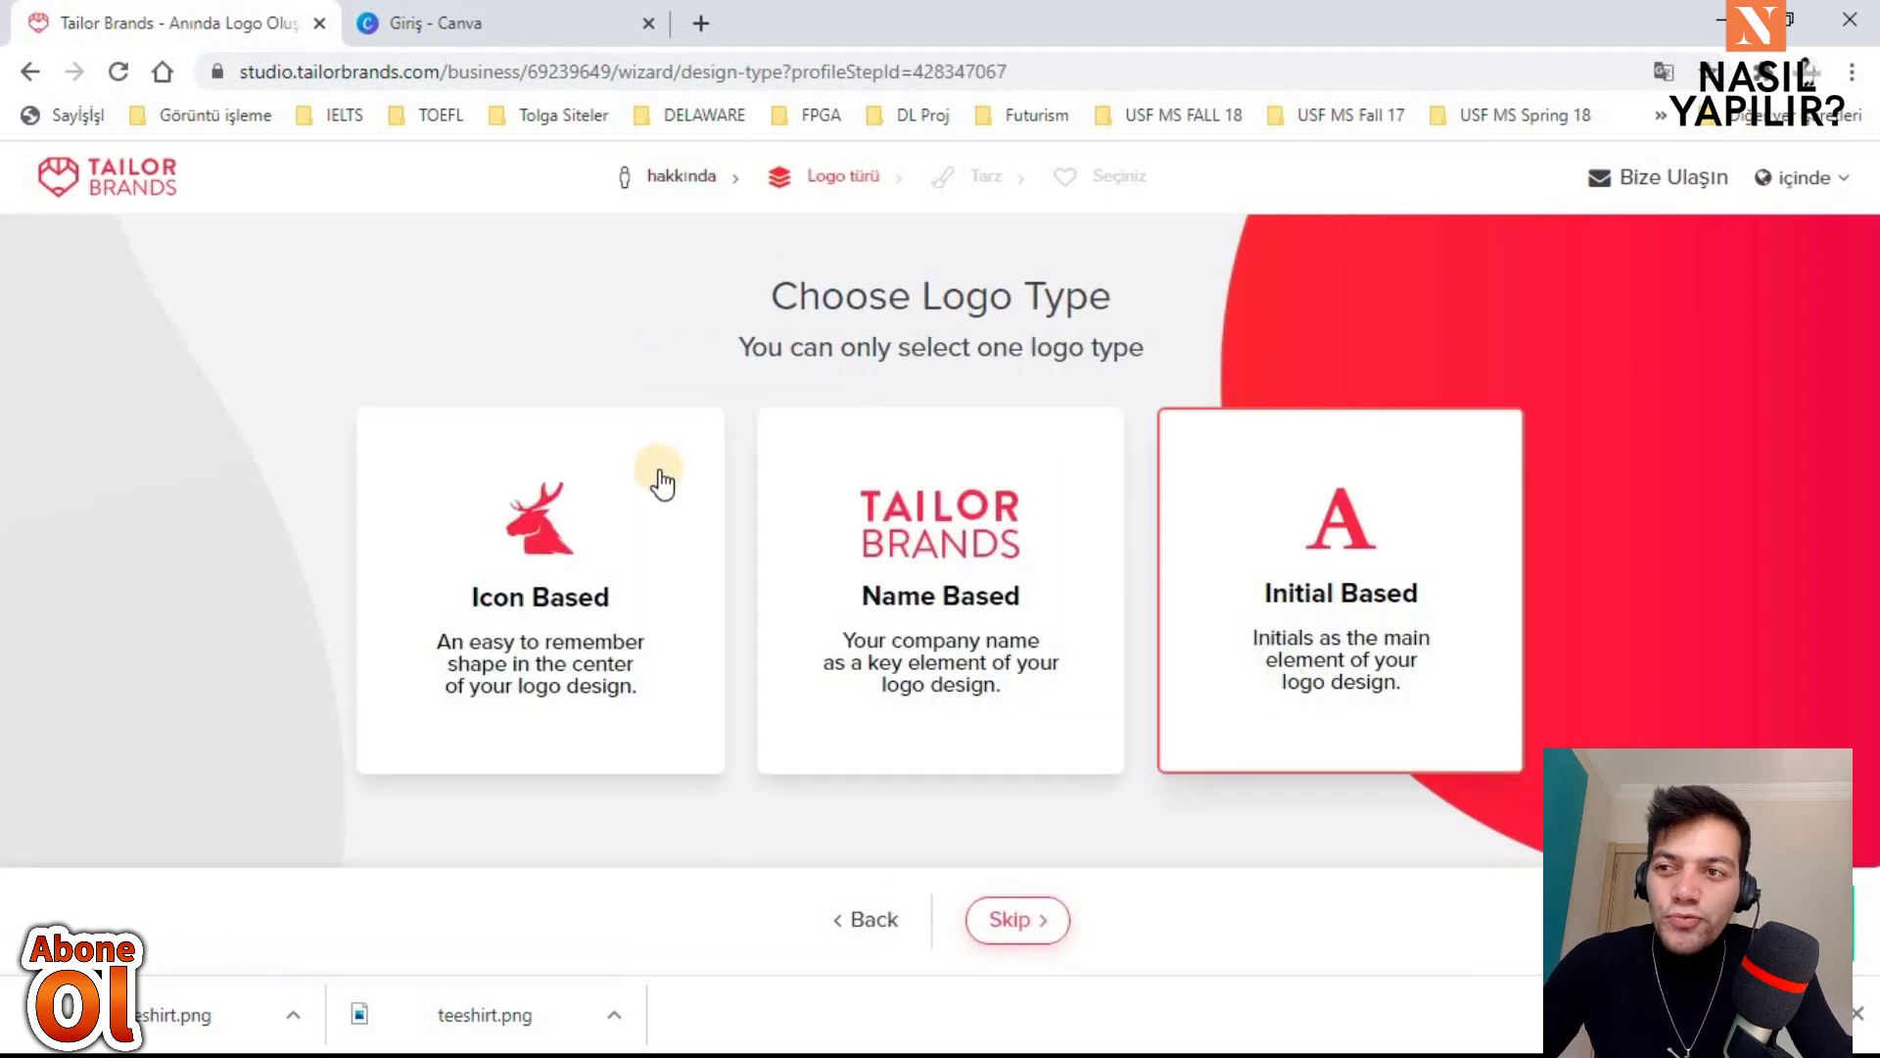
Step: Translate the page into Turkish and choose a name-based logo with geometric shape icons
right_click(246, 409)
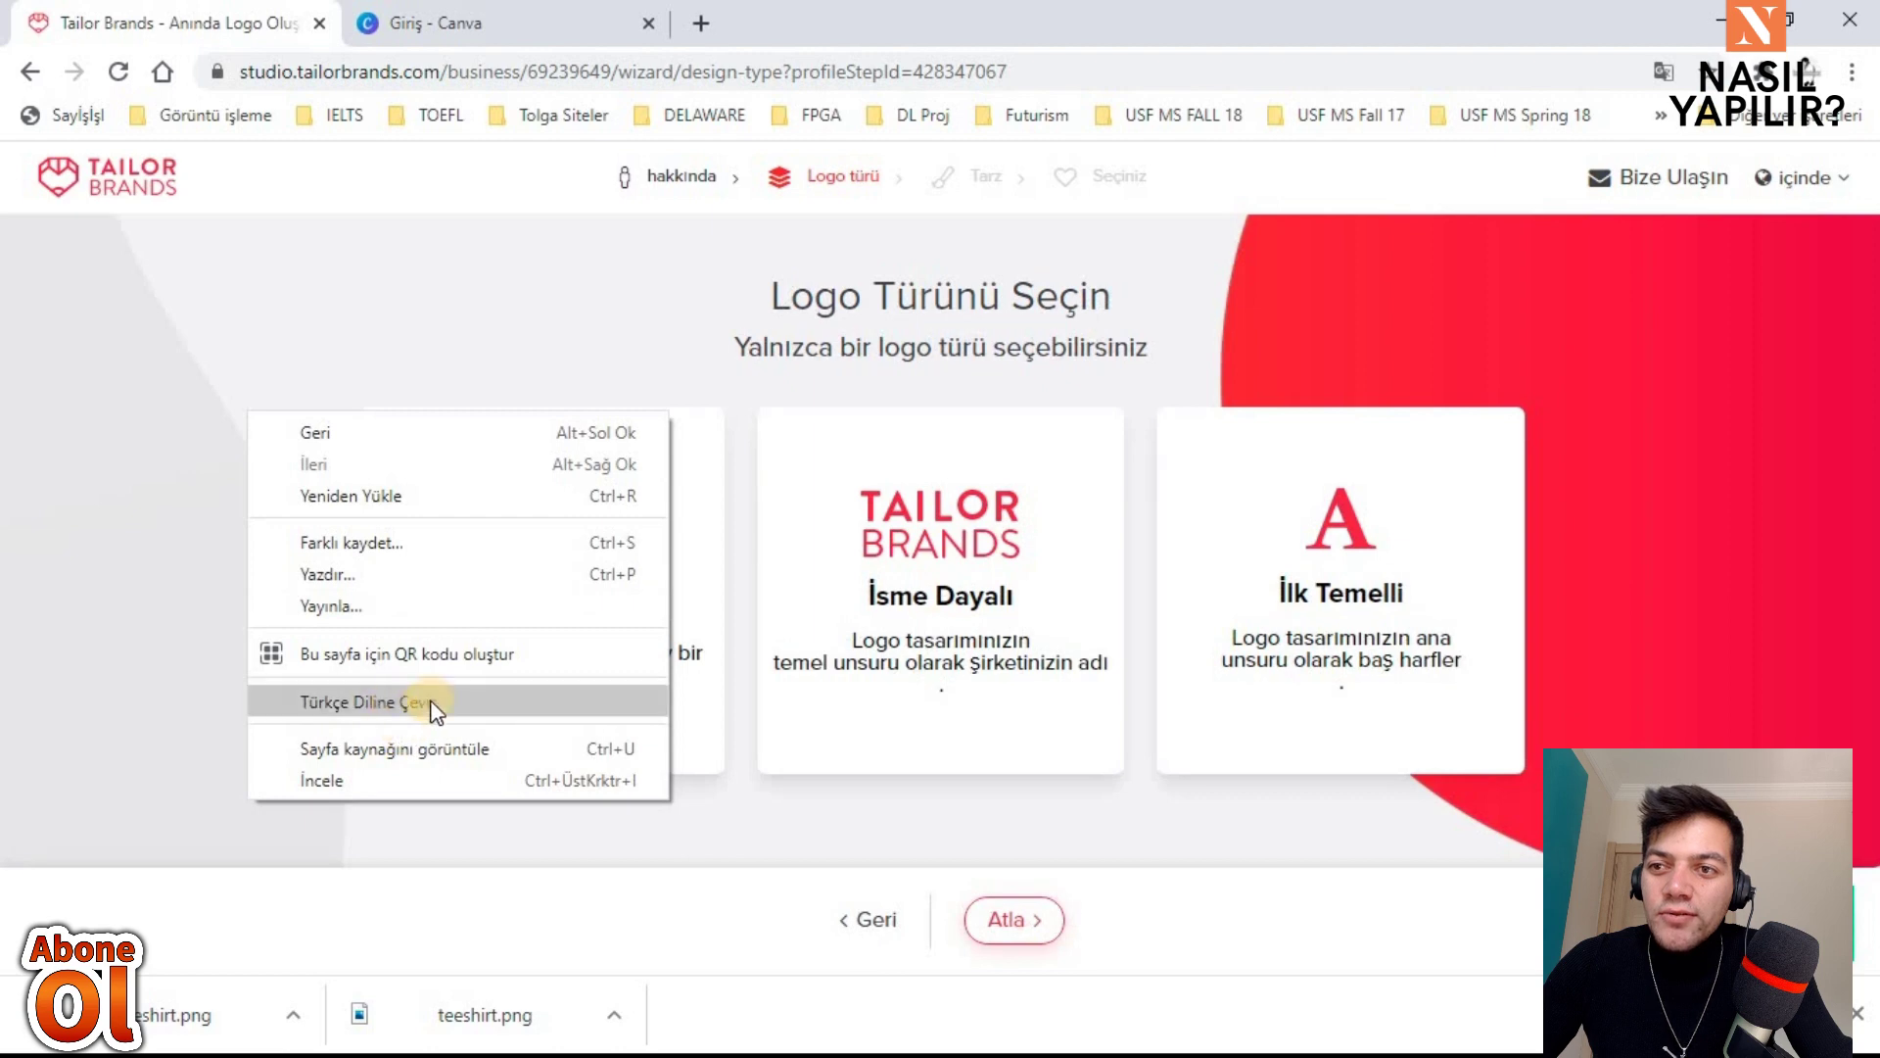
left_click(1532, 585)
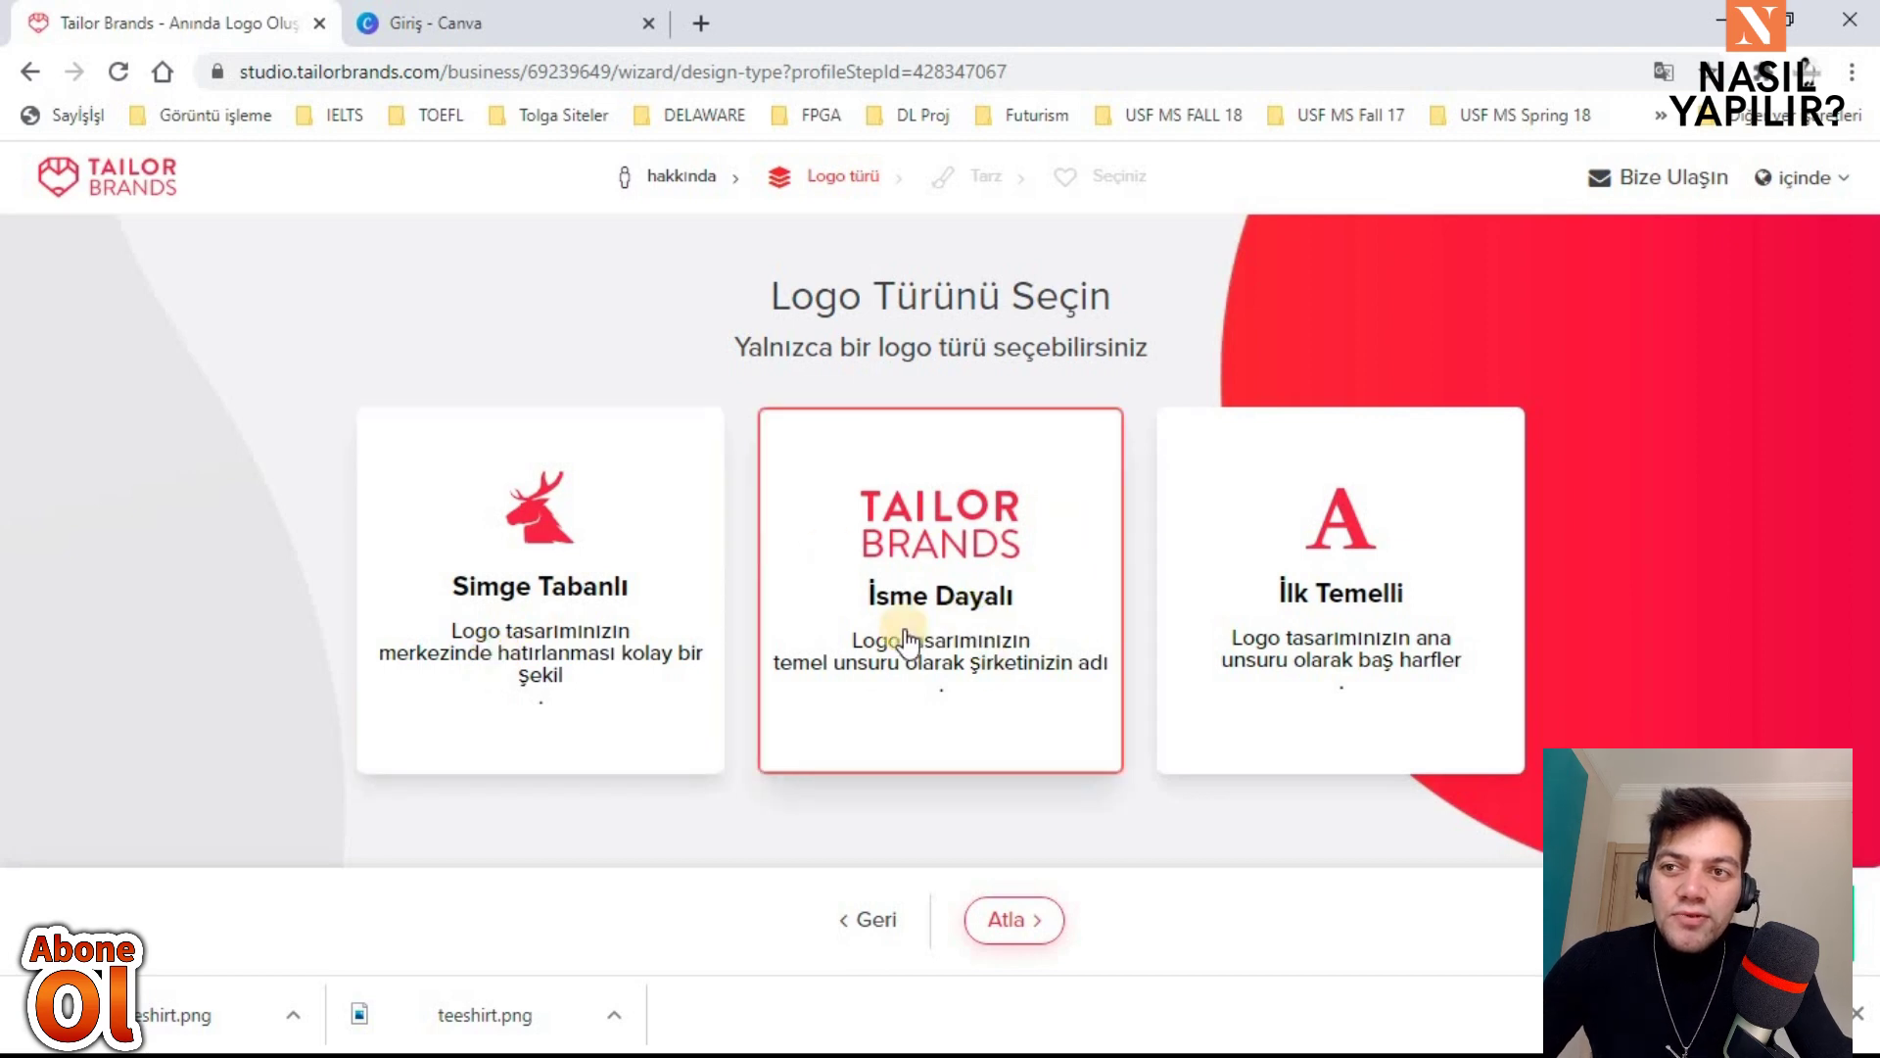
left_click(862, 632)
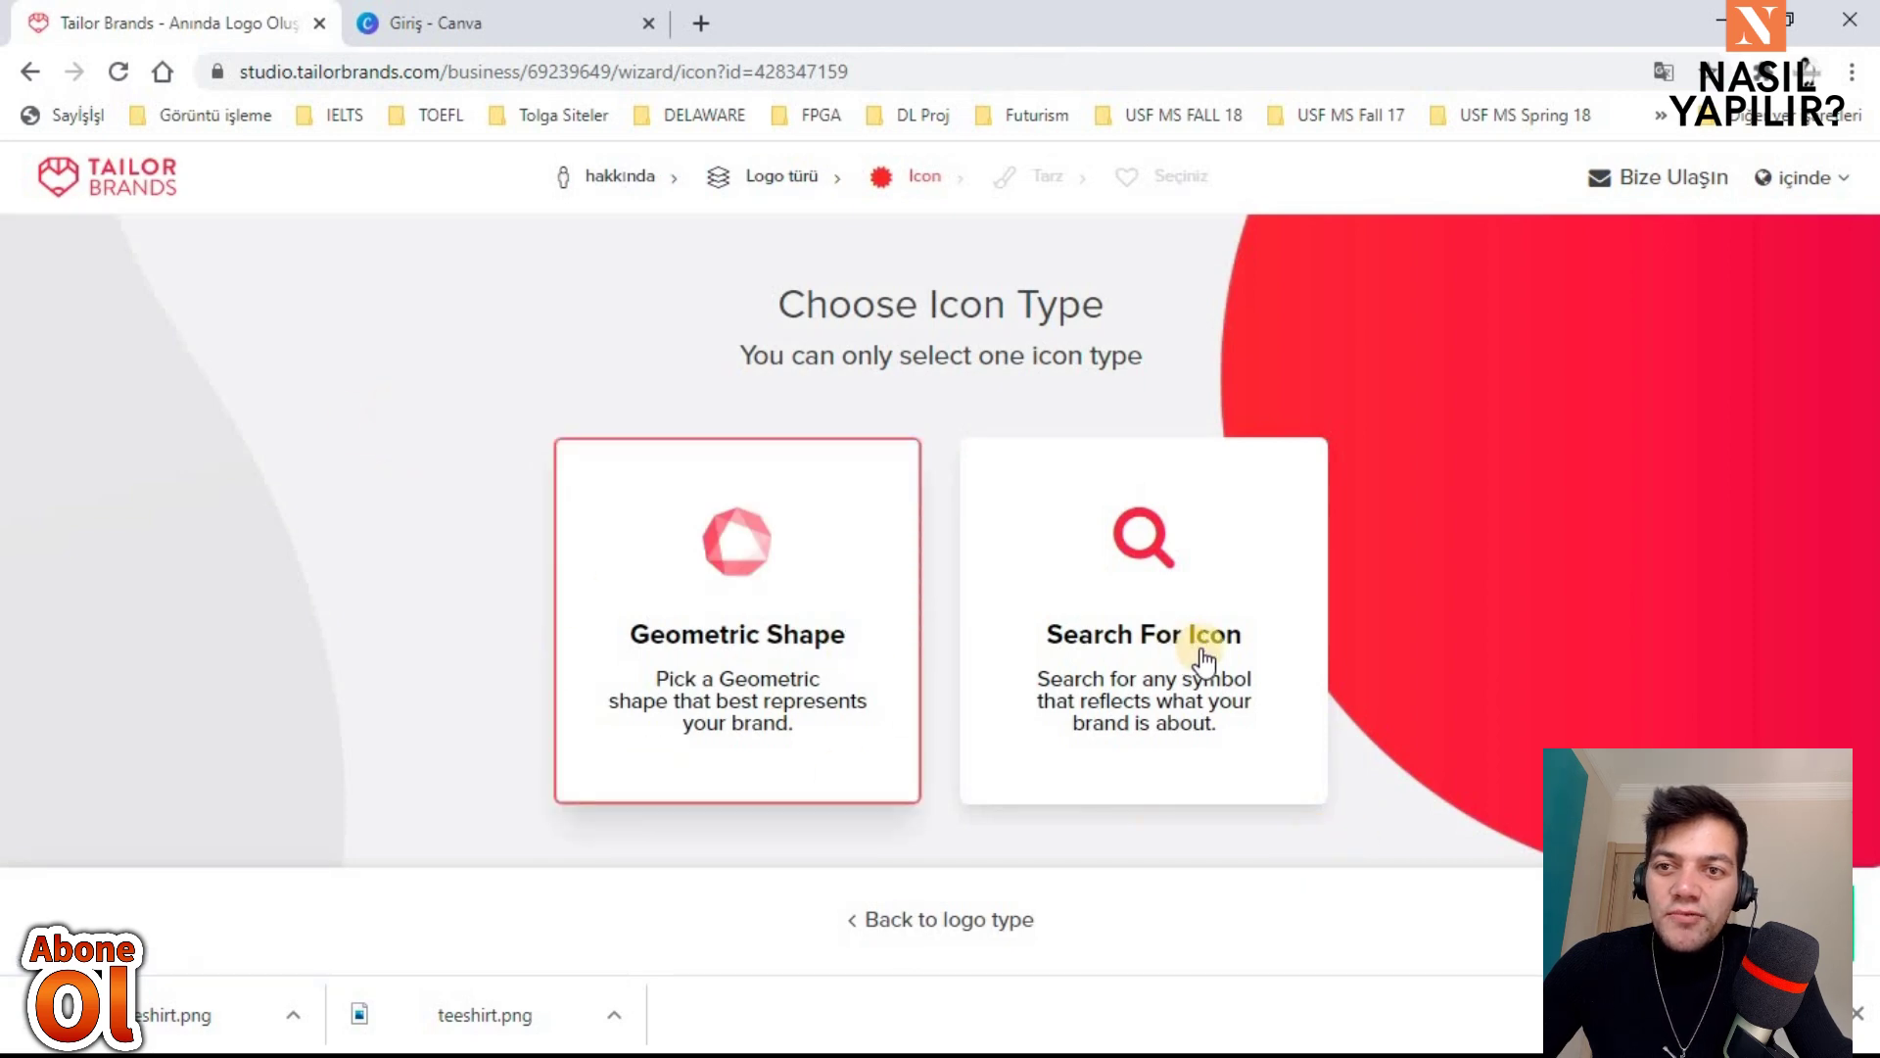
left_click(790, 625)
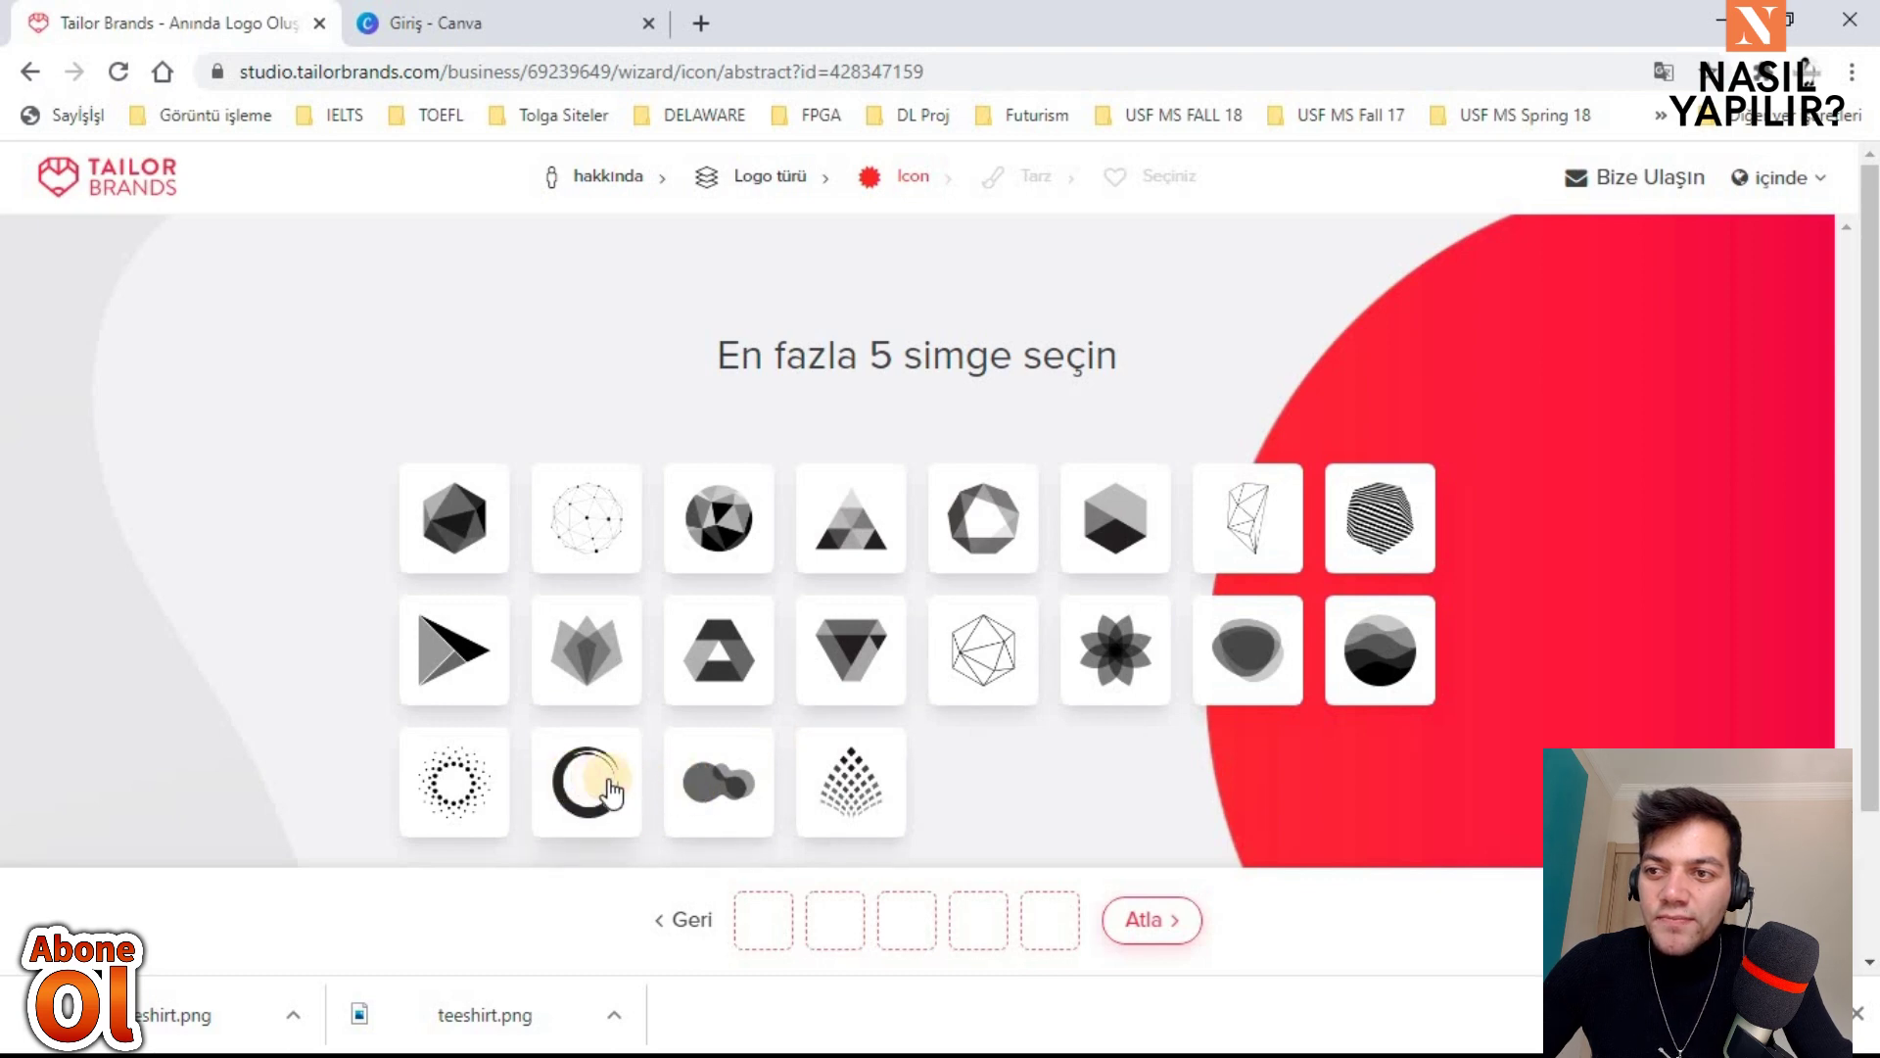
Step: Pick the ring, play-arrow, inverted diamond, dotted ring and wavy sphere icons, then continue
left_click(611, 793)
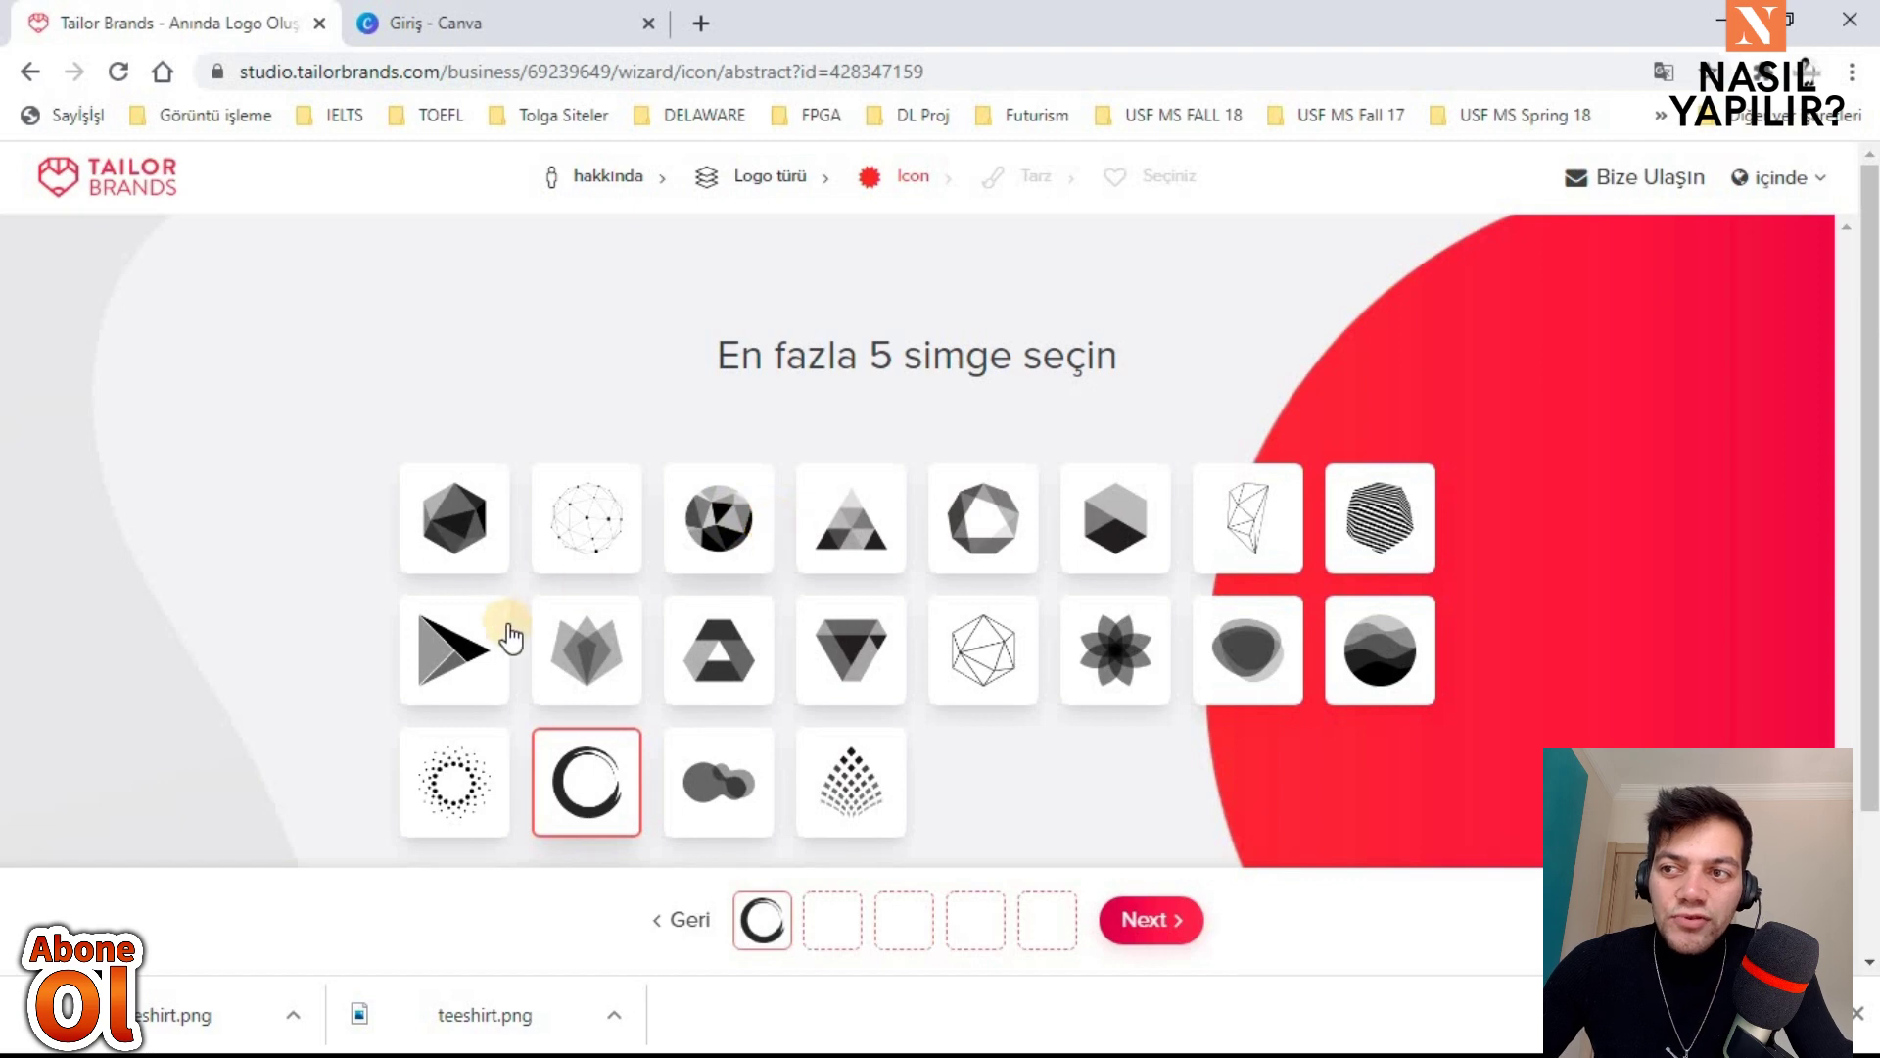
left_click(455, 650)
left_click(852, 646)
left_click(453, 783)
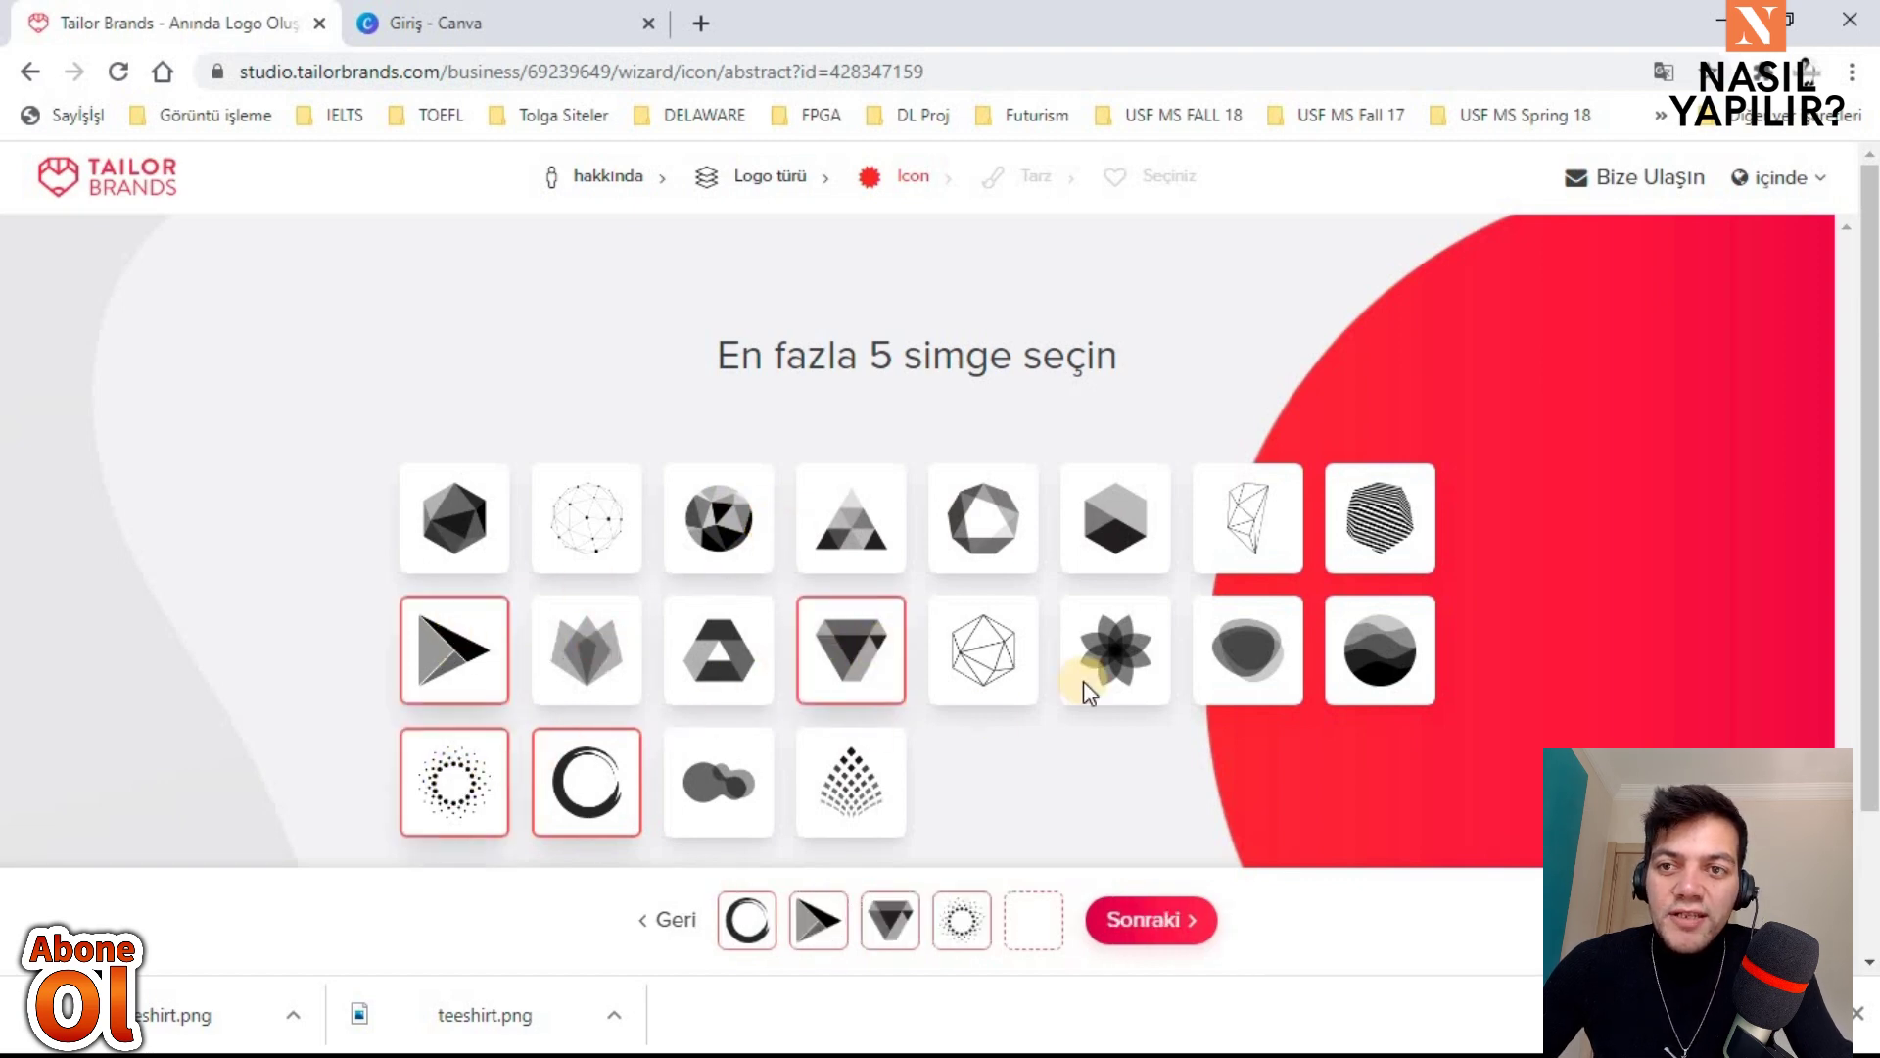
left_click(1379, 650)
left_click(1161, 922)
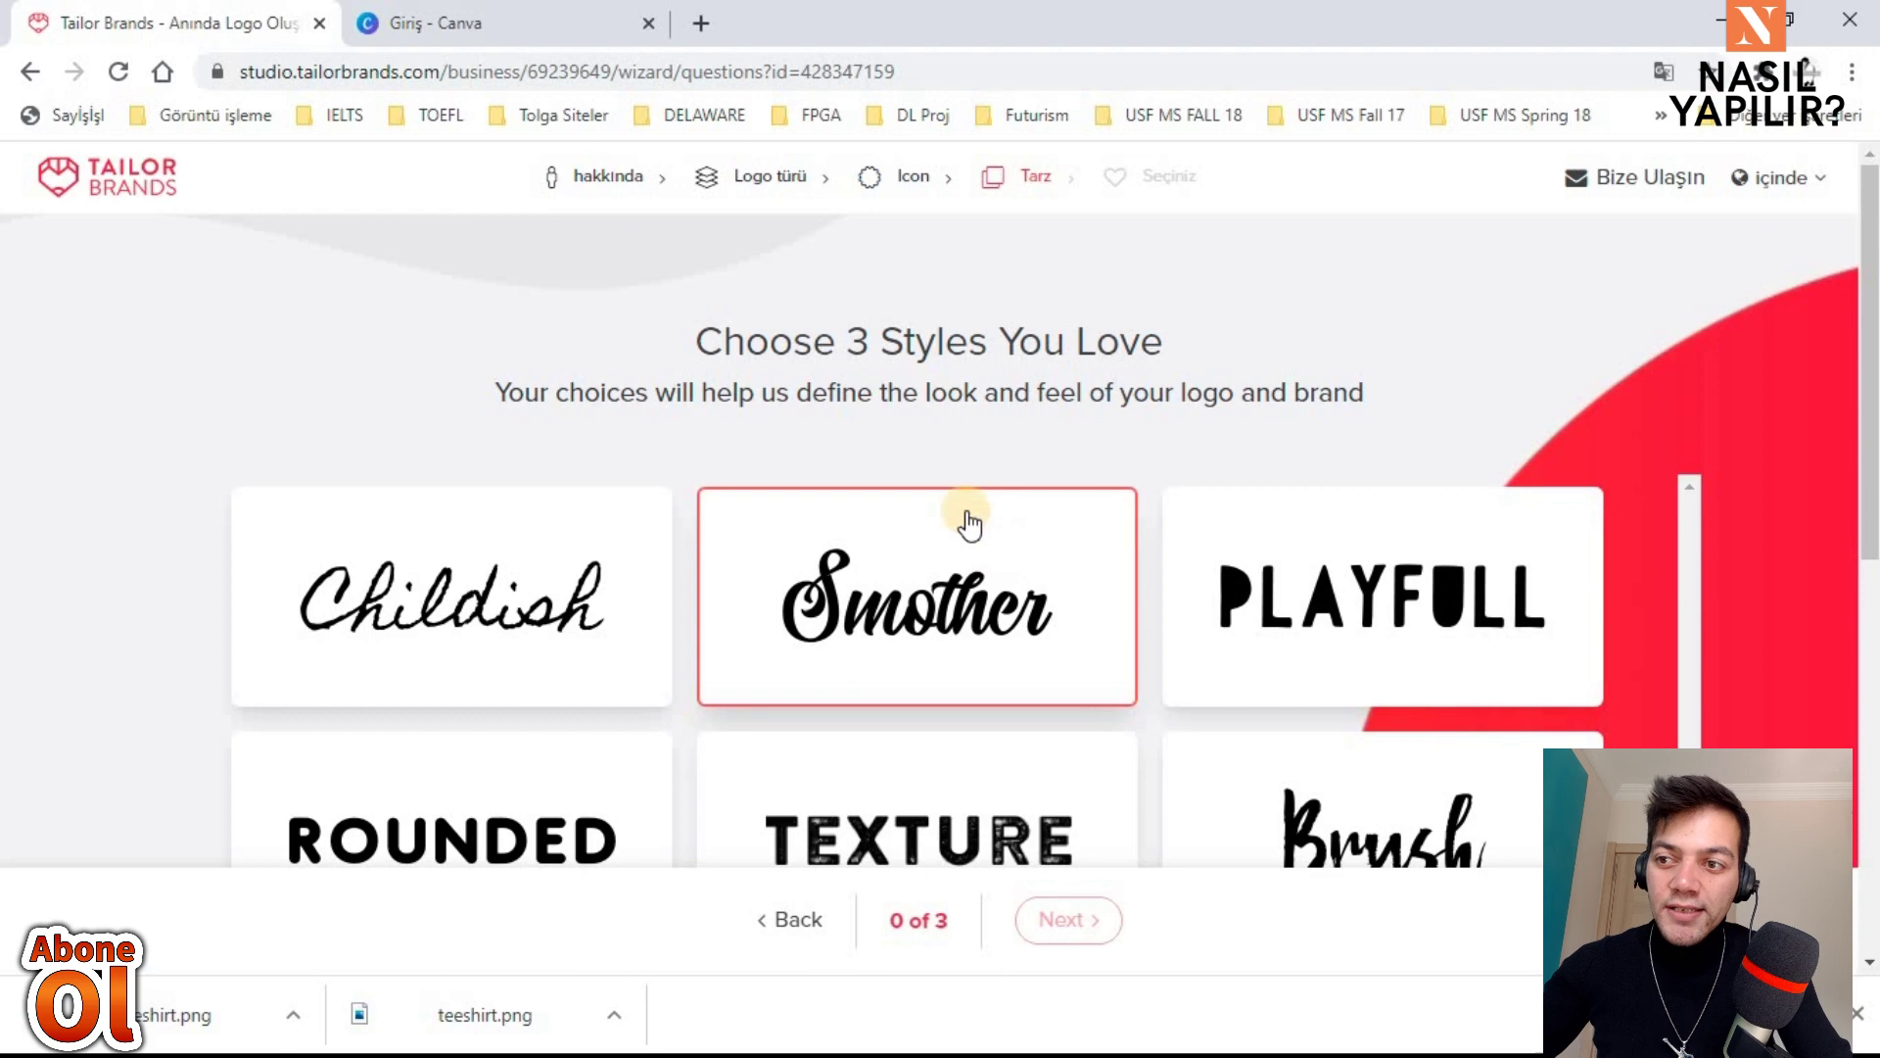
Step: Try selecting the ROUNDED and TEXTURE styles, then reload the style selection page
scroll(946, 568, "down", 2)
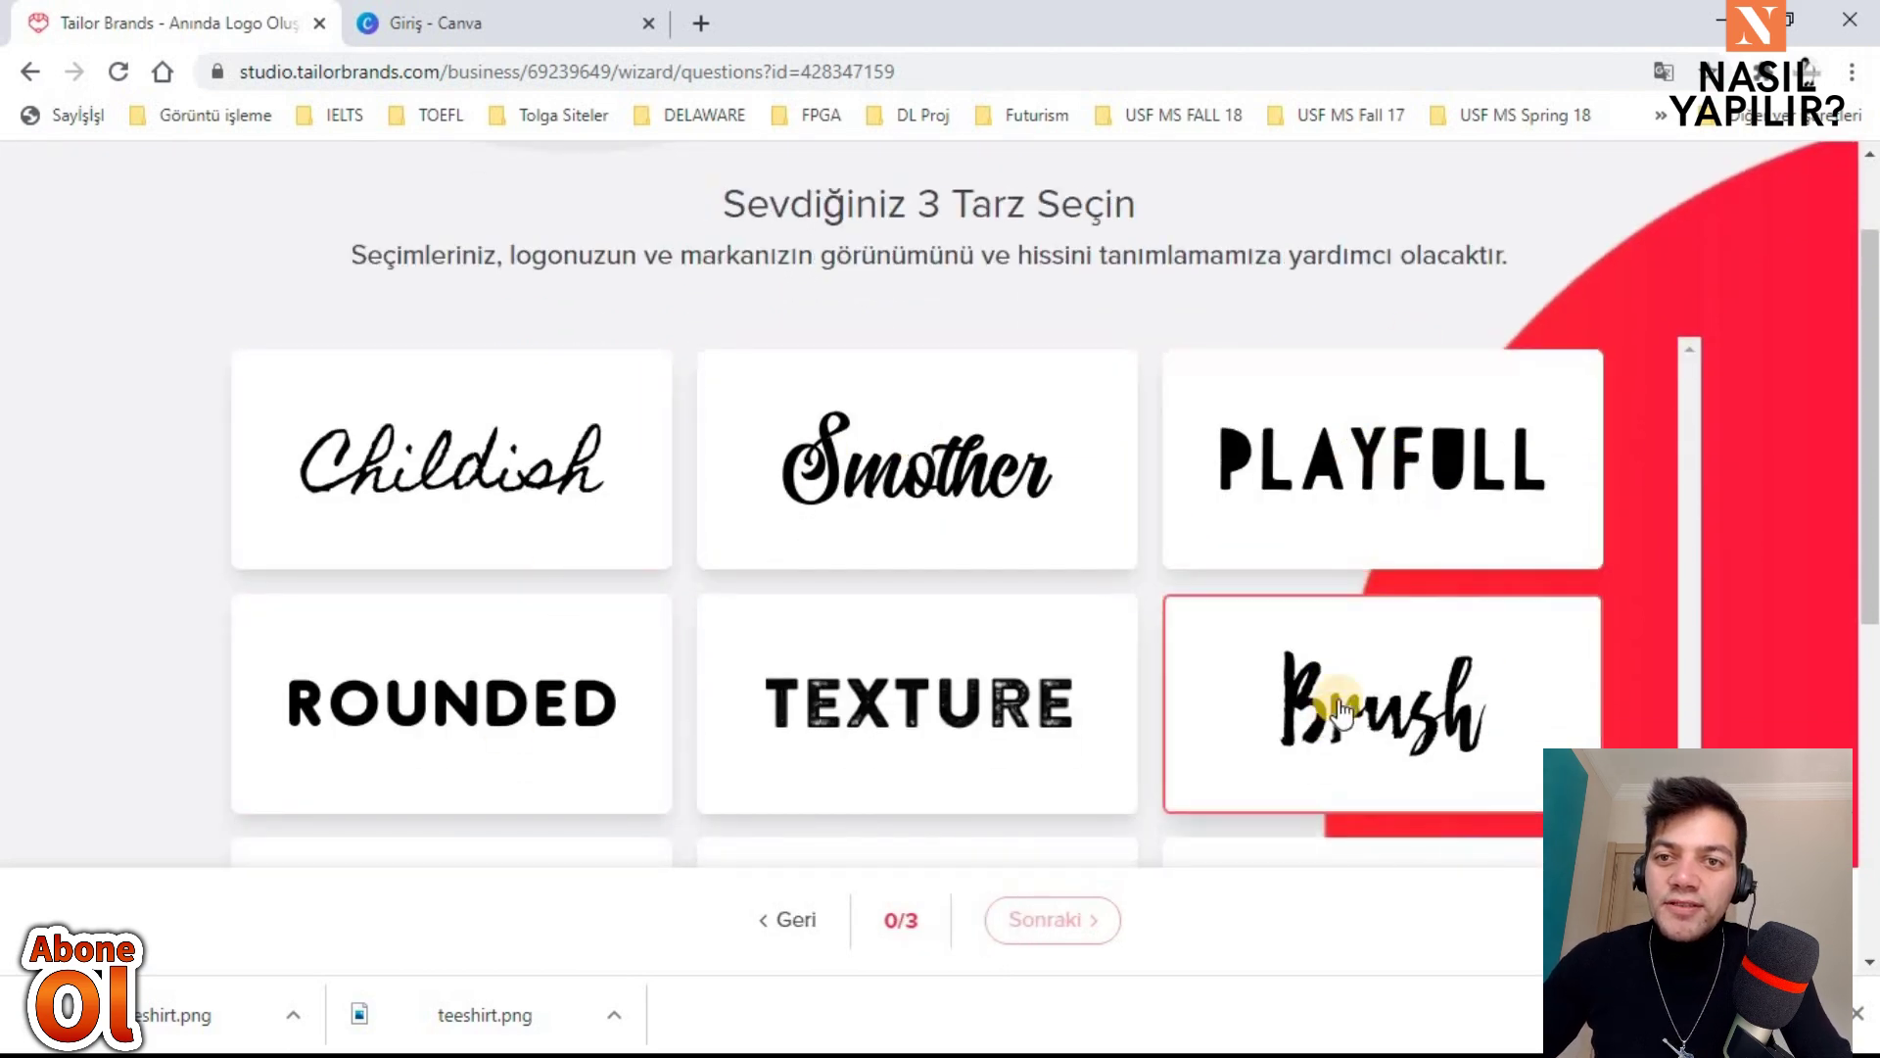
left_click(645, 718)
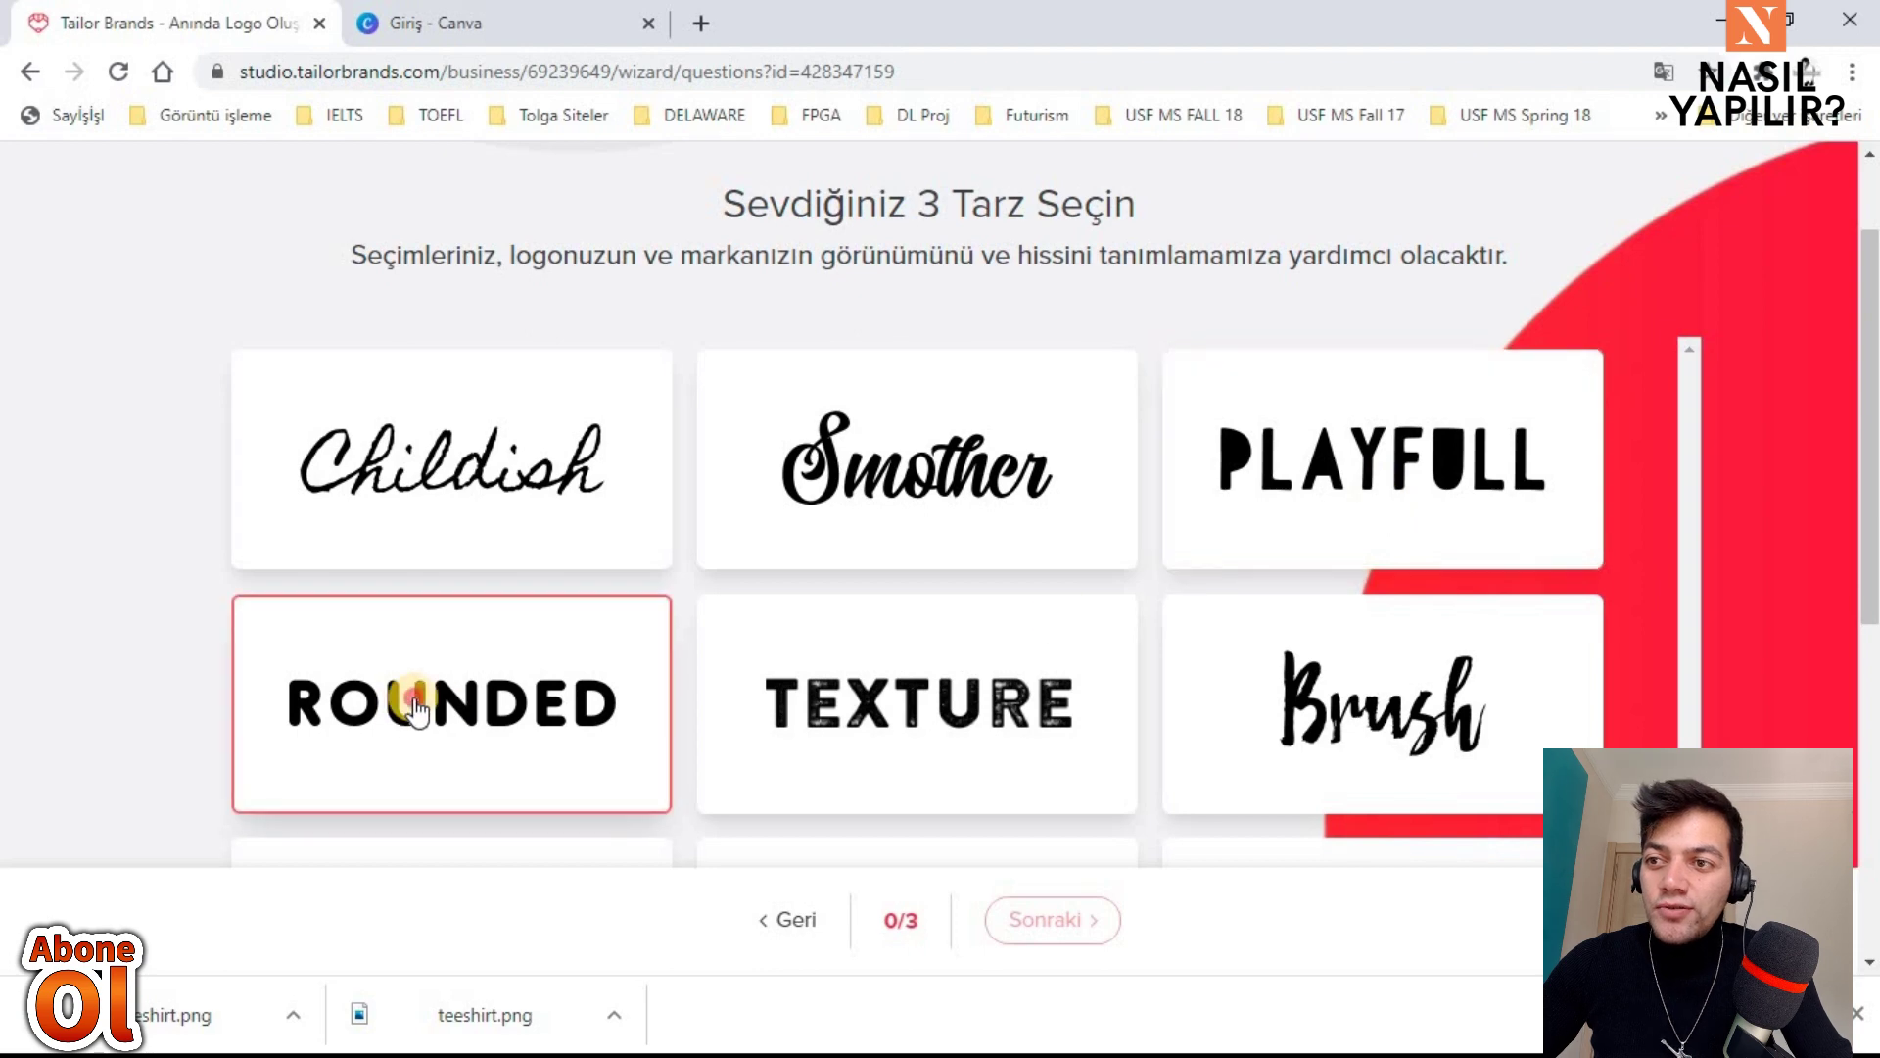
scroll(886, 584, "down", 3)
left_click(925, 457)
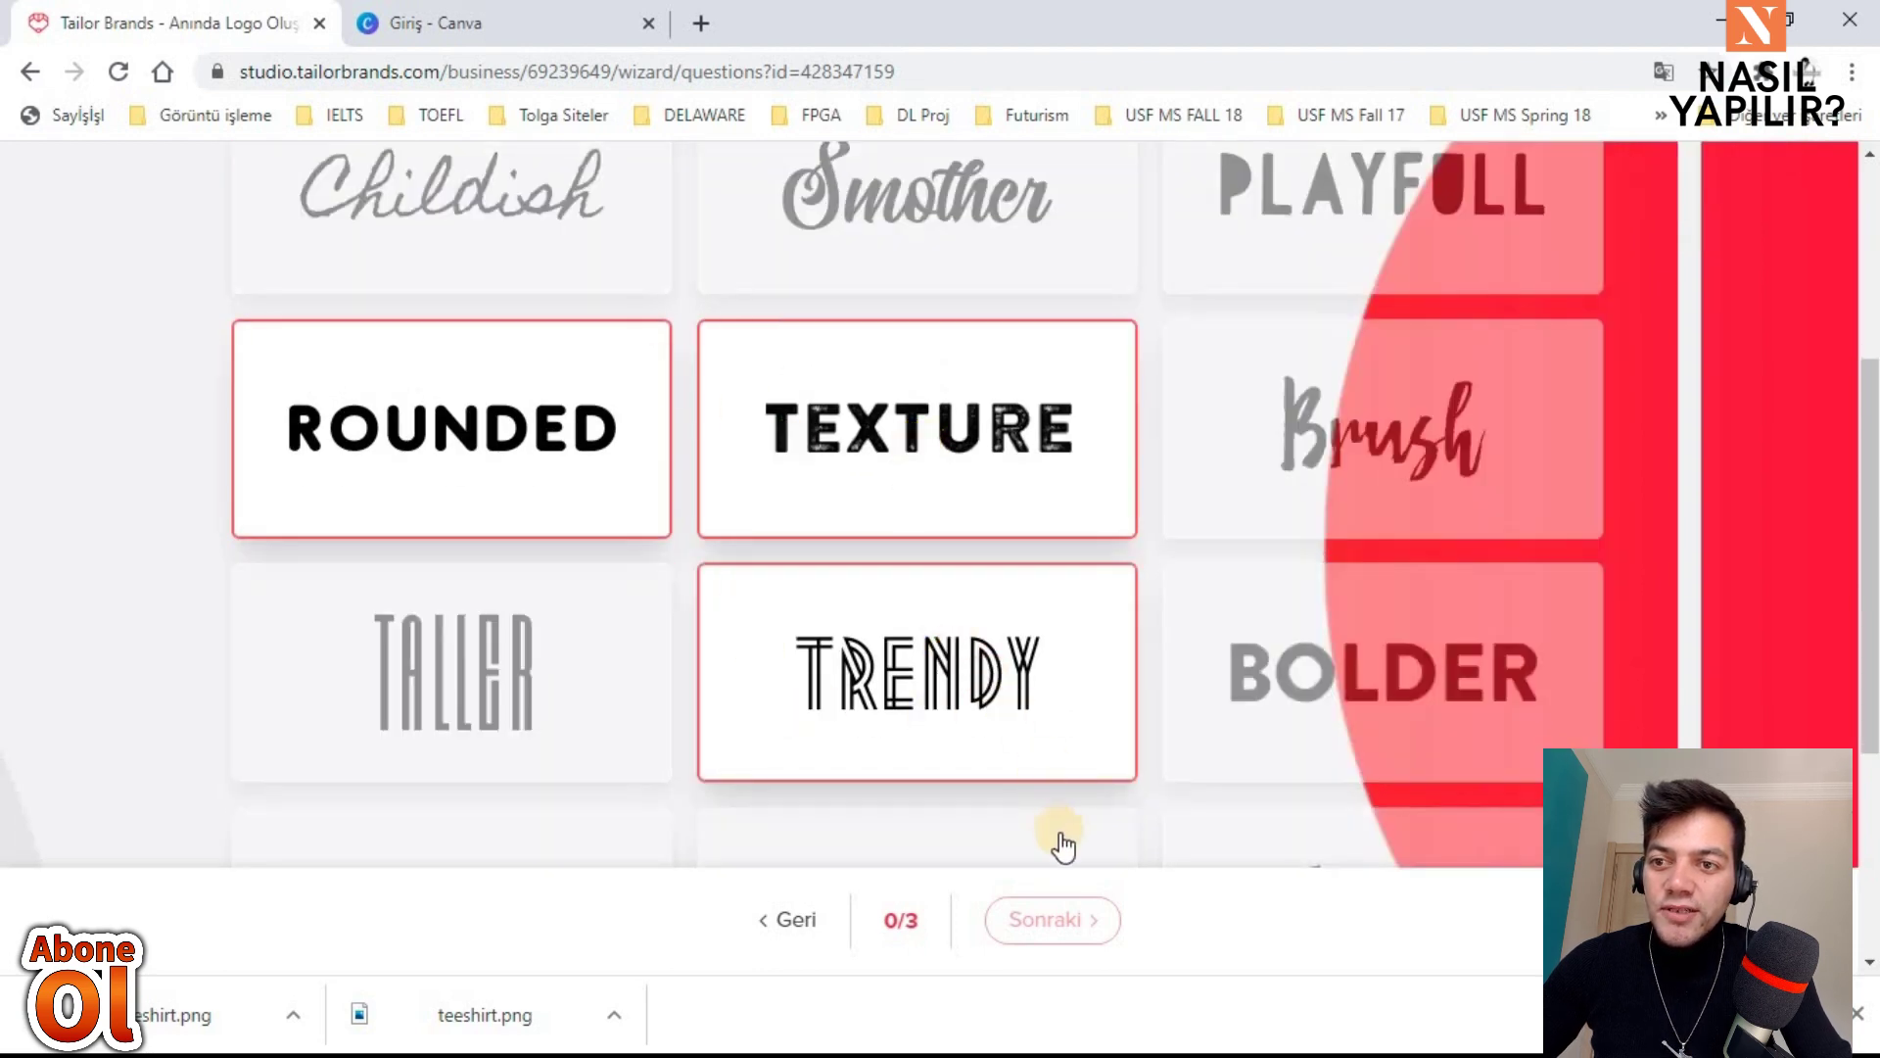
left_click(474, 428)
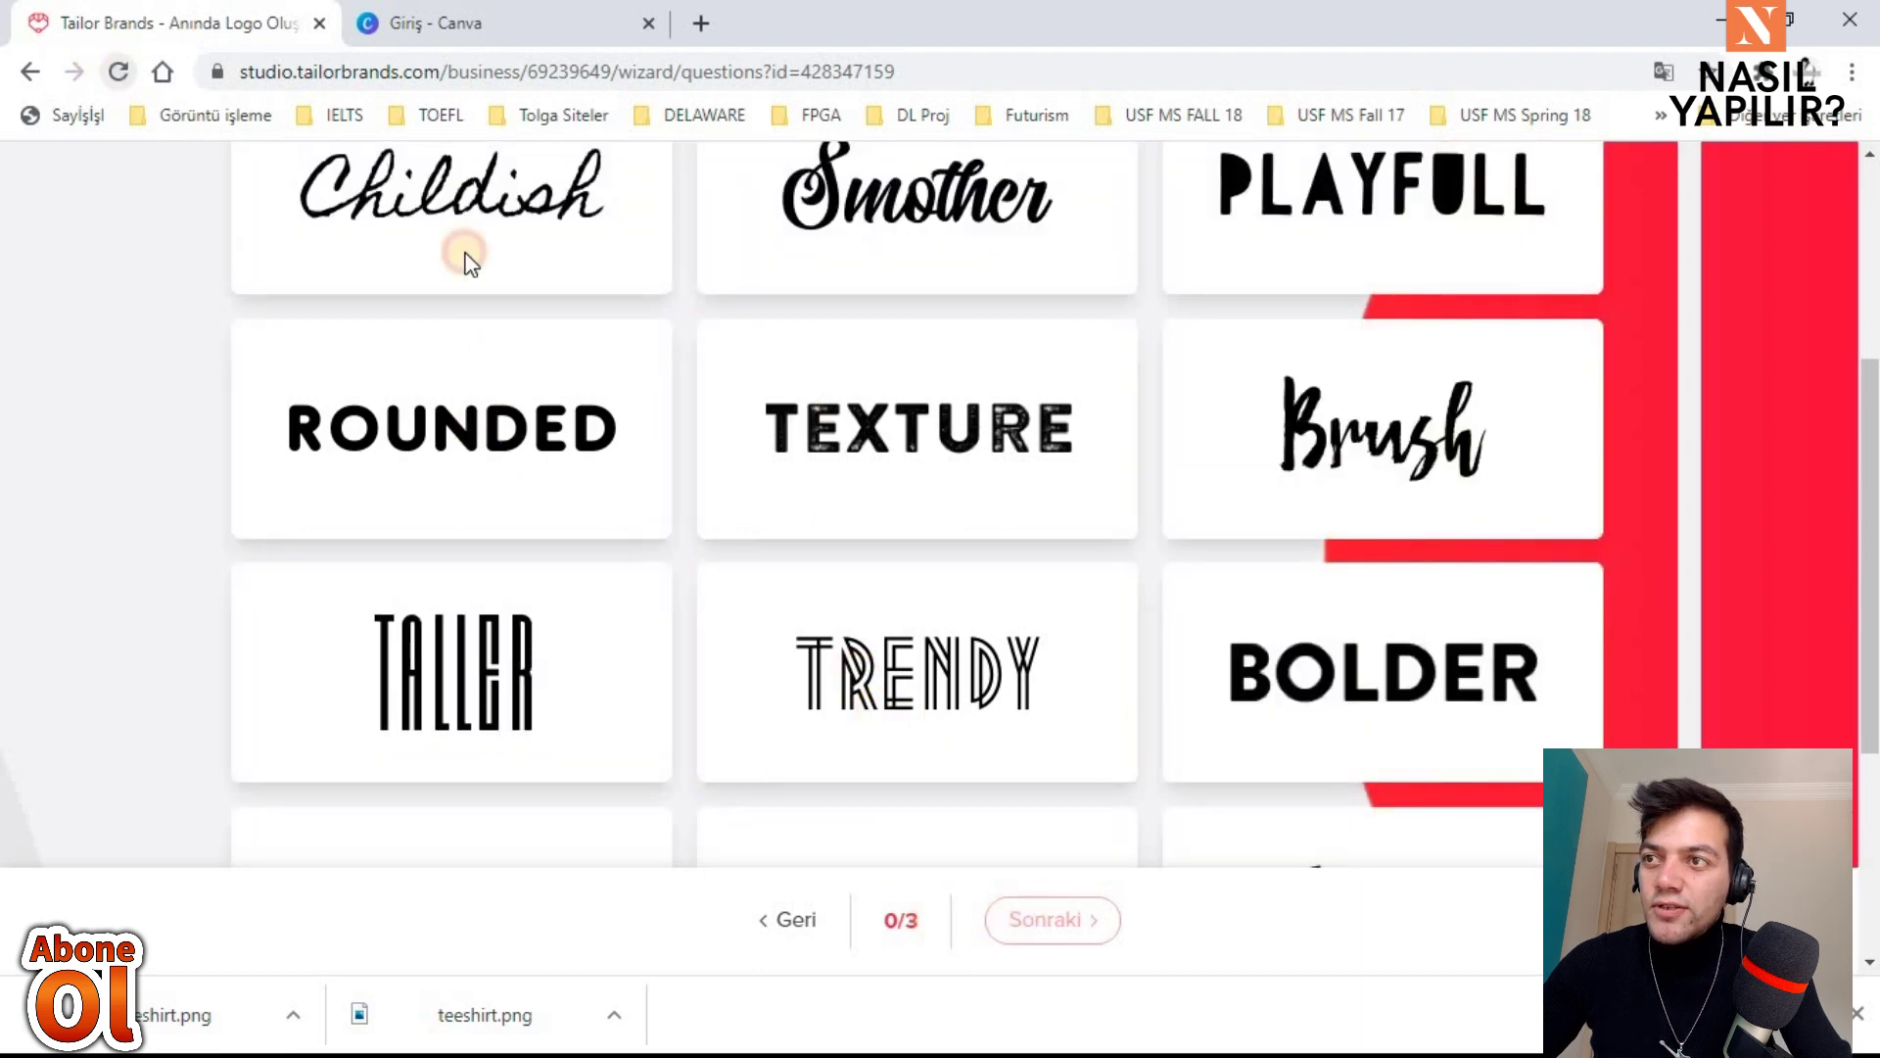
key("F5")
left_click(984, 232)
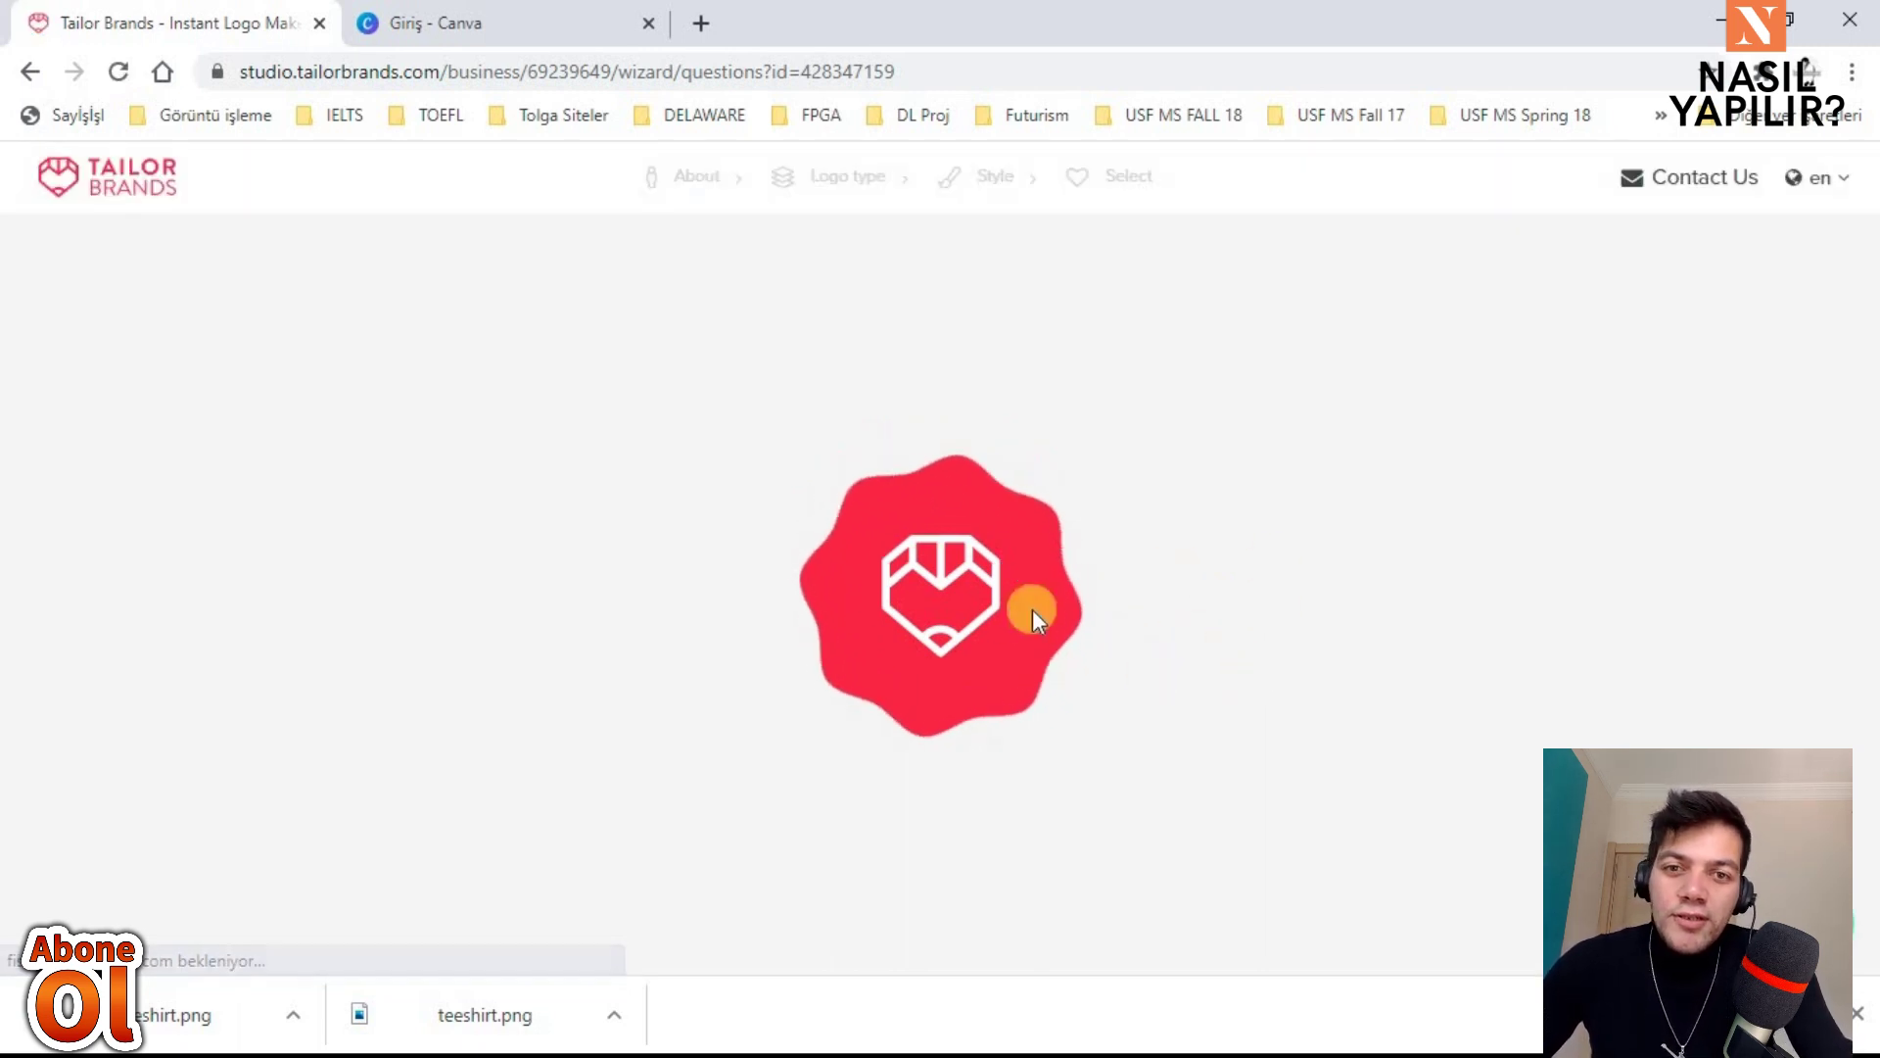
Step: Select the ROUNDED, TEXTURE and TRENDY styles
scroll(914, 570, "down", 2)
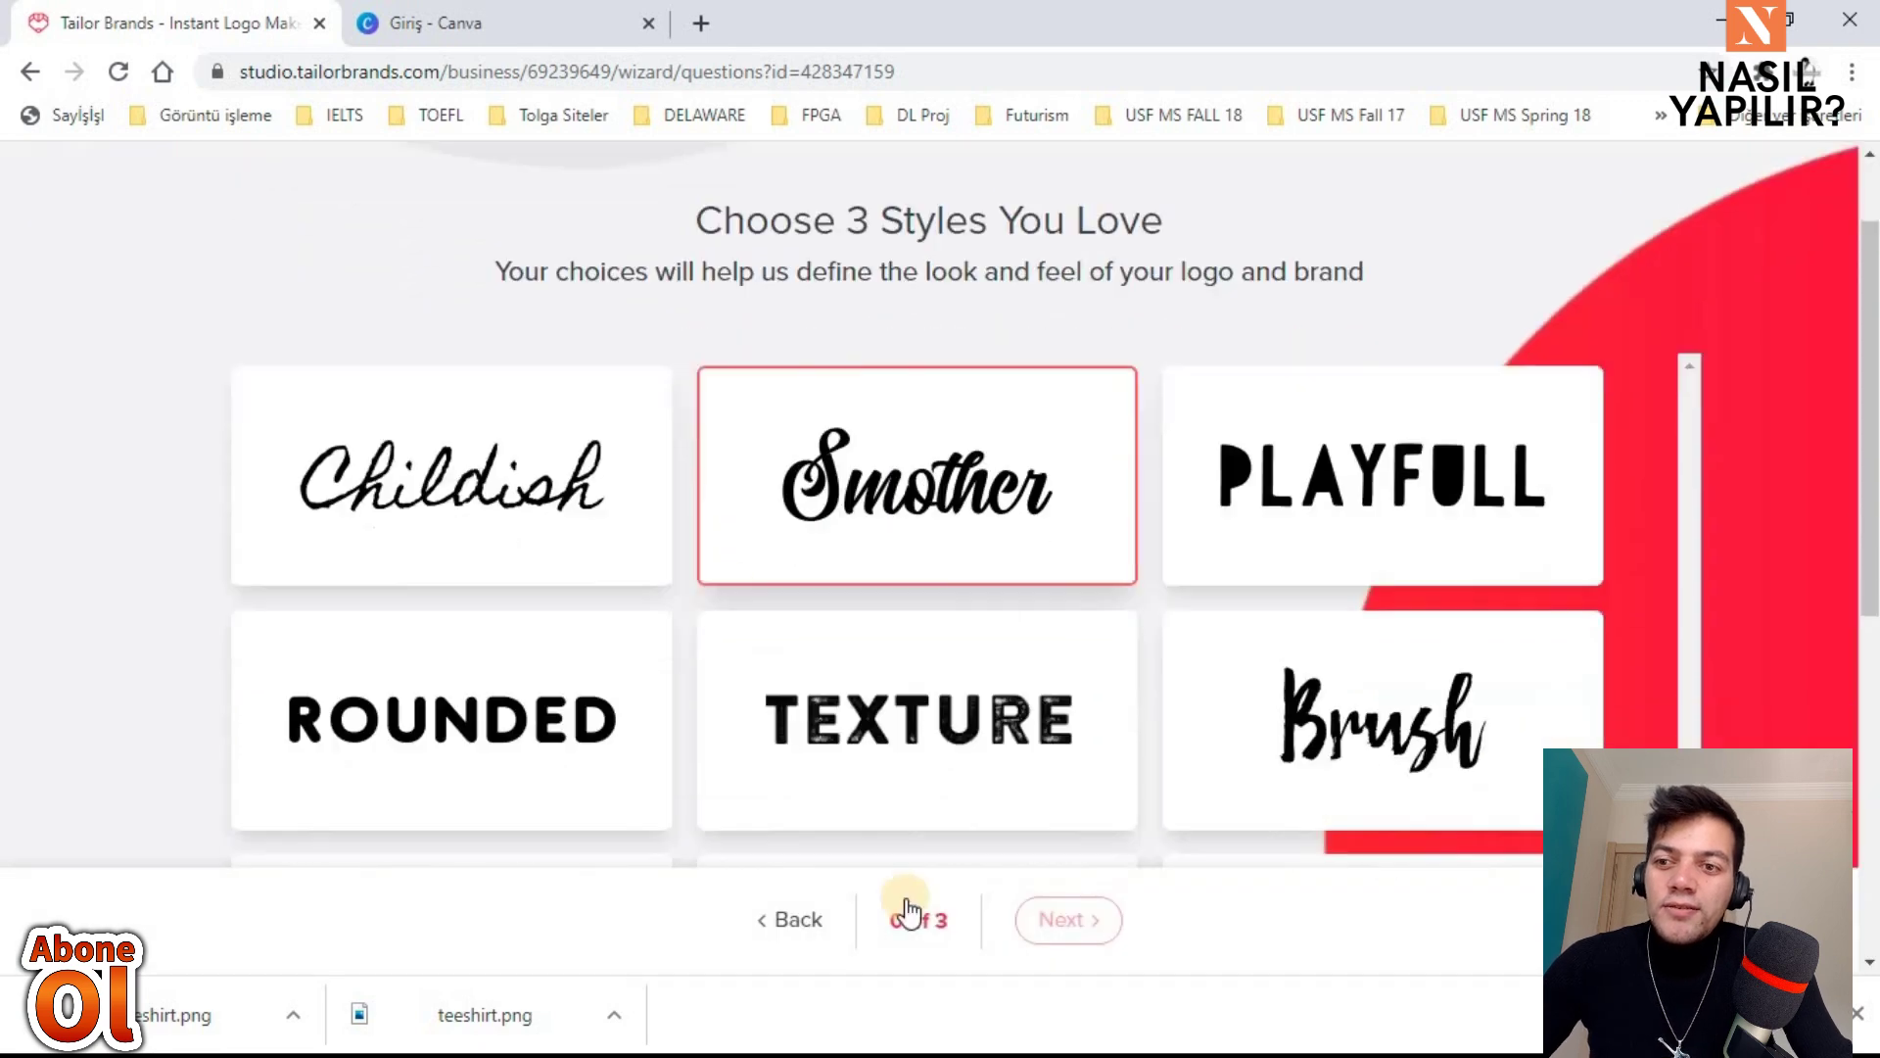
left_click(495, 713)
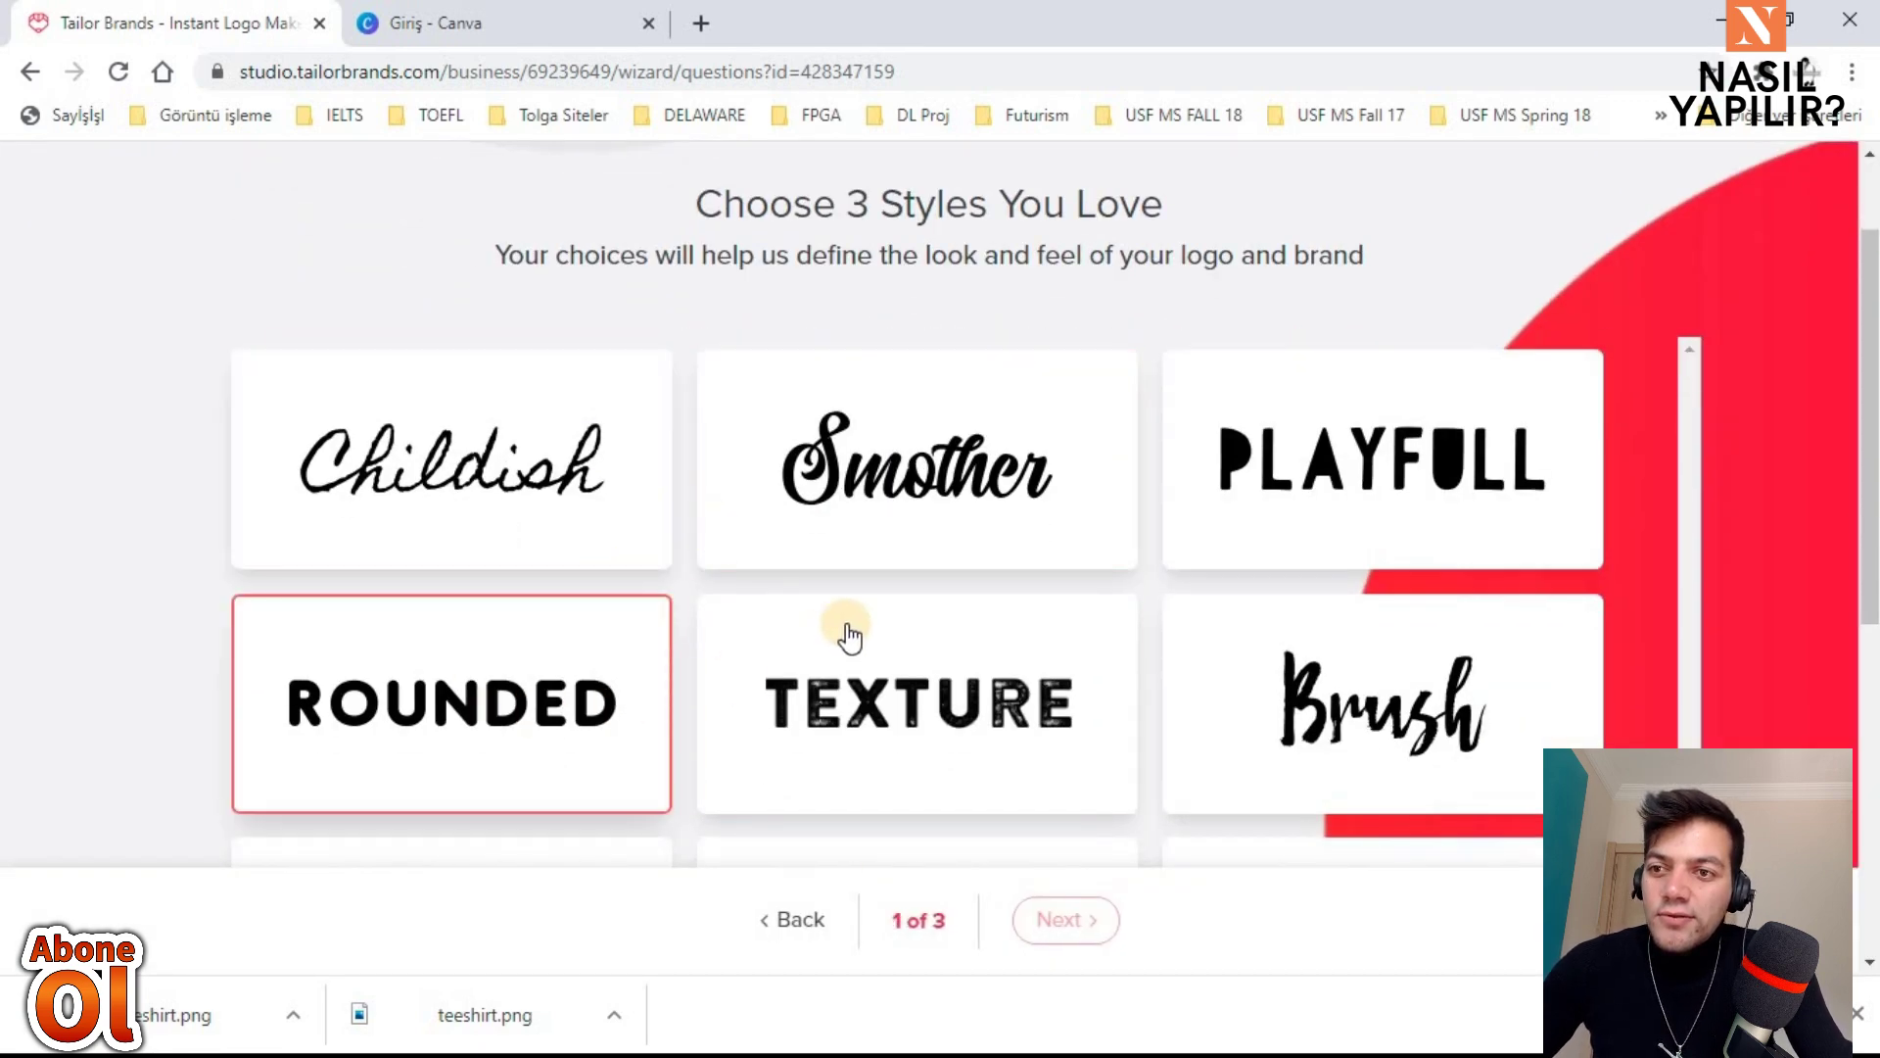
scroll(911, 607, "down", 2)
left_click(979, 573)
scroll(979, 573, "down", 2)
left_click(940, 713)
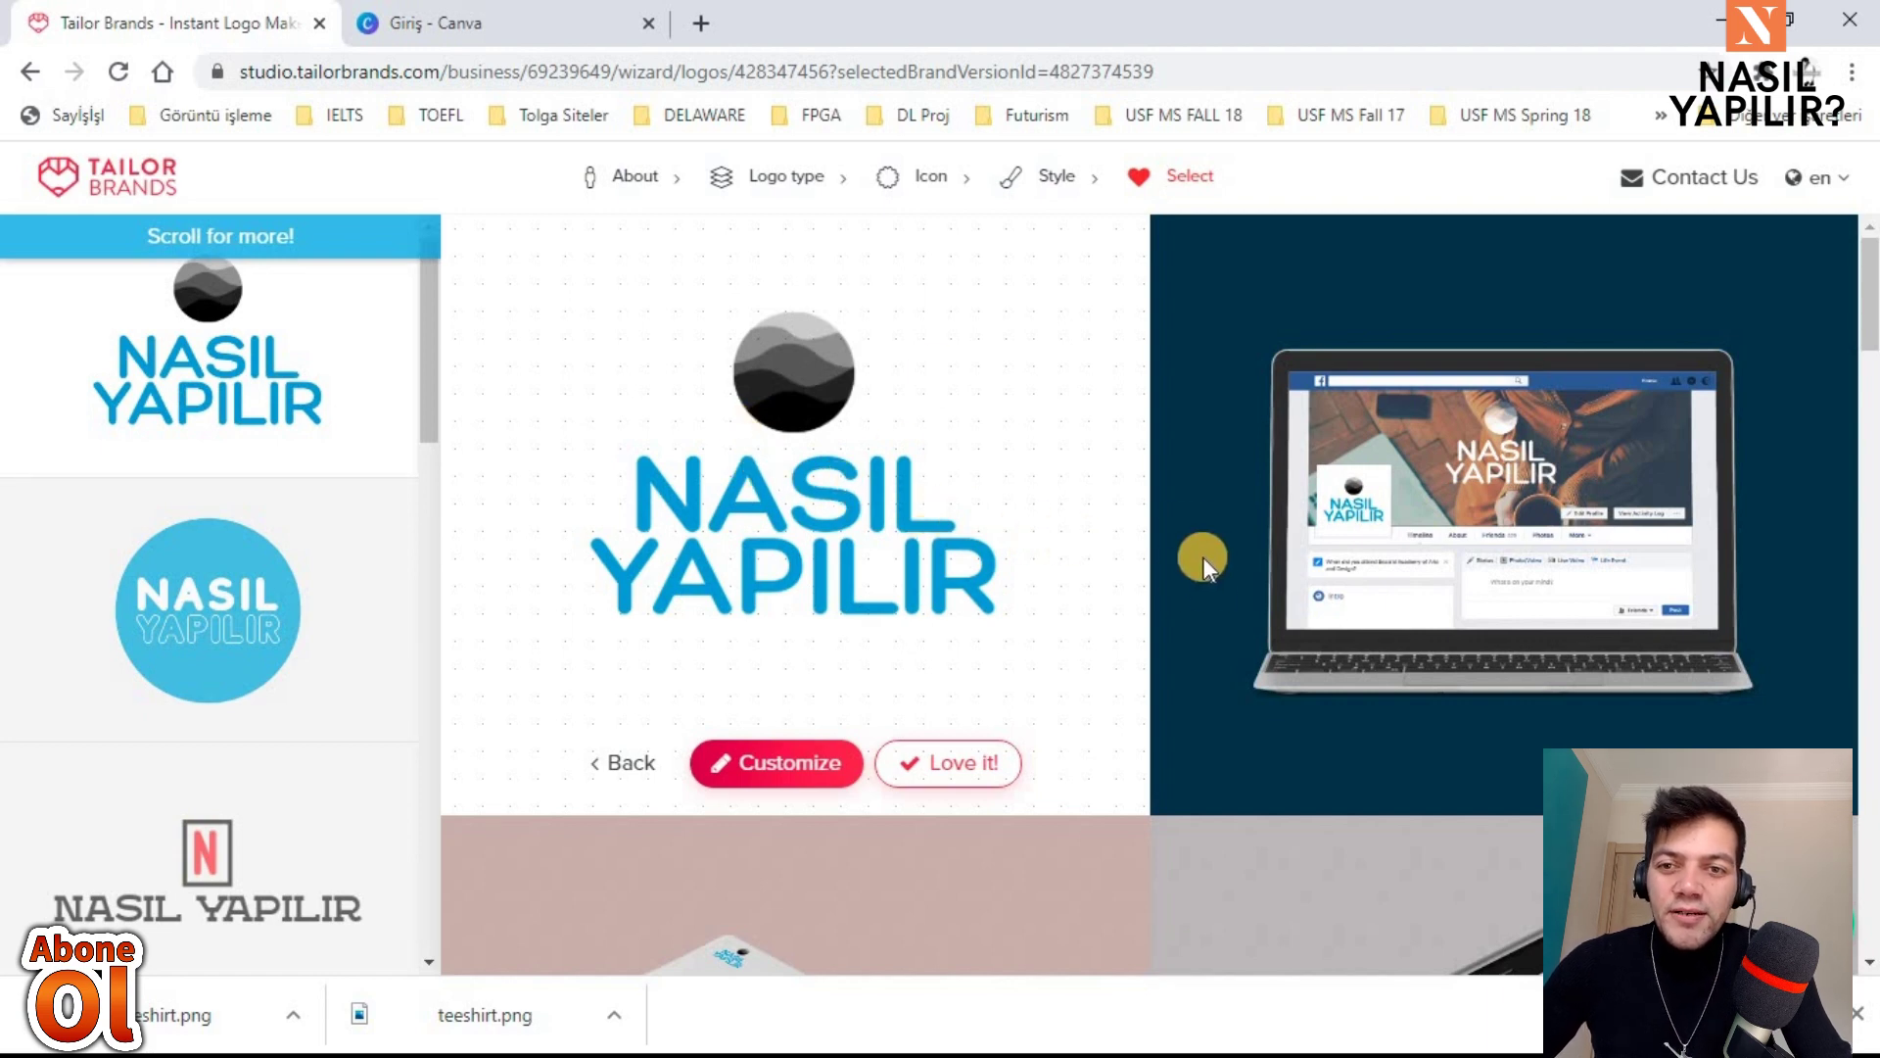
Step: Choose the black-and-red ring logo for NASIL YAPILIR, mark it loved, and finish the review
scroll(1162, 519, "down", 4)
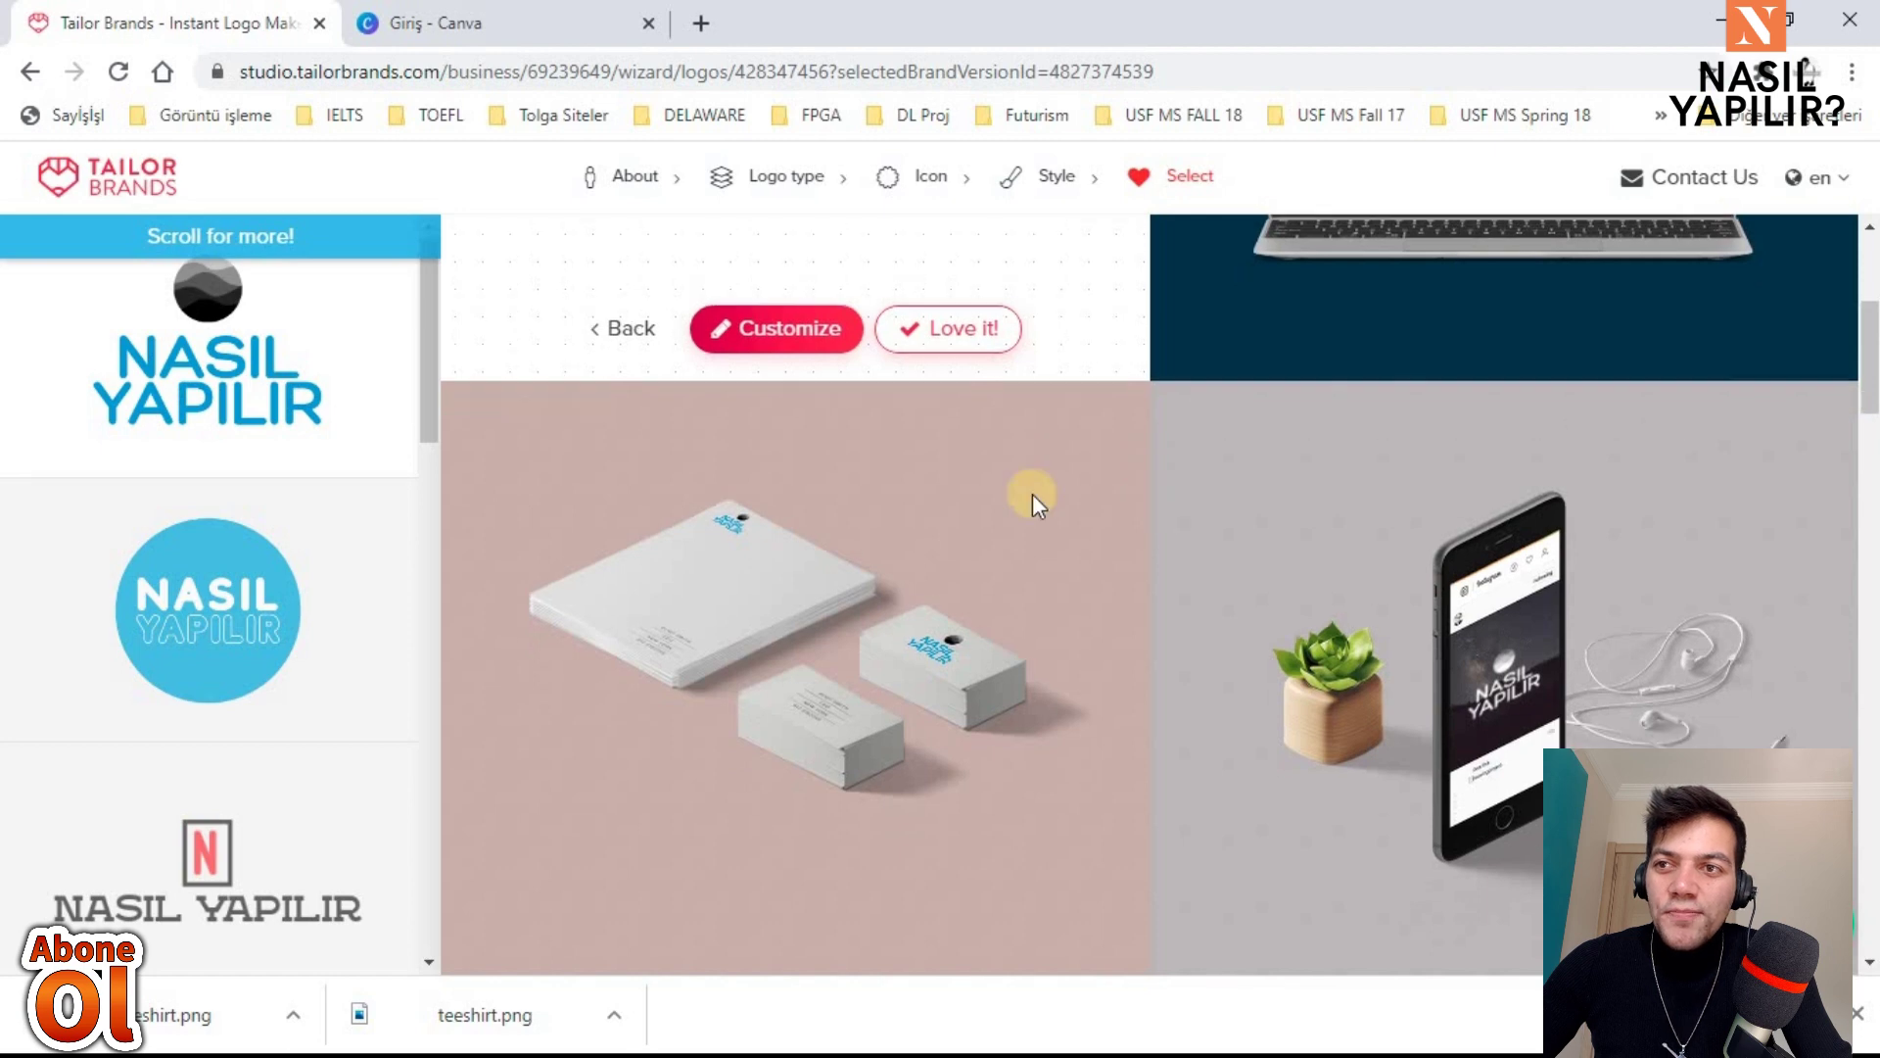
scroll(309, 546, "down", 5)
scroll(304, 529, "down", 3)
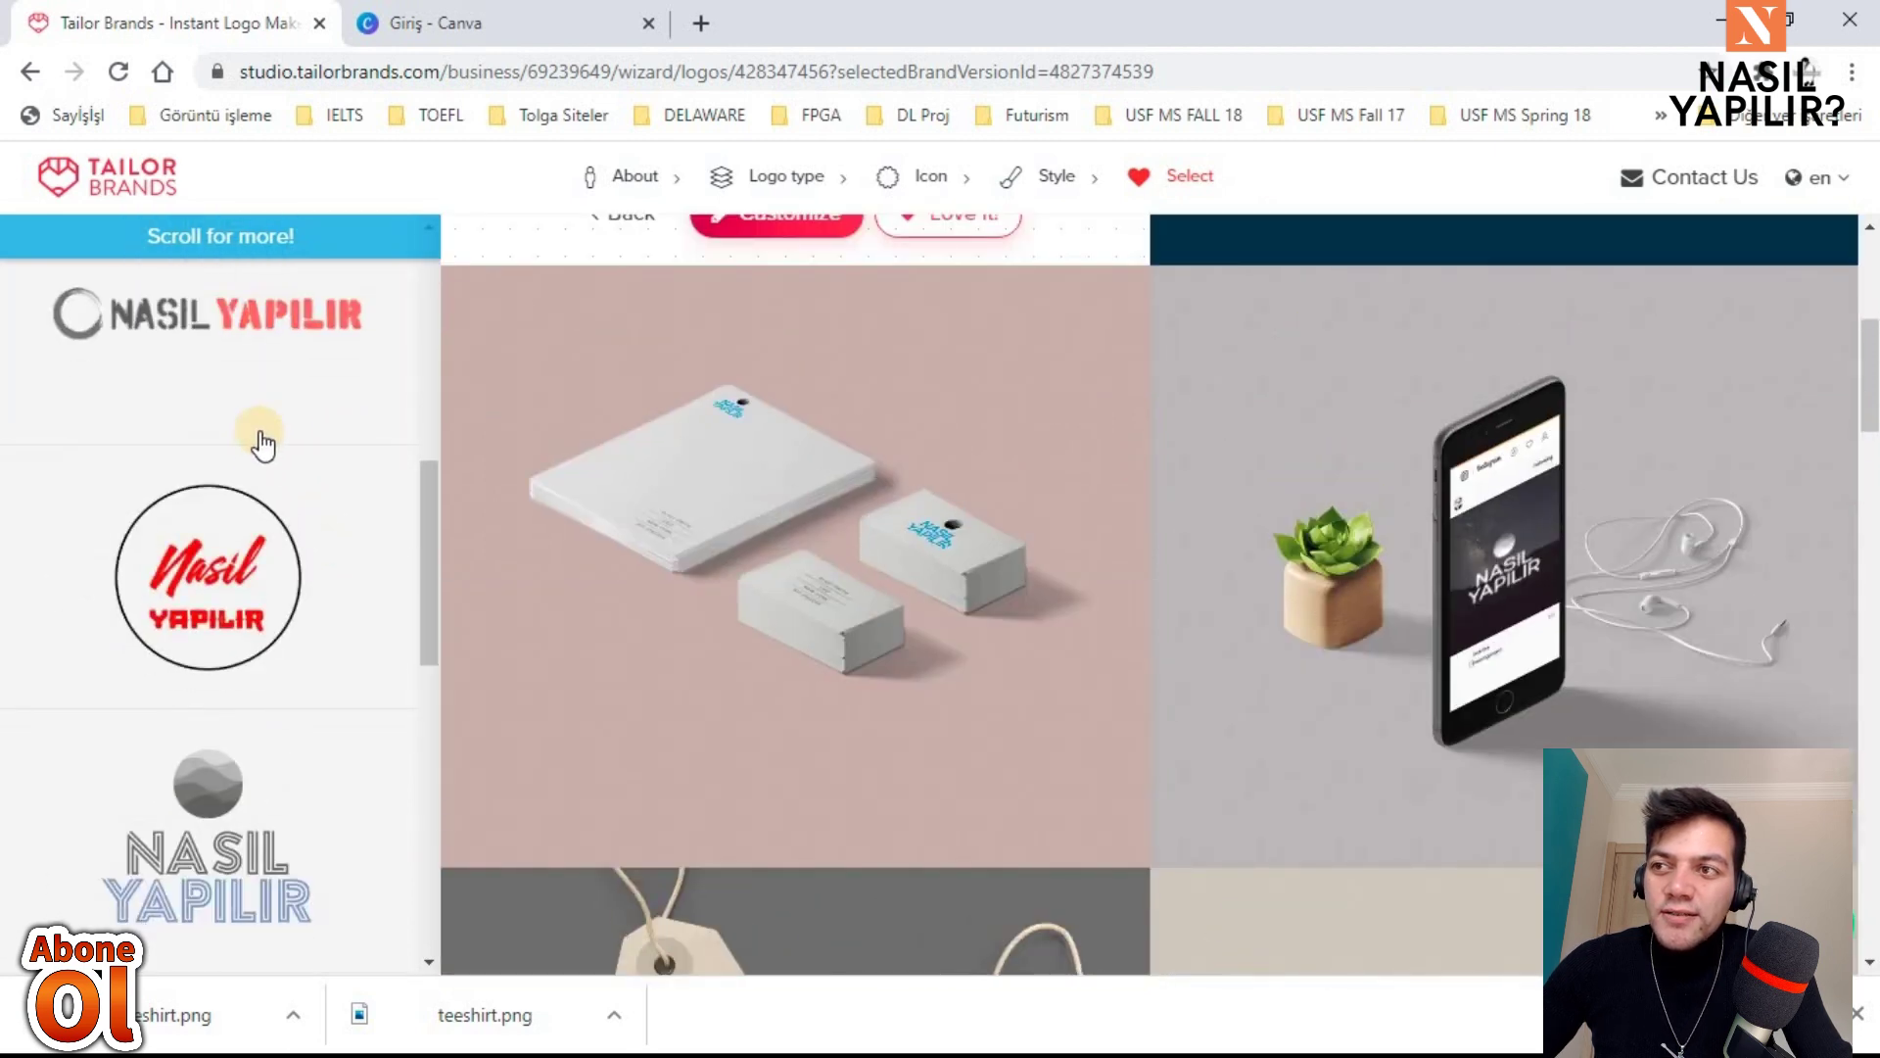
left_click(247, 342)
scroll(897, 461, "up", 5)
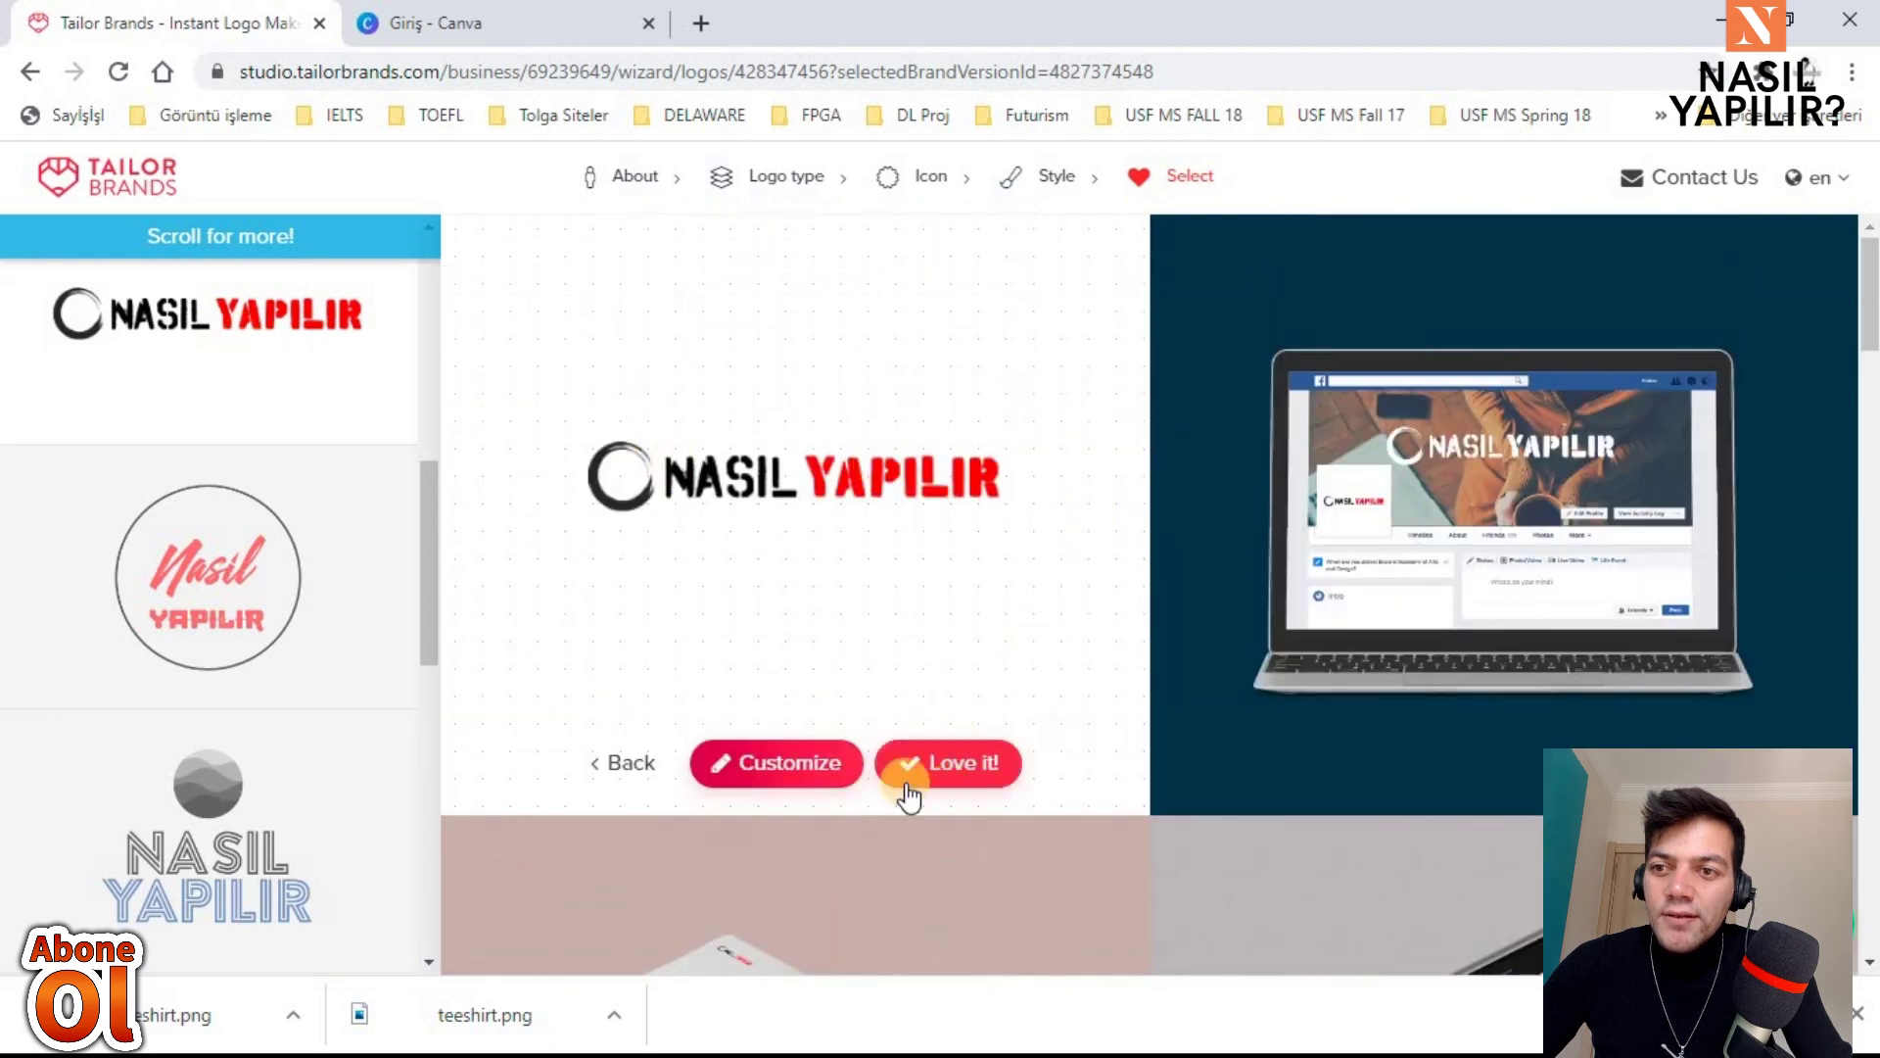
left_click(979, 763)
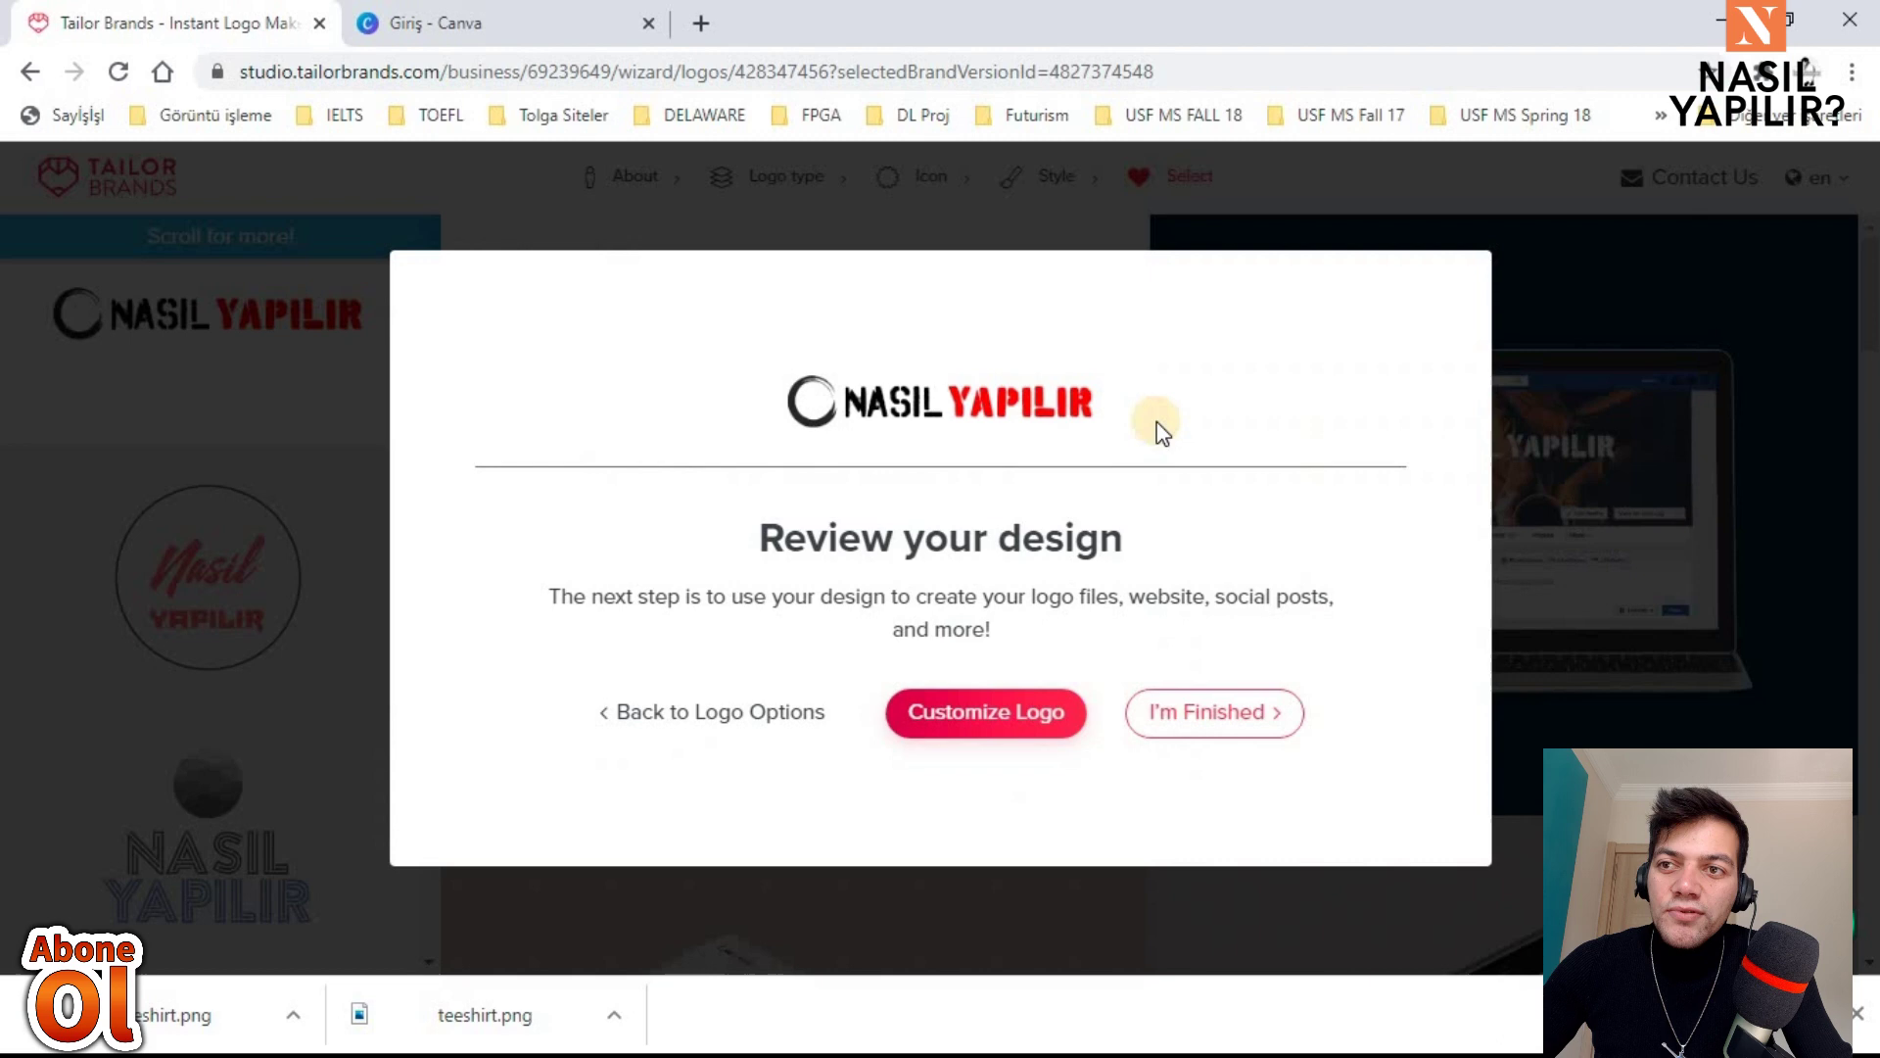
left_click(1224, 720)
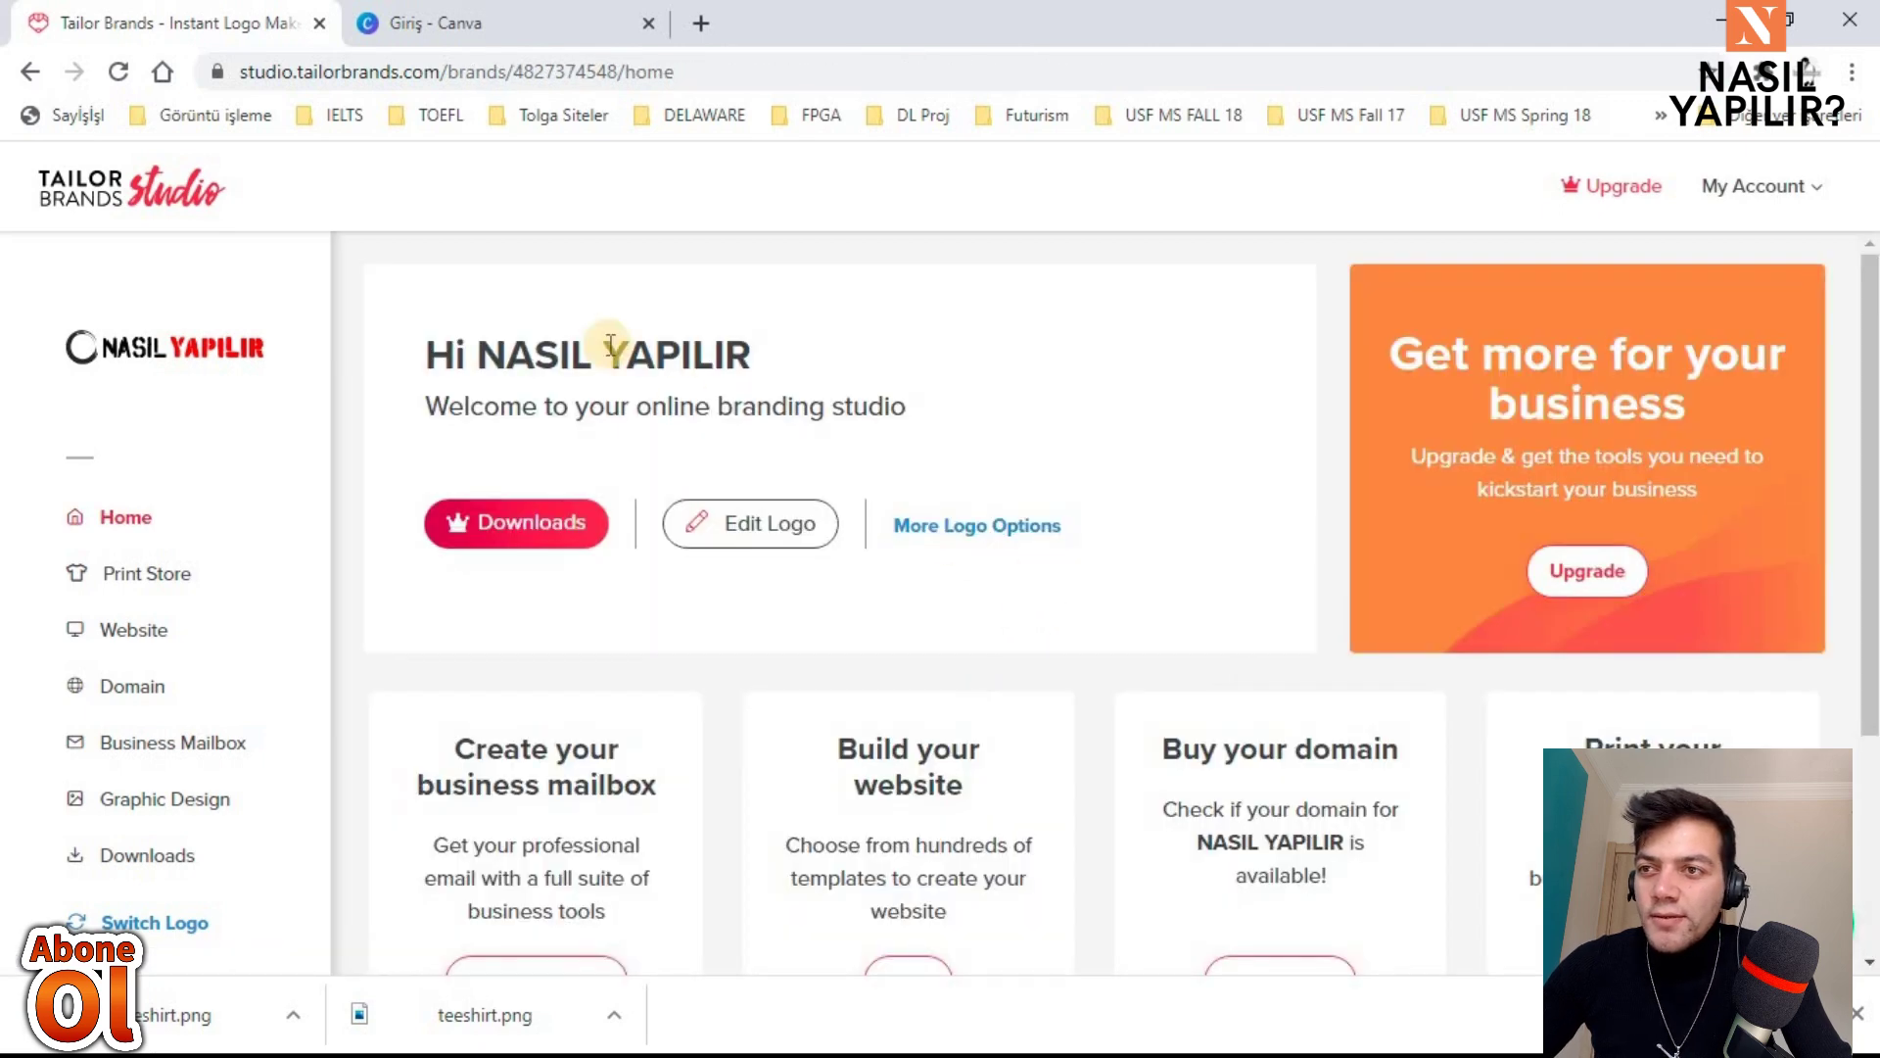
Step: Translate the studio home page into Turkish and open the logo editor
scroll(965, 417, "down", 3)
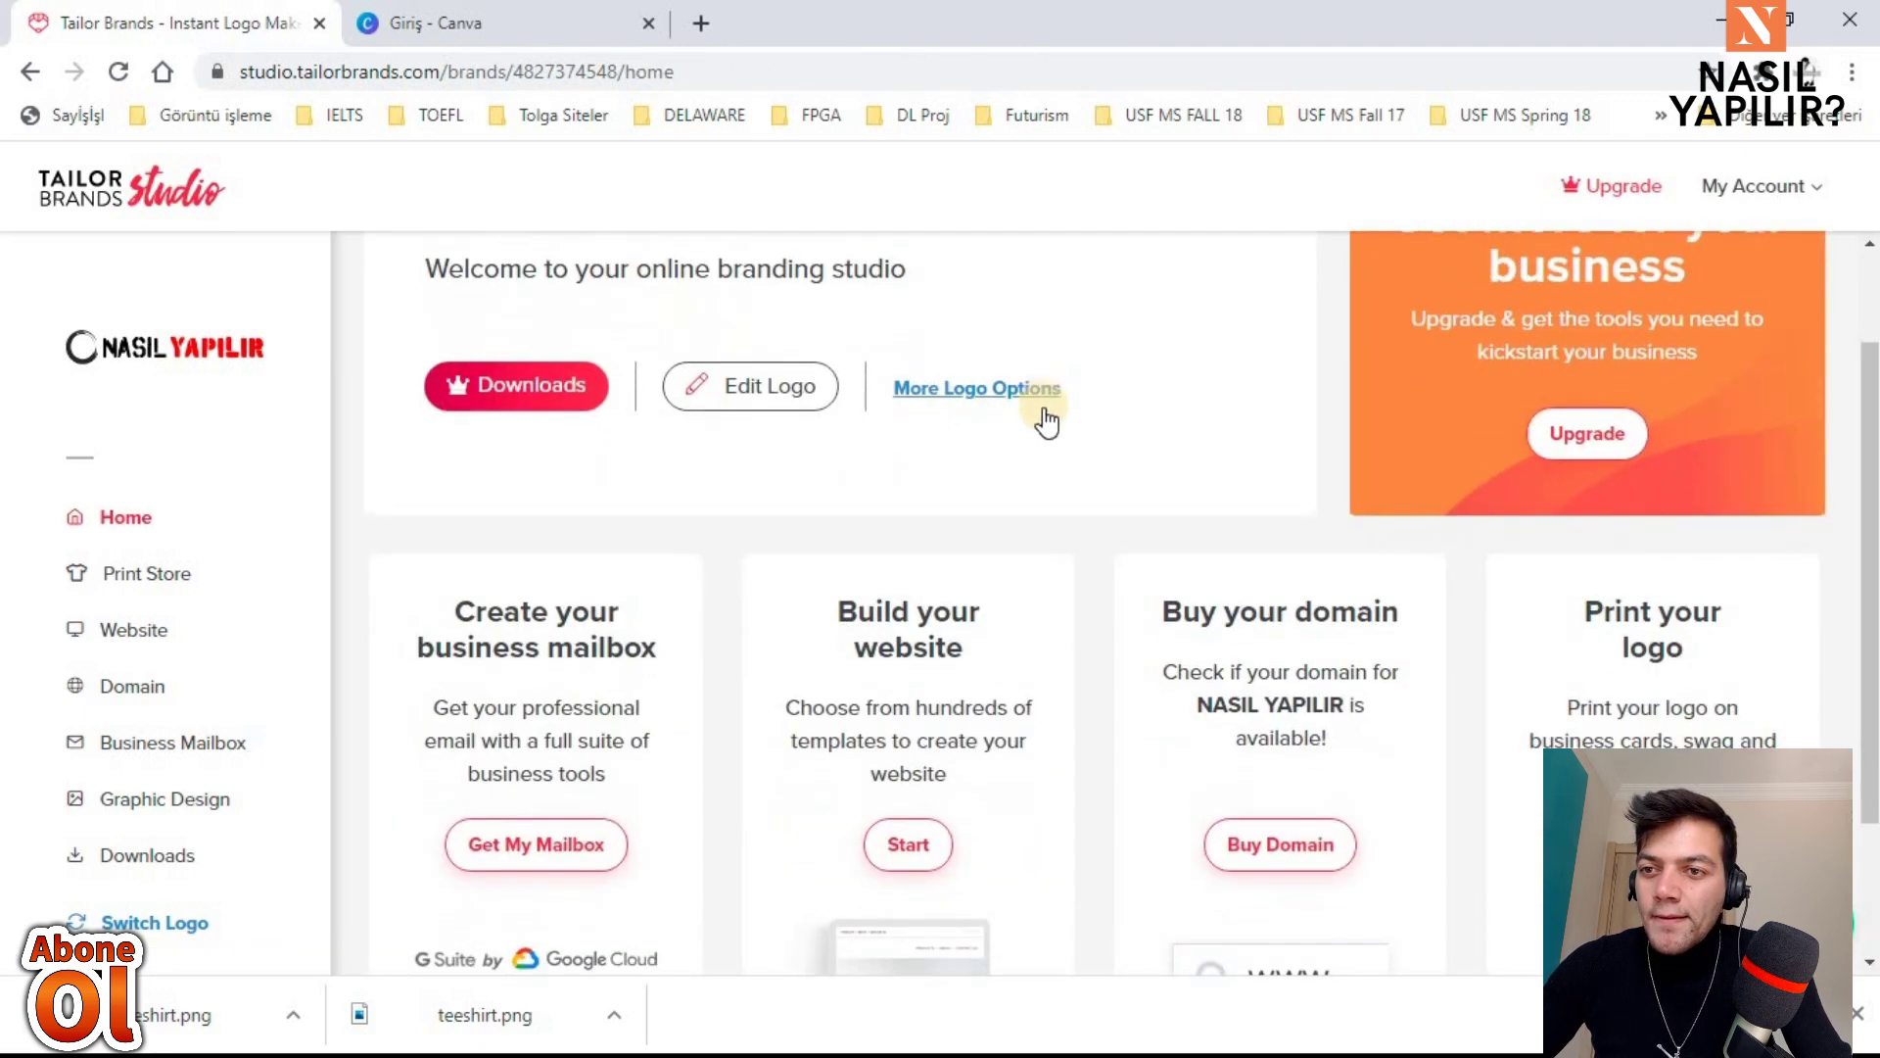
scroll(1045, 416, "down", 3)
scroll(979, 392, "up", 3)
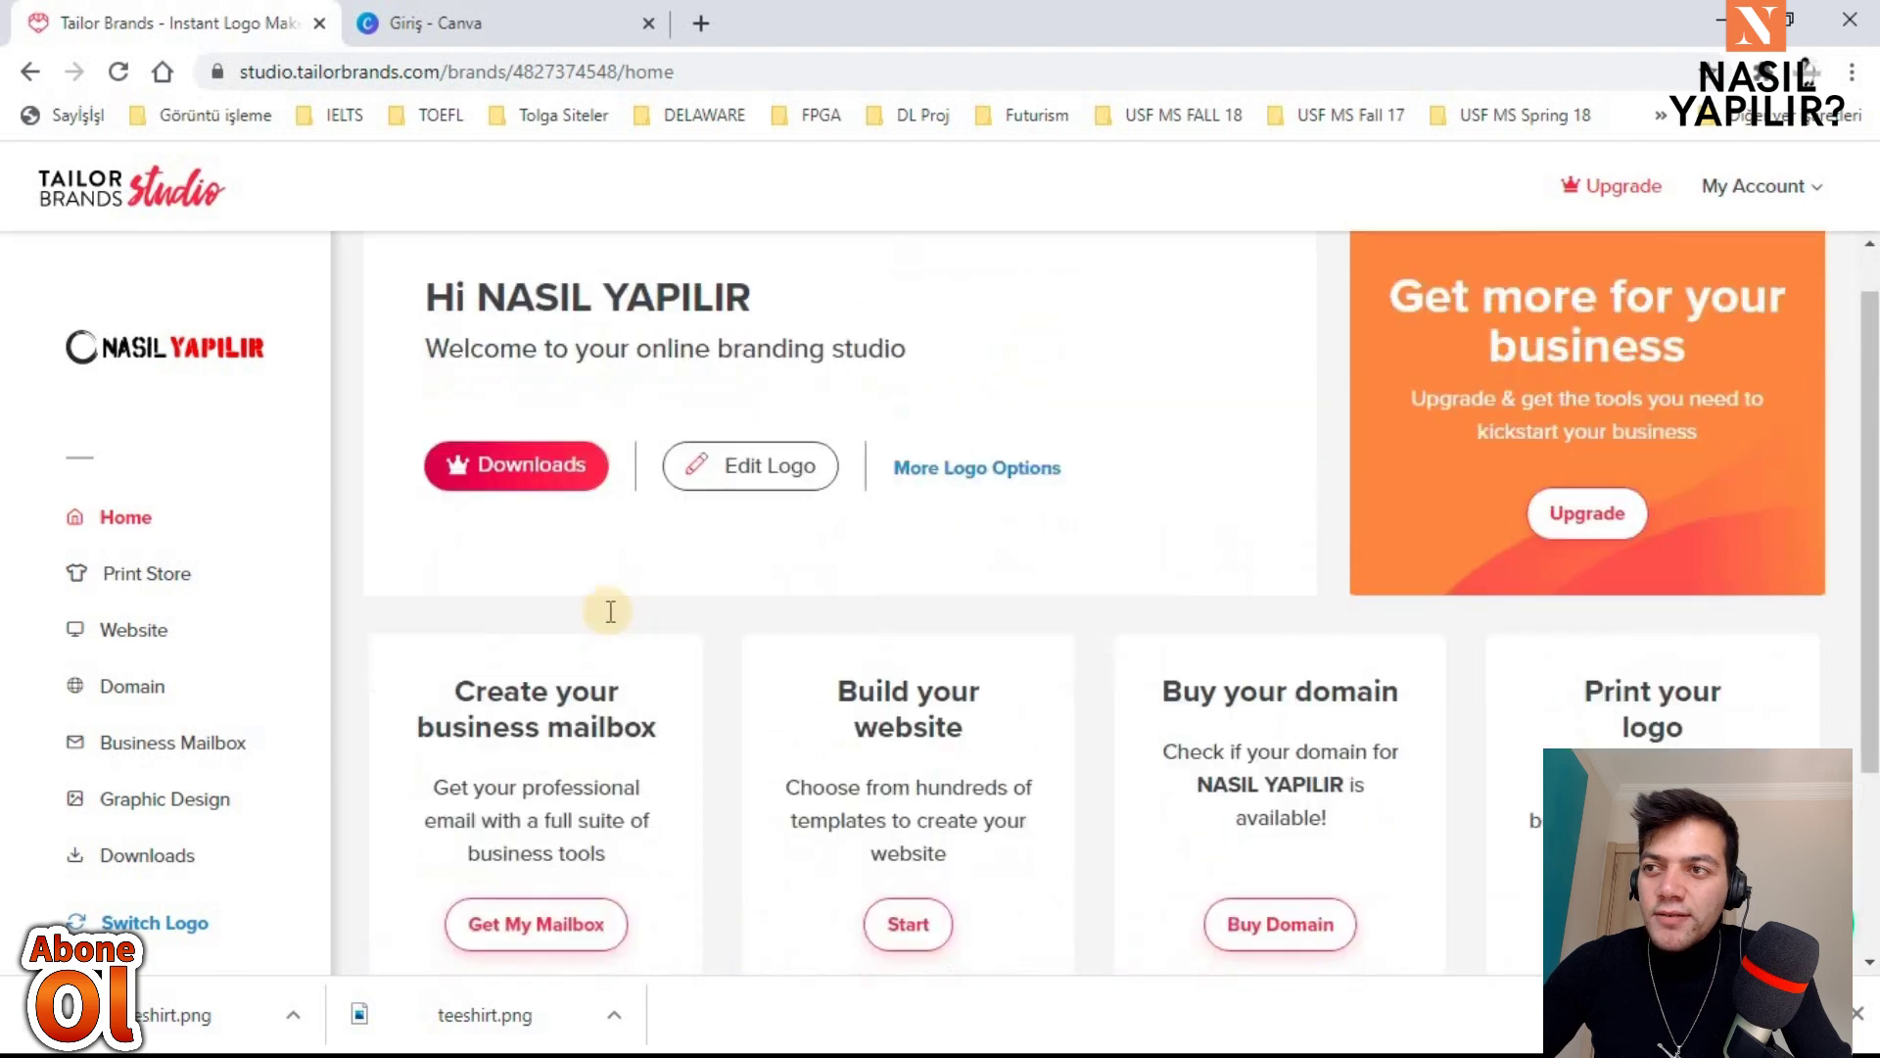
scroll(609, 612, "down", 2)
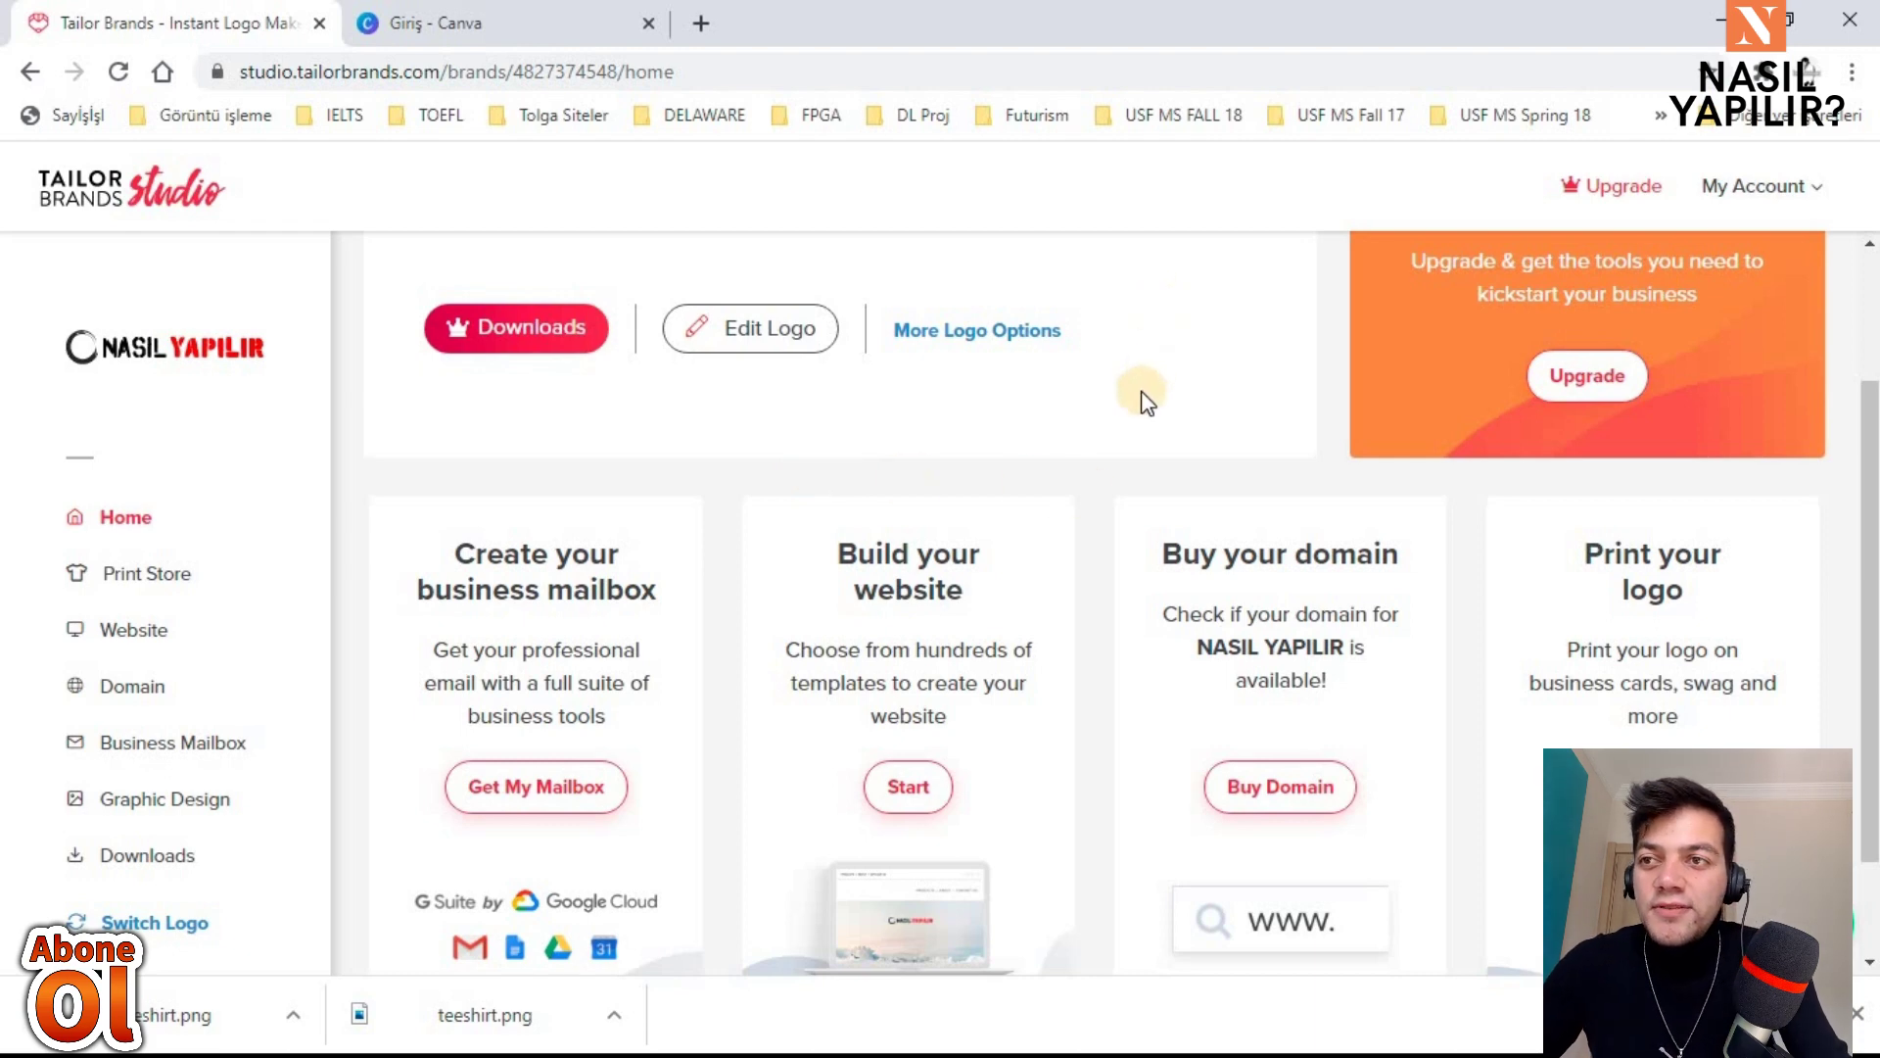
scroll(1141, 390, "up", 2)
right_click(1093, 369)
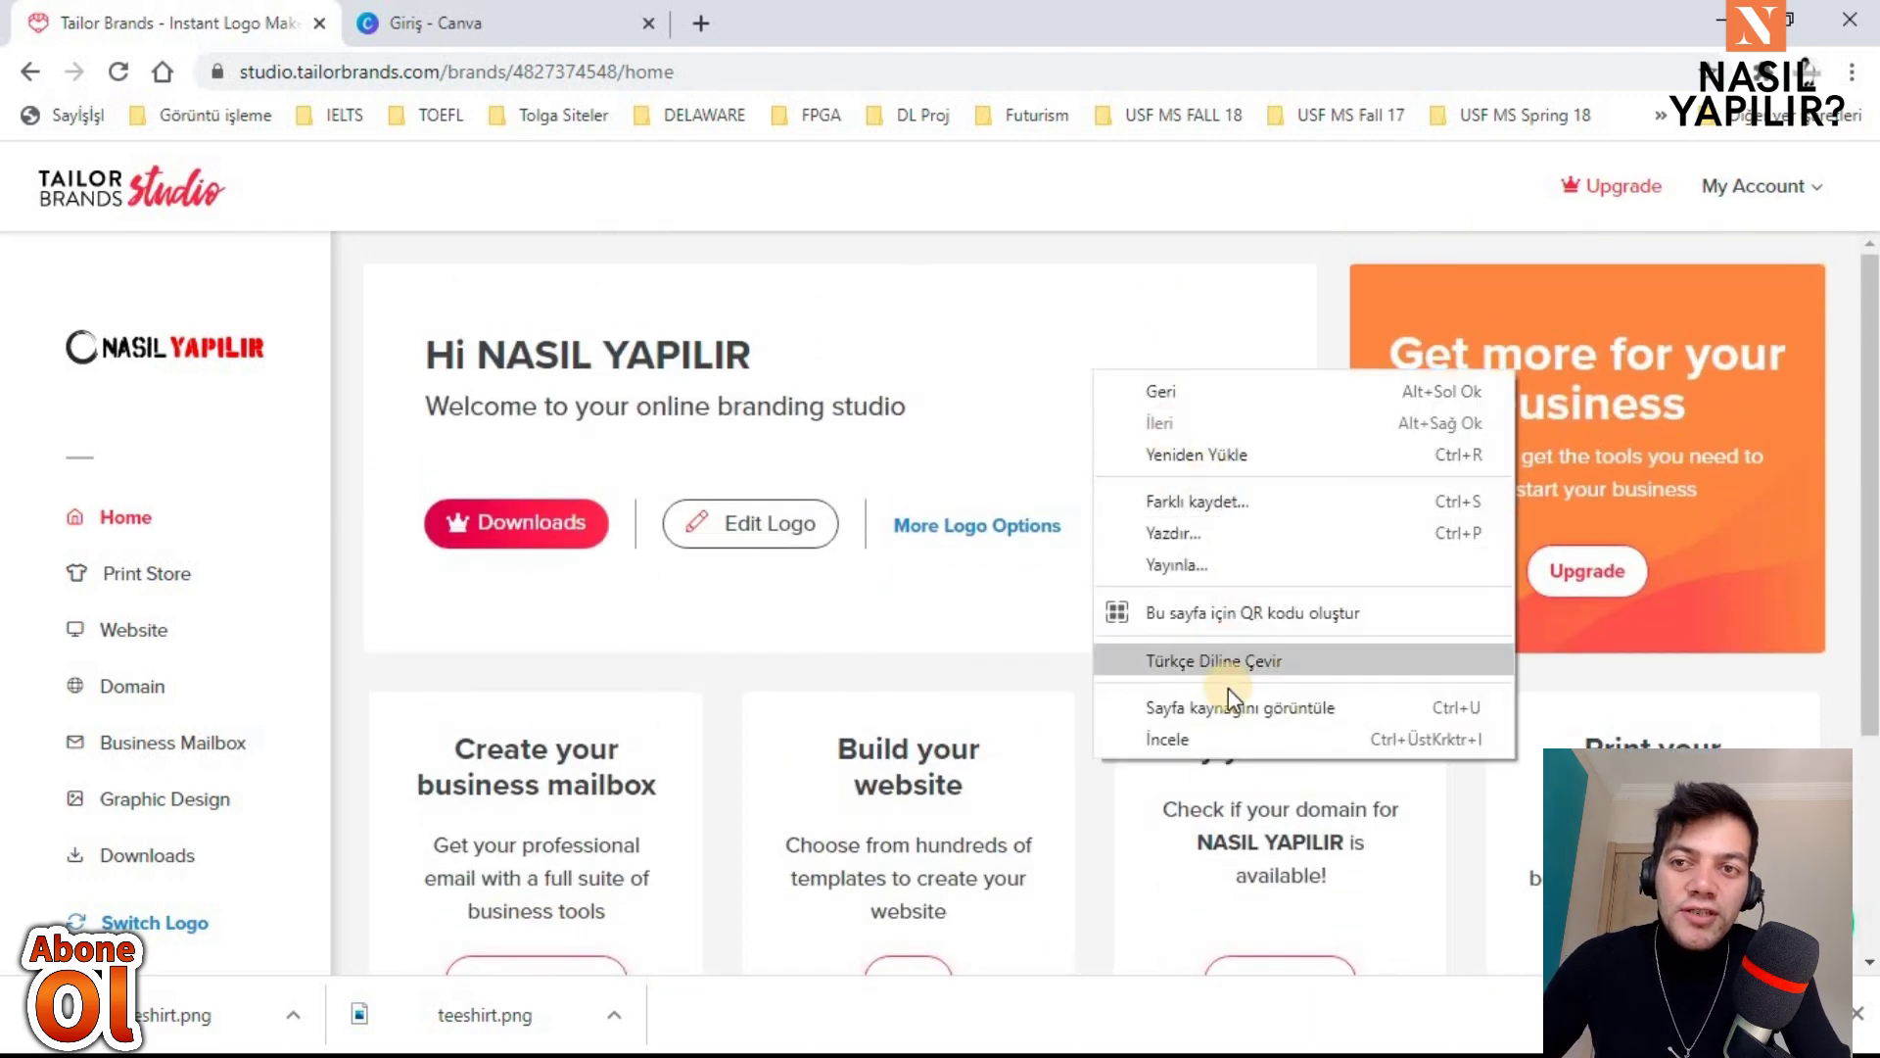
left_click(1213, 661)
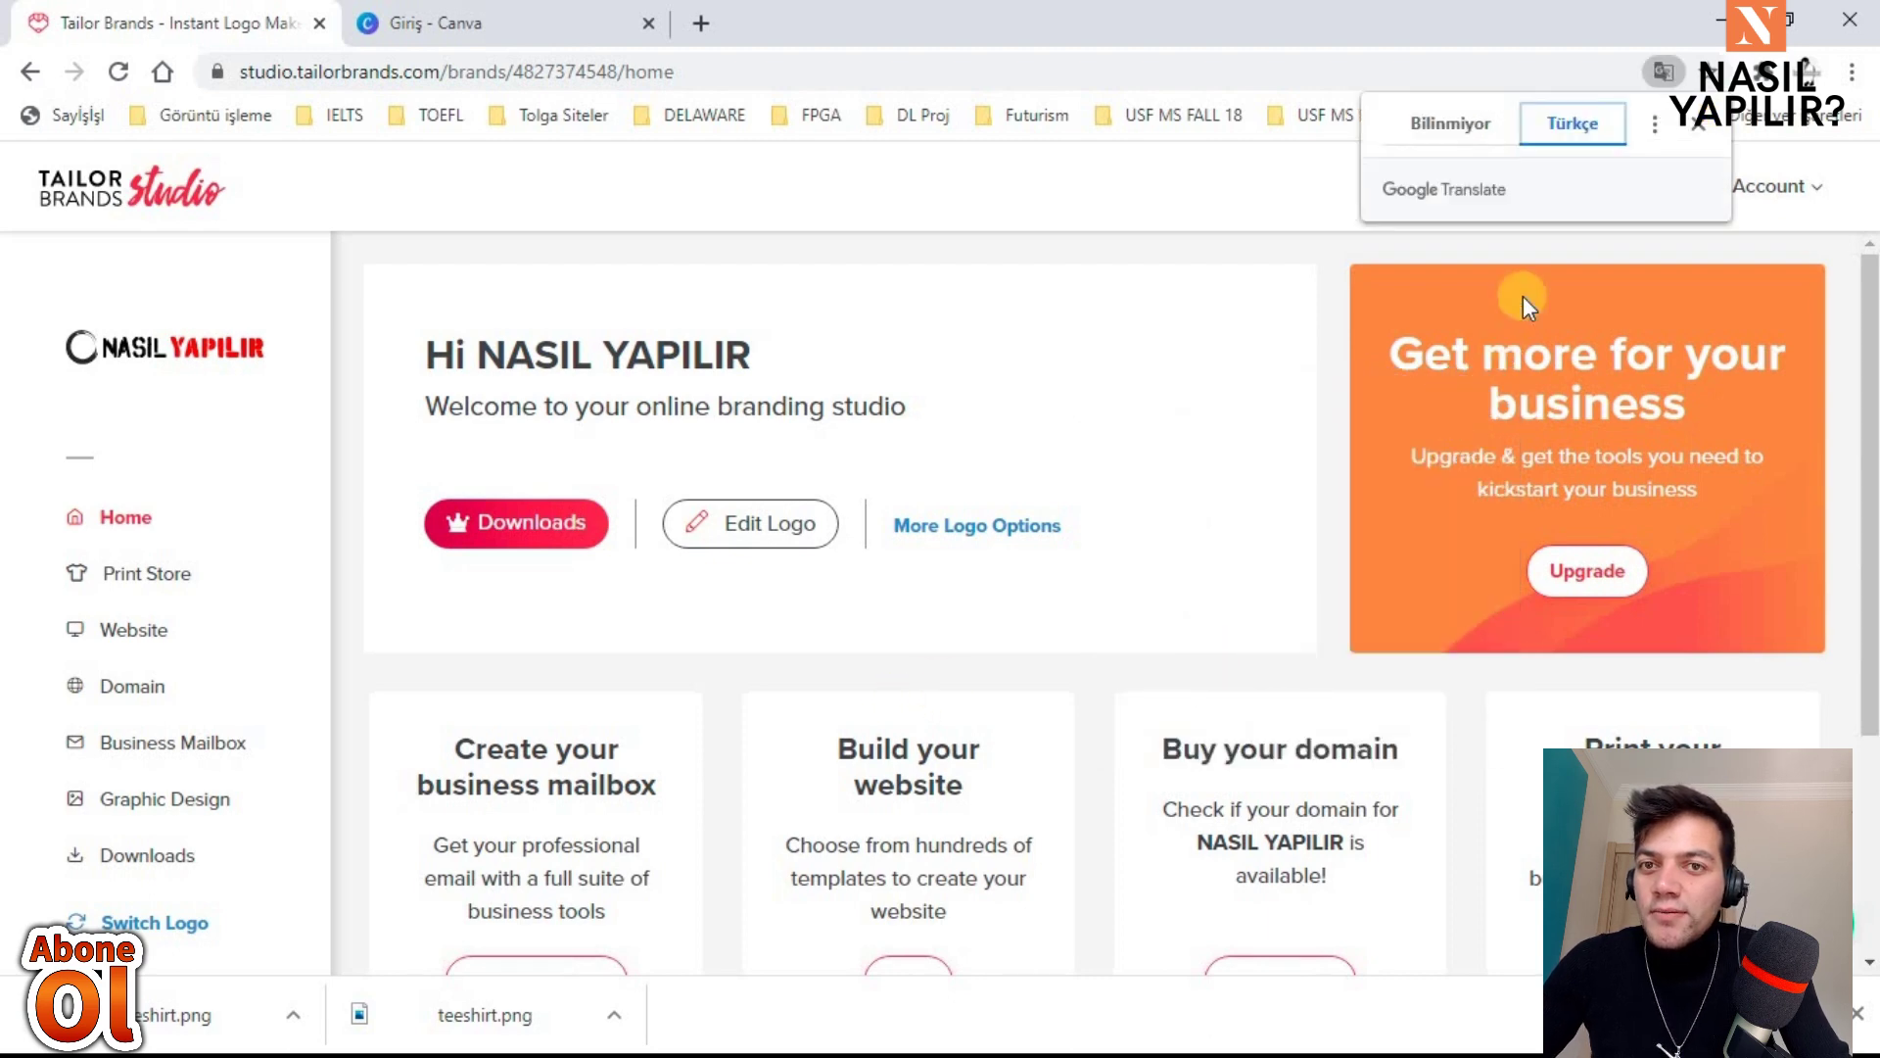
left_click(1227, 409)
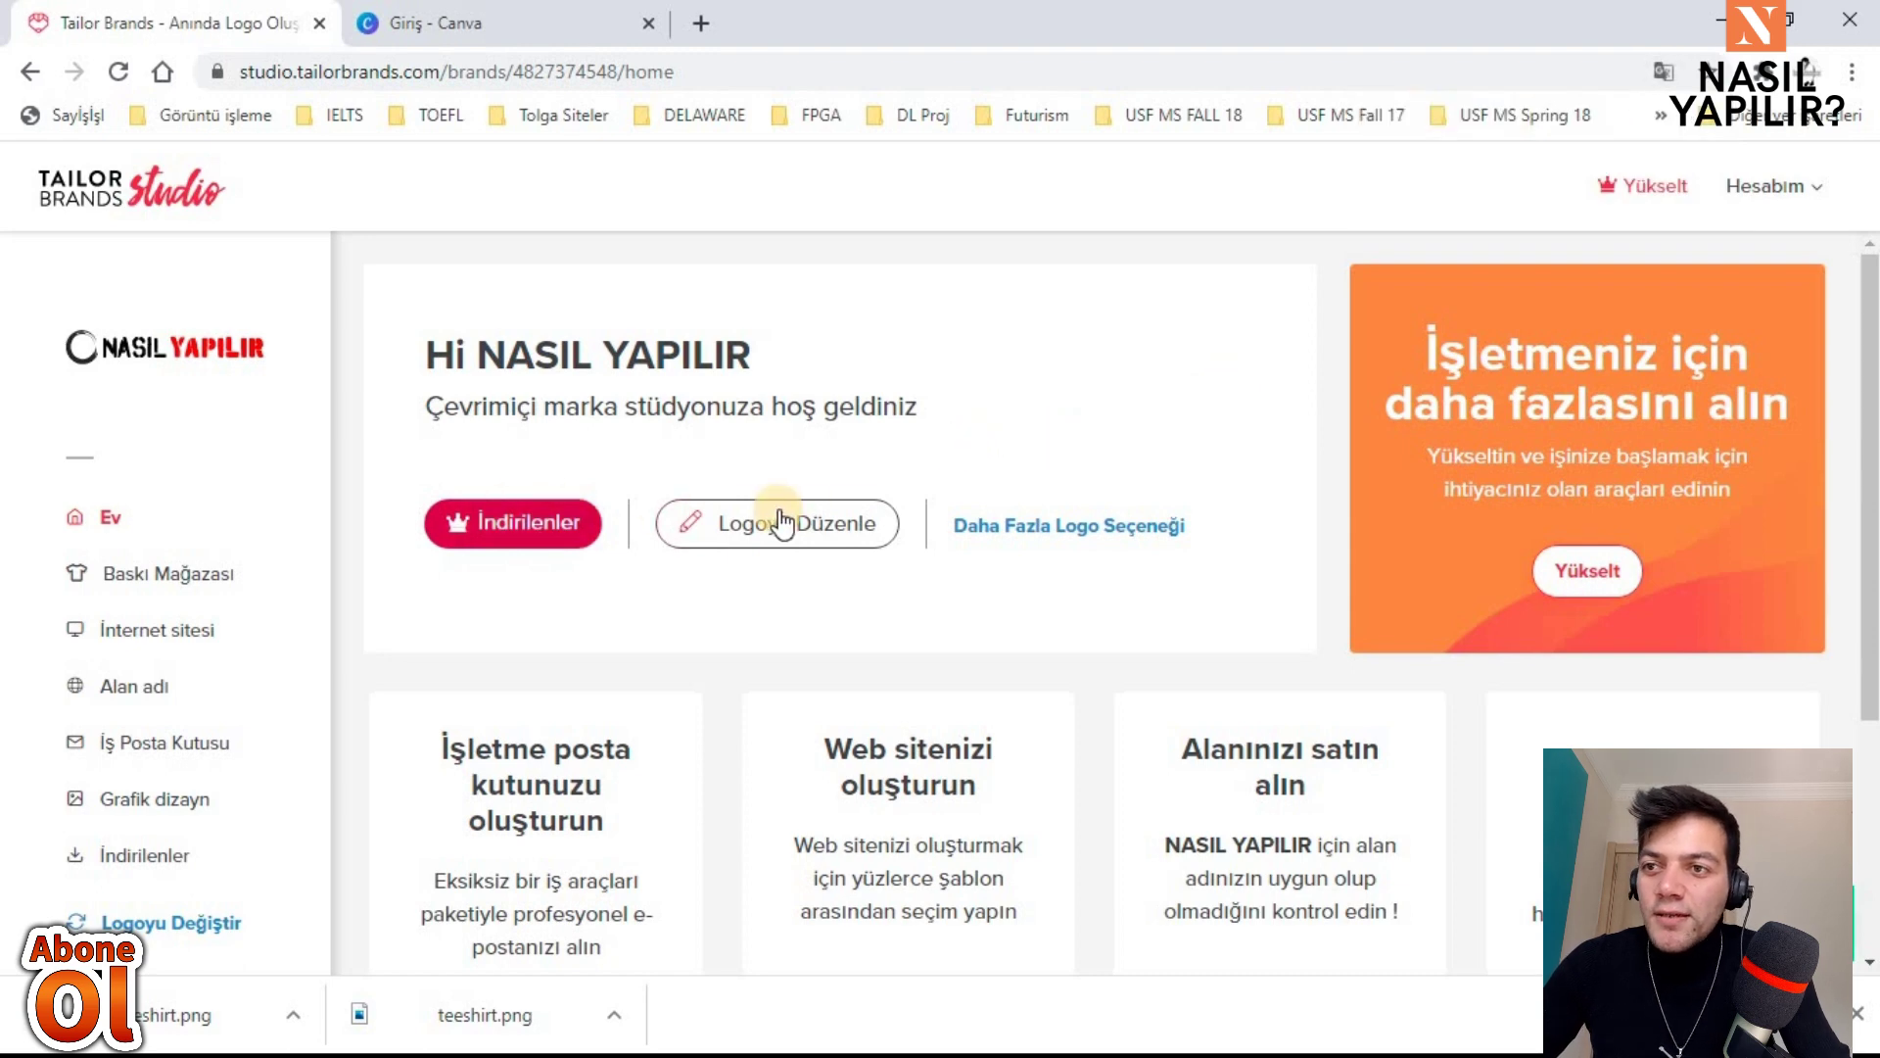
left_click(781, 522)
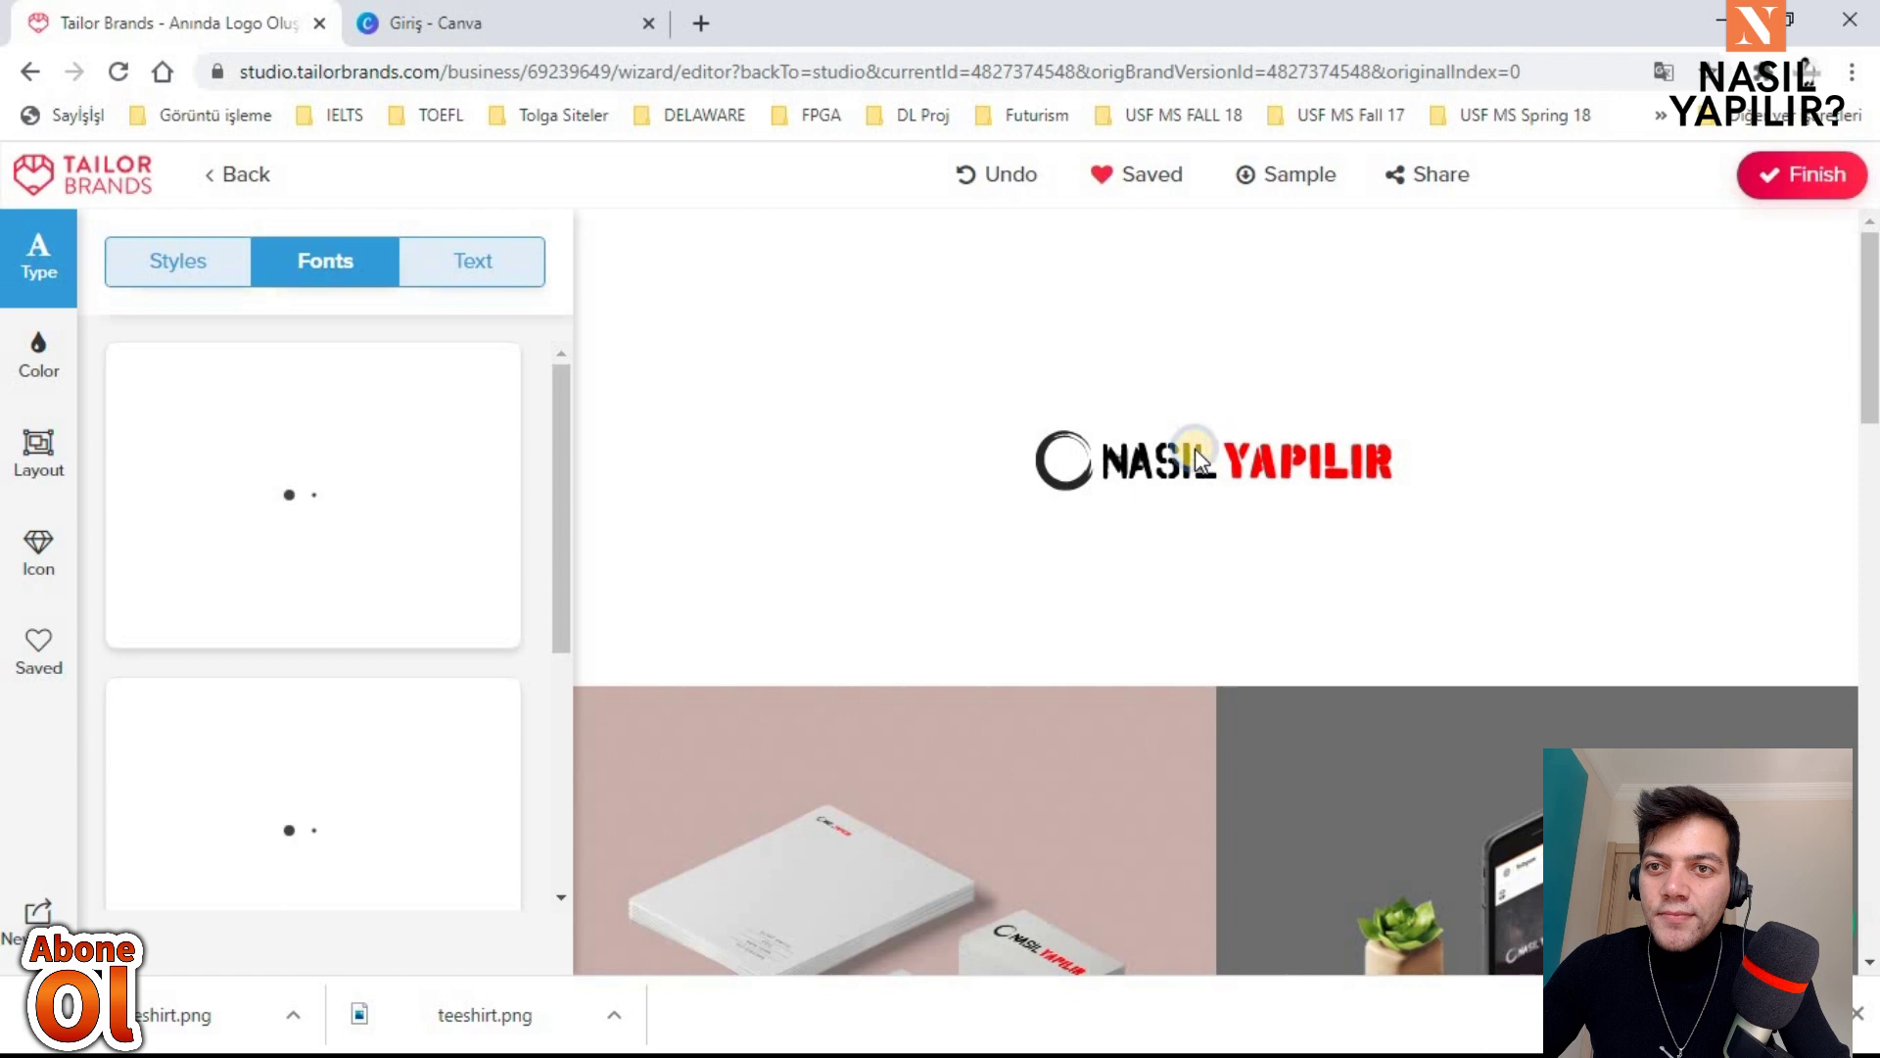
Step: Save a logo sample as LogoSample_ByTailorBrands.jpg on the Desktop and open the download
right_click(1193, 449)
left_click(1141, 470)
scroll(1361, 451, "down", 1)
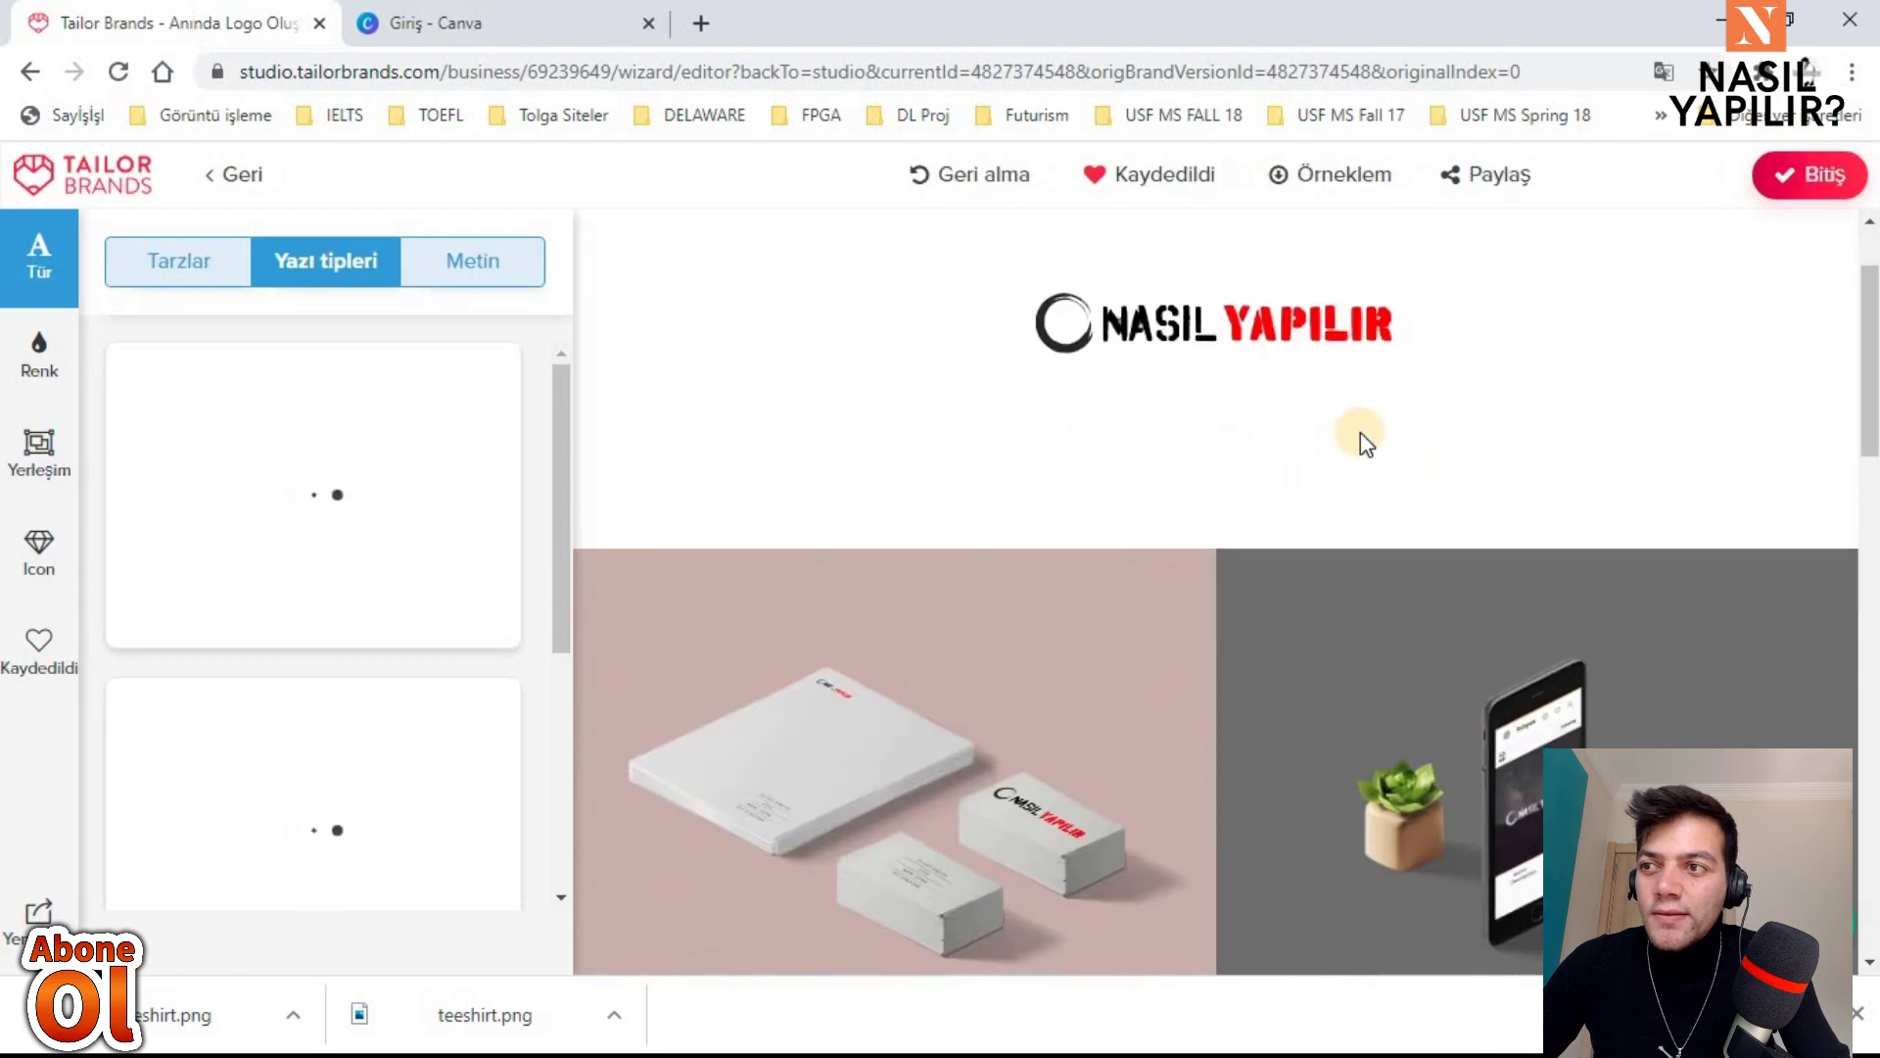
scroll(1353, 443, "up", 1)
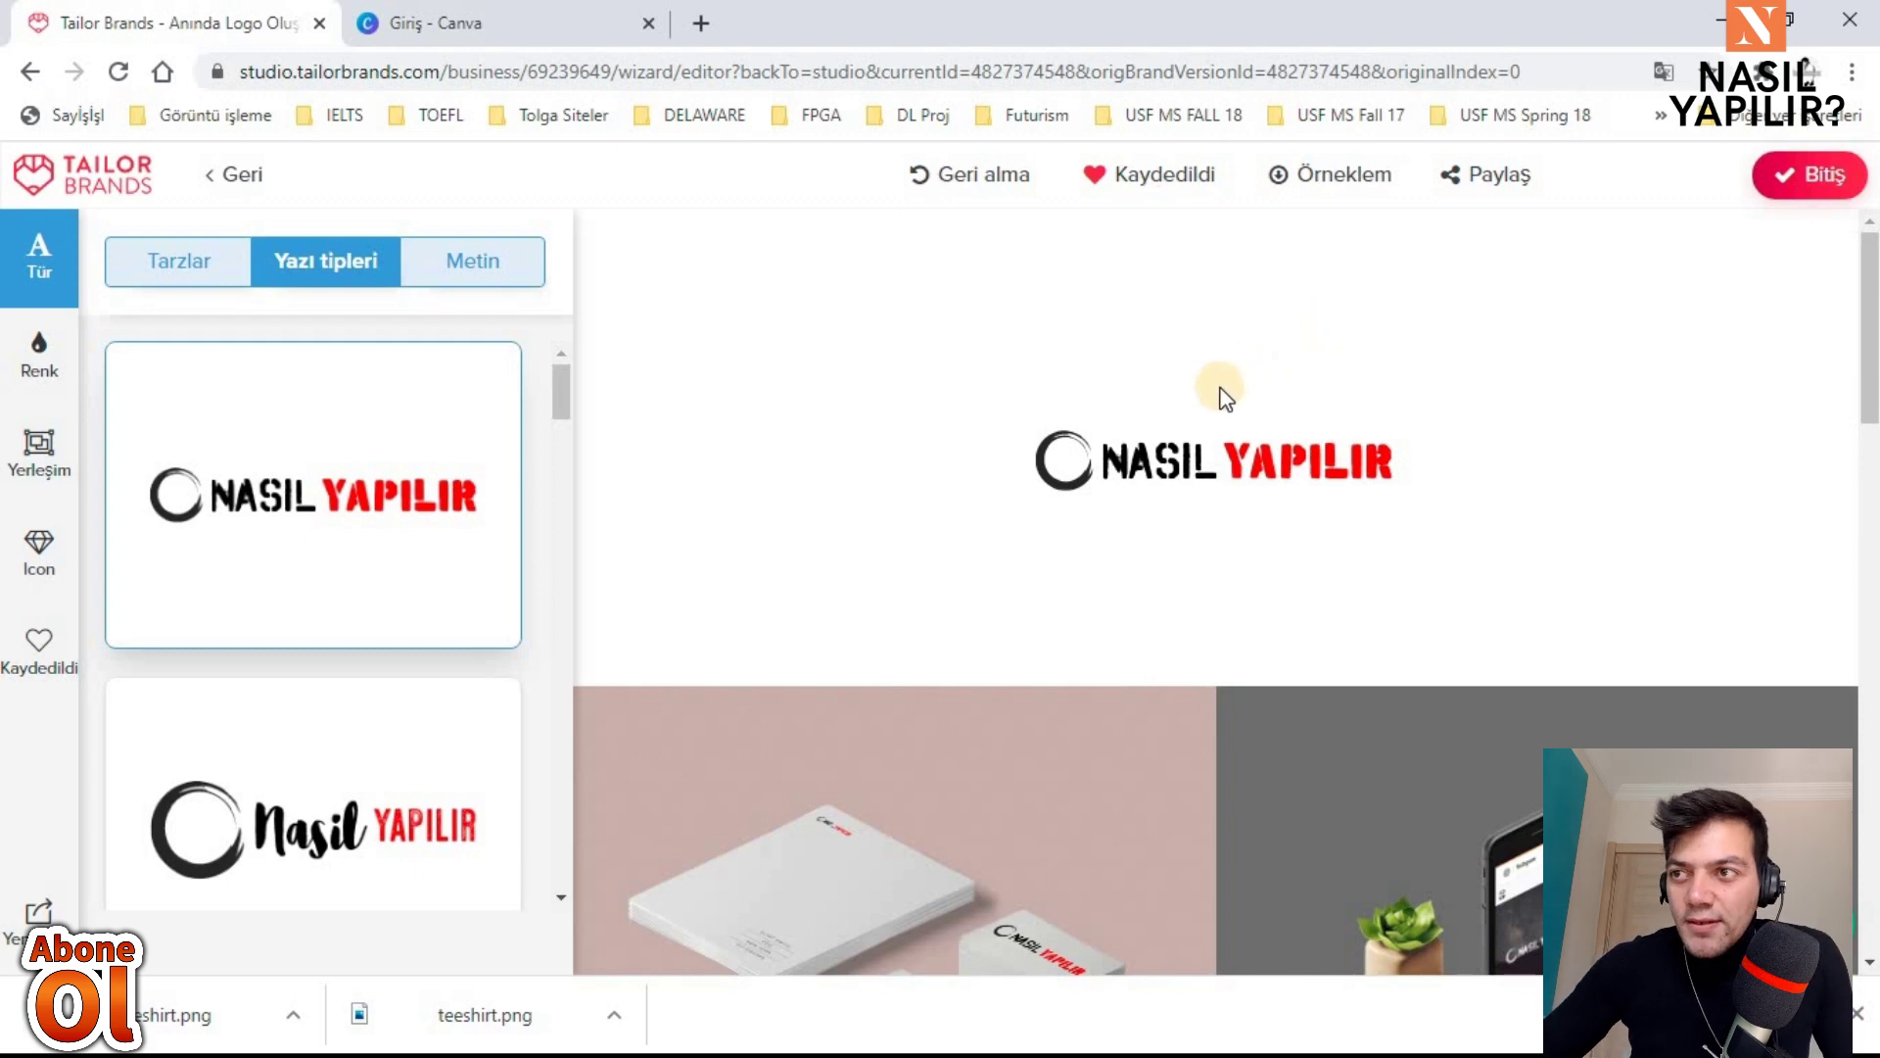
left_click(1338, 177)
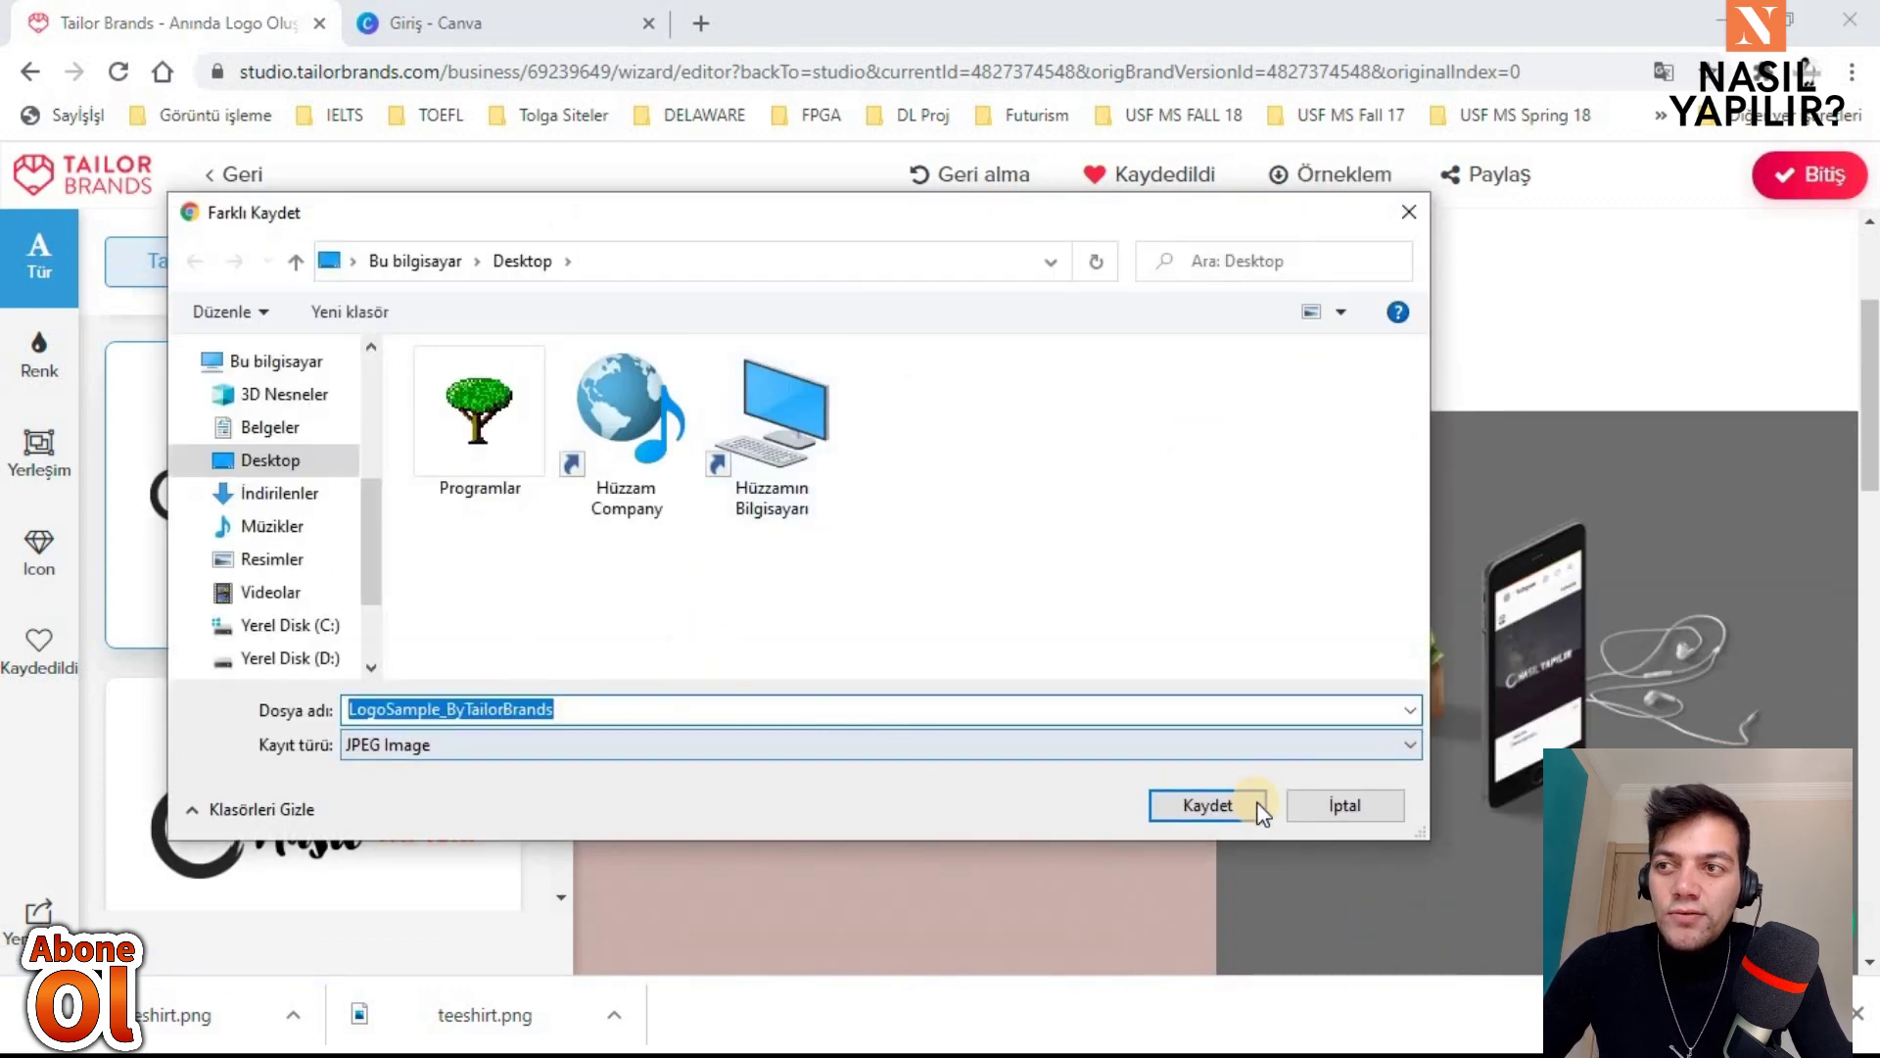
left_click(1258, 809)
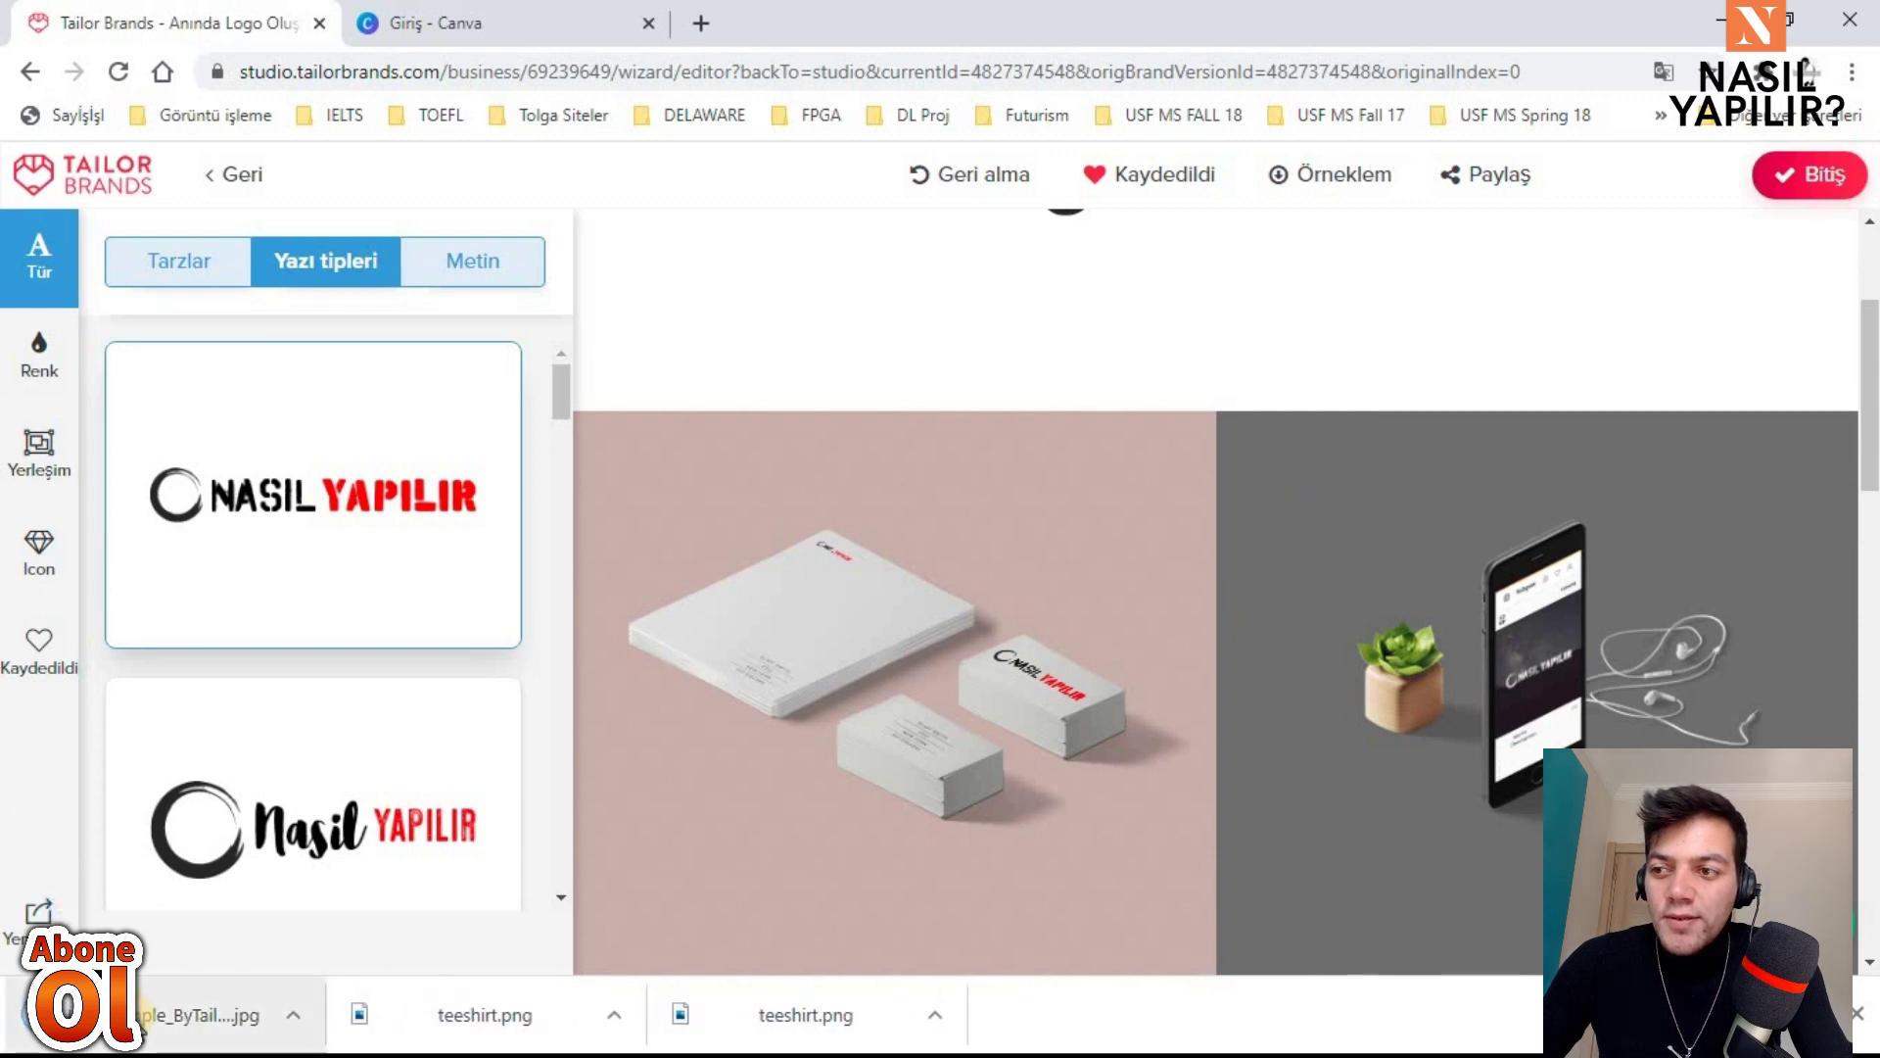
left_click(144, 1024)
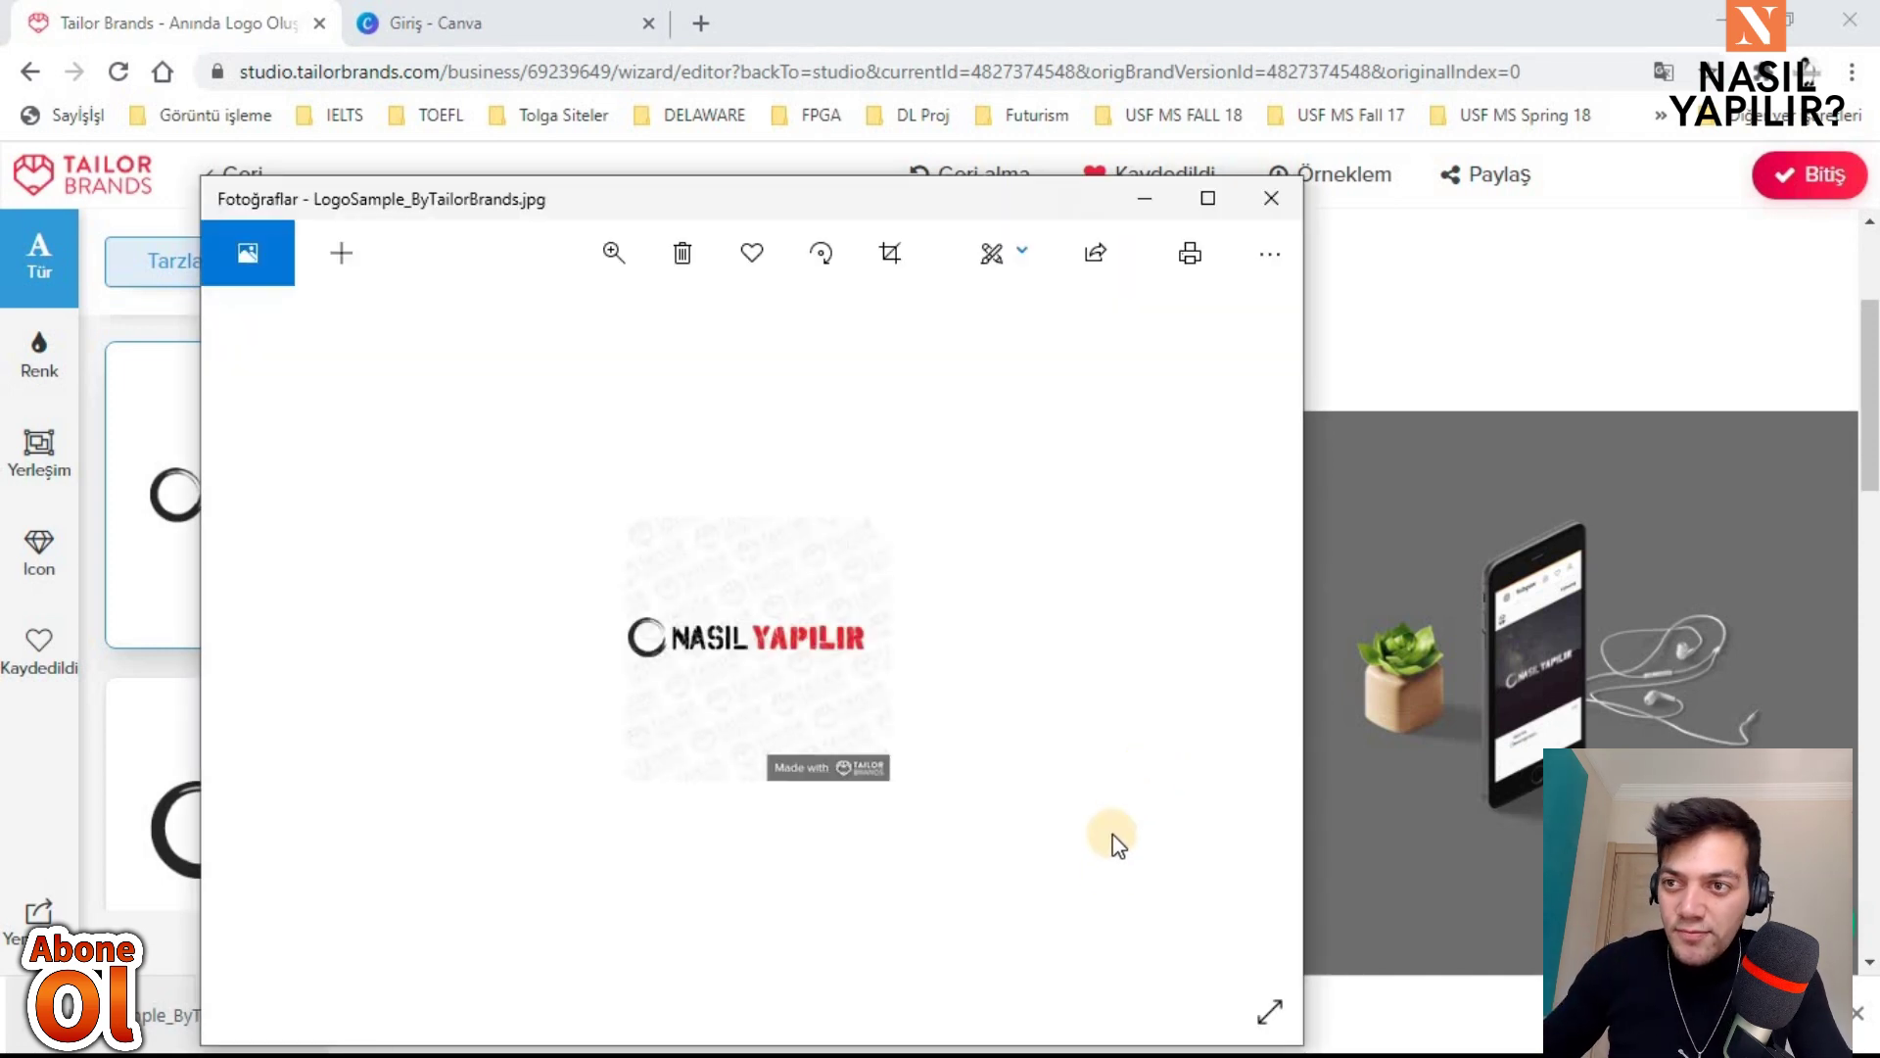
Step: Zoom in on the watermarked logo sample in Photos, then close the viewer
scroll(795, 621, "up", 1)
scroll(791, 624, "up", 1)
scroll(807, 599, "up", 1)
scroll(811, 617, "up", 2)
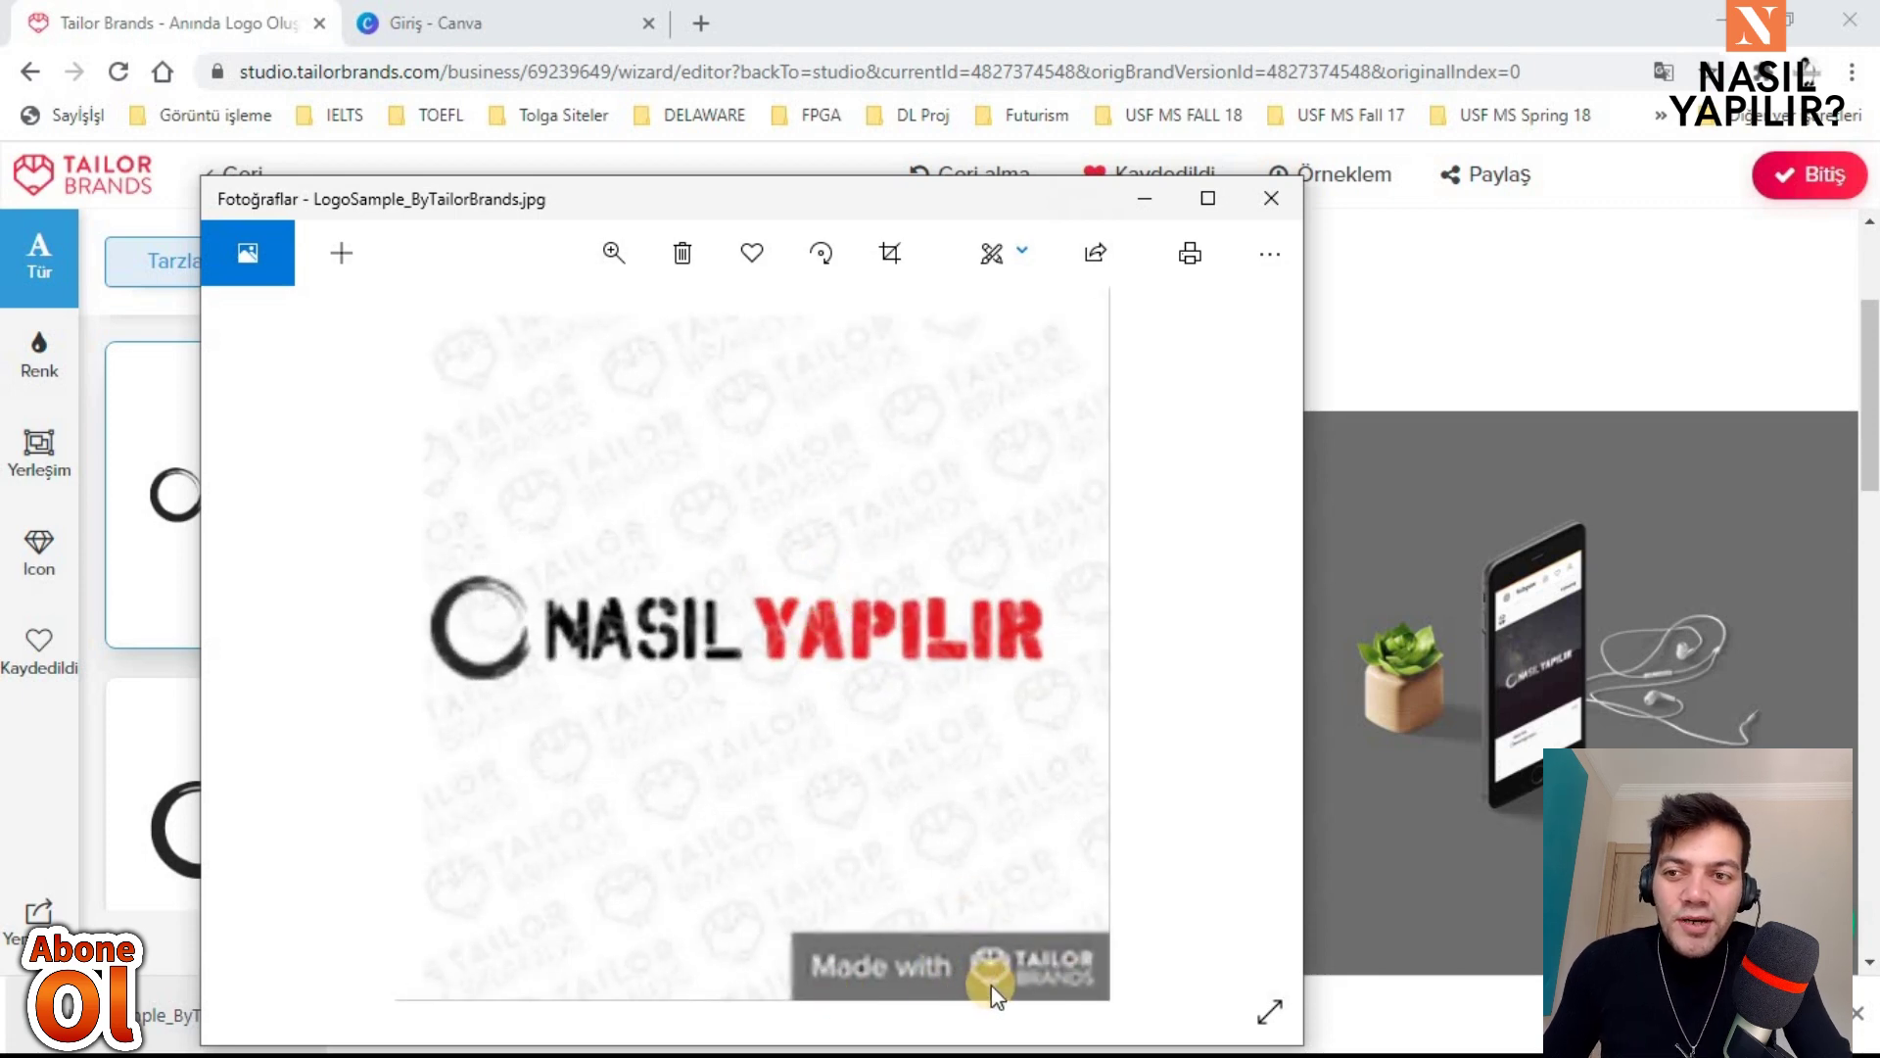
scroll(818, 617, "up", 2)
scroll(1109, 614, "down", 1)
scroll(1043, 609, "down", 1)
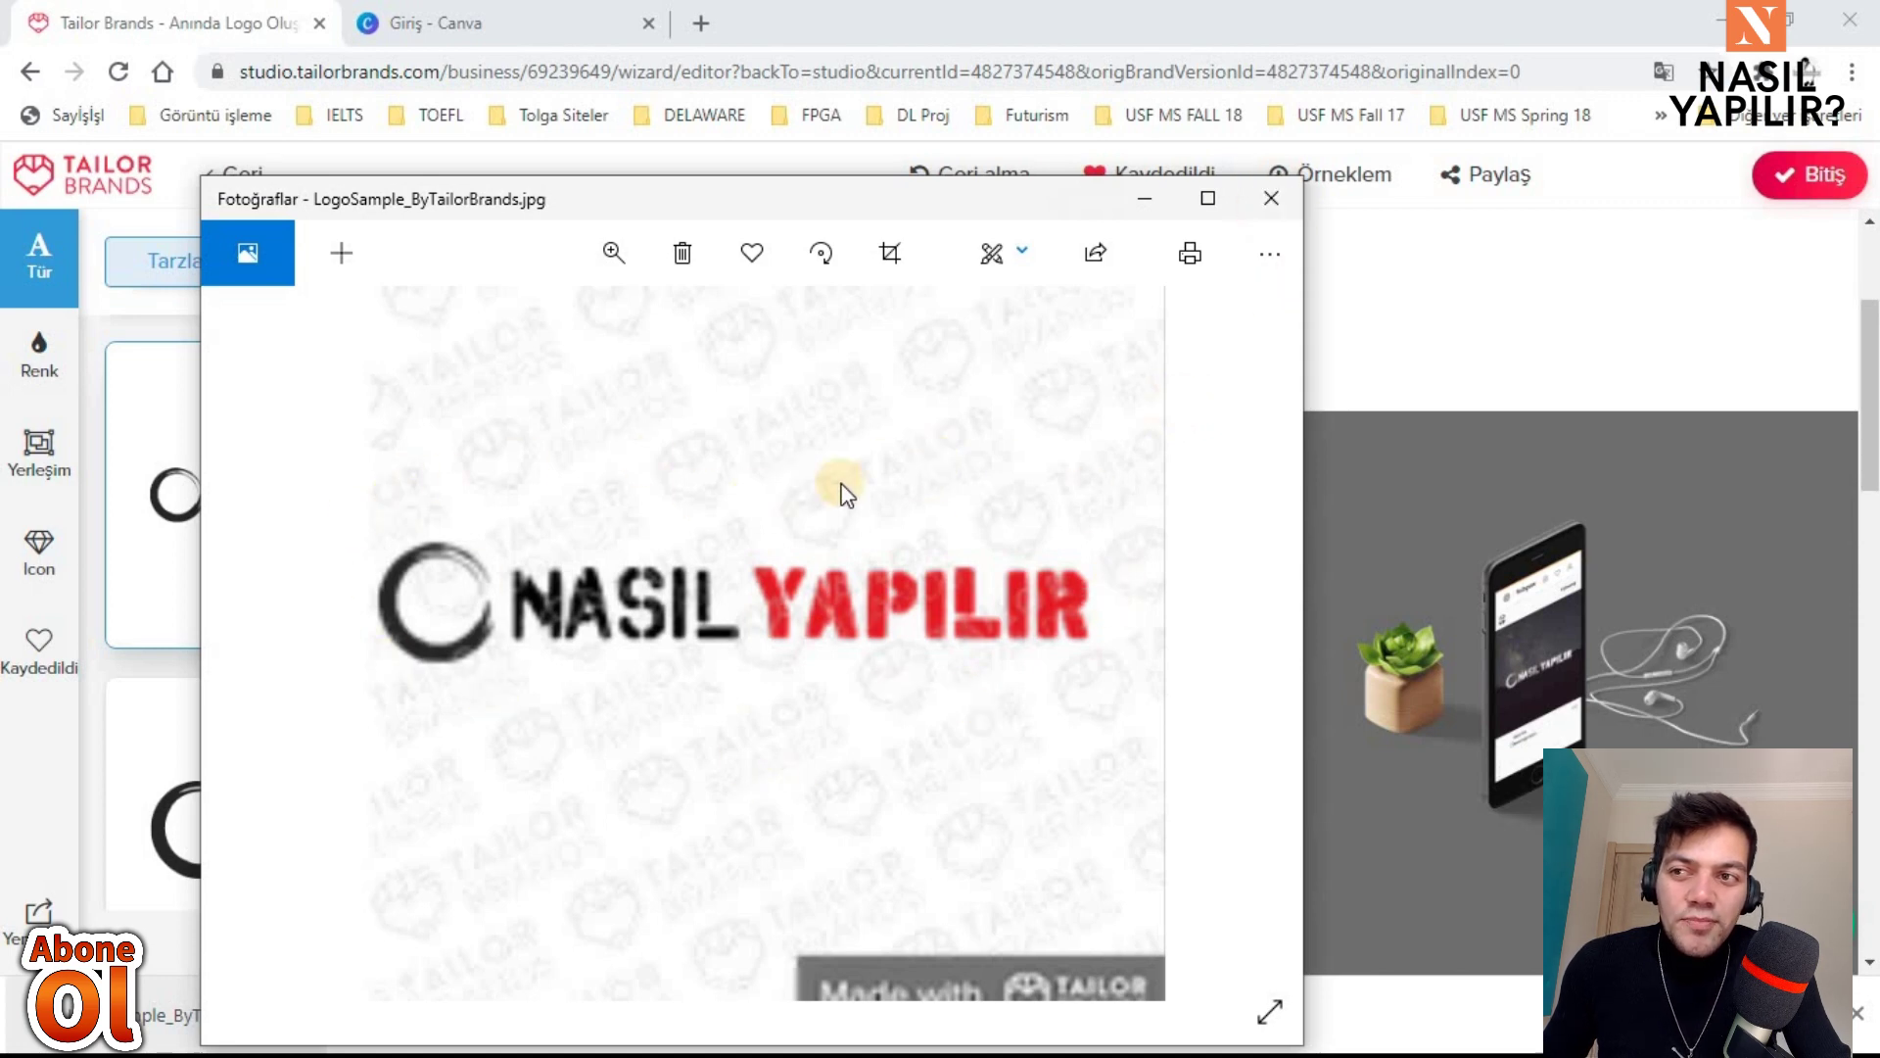
left_click(1275, 199)
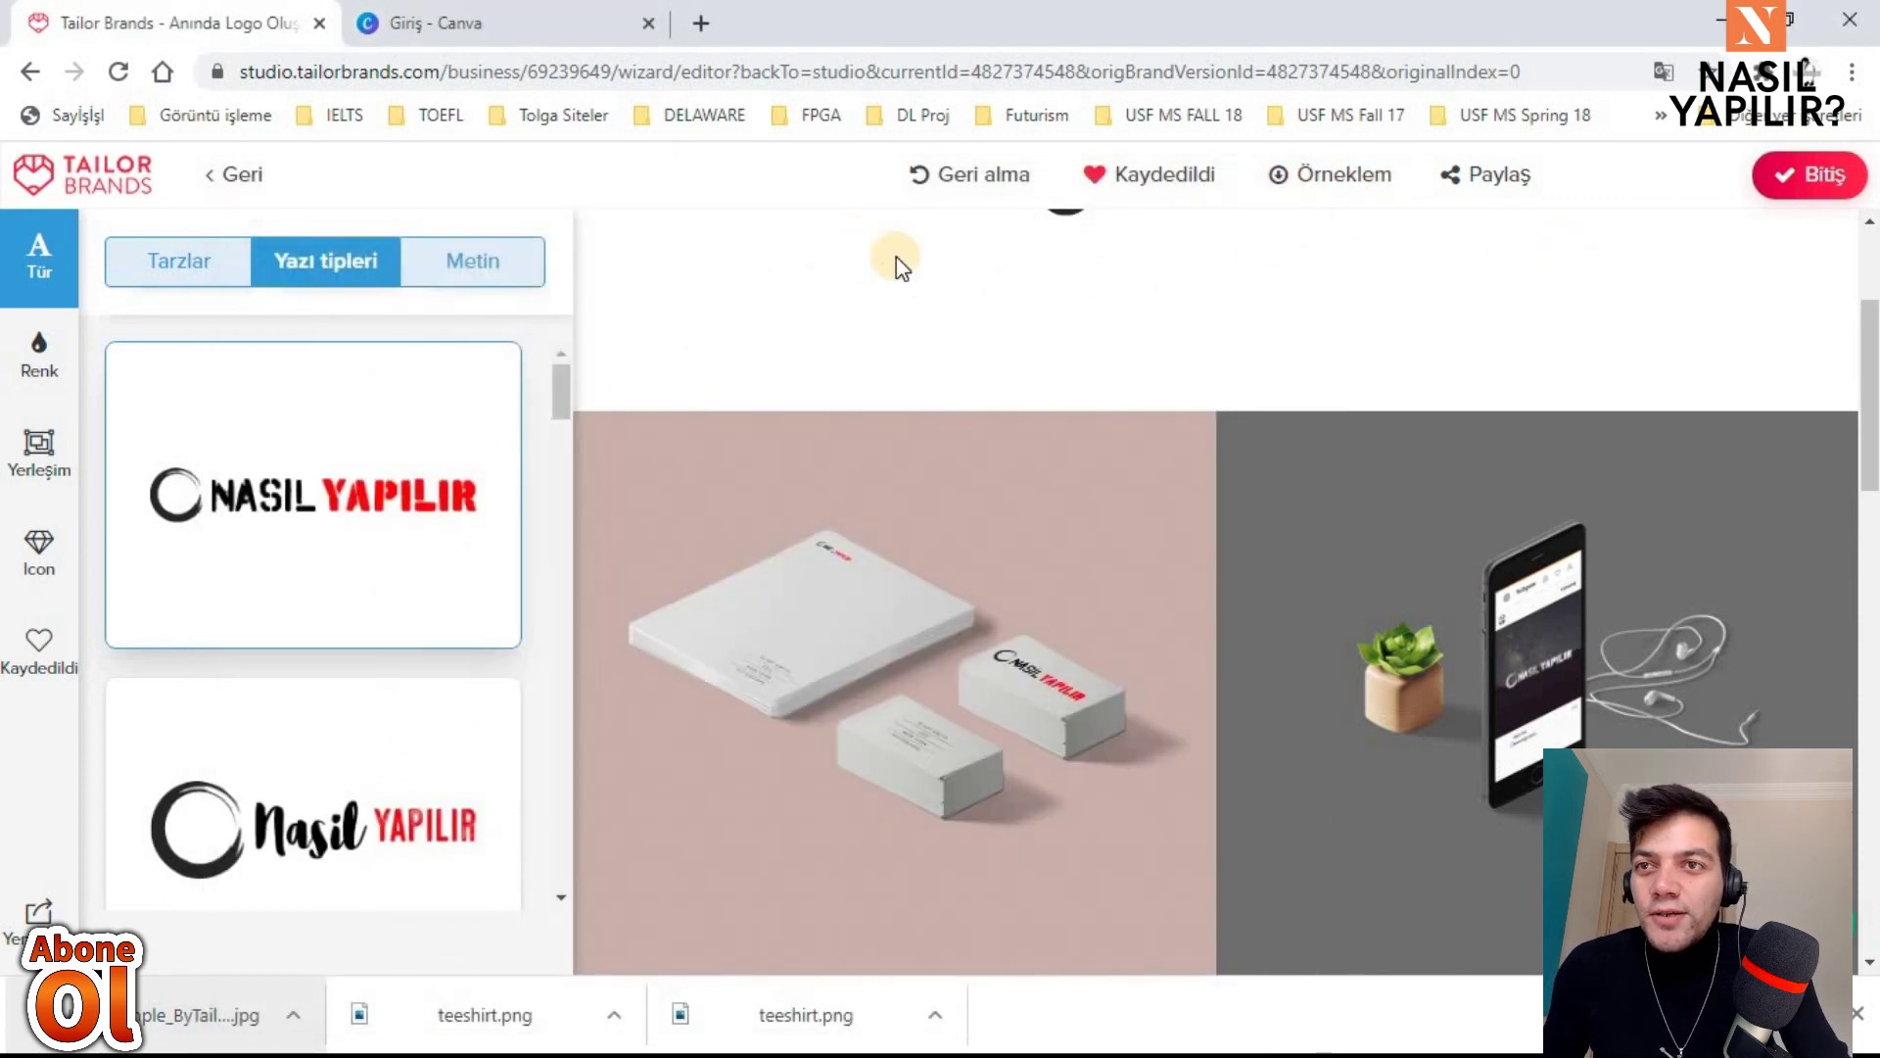
Step: Apply the brush-script font to the NASIL YAPILIR name and finish the design in the review dialog
scroll(134, 738, "down", 3)
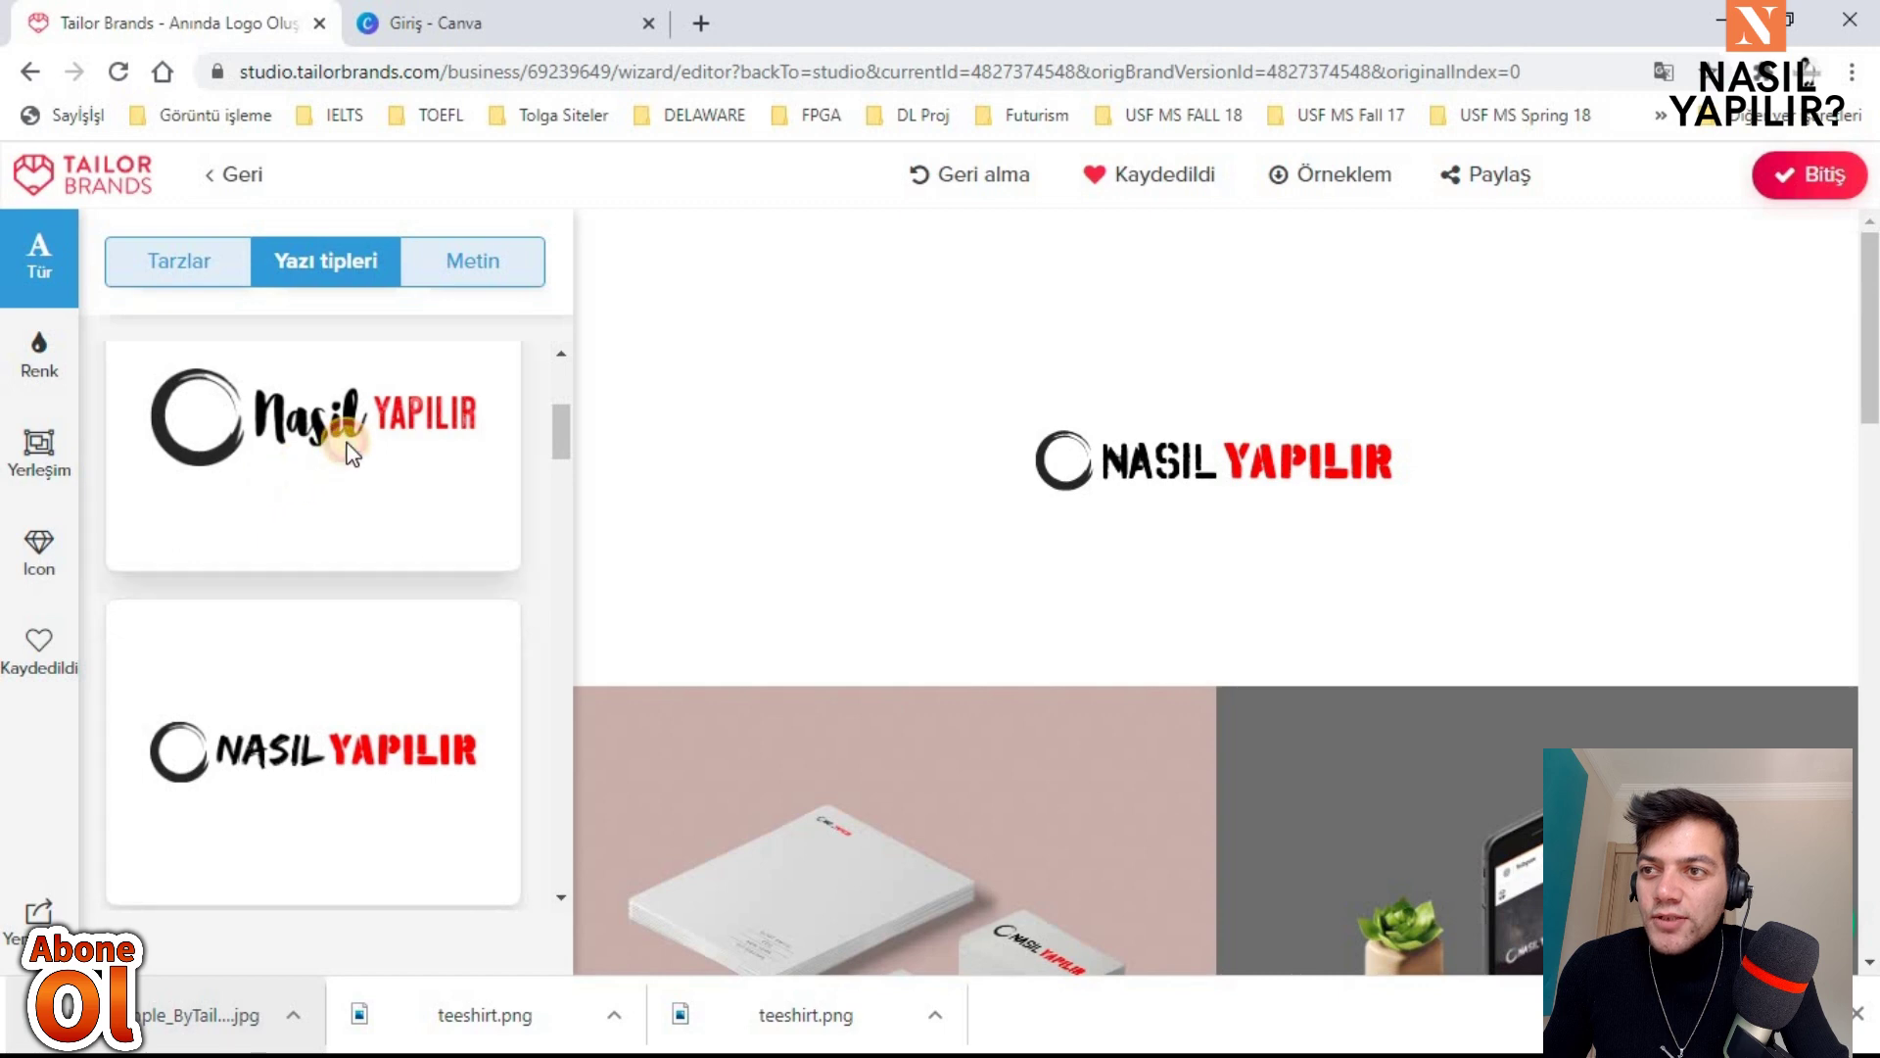
left_click(353, 453)
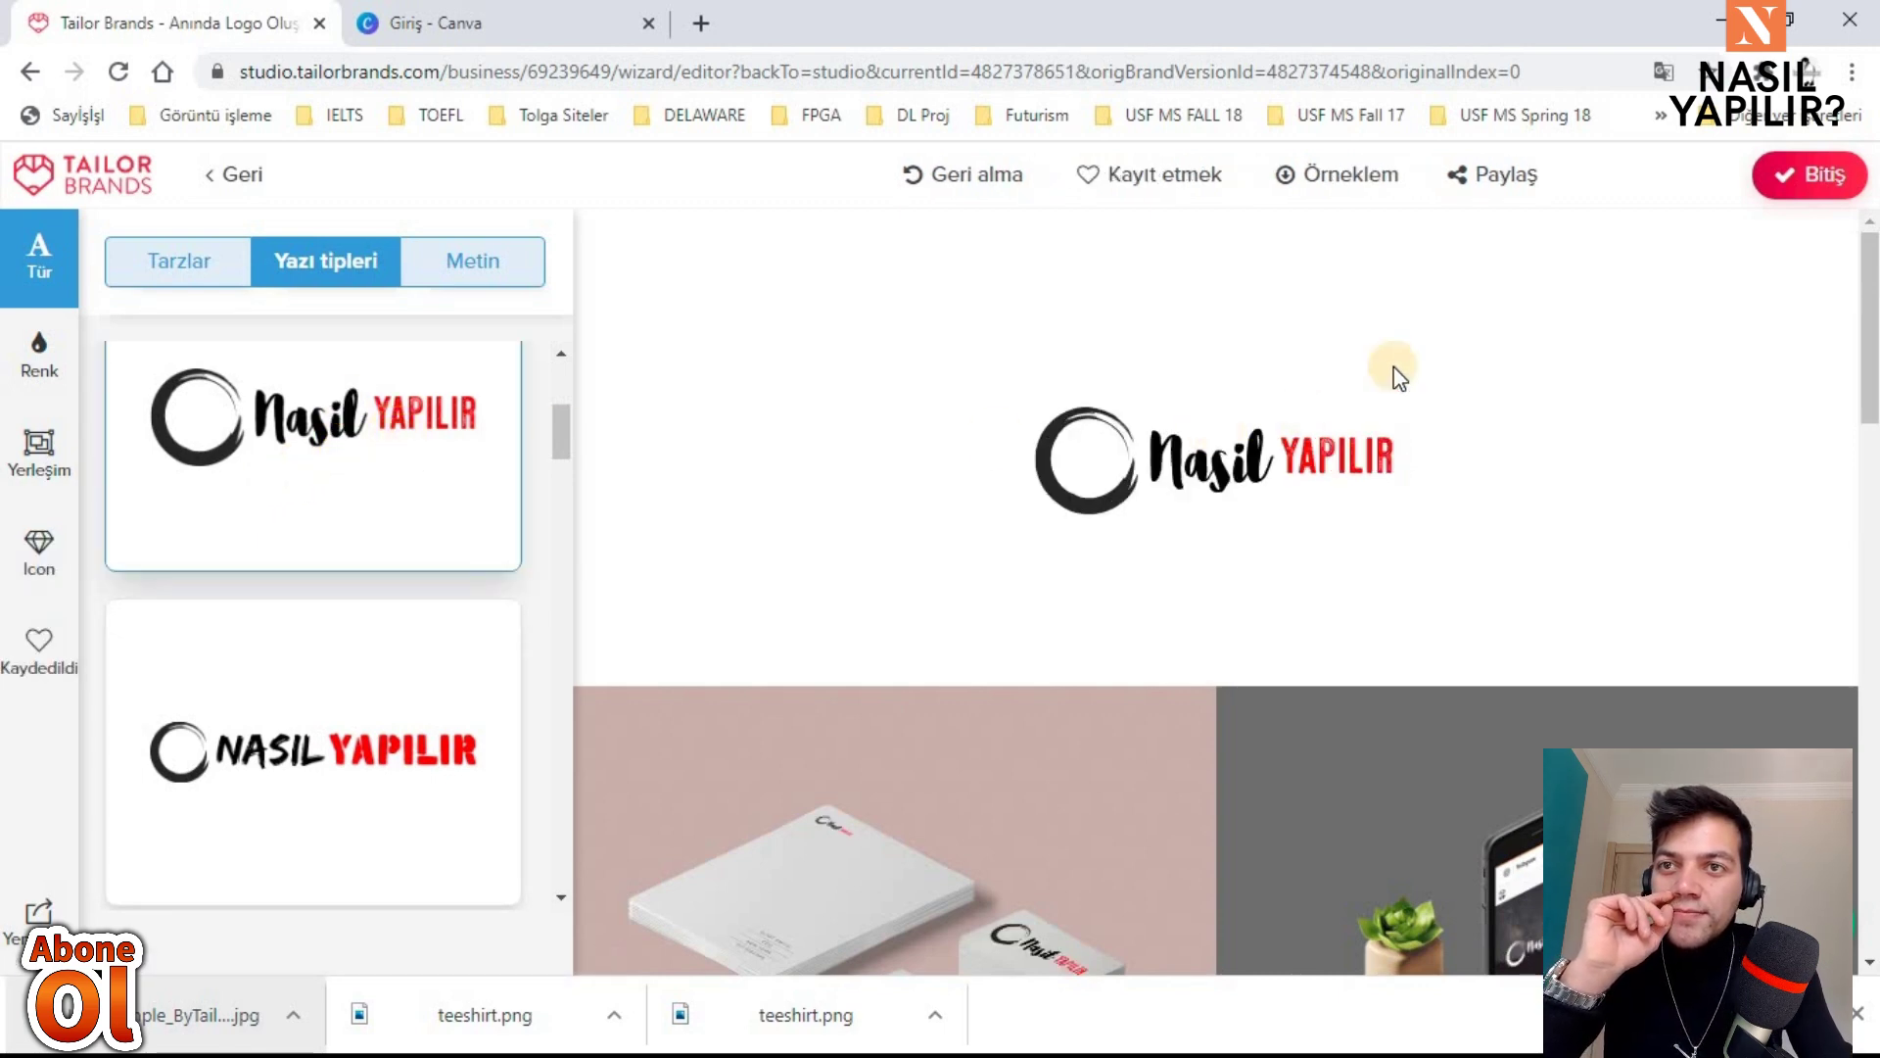
scroll(1310, 423, "down", 2)
scroll(1283, 442, "up", 2)
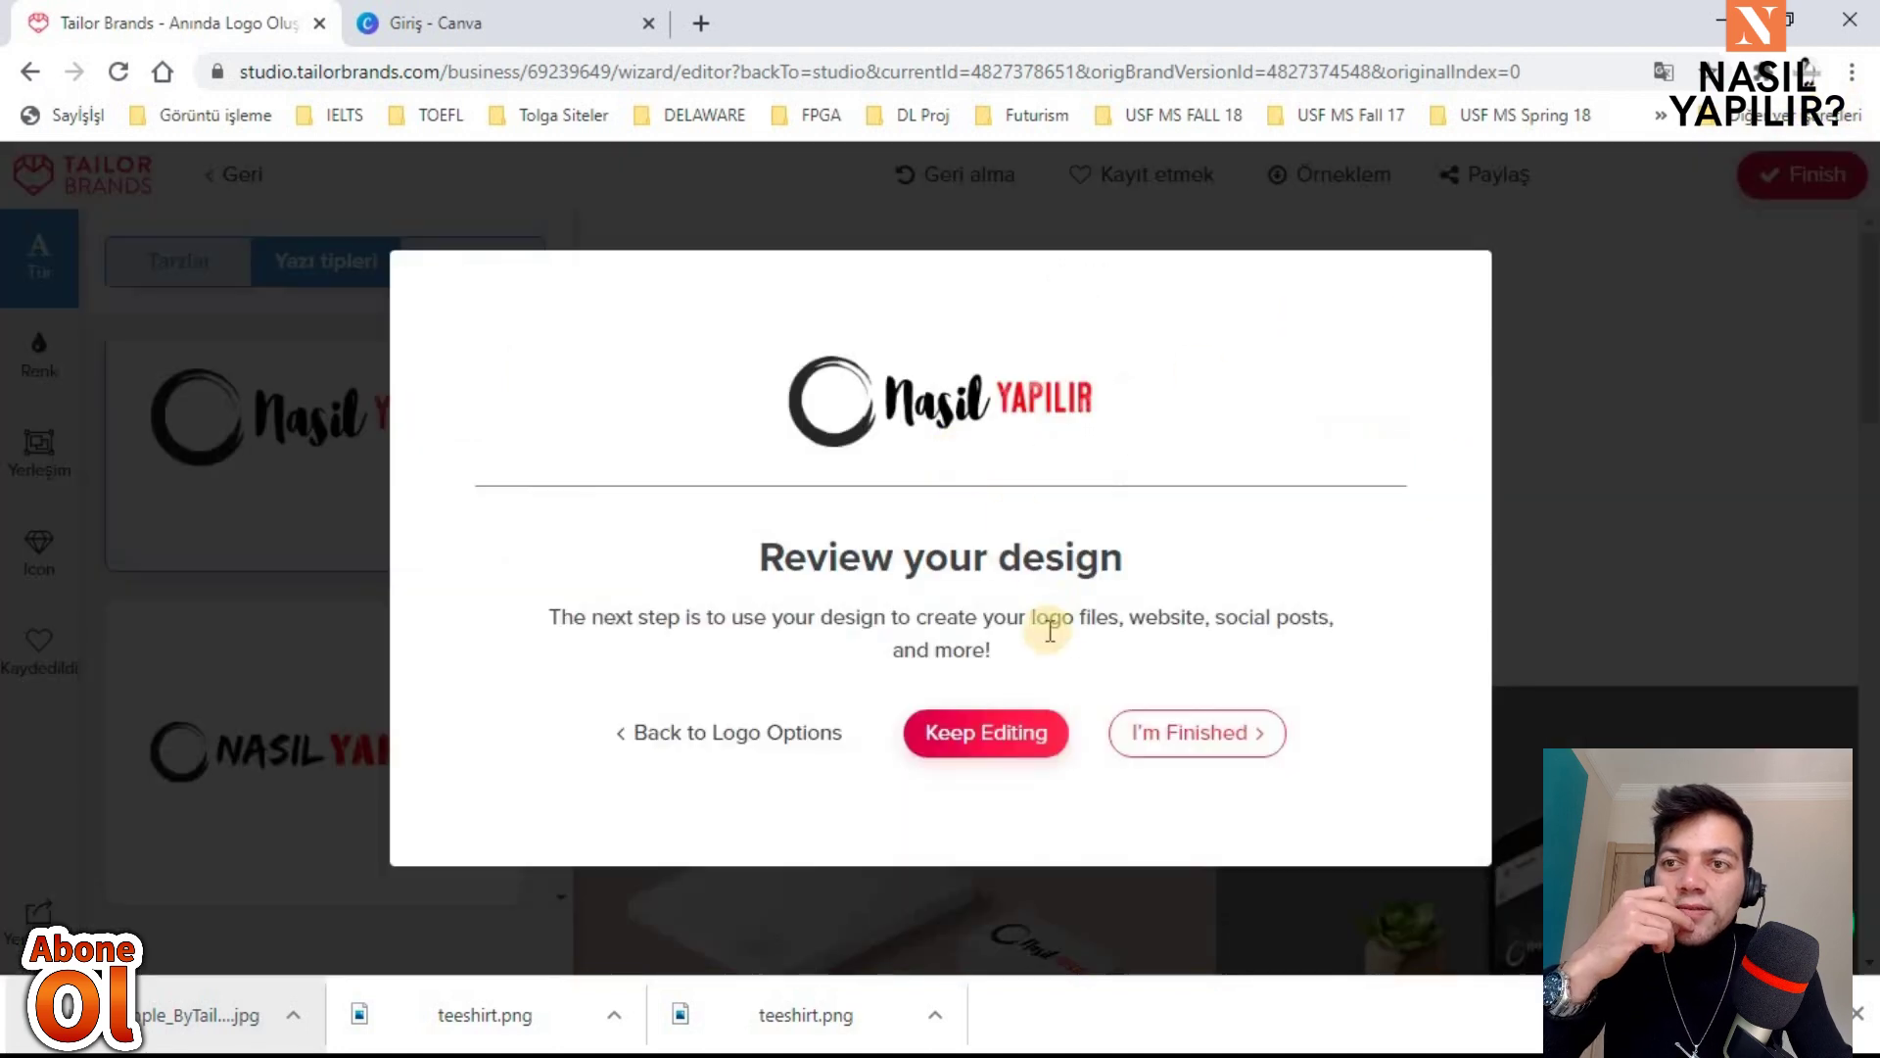
left_click(989, 732)
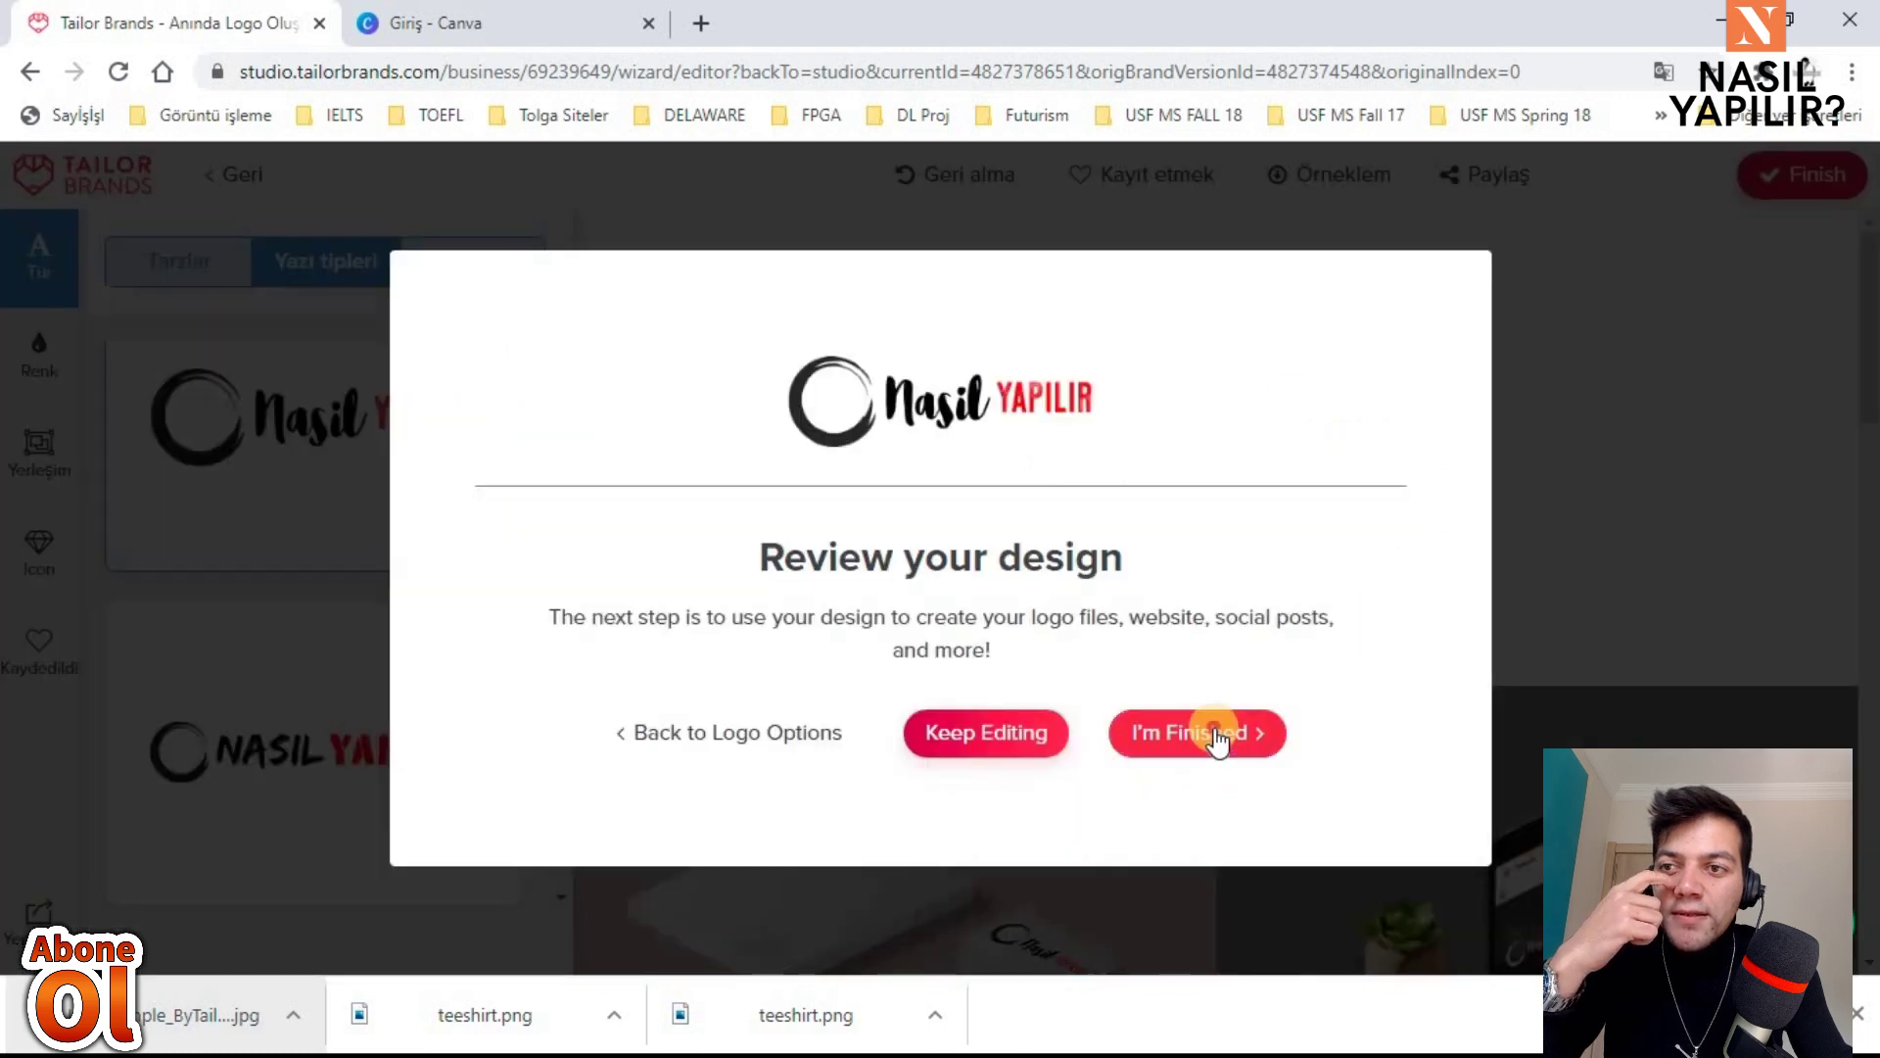
left_click(1212, 733)
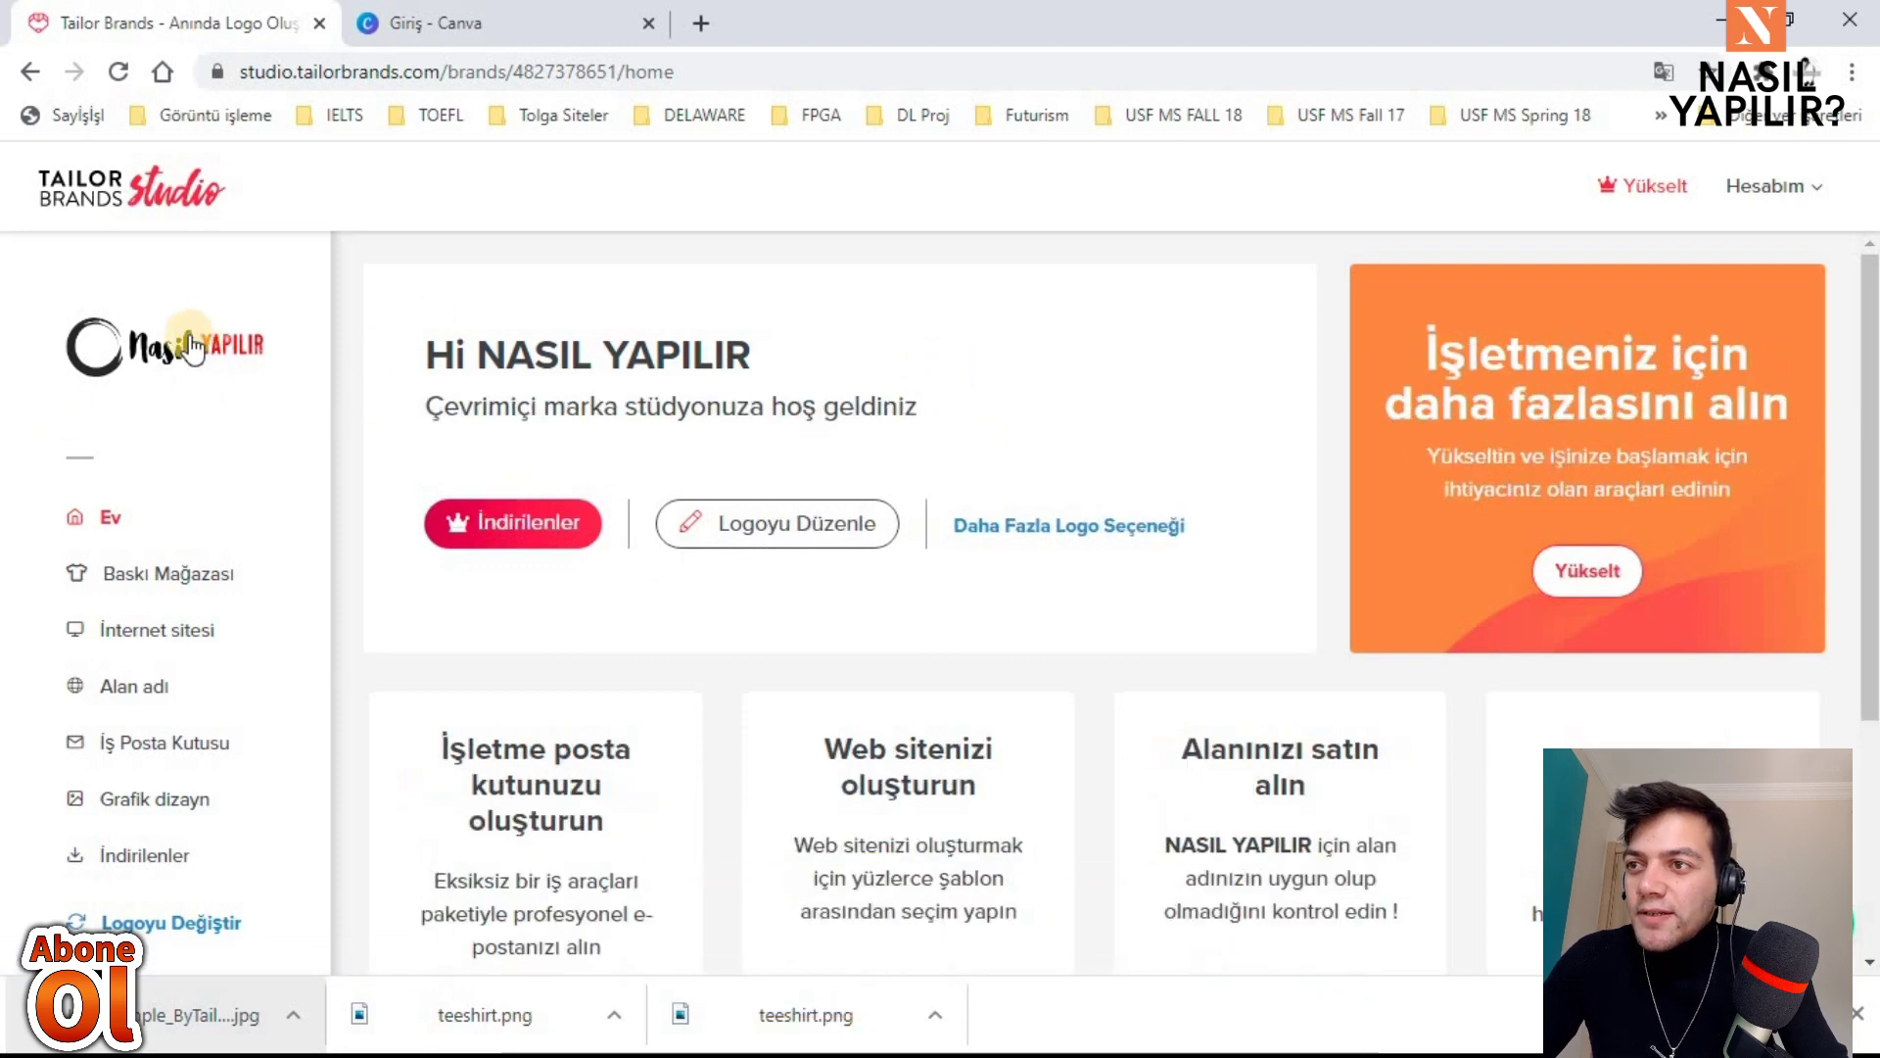
Step: Save the sidebar NASIL YAPILIR logo to the Desktop as a PNG and open the downloaded file
right_click(165, 343)
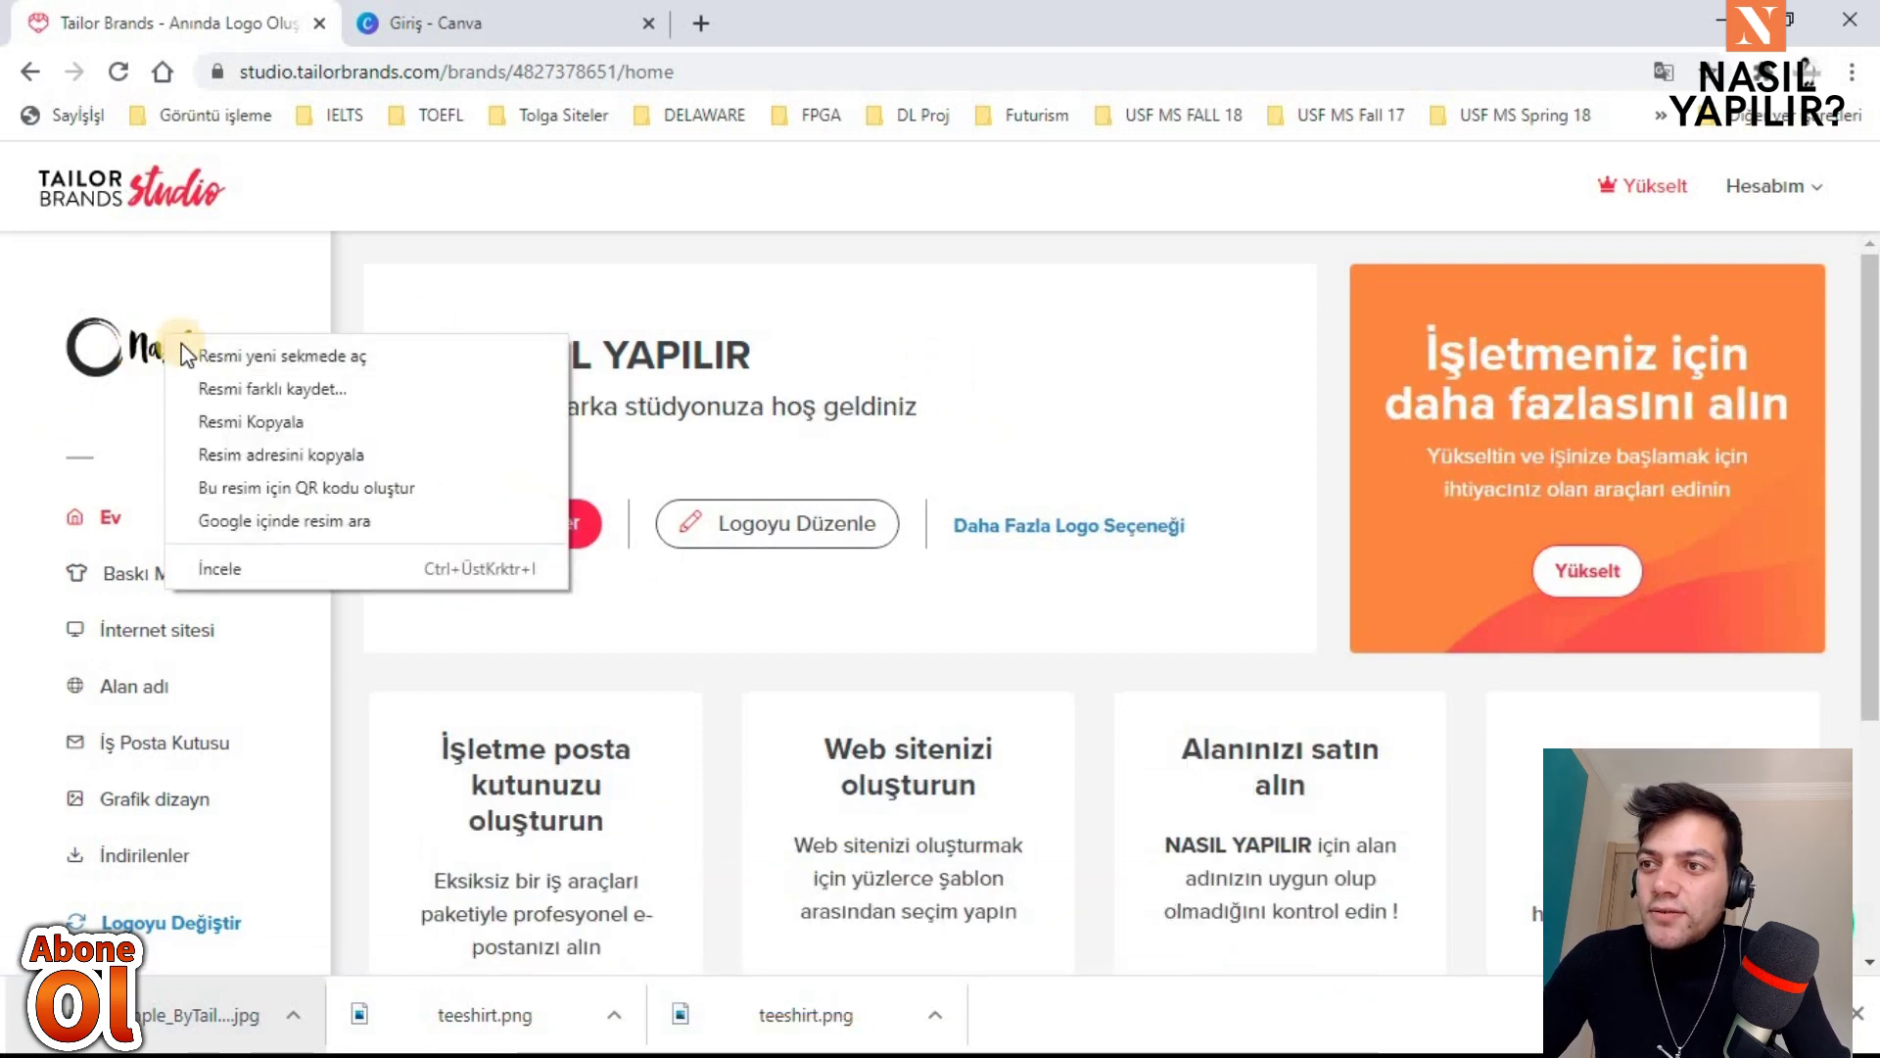
left_click(260, 399)
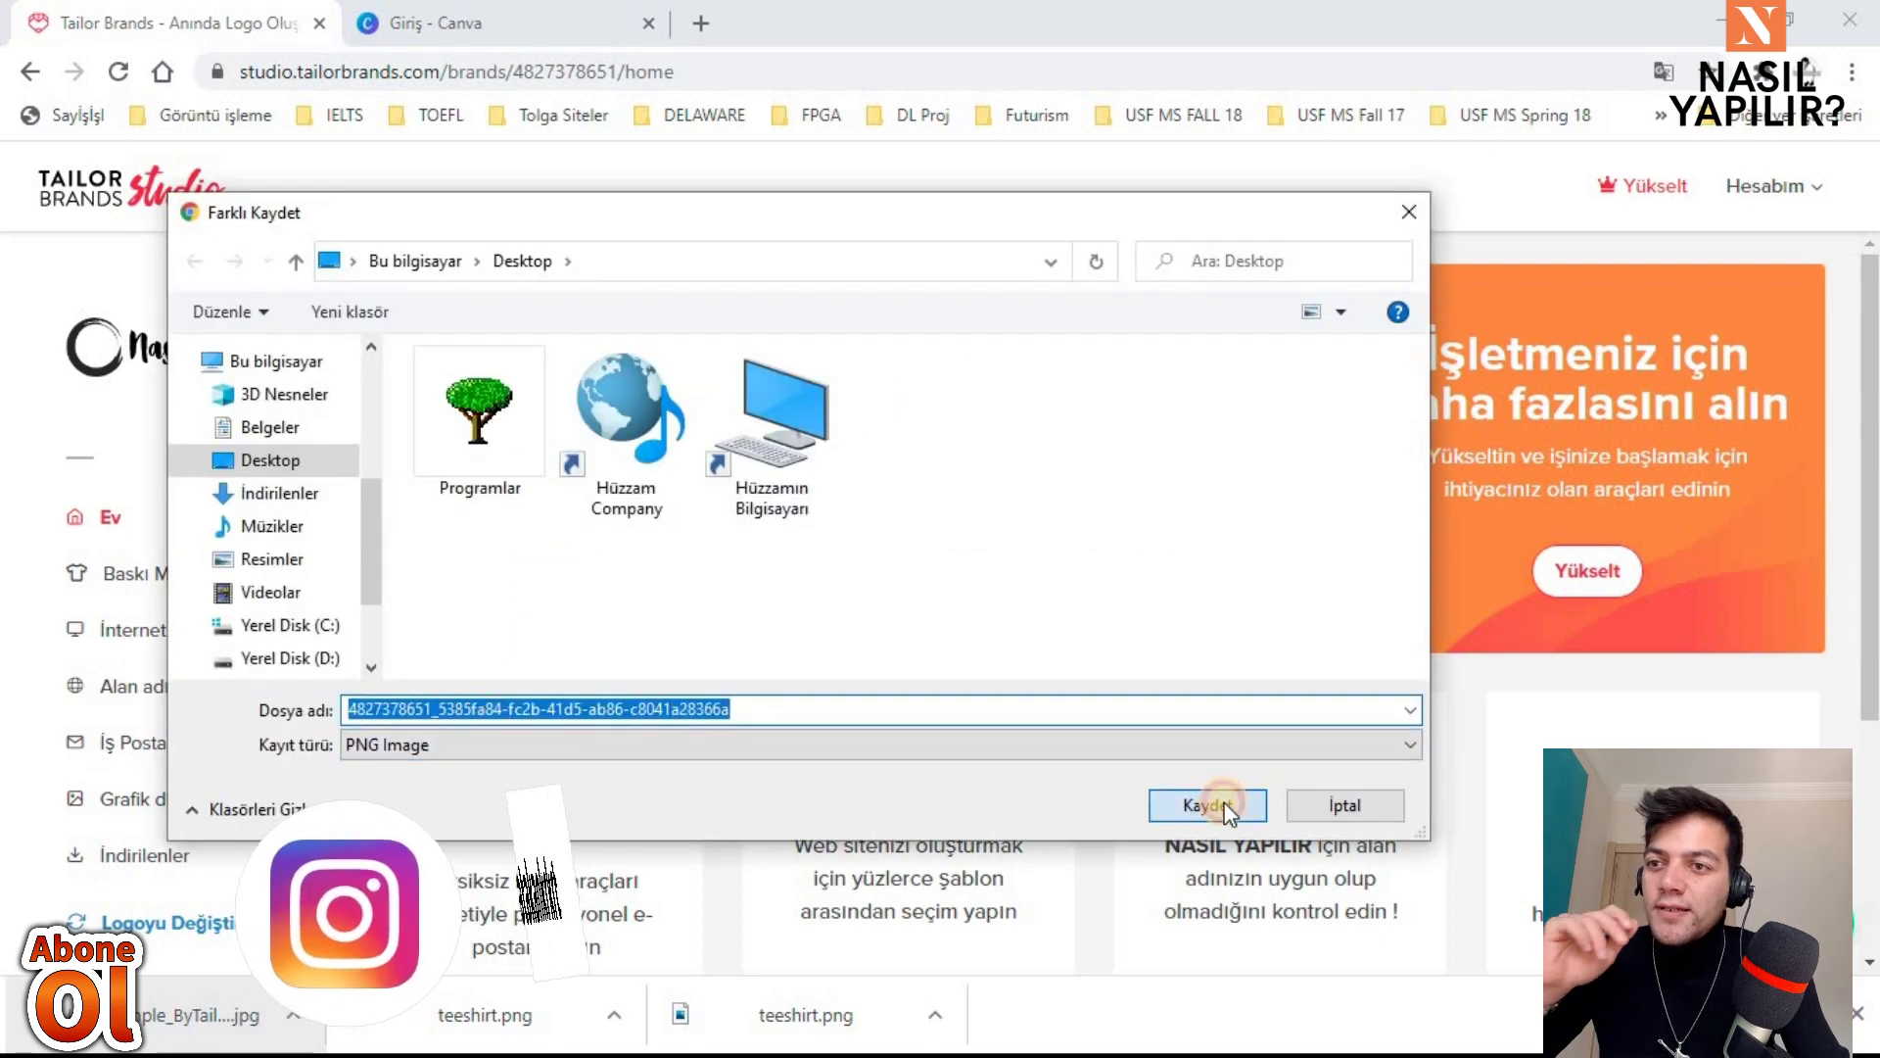
left_click(1225, 809)
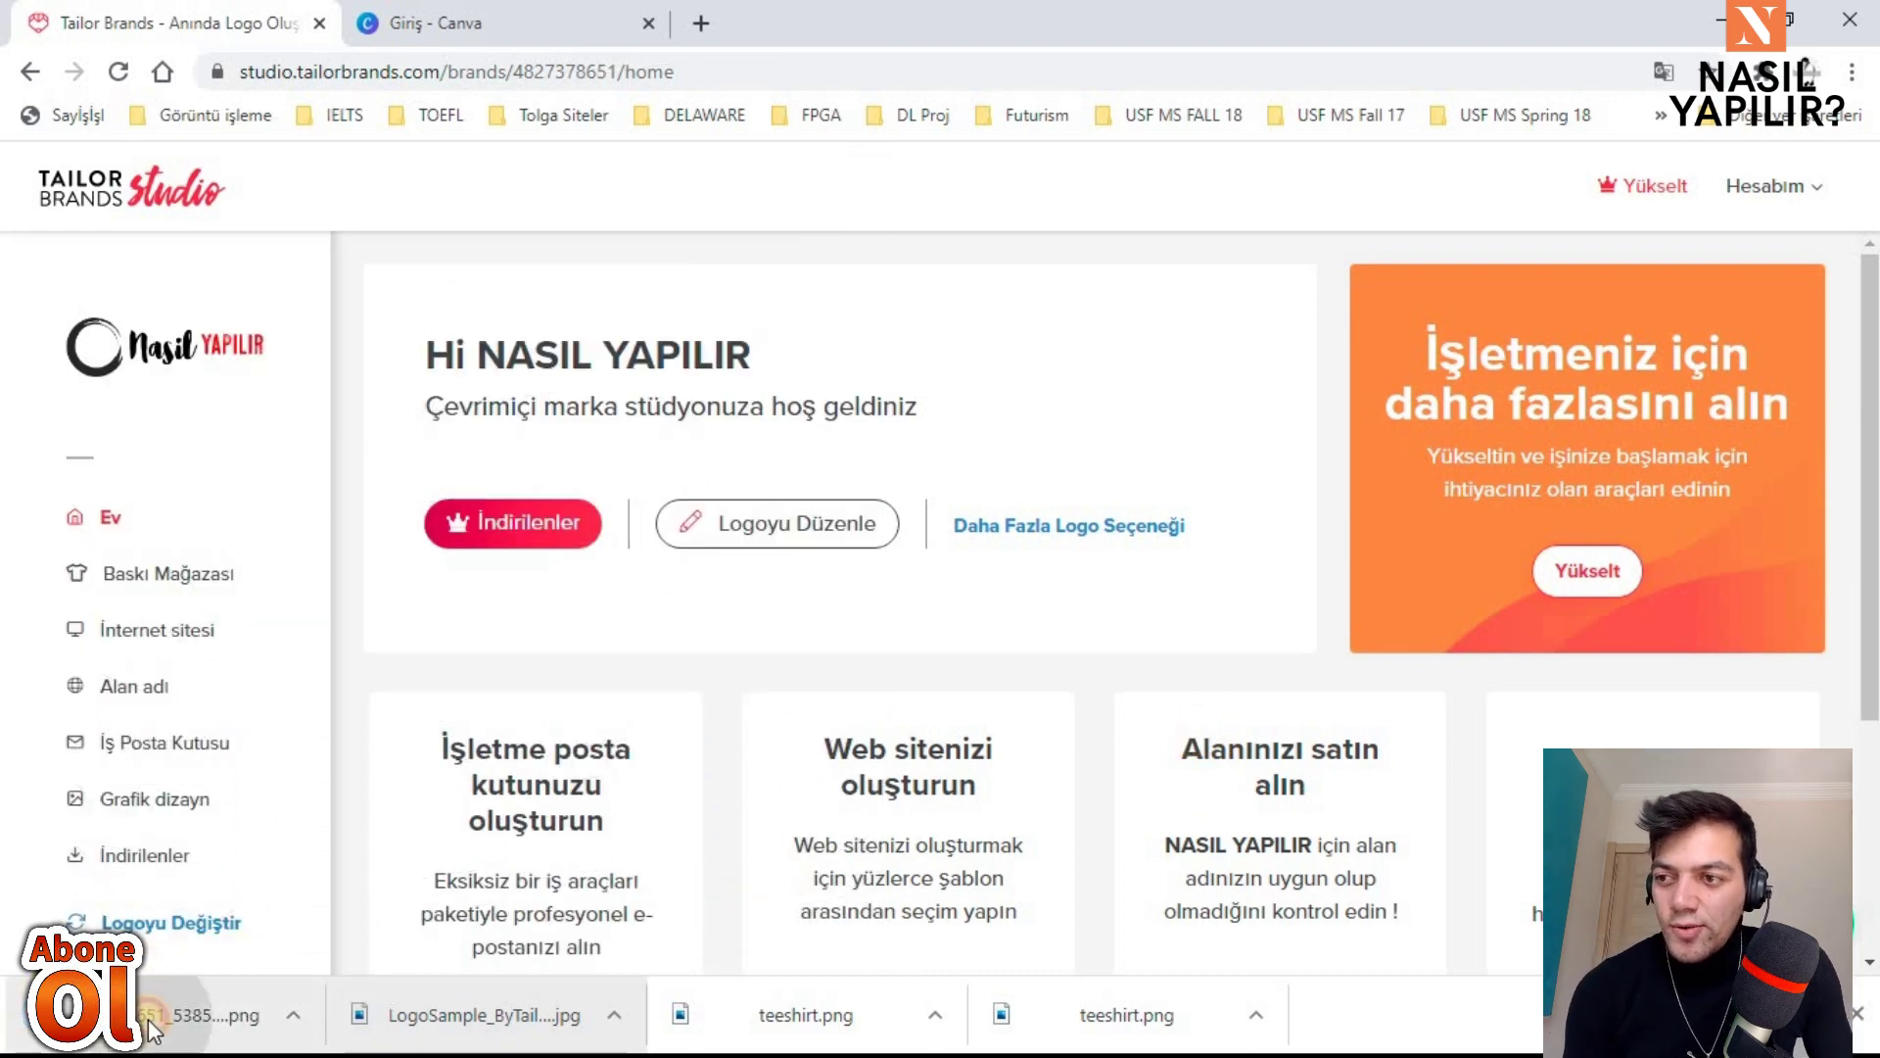
left_click(164, 989)
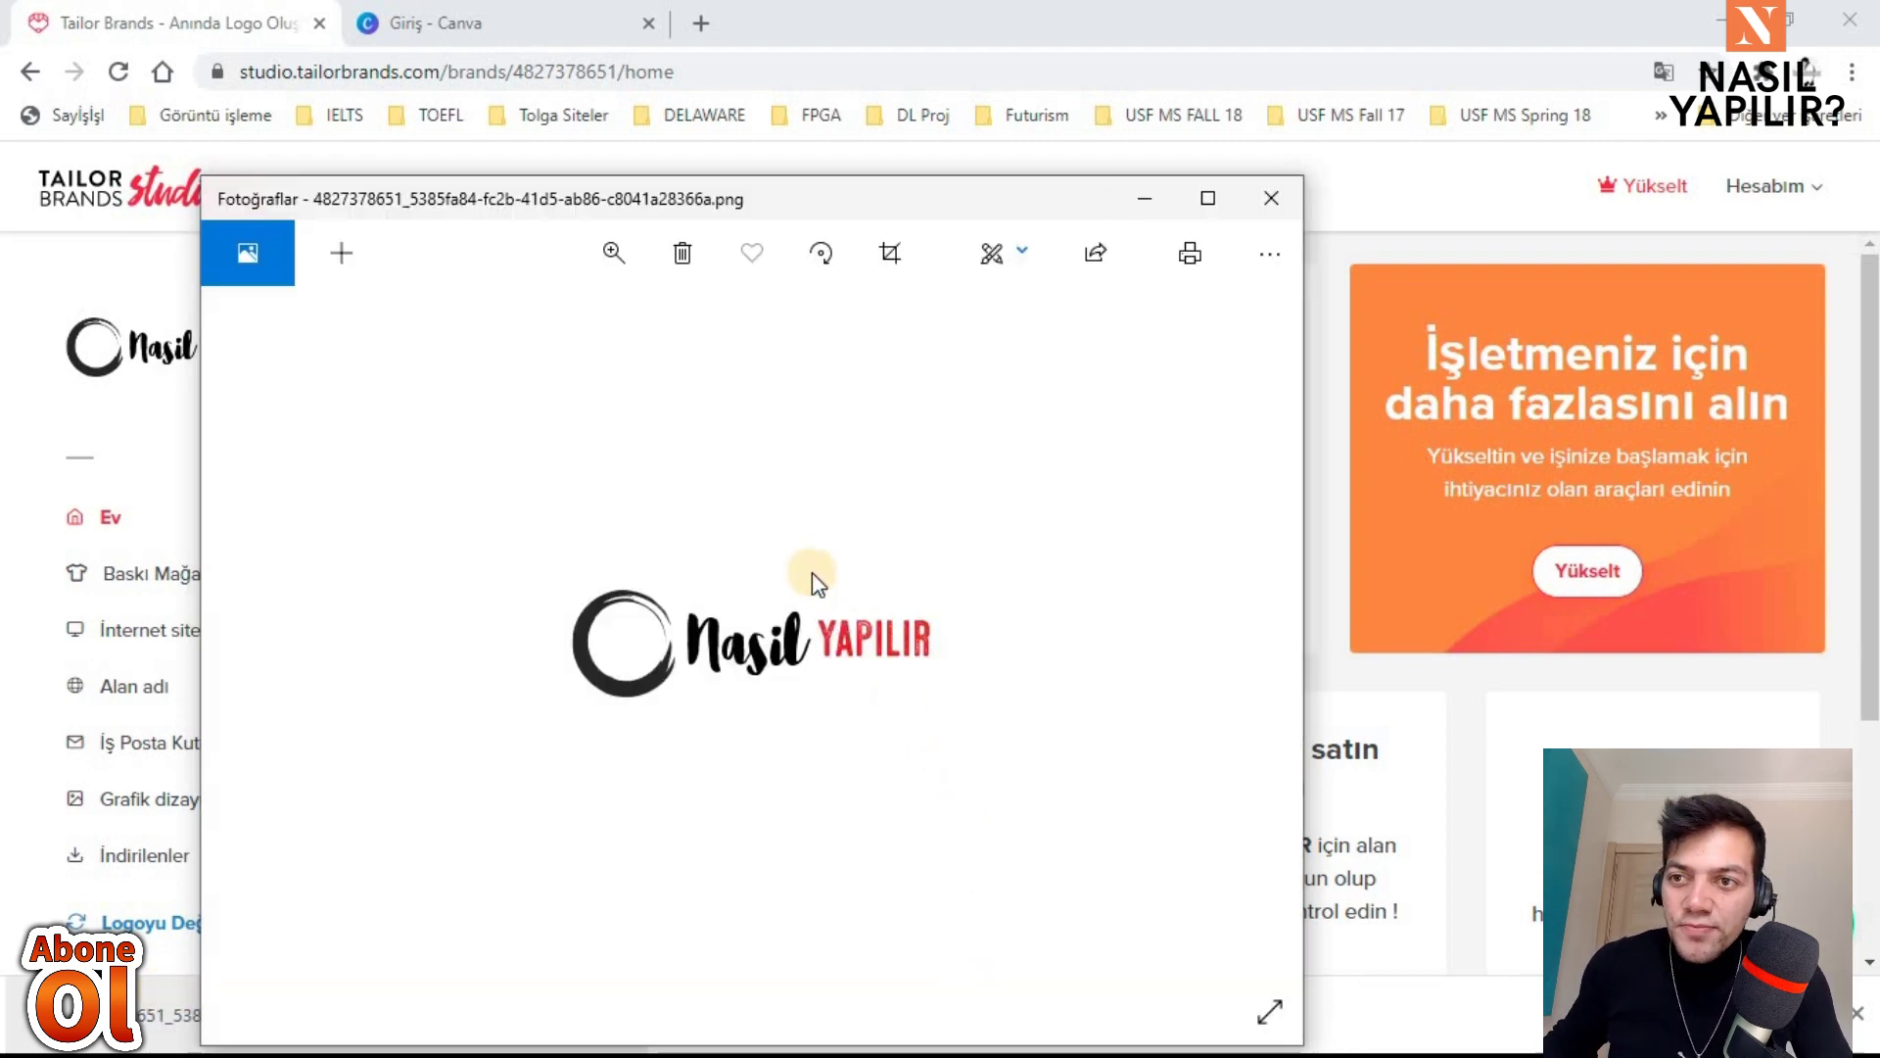
Step: Zoom in and back out on the logo PNG in Photos, then close the viewer
scroll(774, 575, "up", 3)
scroll(963, 627, "up", 3)
scroll(964, 620, "down", 2)
scroll(703, 658, "up", 2)
scroll(704, 658, "up", 1)
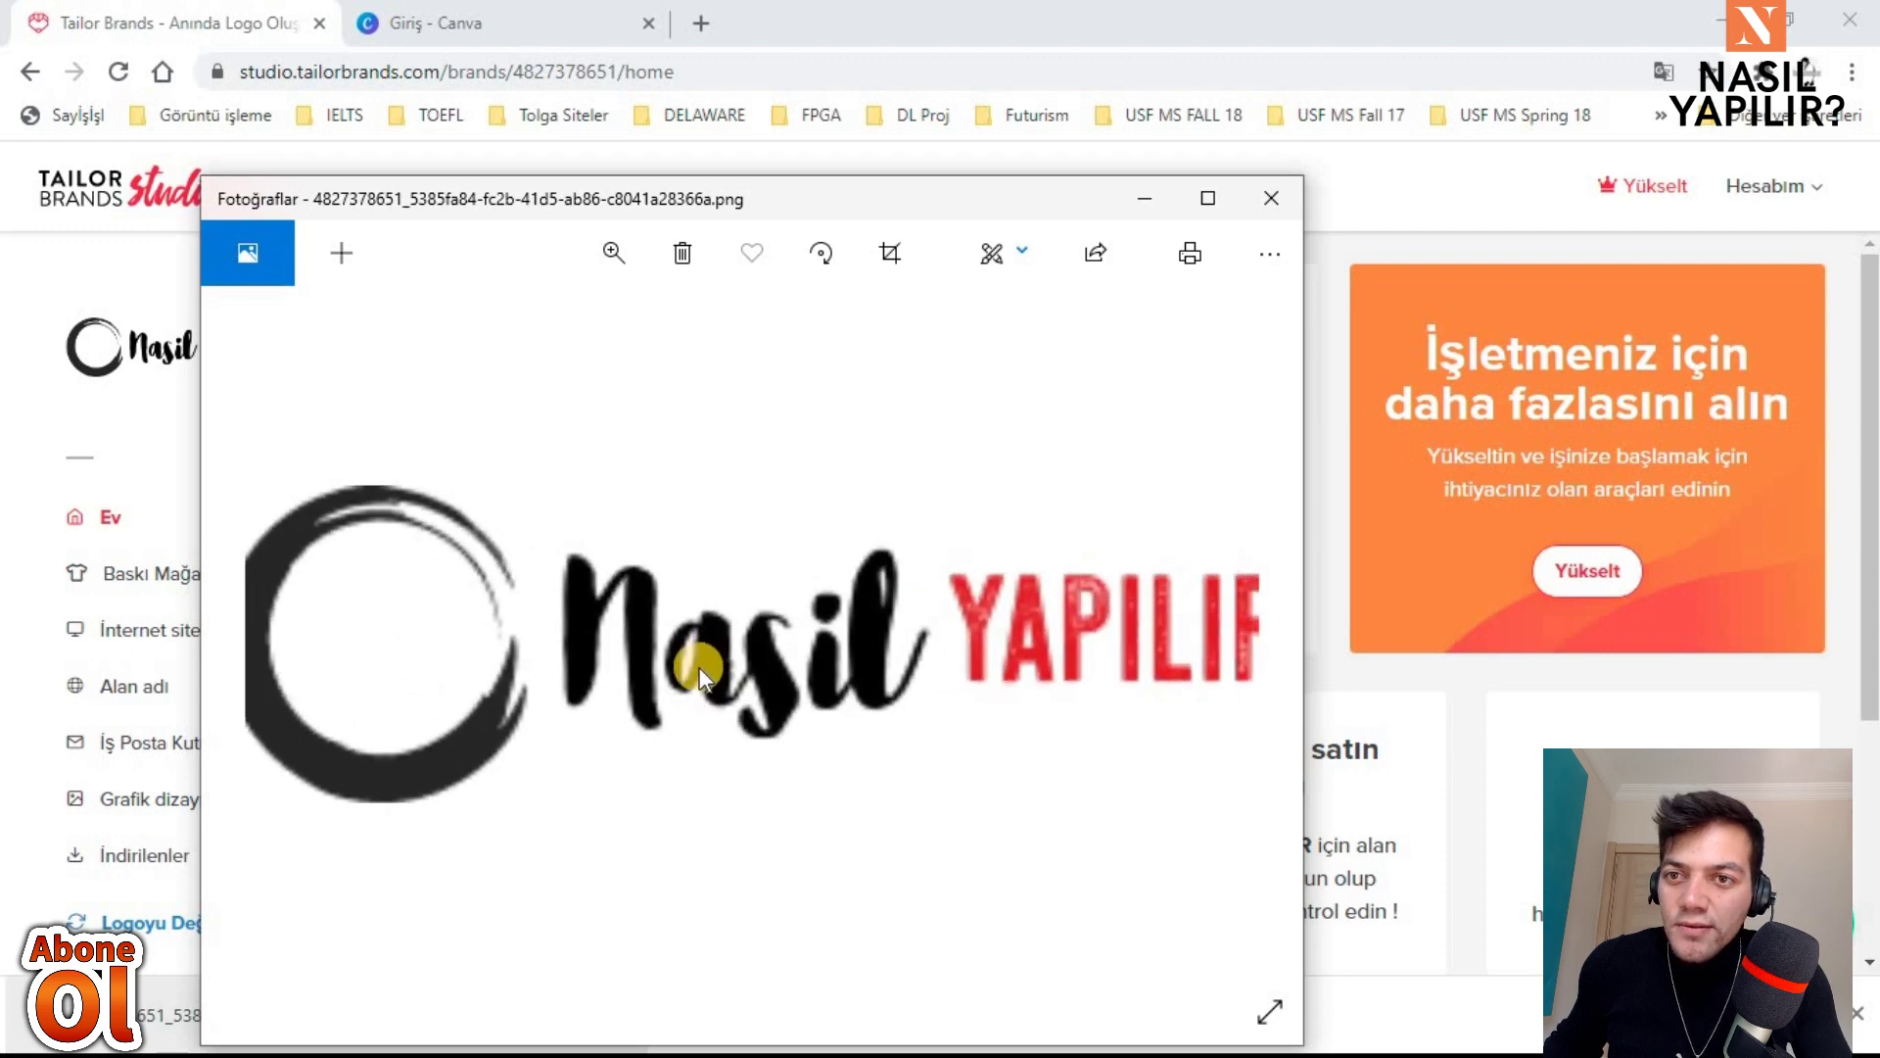
scroll(699, 666, "down", 2)
scroll(670, 696, "down", 2)
scroll(685, 684, "down", 1)
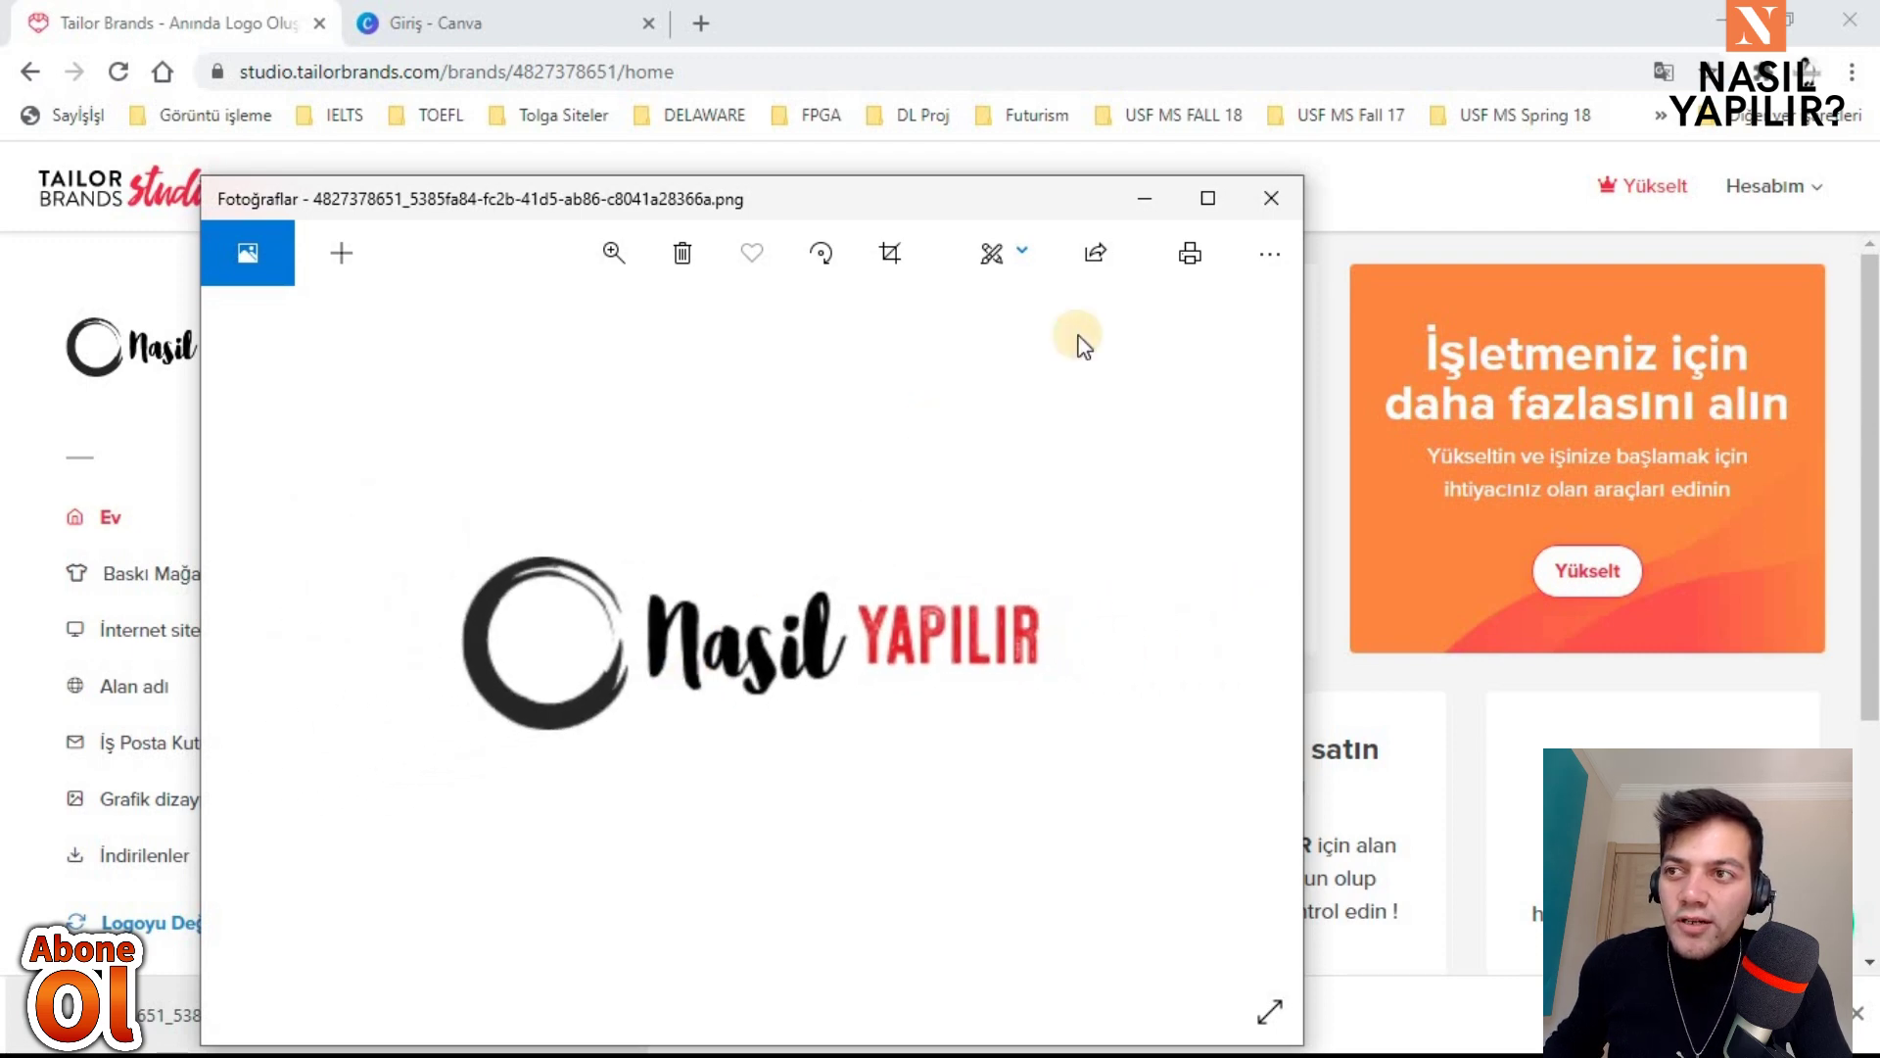
left_click(1271, 199)
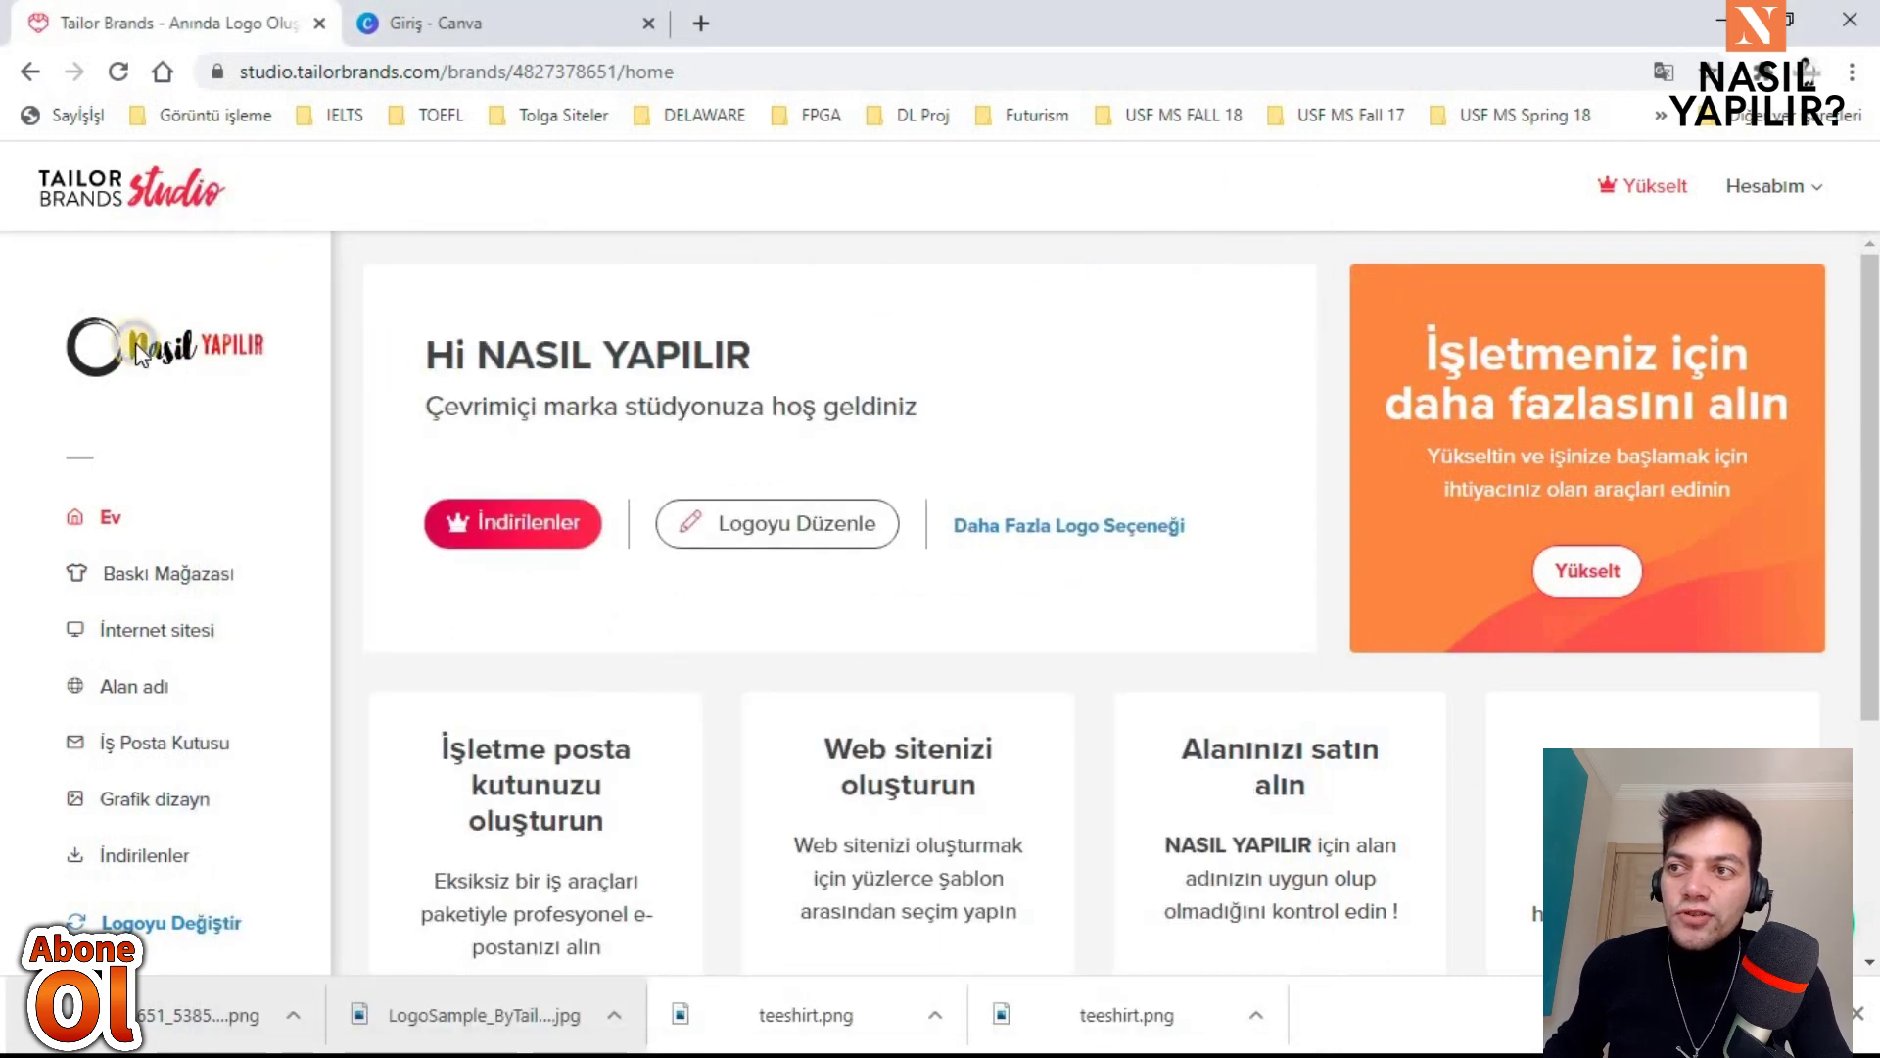
Step: Dismiss the sidebar logo's image menu and choose Daha Fazla Logo Seçeneği
right_click(140, 352)
left_click(1269, 277)
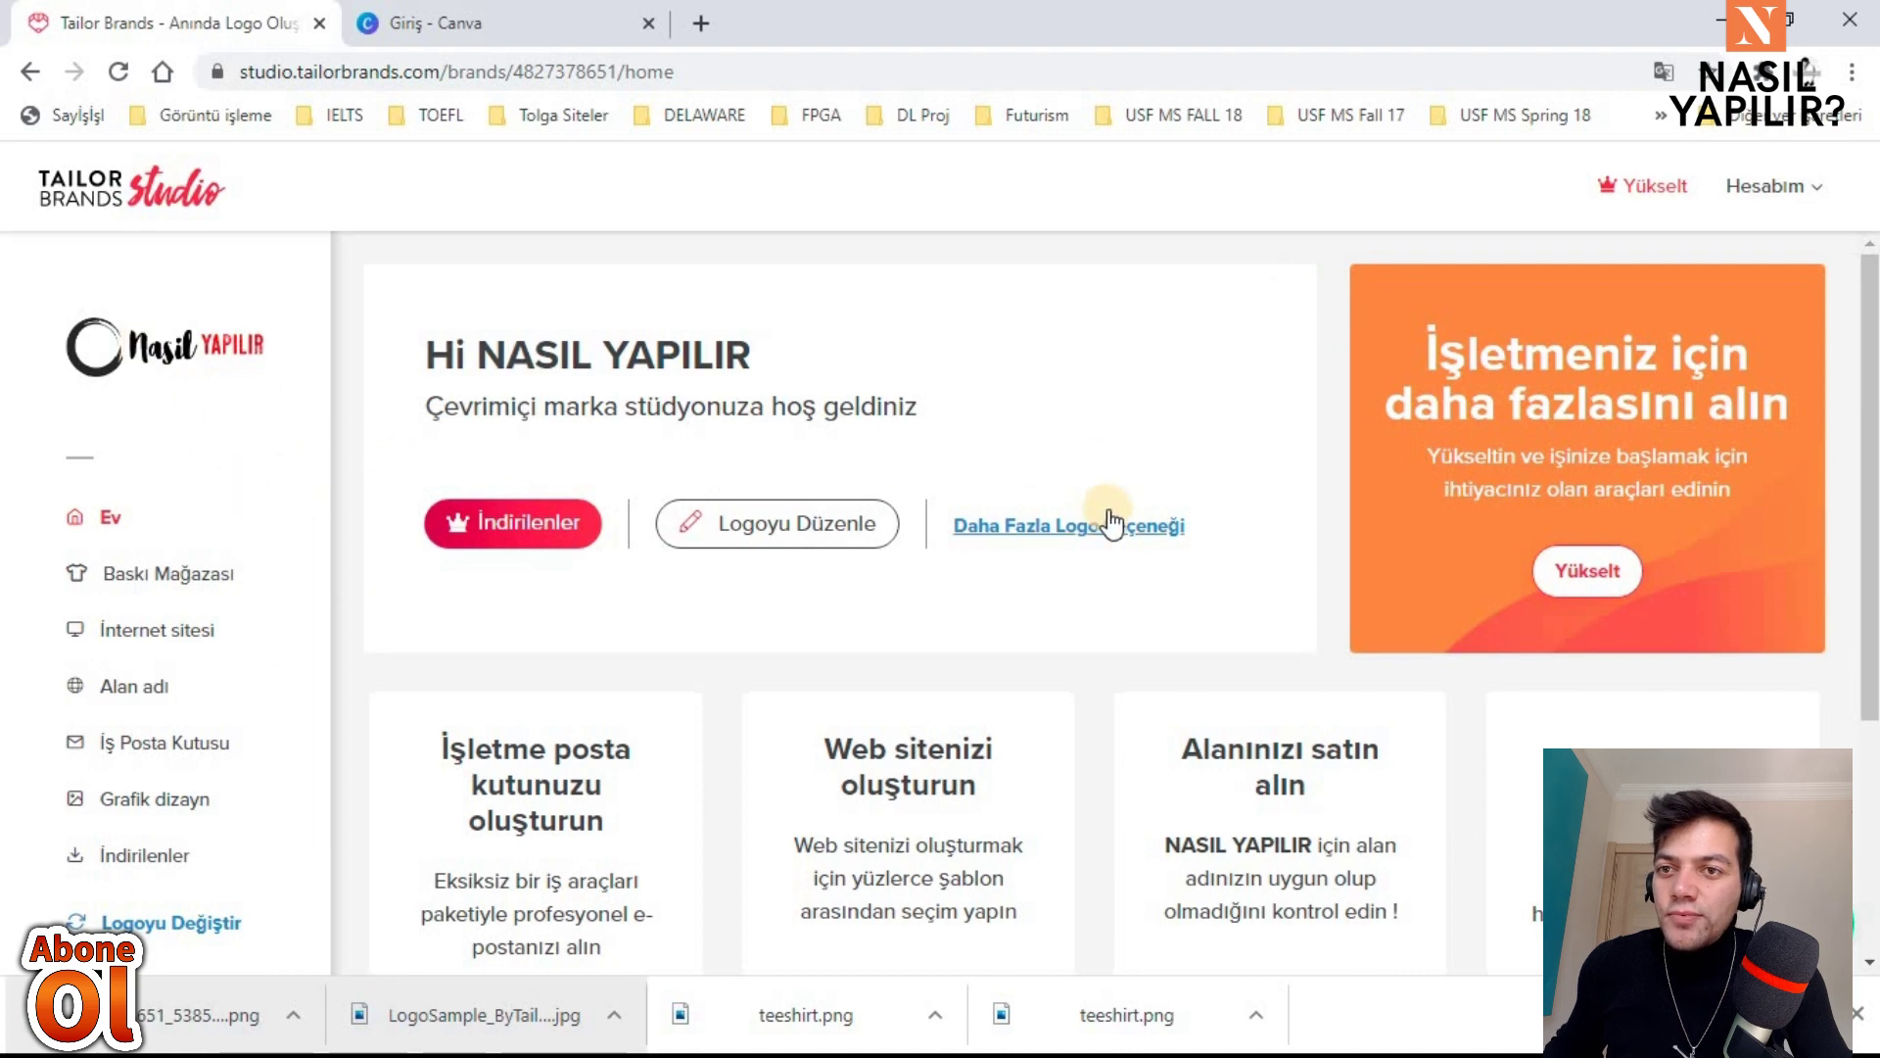
left_click(772, 527)
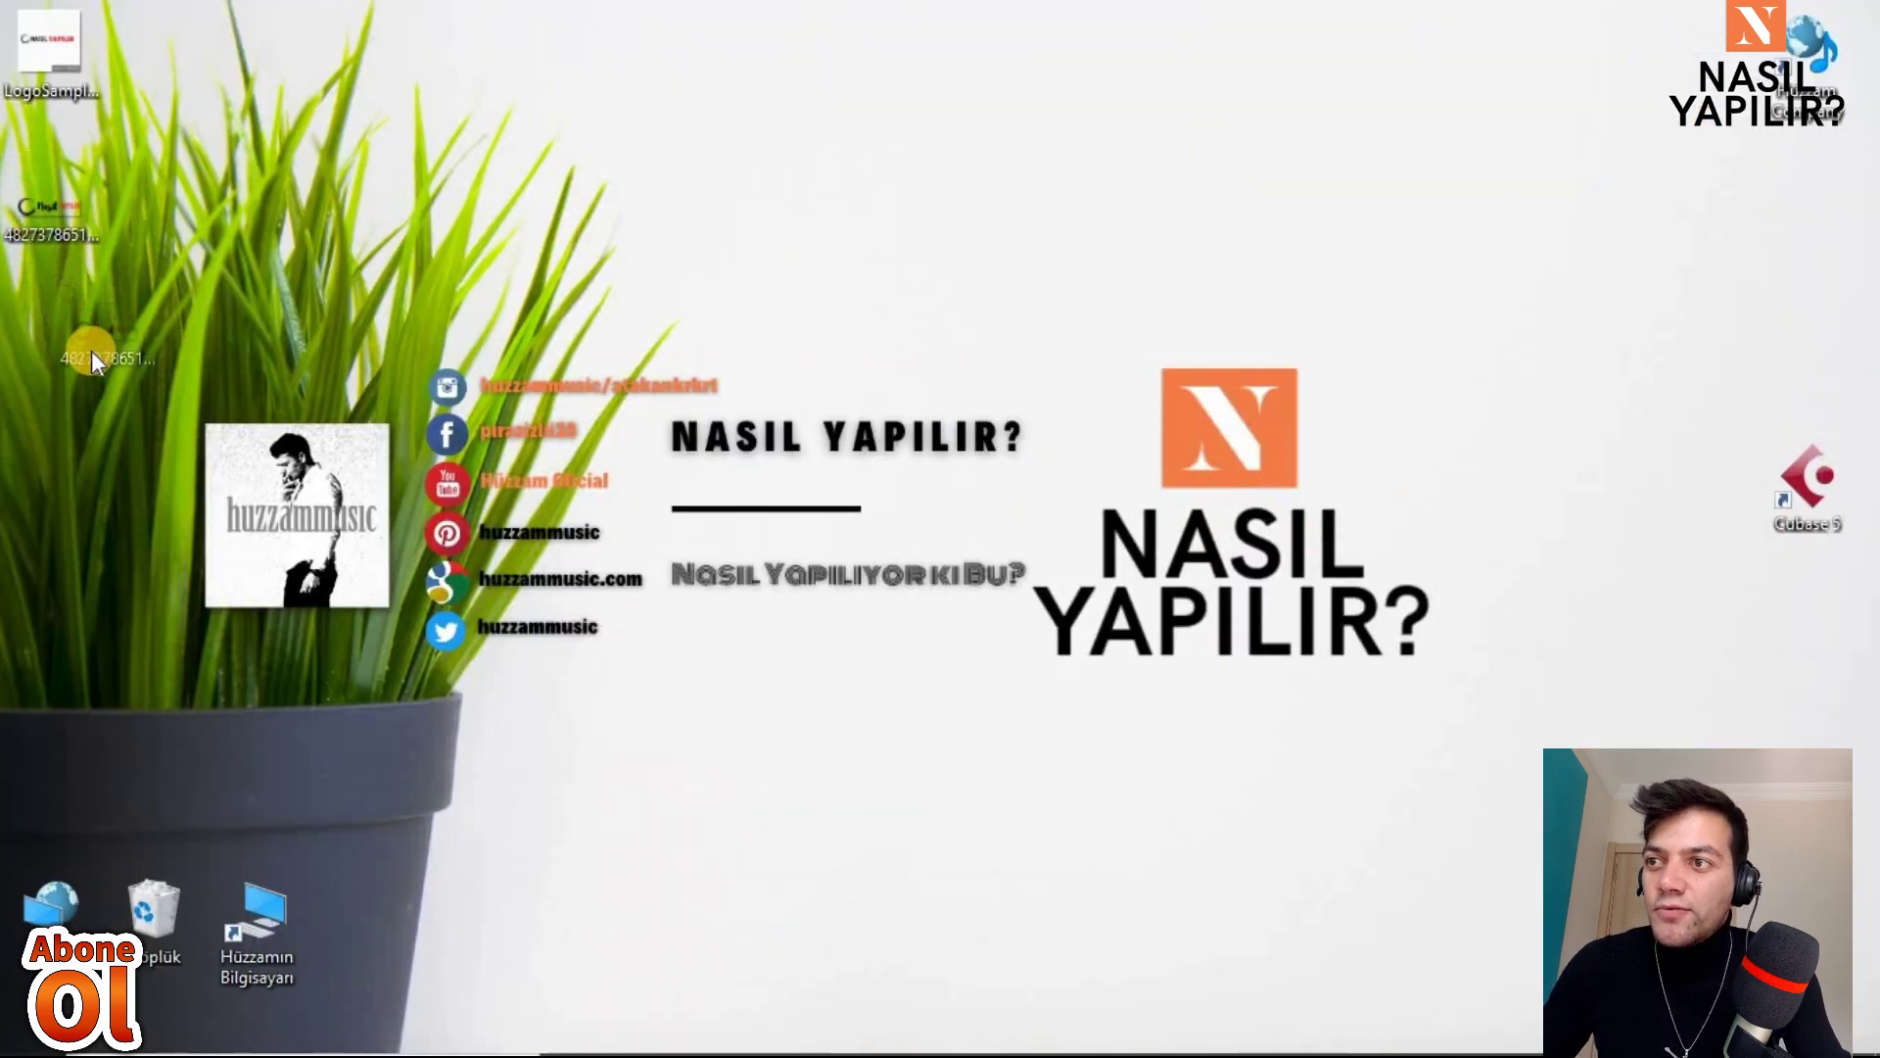
Step: Place the saved logo PNG icon in the top-left row and delete LogoSample_ByTailorBrands
left_click_drag(93, 355, 157, 345)
scroll(147, 470, "up", 3)
scroll(138, 480, "up", 1)
scroll(141, 483, "up", 1)
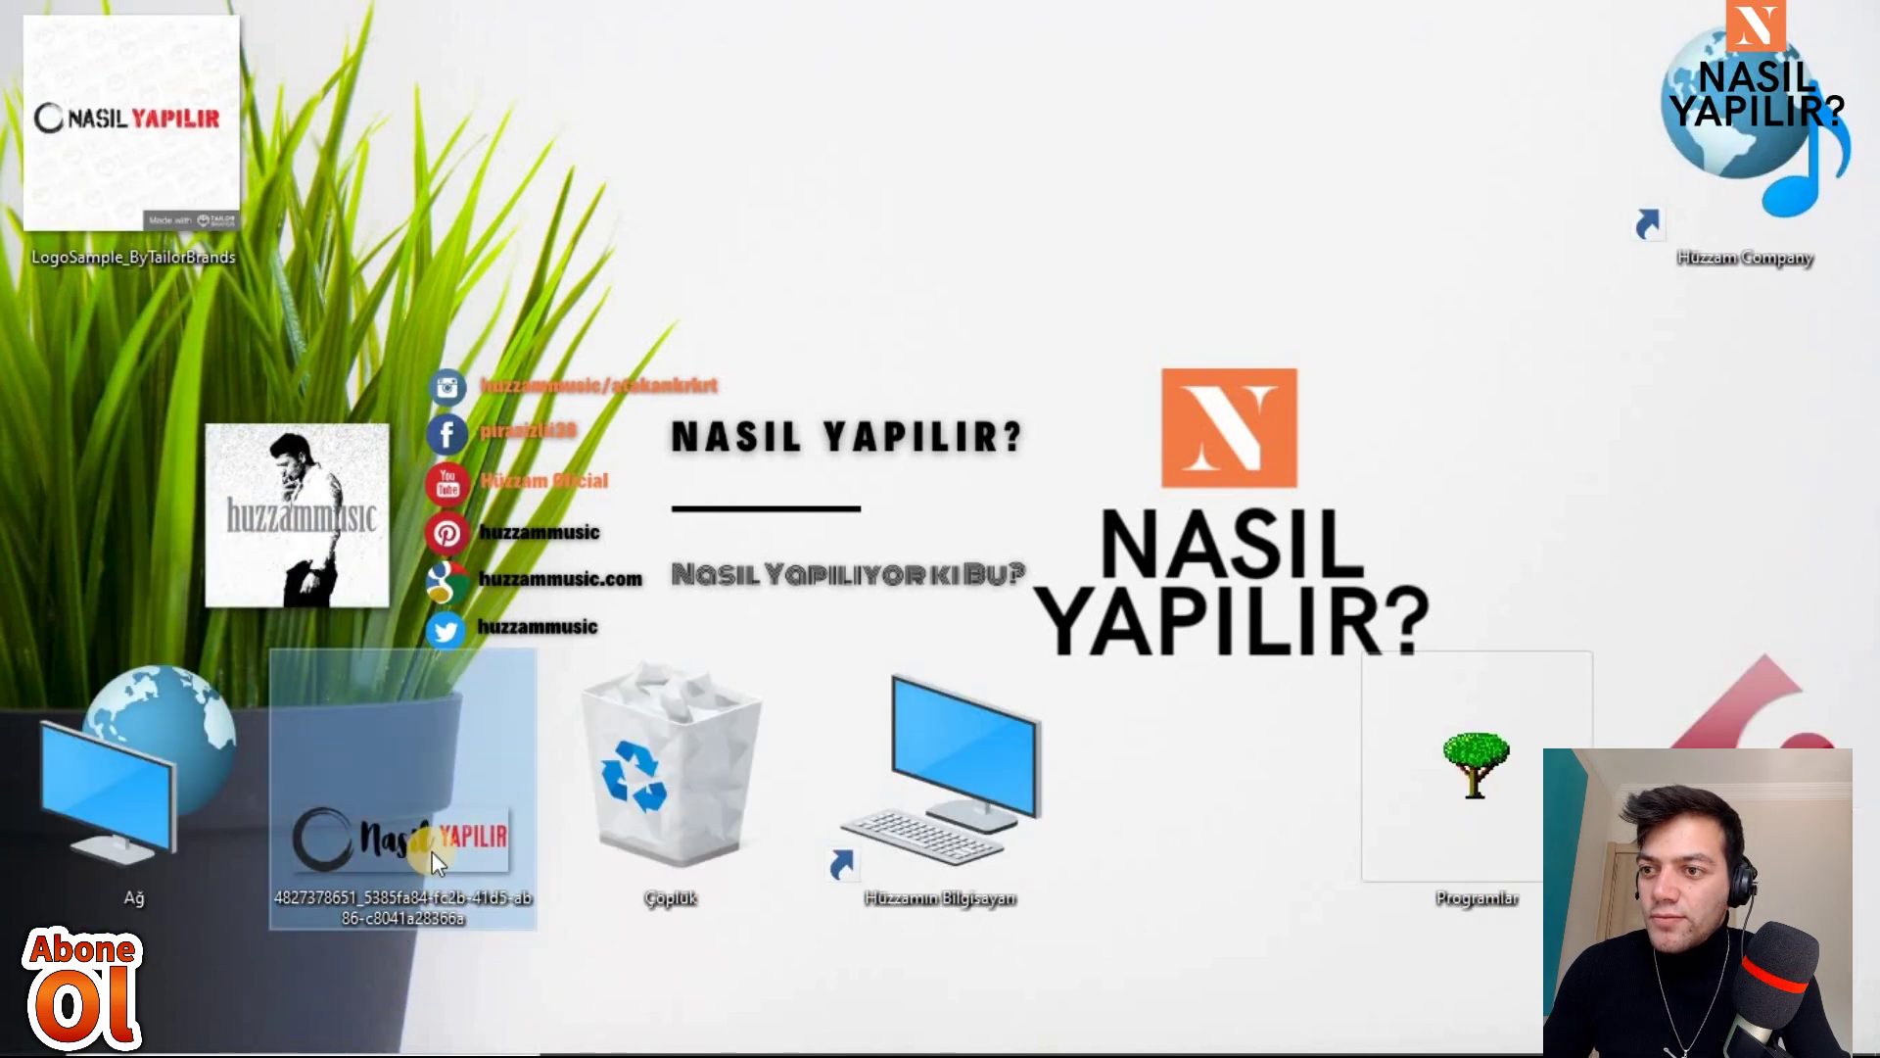
left_click_drag(344, 395, 488, 204)
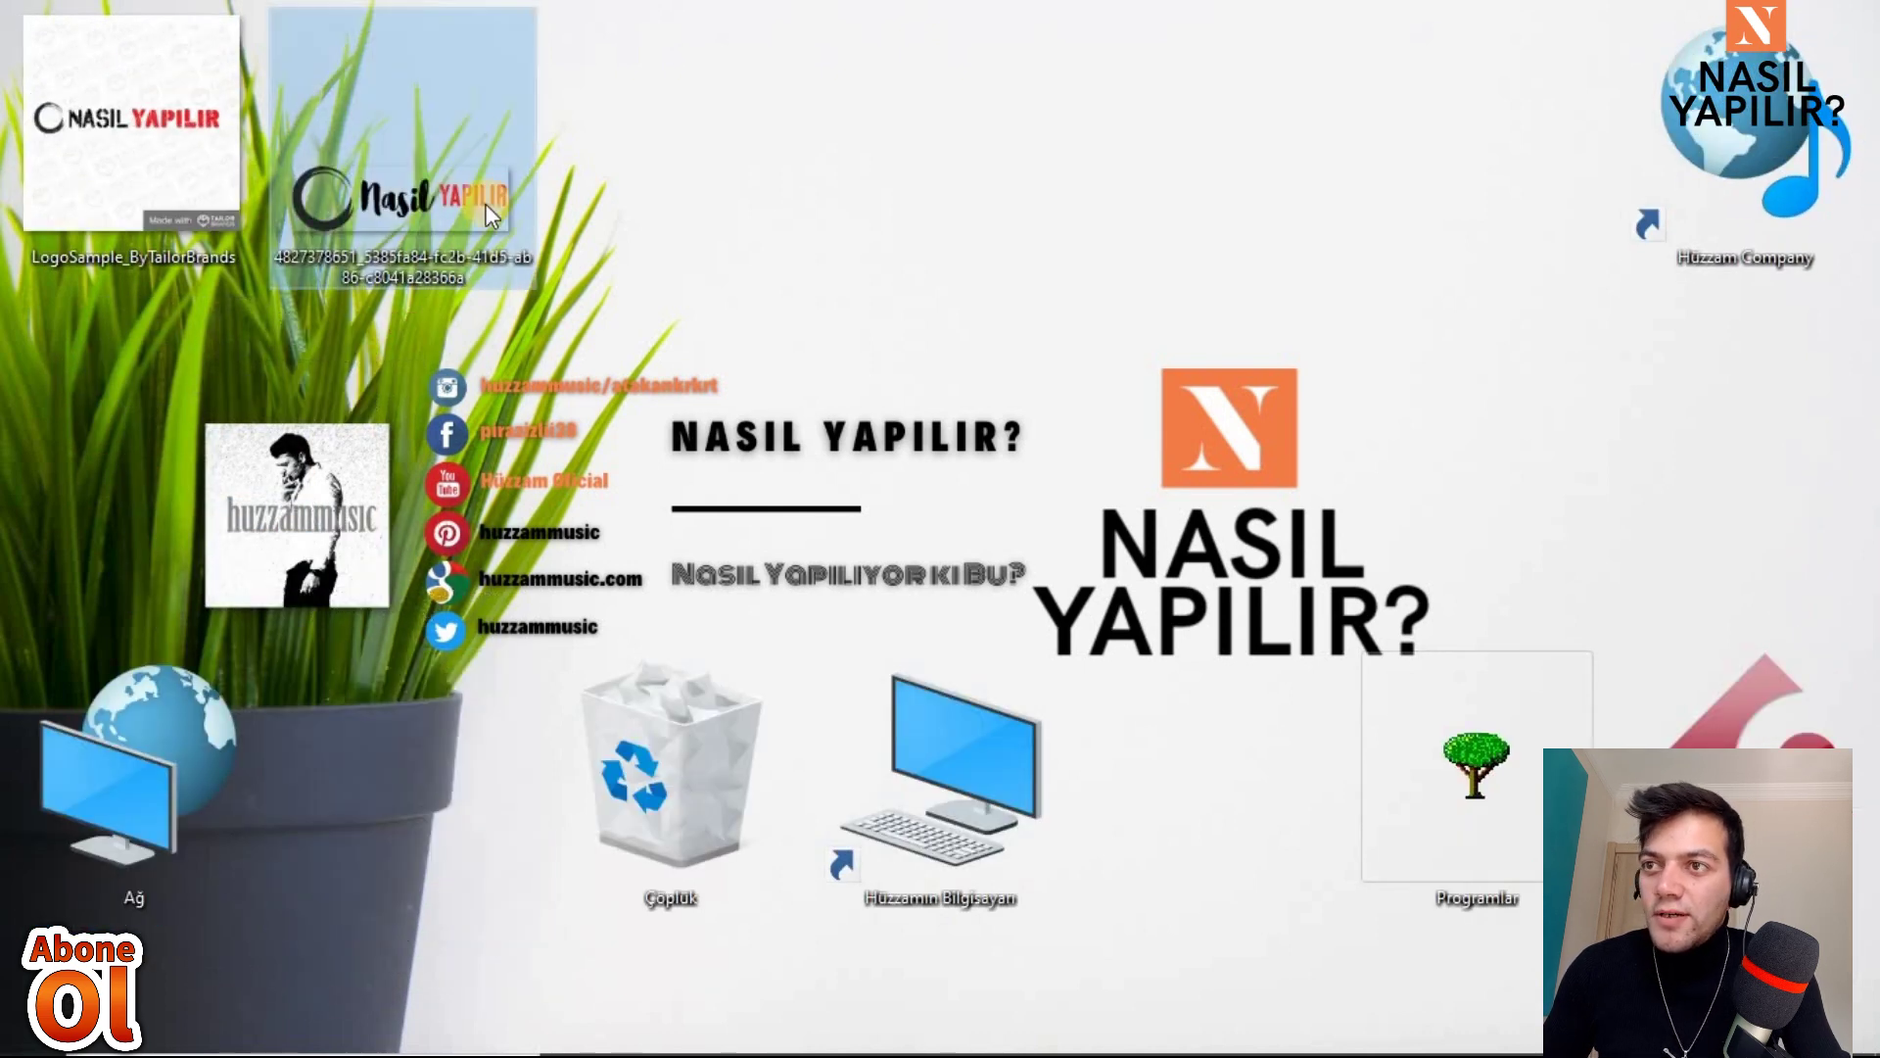
mouse_move(1042, 200)
left_mouse_down()
mouse_move(456, 203)
mouse_move(397, 255)
left_mouse_up()
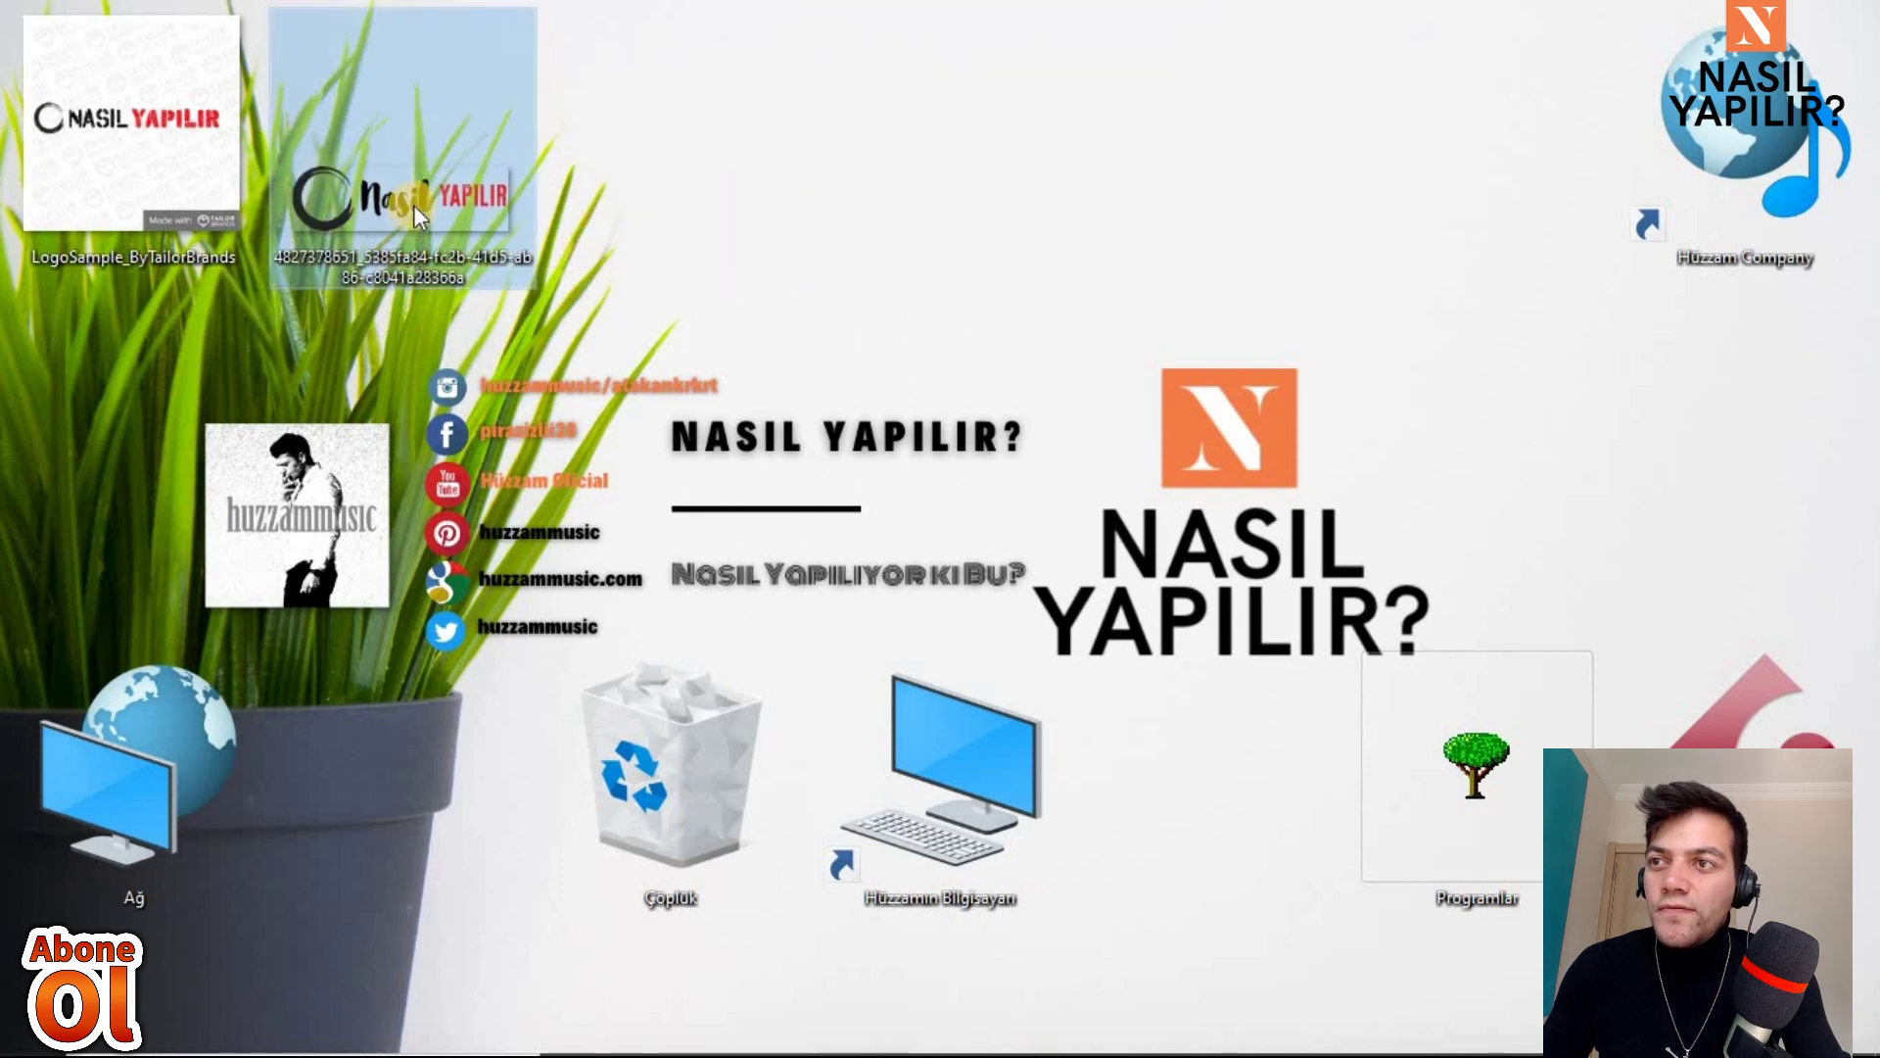
left_click(113, 147)
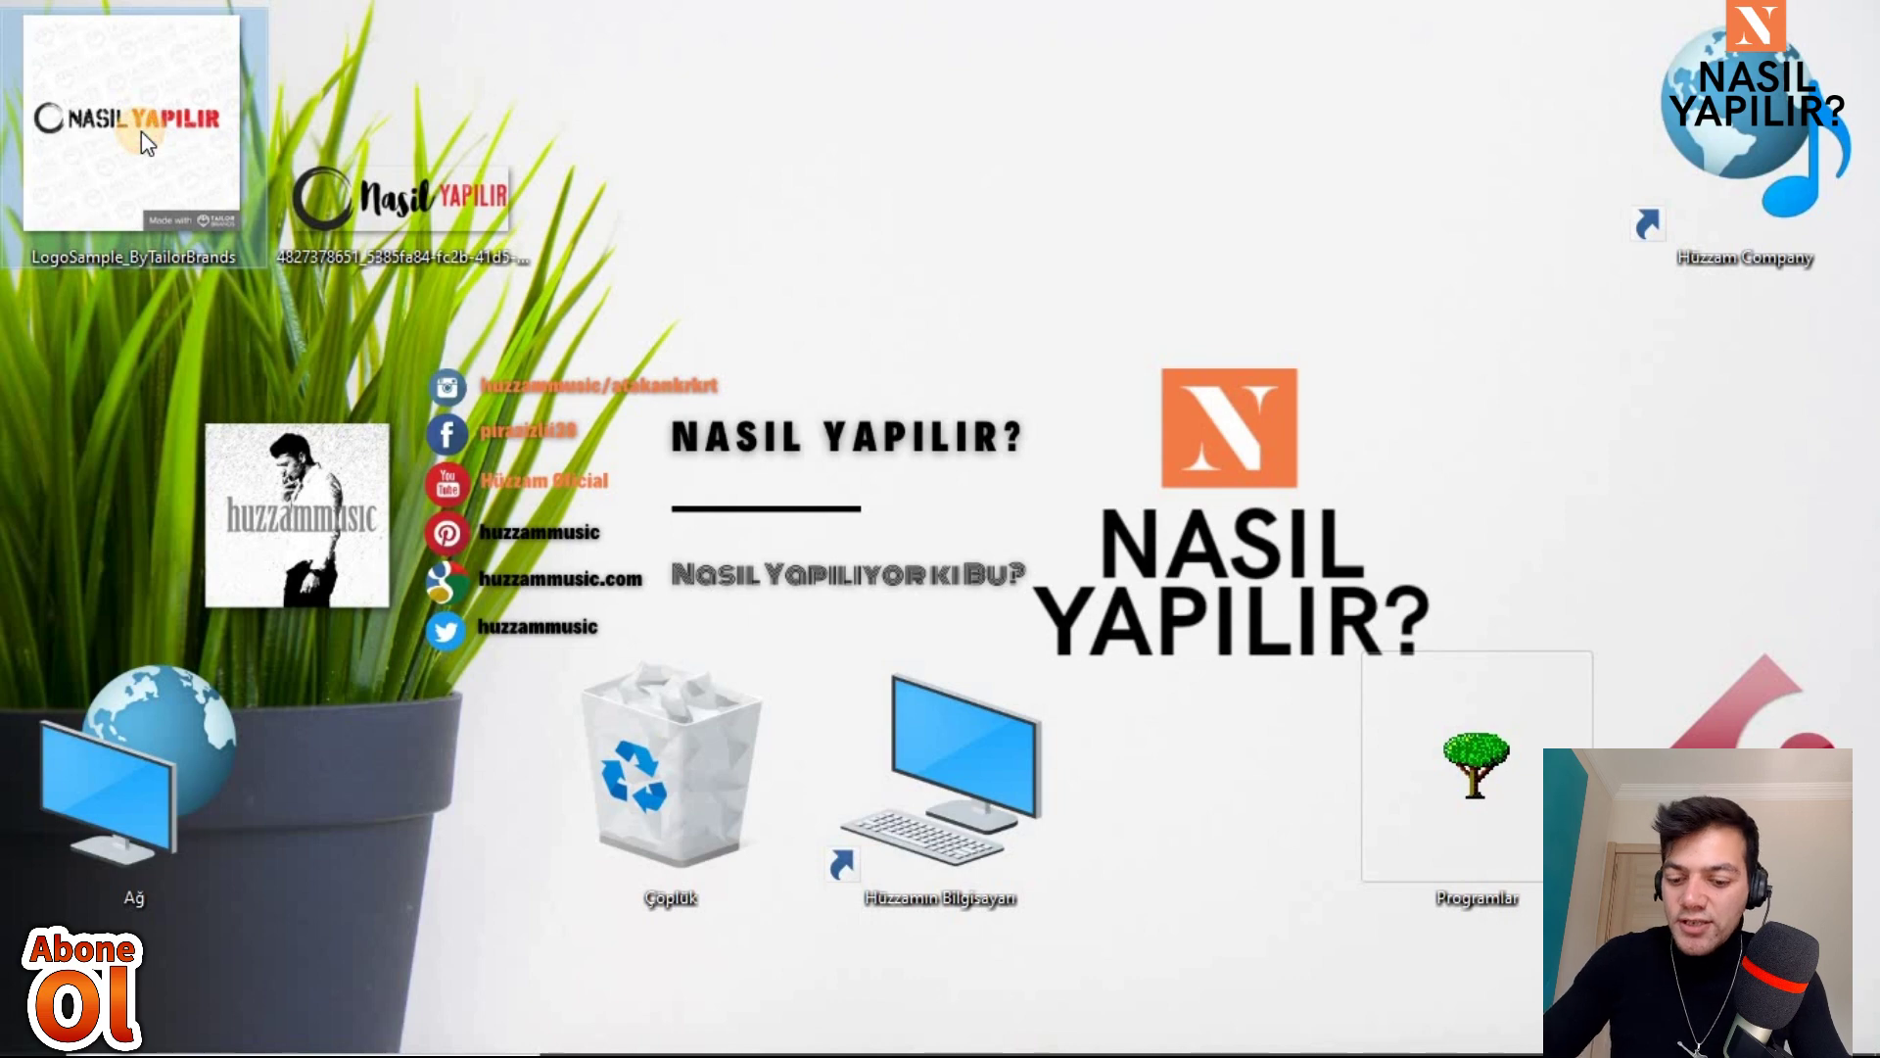
key("Delete")
Step: Shrink the desktop icons, move the Recycle Bin, Computer, Programlar and Cubase 5 icons aside, and return to Chrome
scroll(1087, 524, "down", 2)
scroll(1097, 529, "down", 1)
scroll(1087, 524, "down", 1)
scroll(1079, 524, "down", 1)
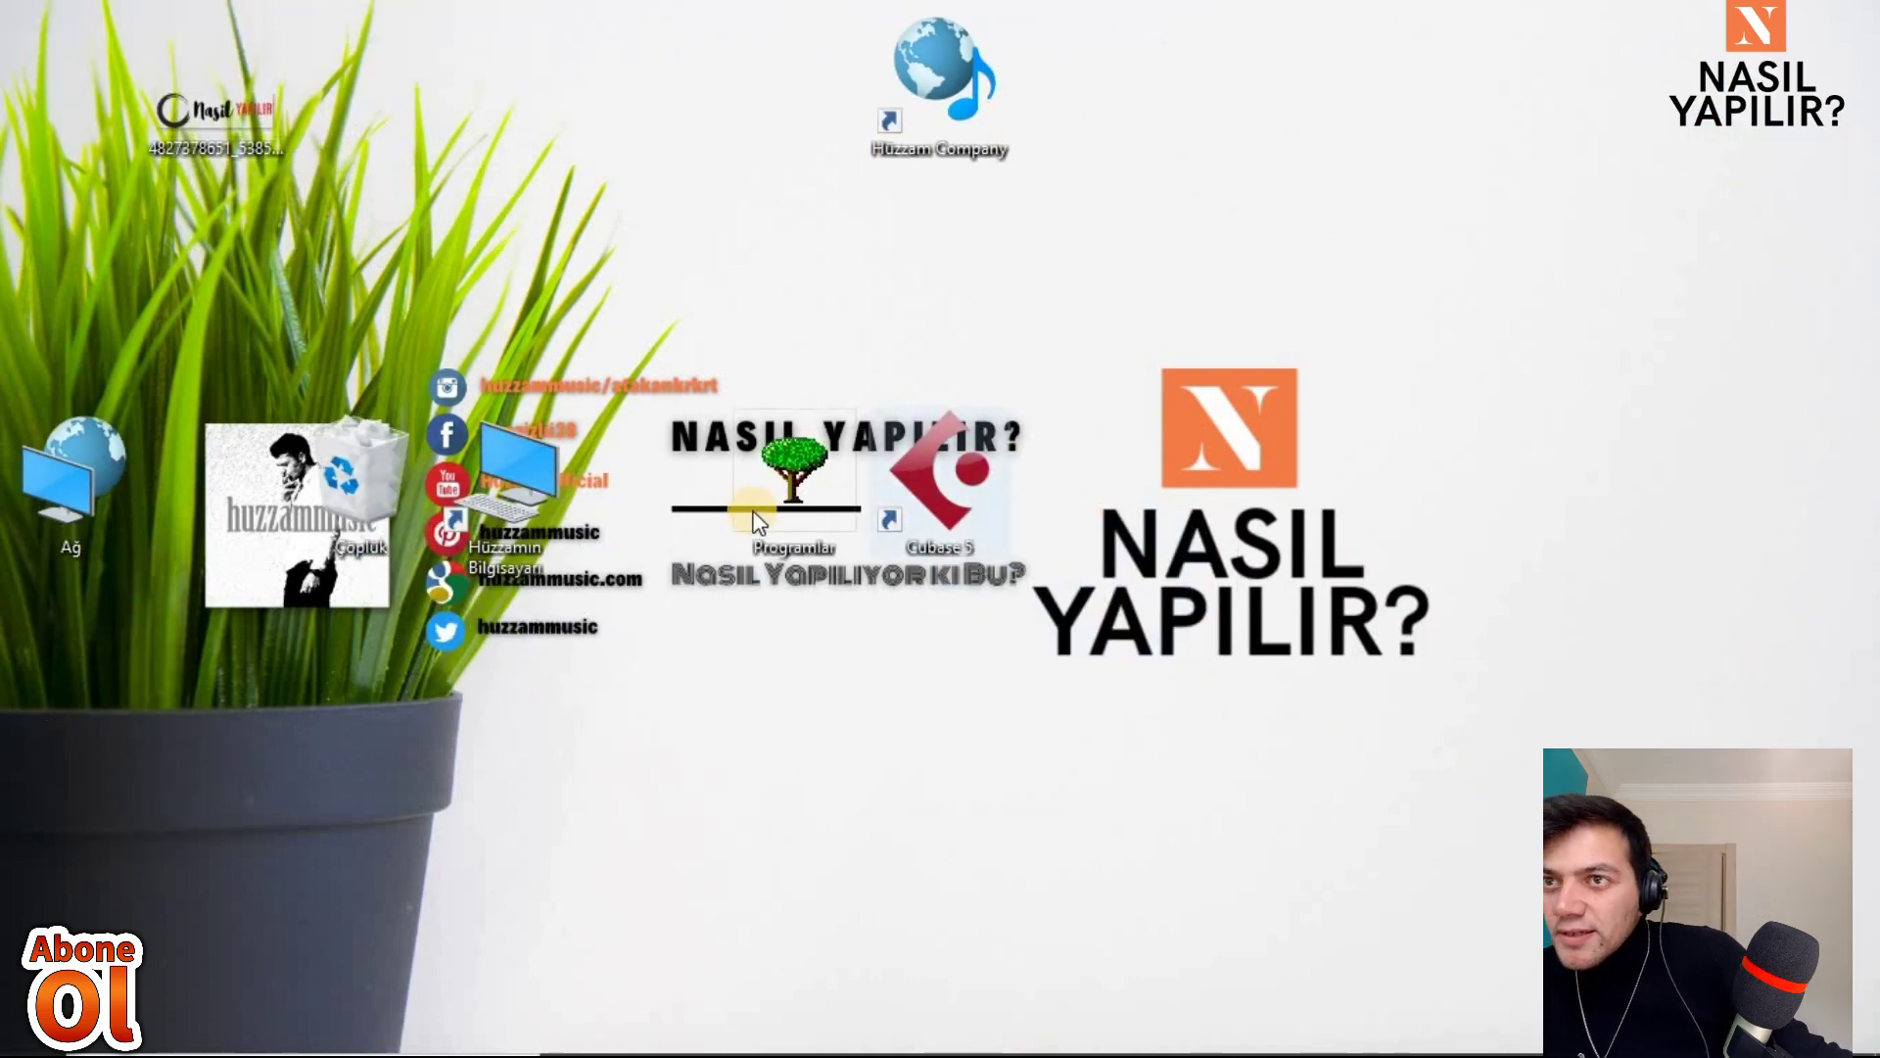
scroll(754, 524, "down", 1)
scroll(754, 524, "down", 1)
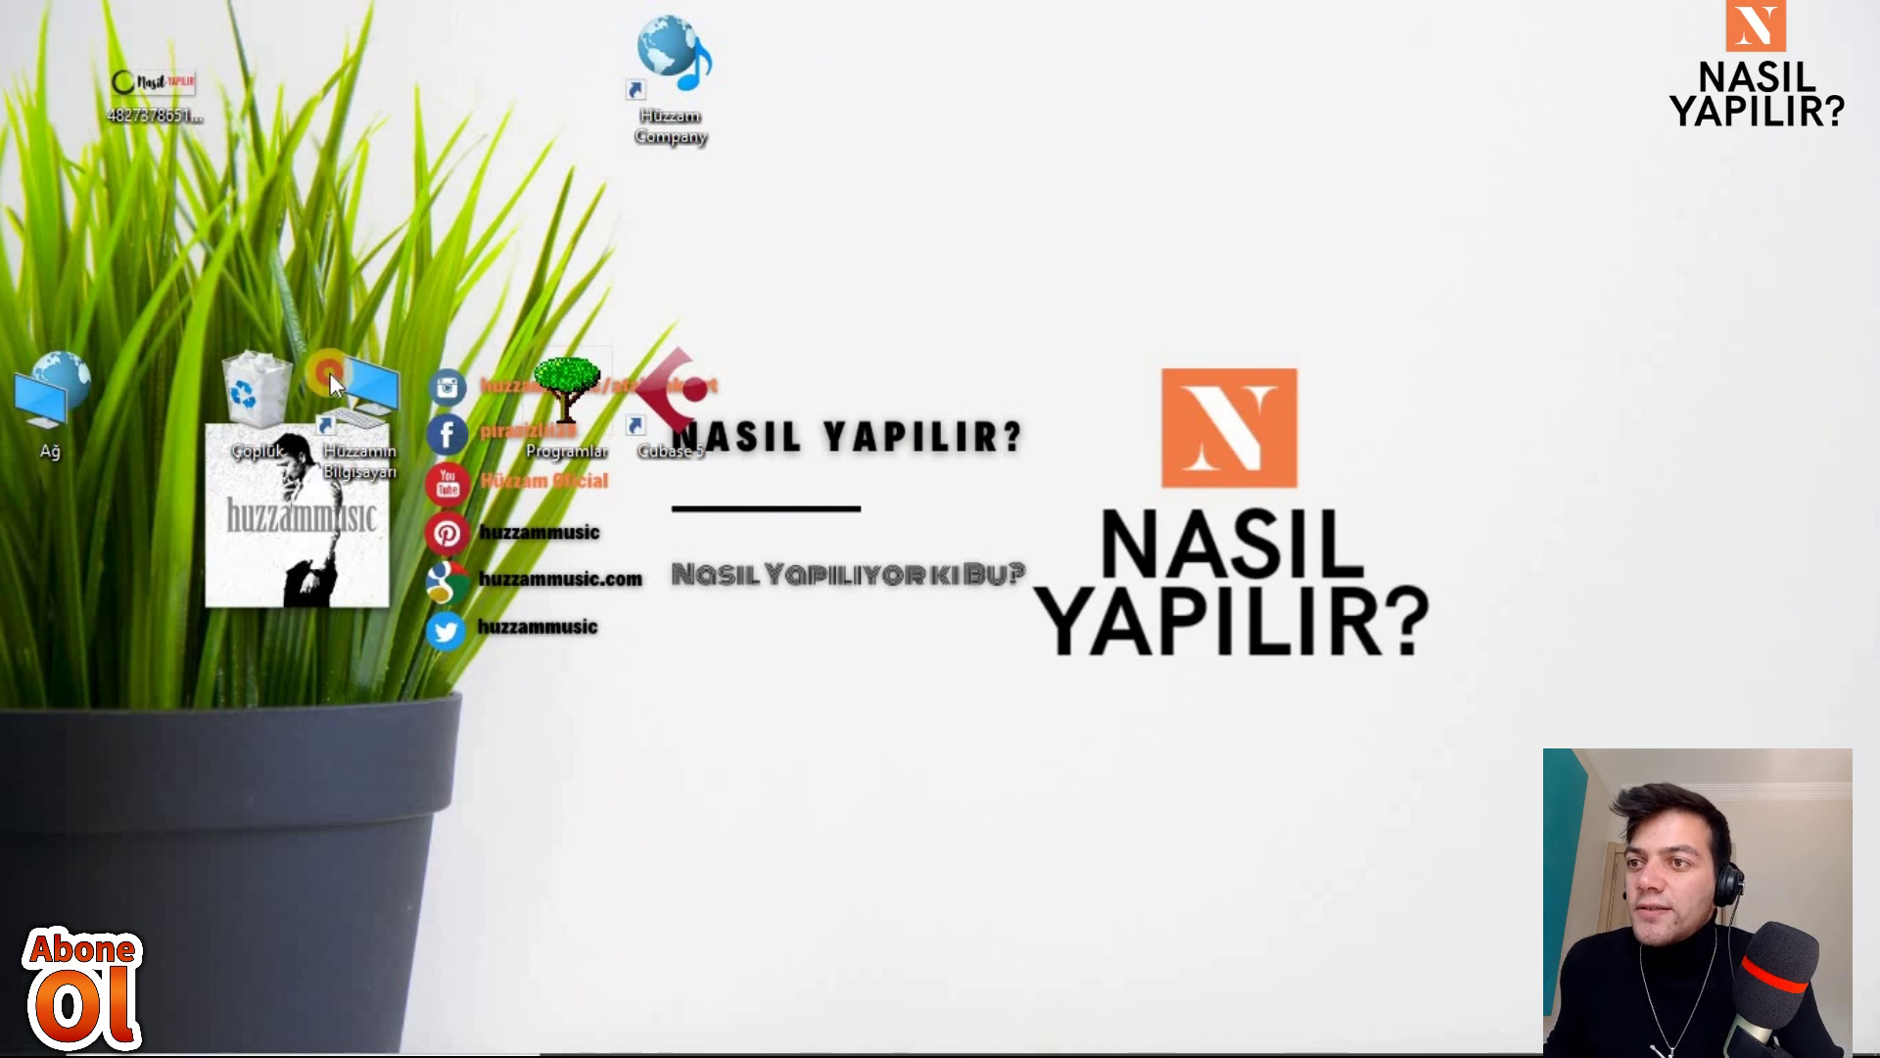
left_click_drag(330, 380, 607, 431)
left_click_drag(1211, 685, 1028, 739)
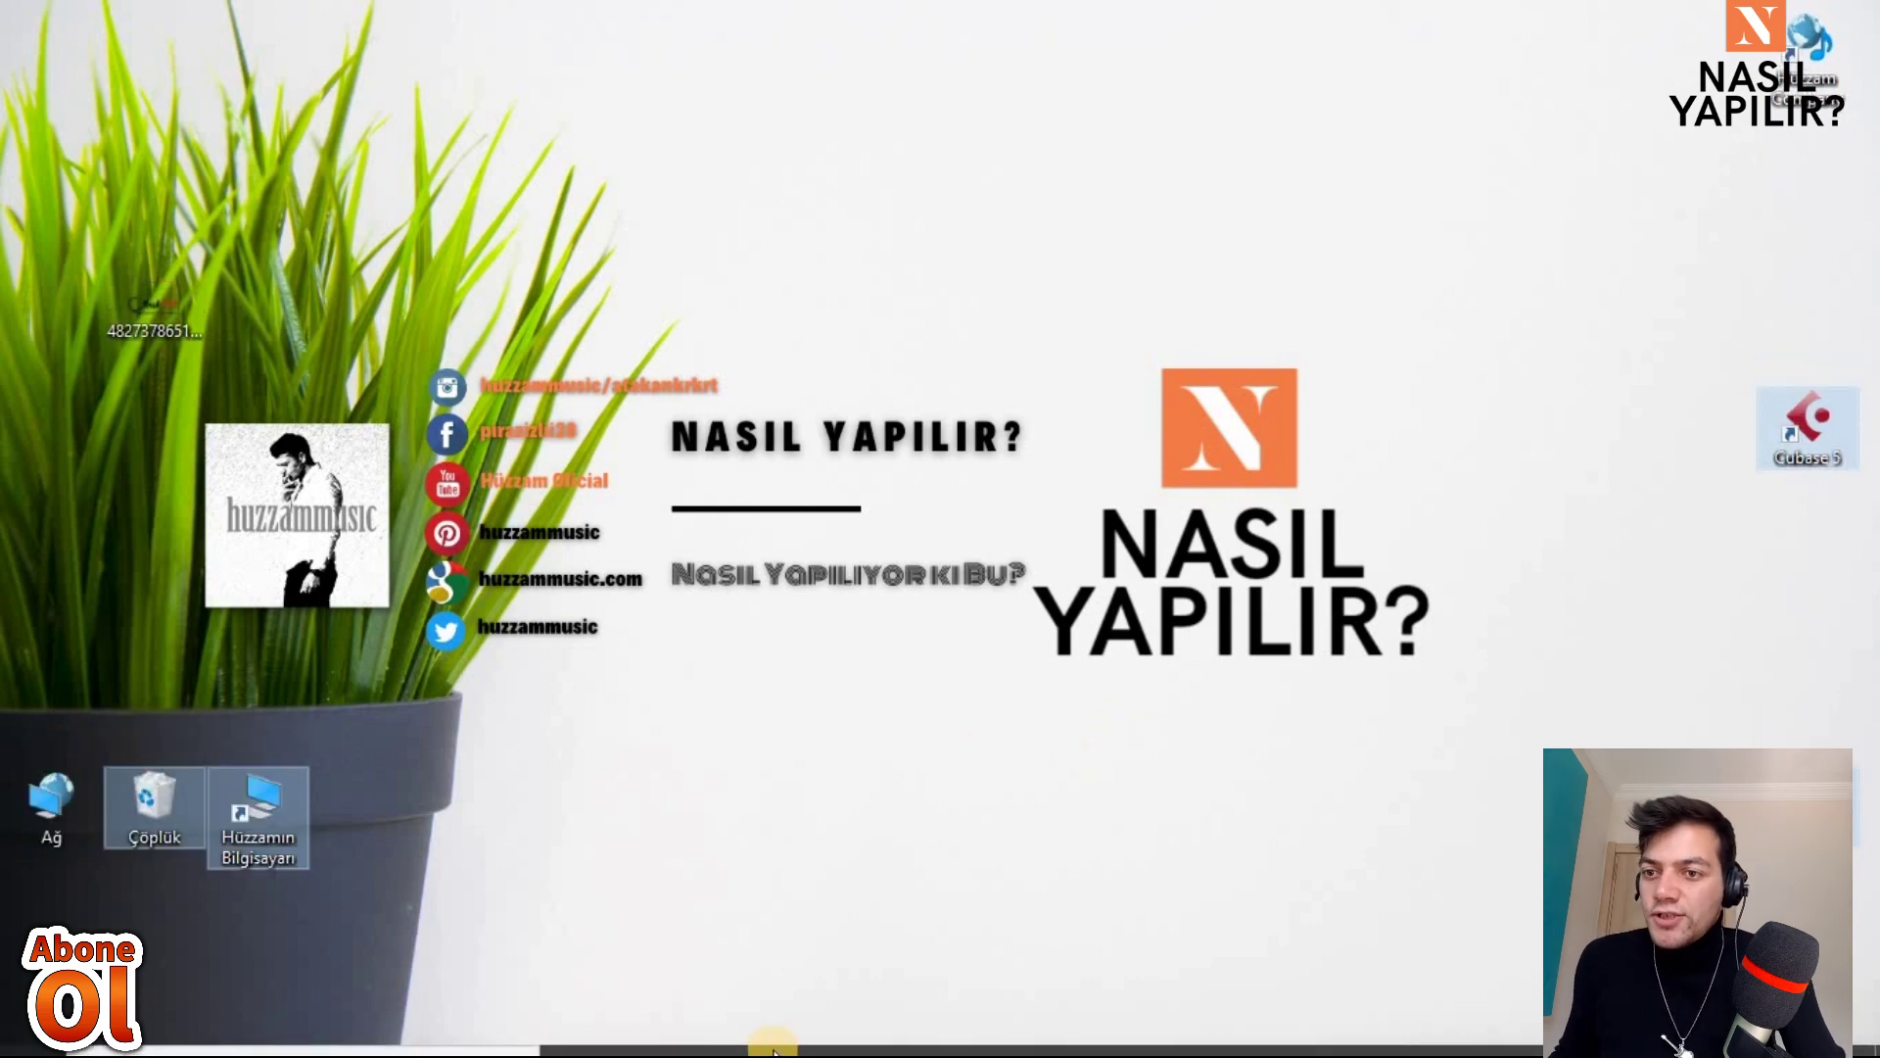
left_click(1102, 1040)
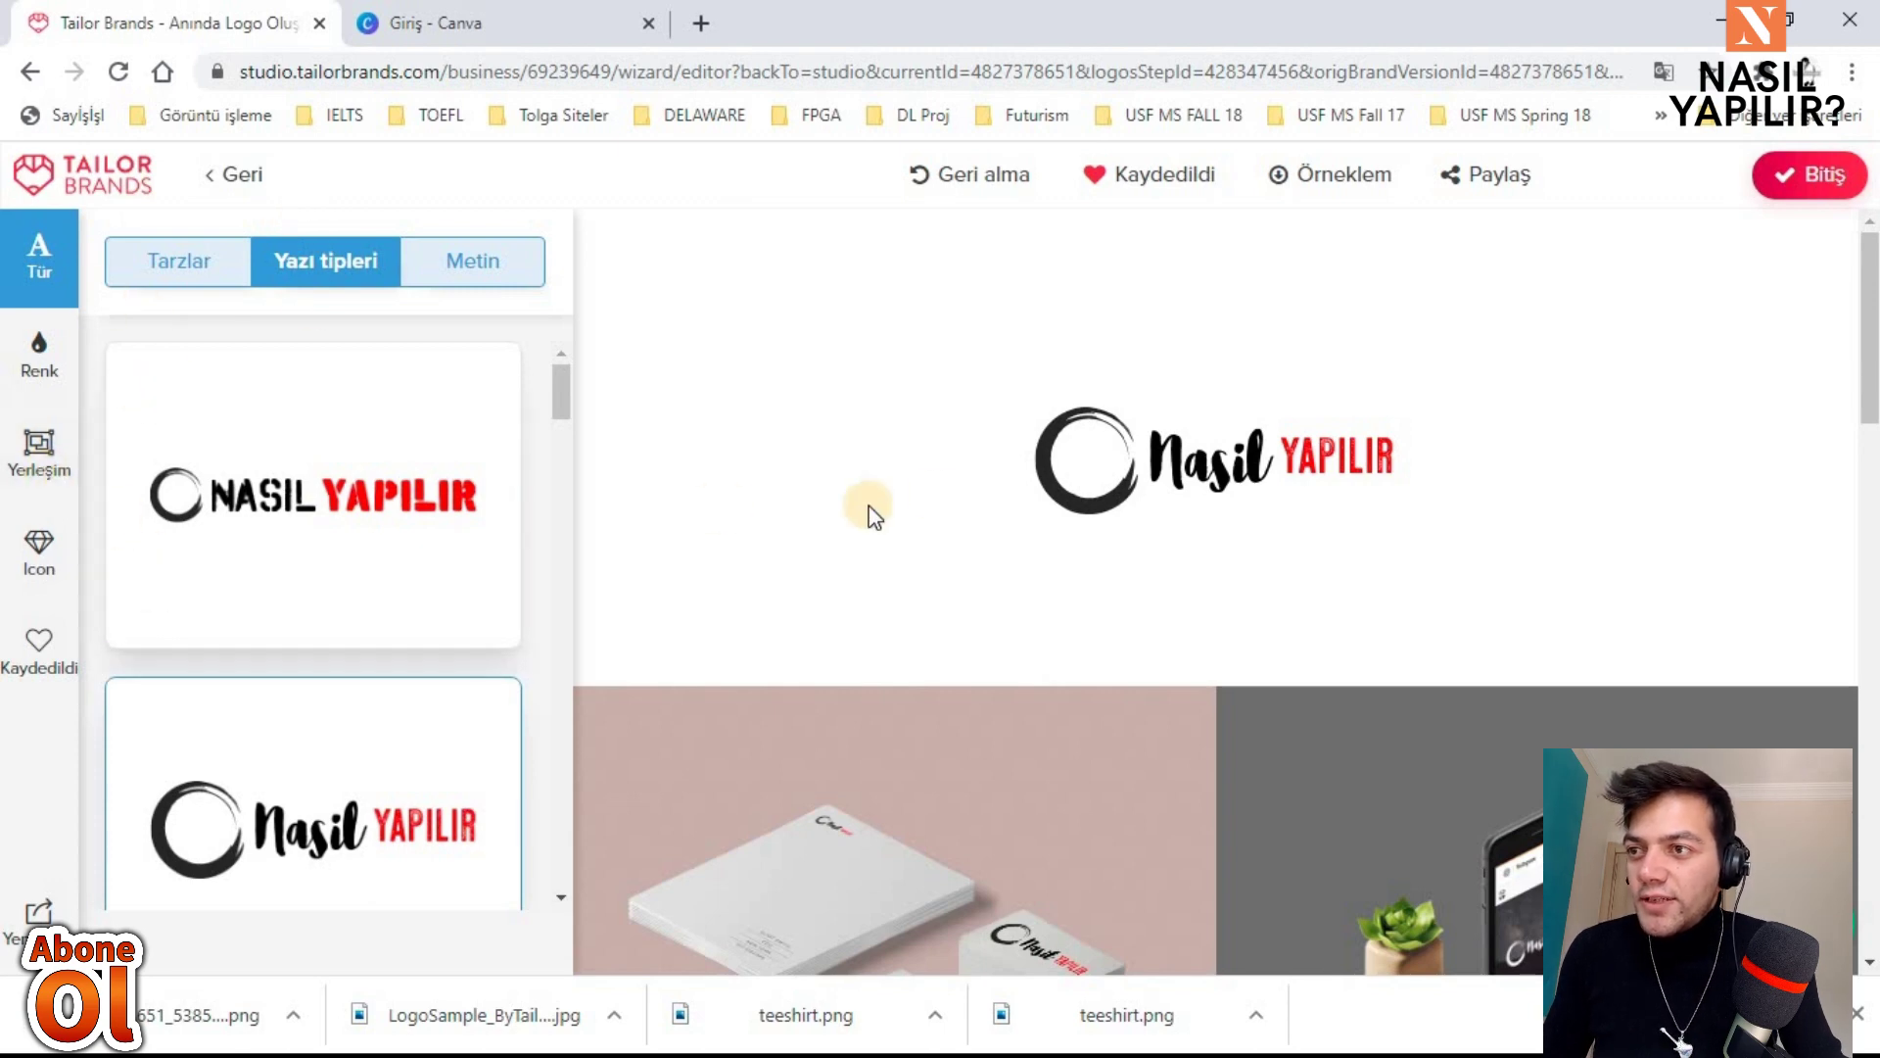
Step: Browse the black-circle logo's font options and mockup previews in the Tailor Brands editor
scroll(1008, 491, "down", 2)
scroll(1280, 461, "down", 5)
scroll(1469, 440, "down", 3)
scroll(1496, 419, "up", 9)
scroll(1196, 556, "down", 3)
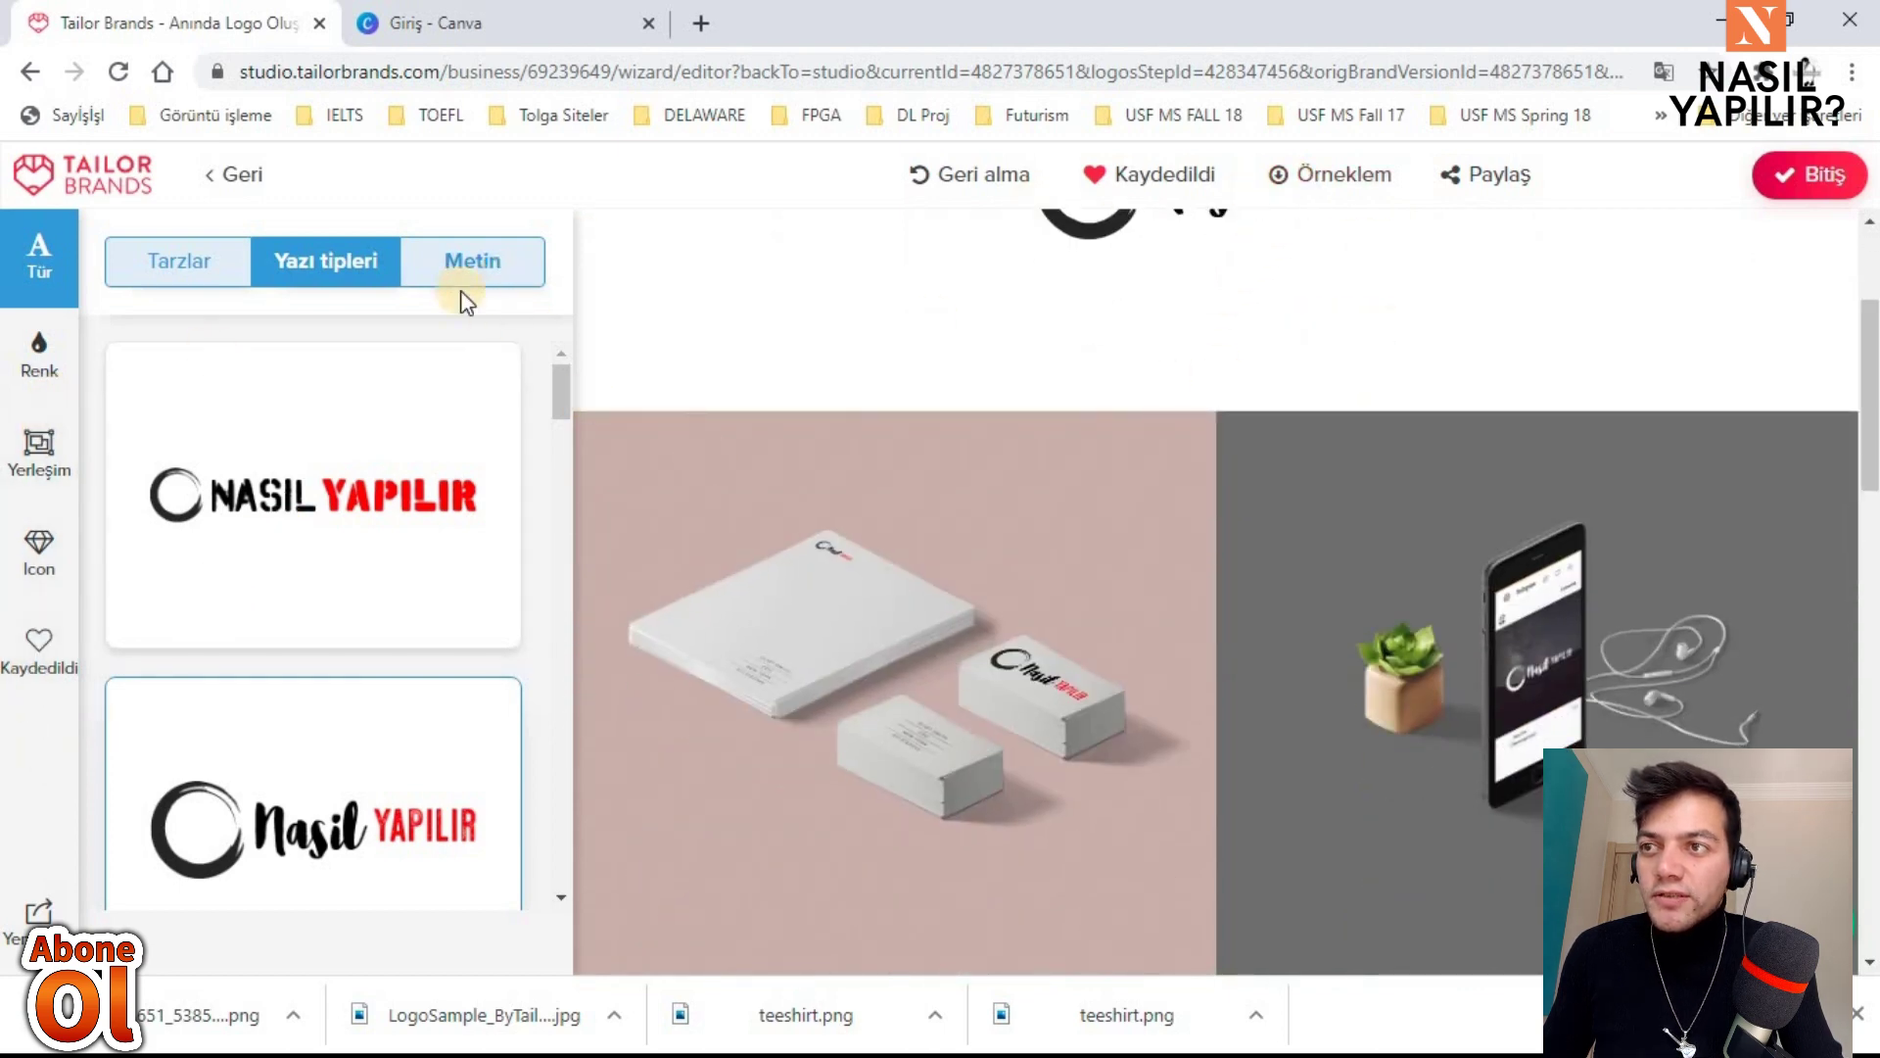
scroll(1155, 609, "down", 7)
scroll(1154, 609, "down", 3)
scroll(1184, 609, "up", 3)
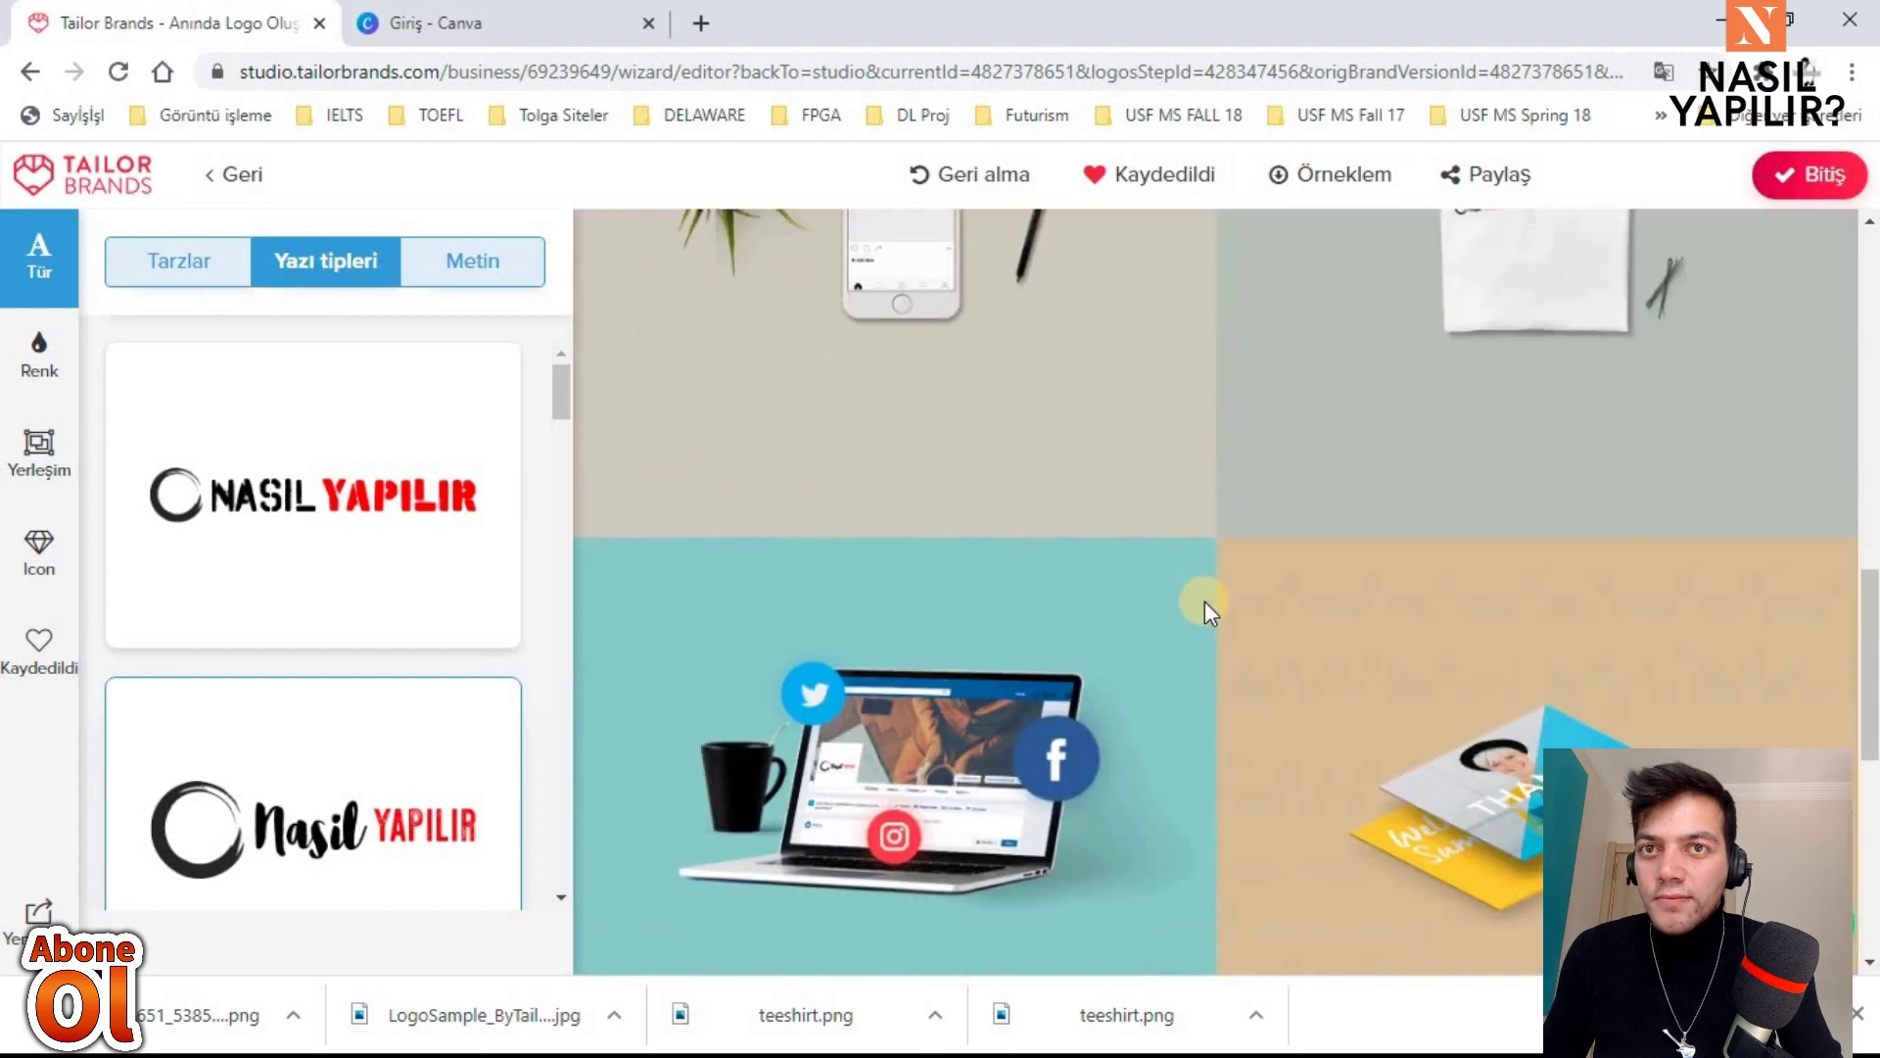
scroll(1214, 592, "down", 5)
scroll(1236, 600, "down", 5)
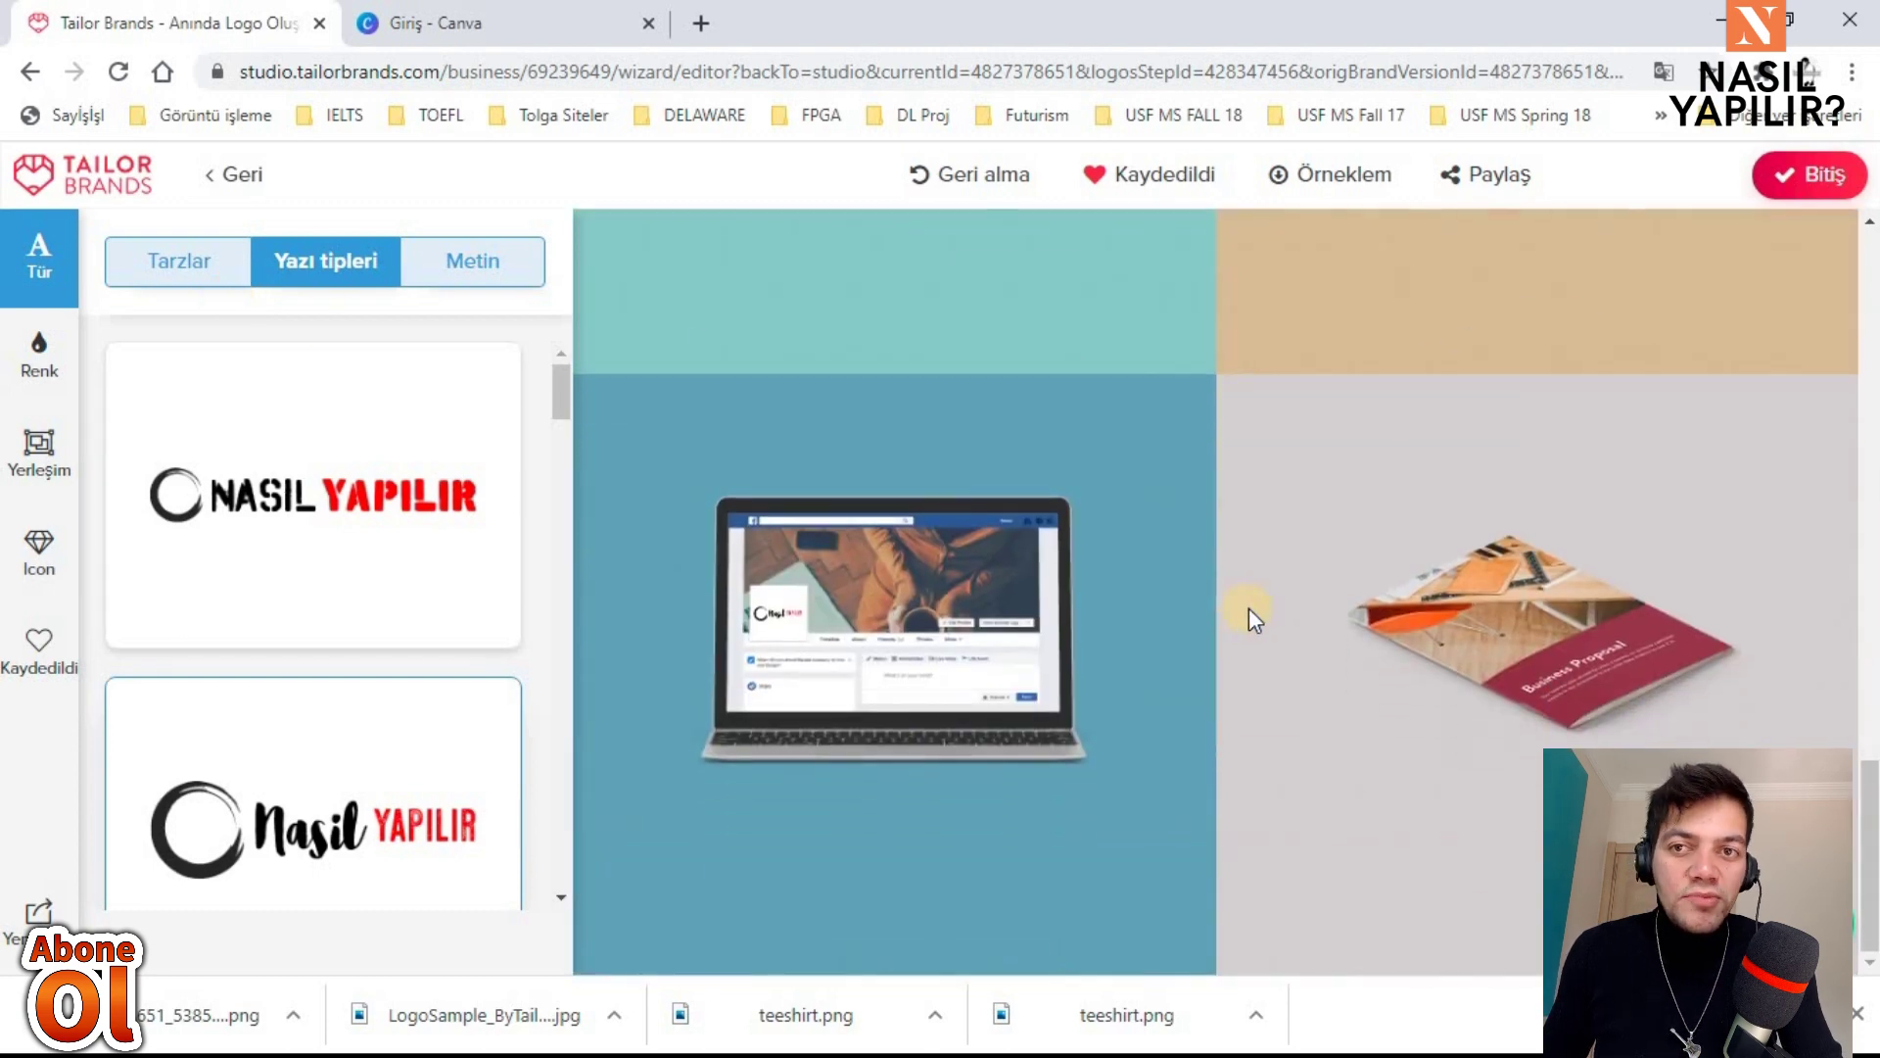
scroll(1283, 578, "up", 8)
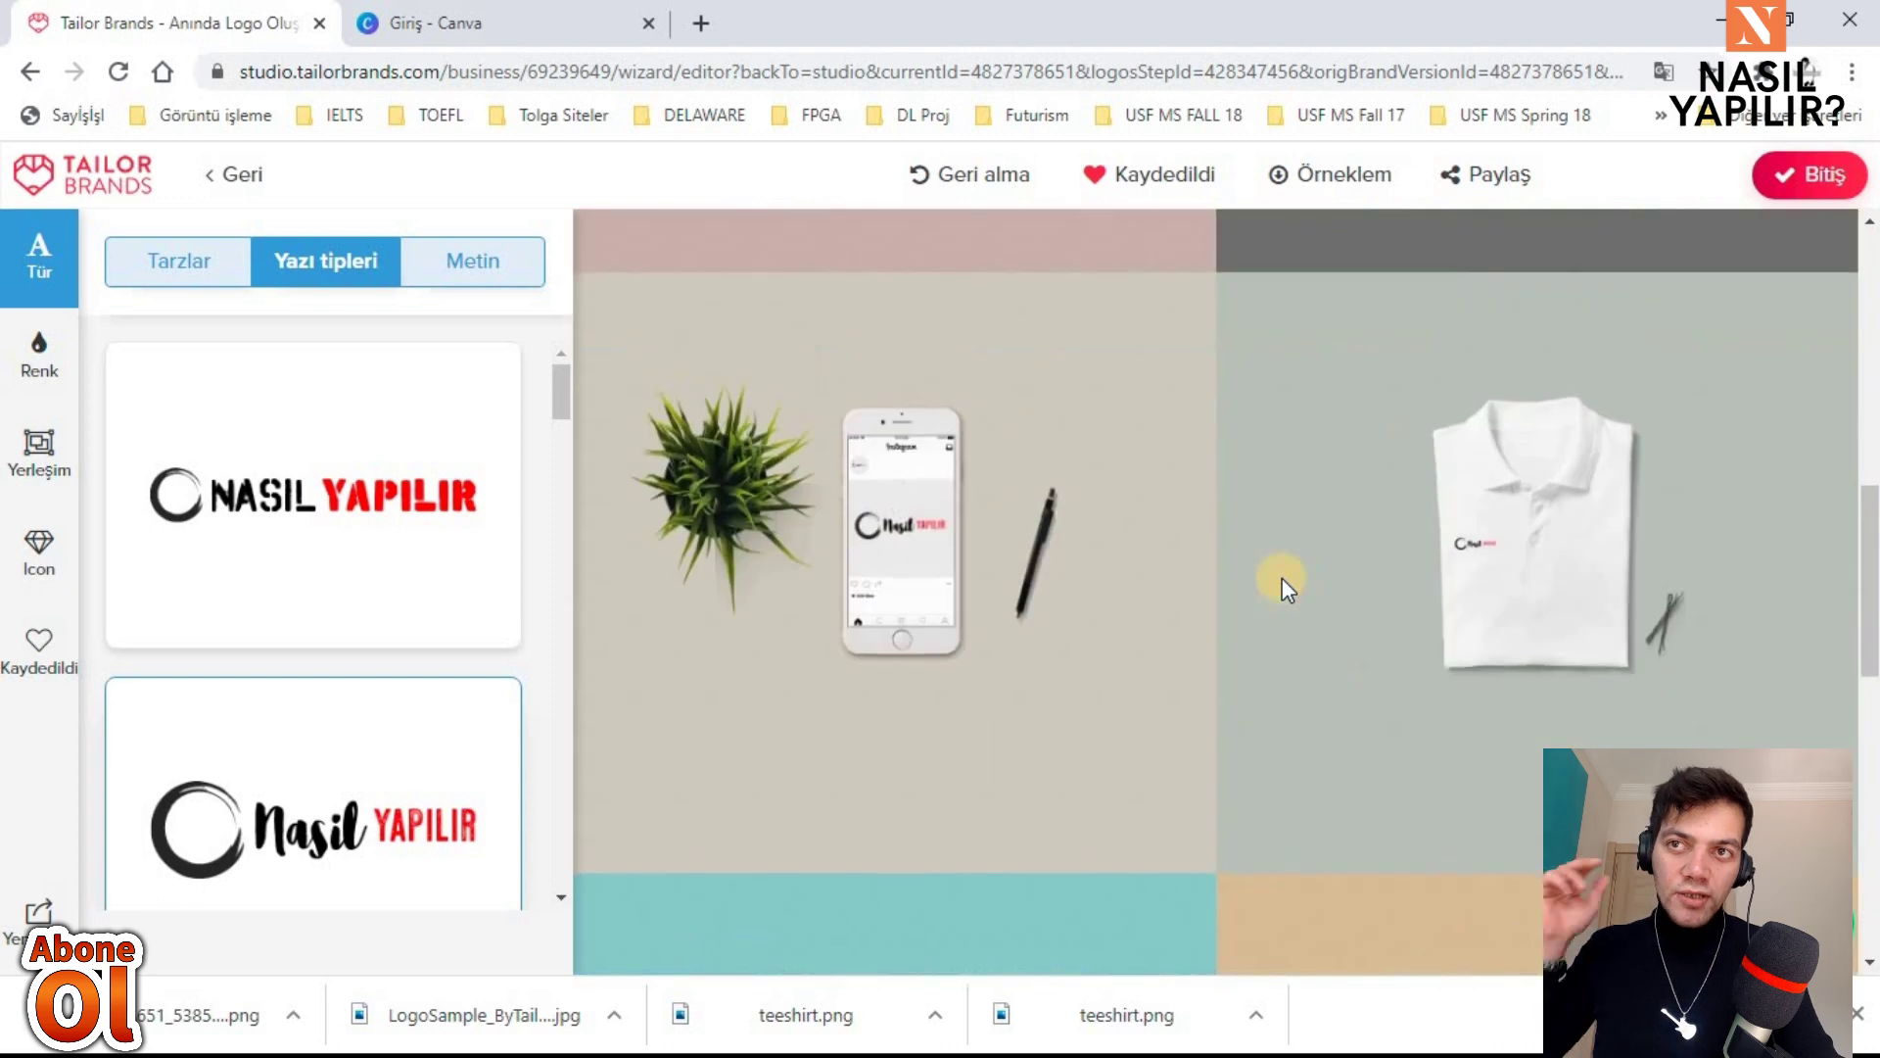
scroll(1283, 577, "up", 3)
scroll(1283, 578, "down", 3)
scroll(1283, 575, "up", 8)
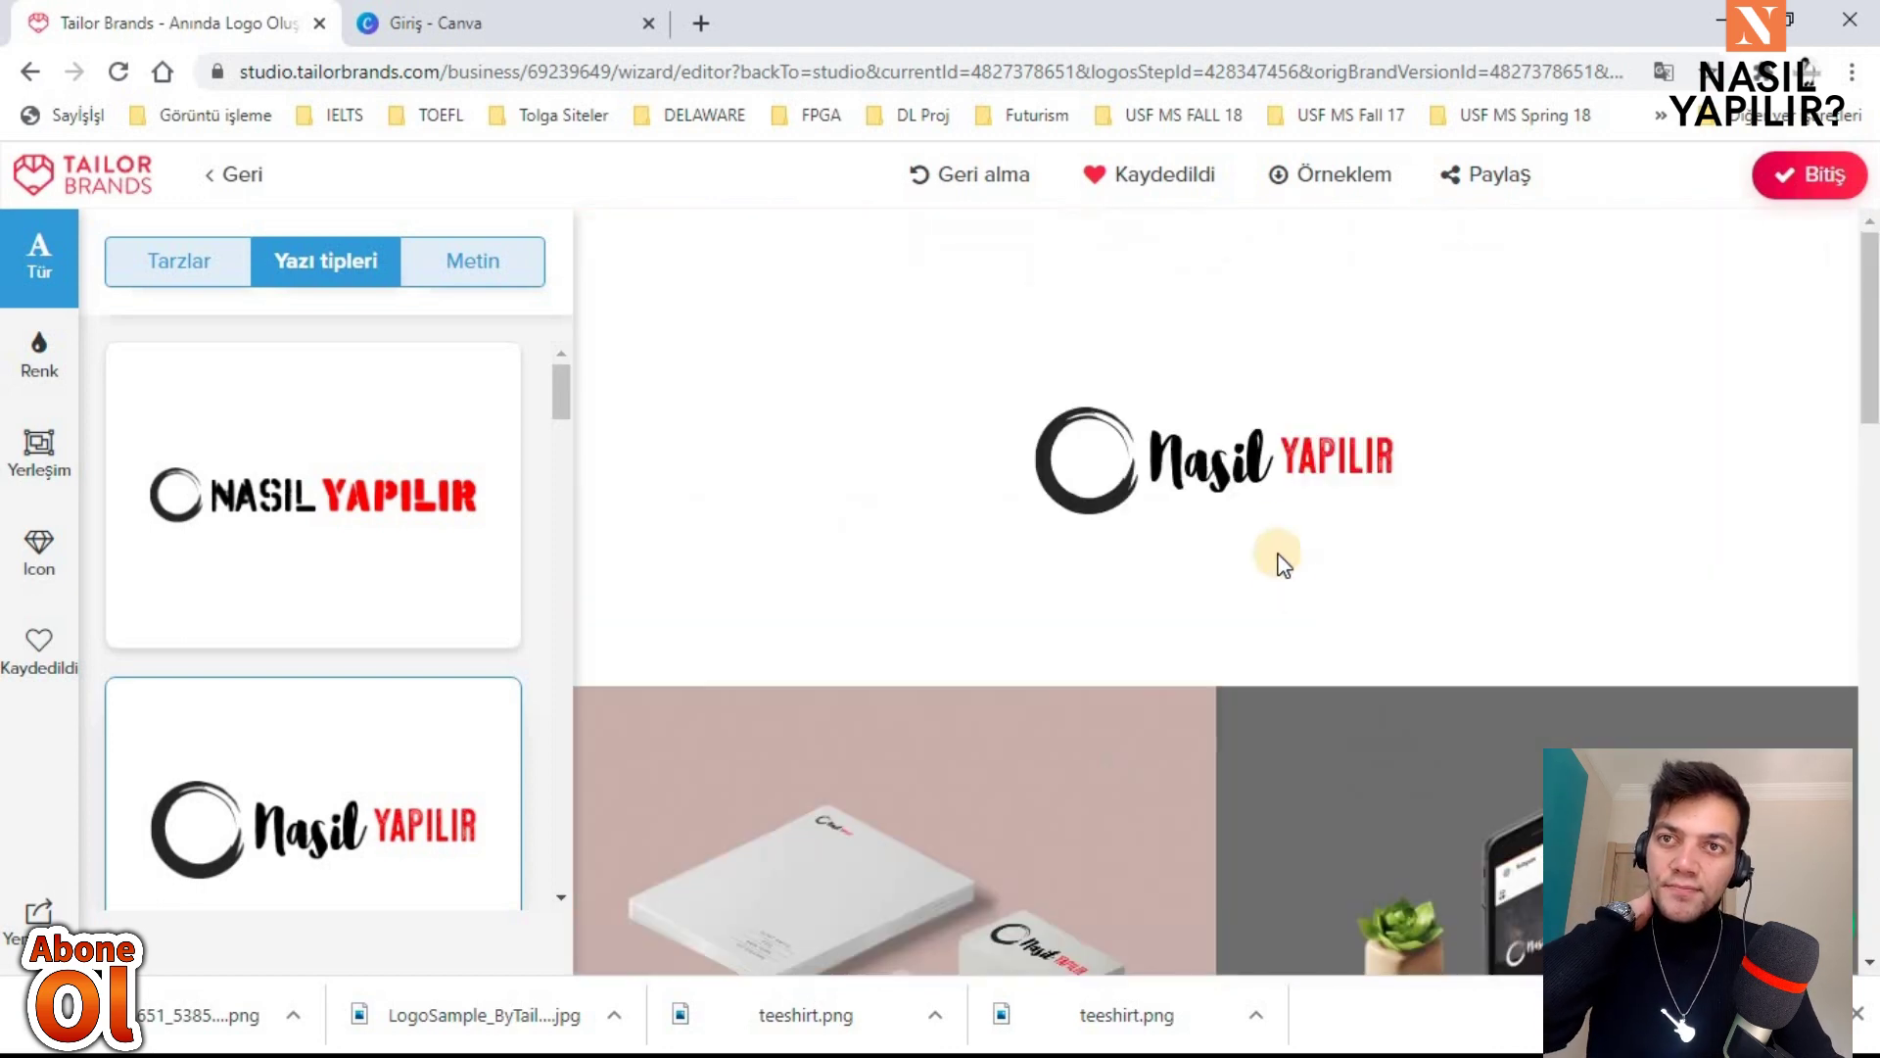
right_click(1279, 443)
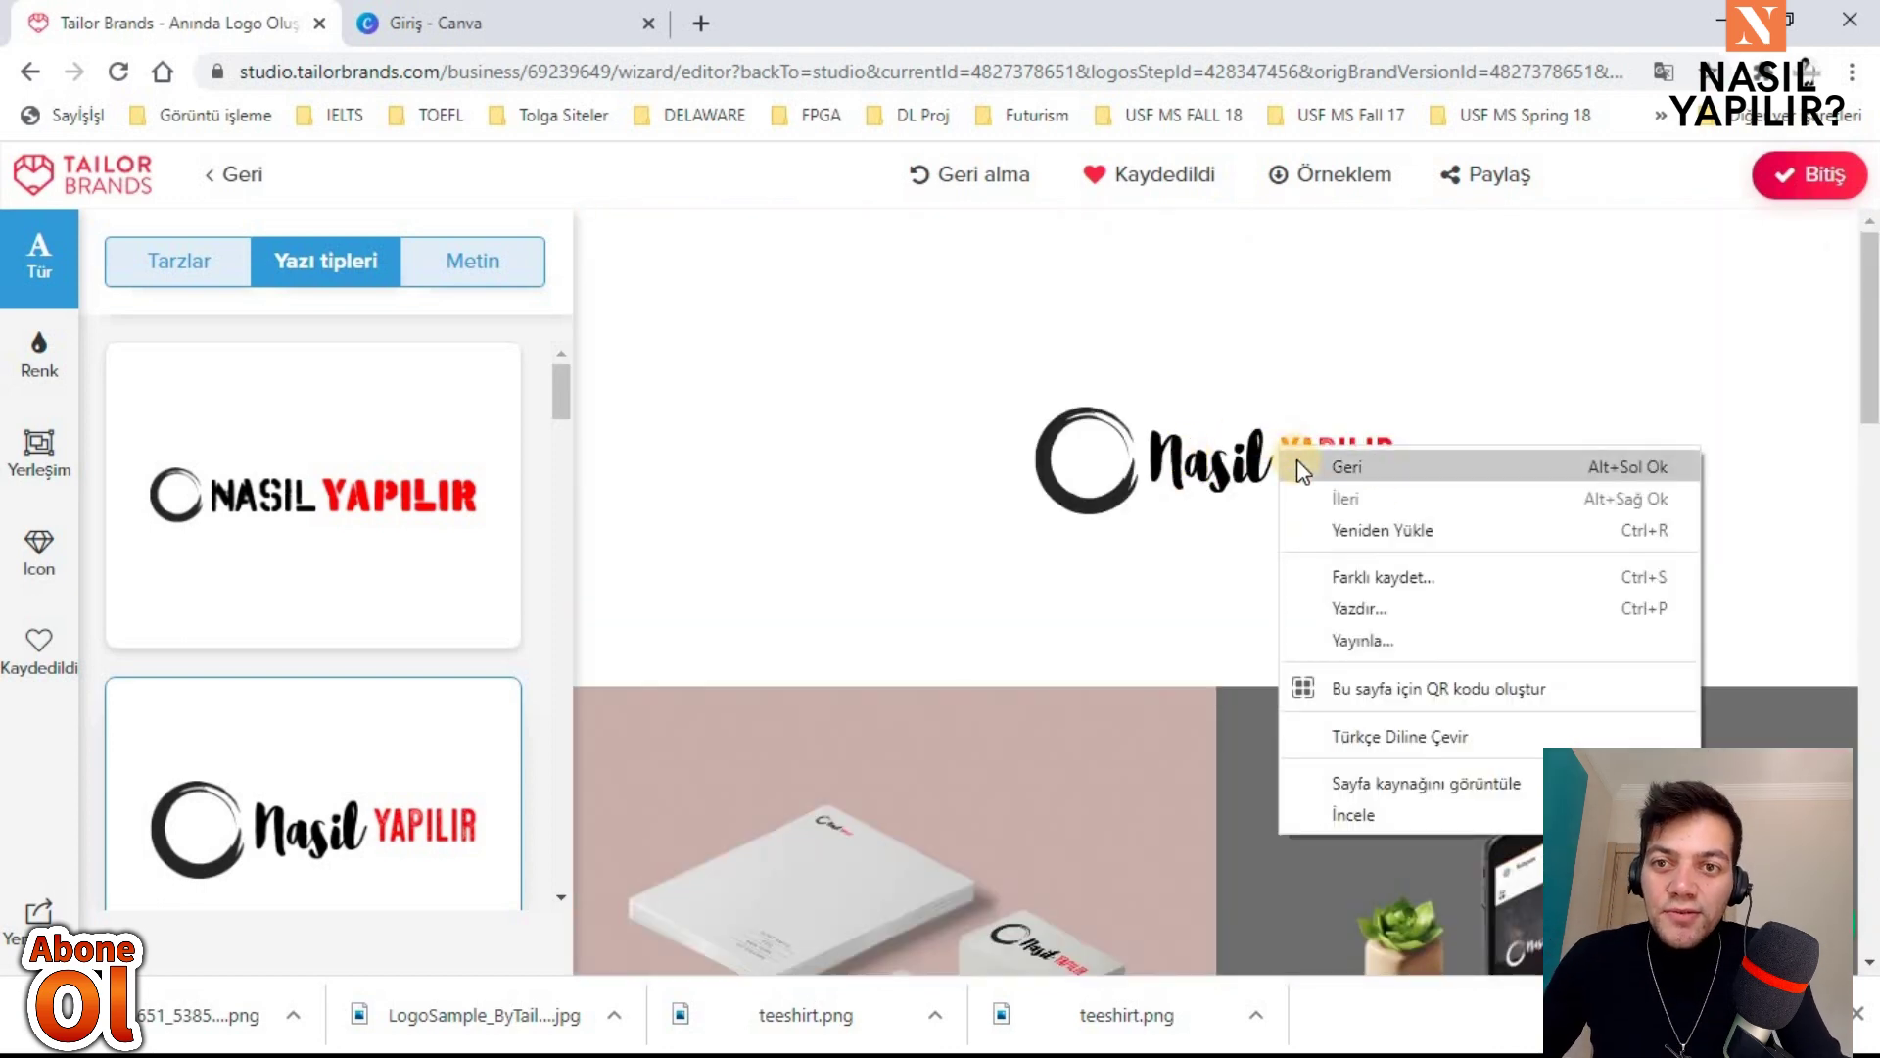
left_click(1232, 478)
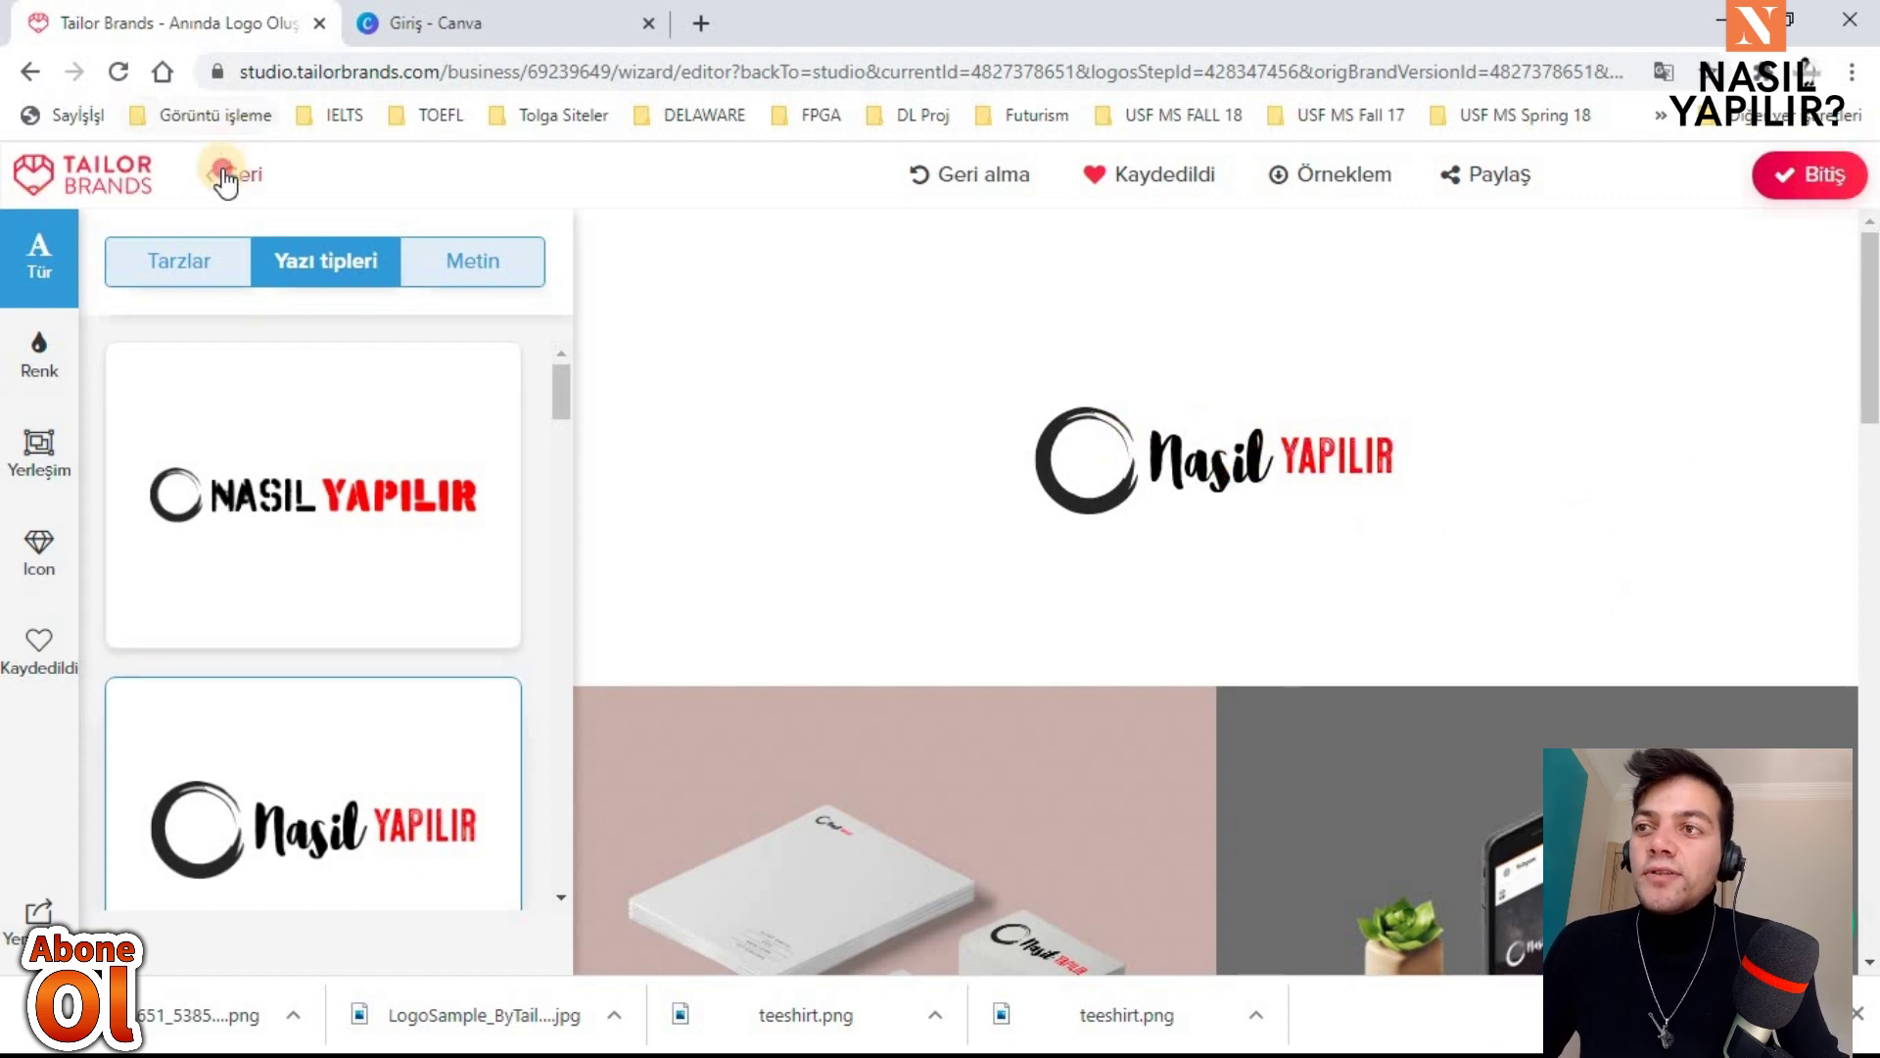
Step: Reopen the black-circle logo from the logo list and finalize it with Finish and I'm Finished
left_click(1811, 173)
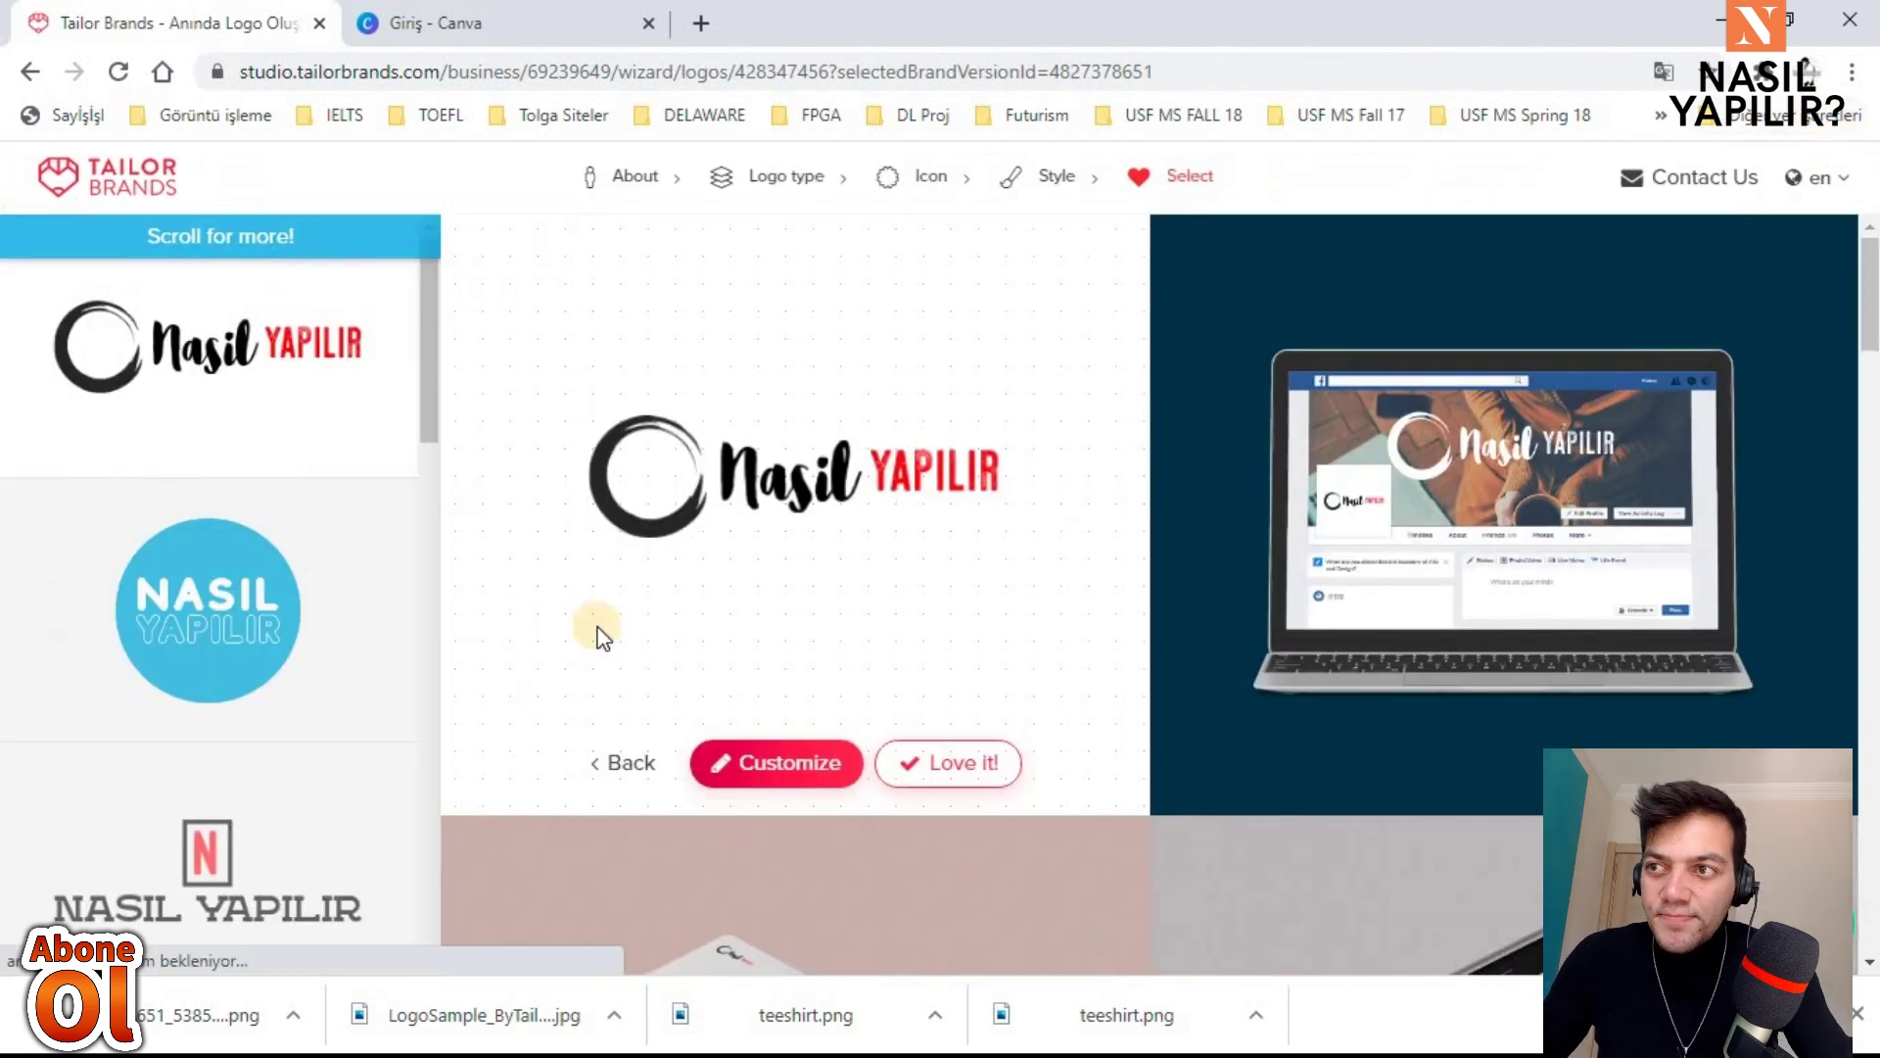
right_click(813, 460)
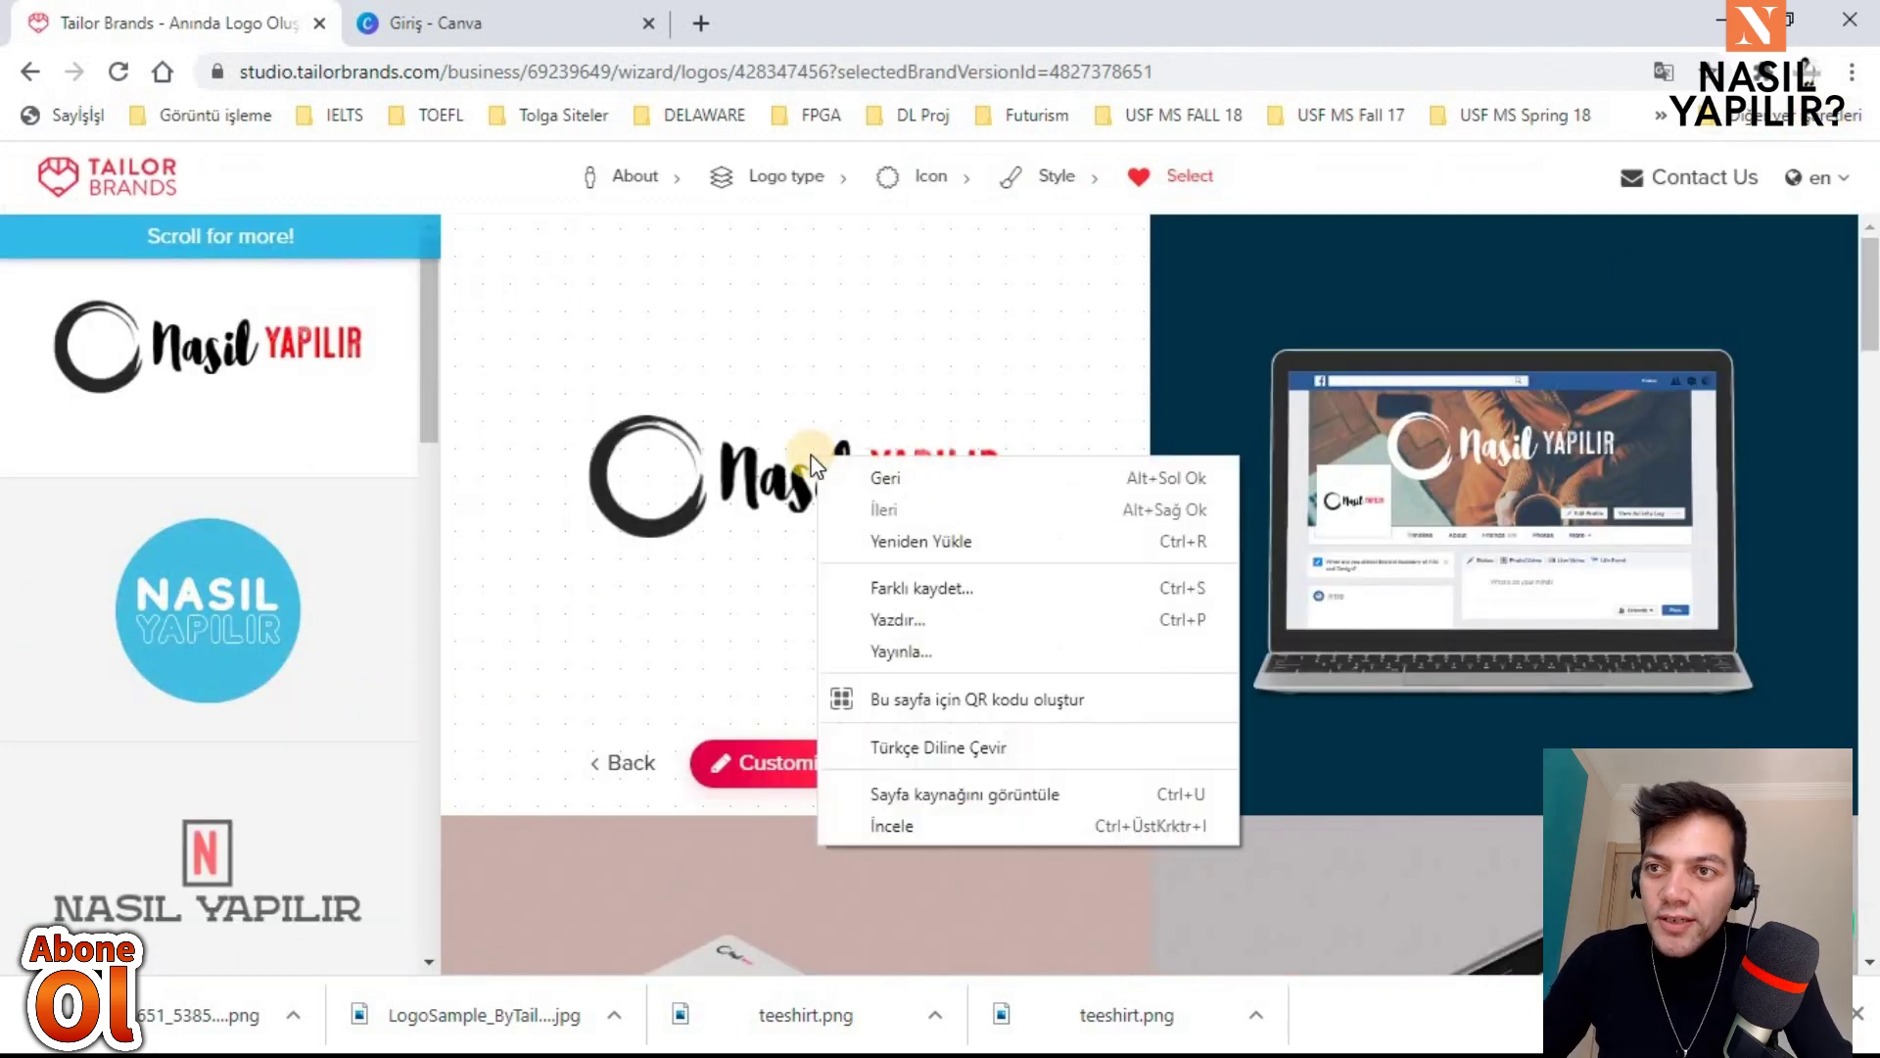
left_click(783, 482)
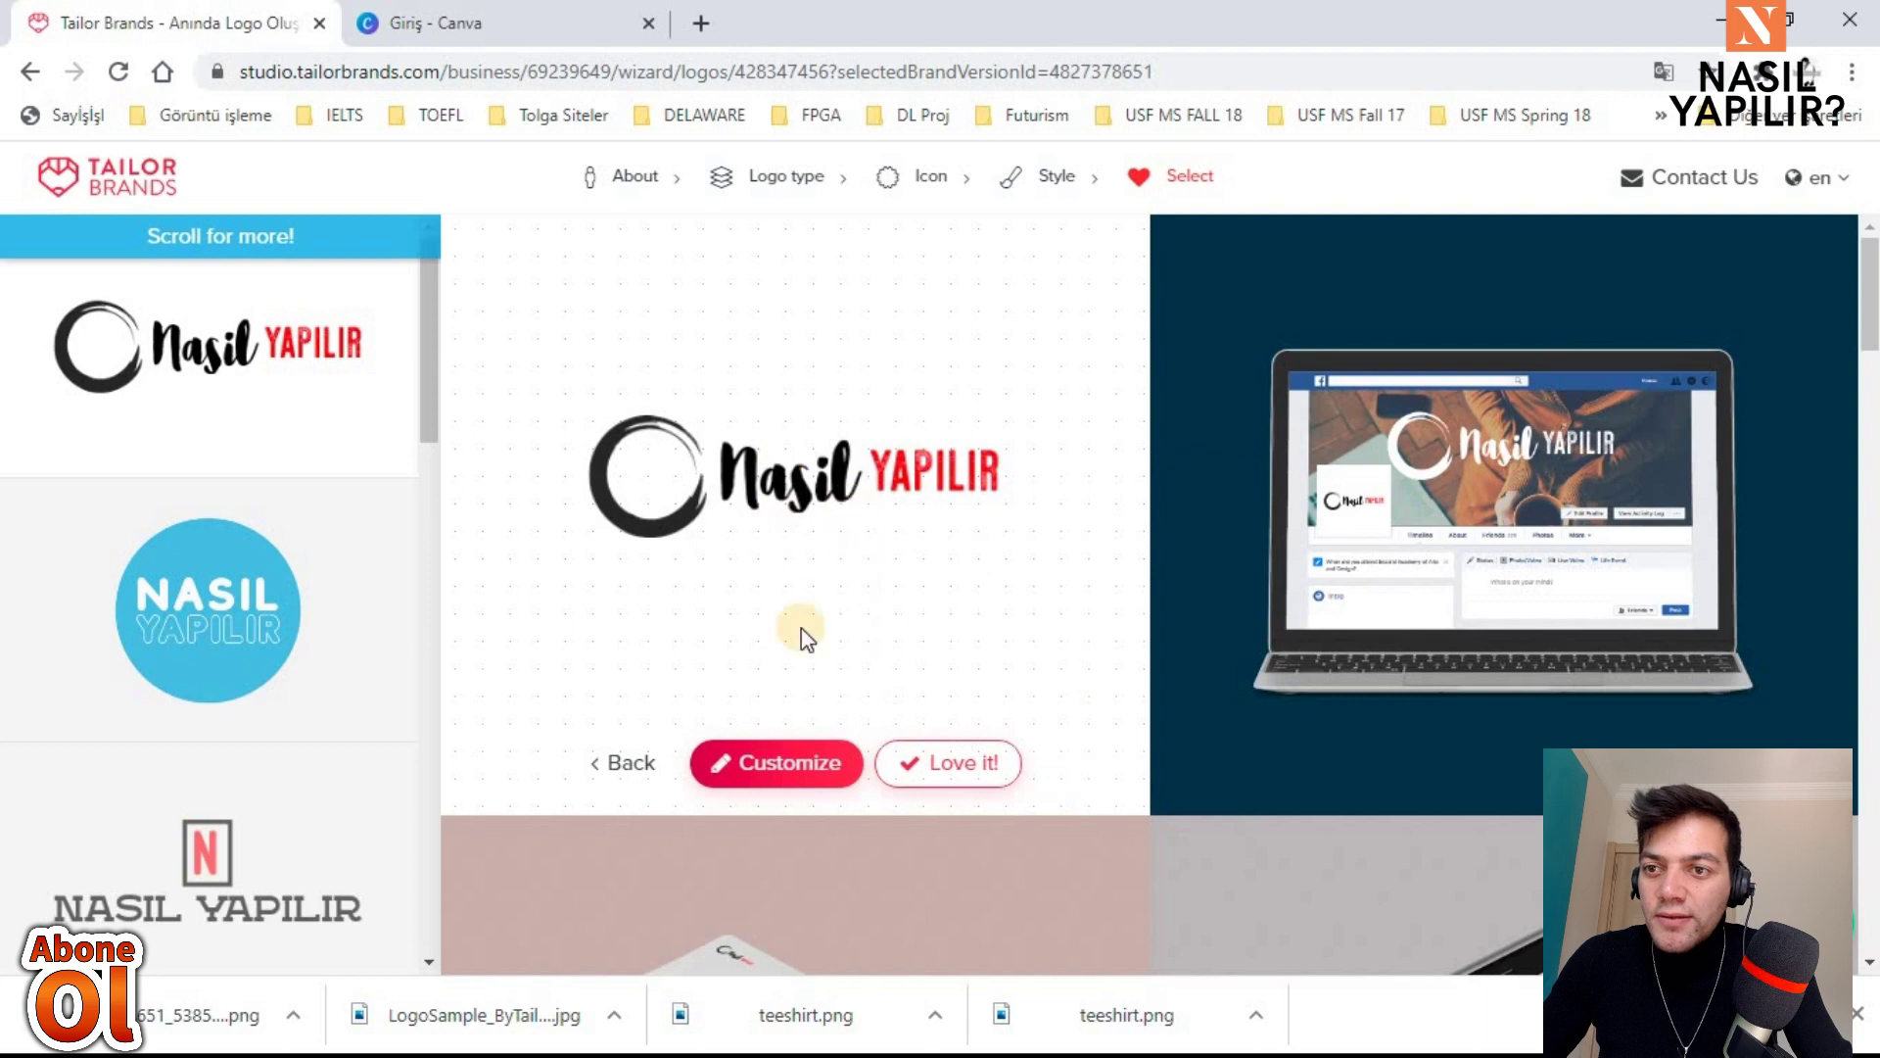
left_click(805, 774)
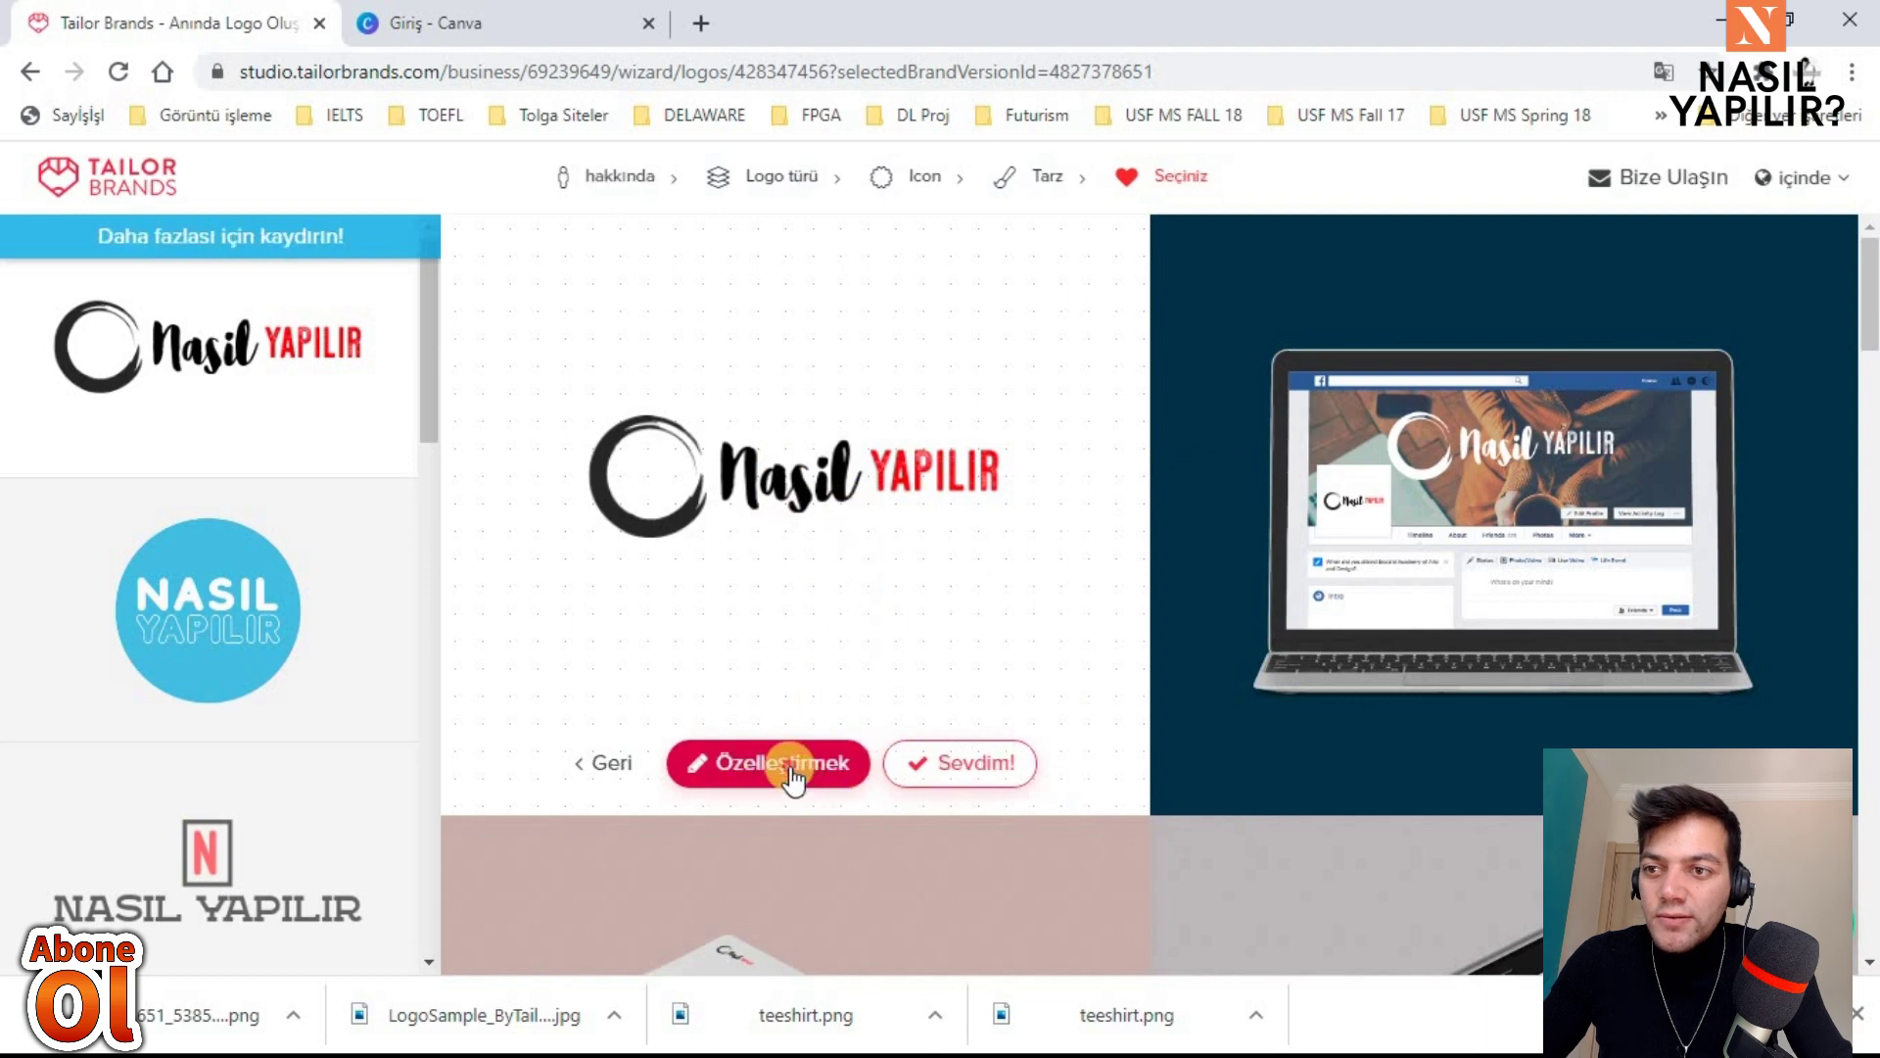
left_click(791, 774)
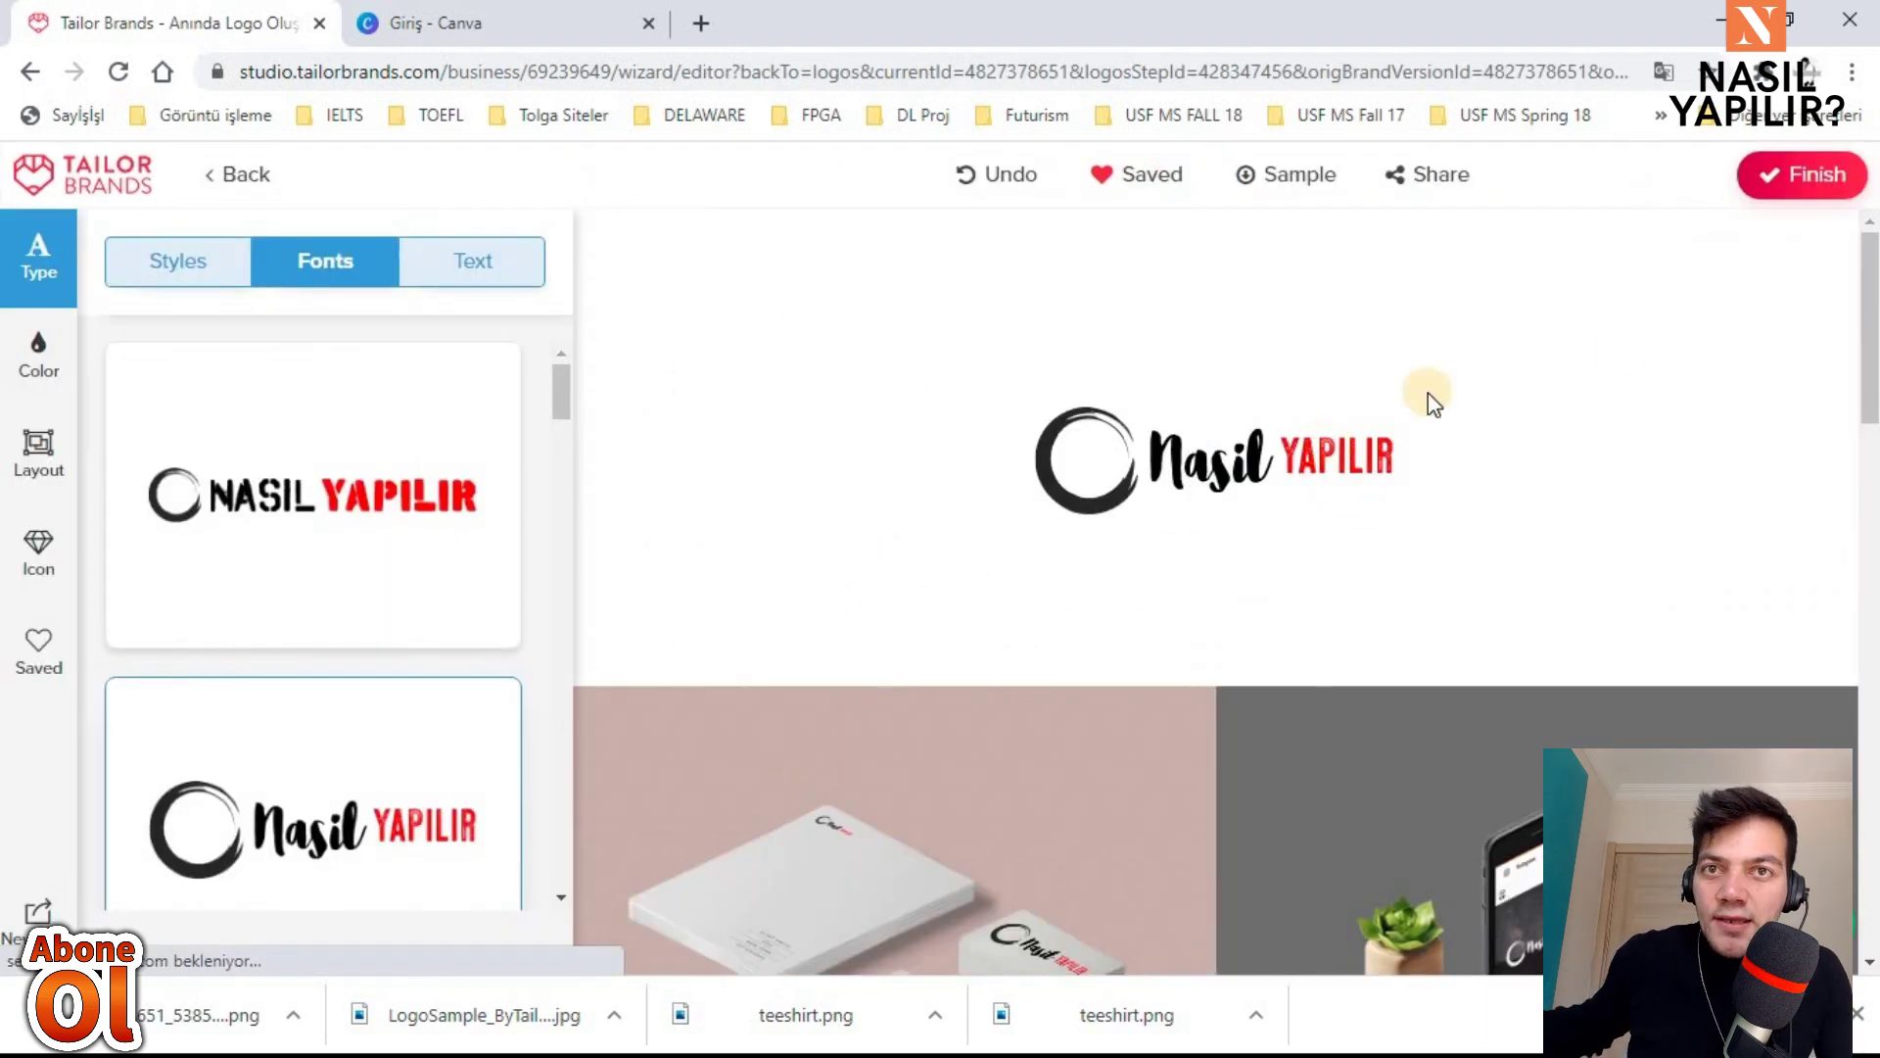
left_click(1809, 166)
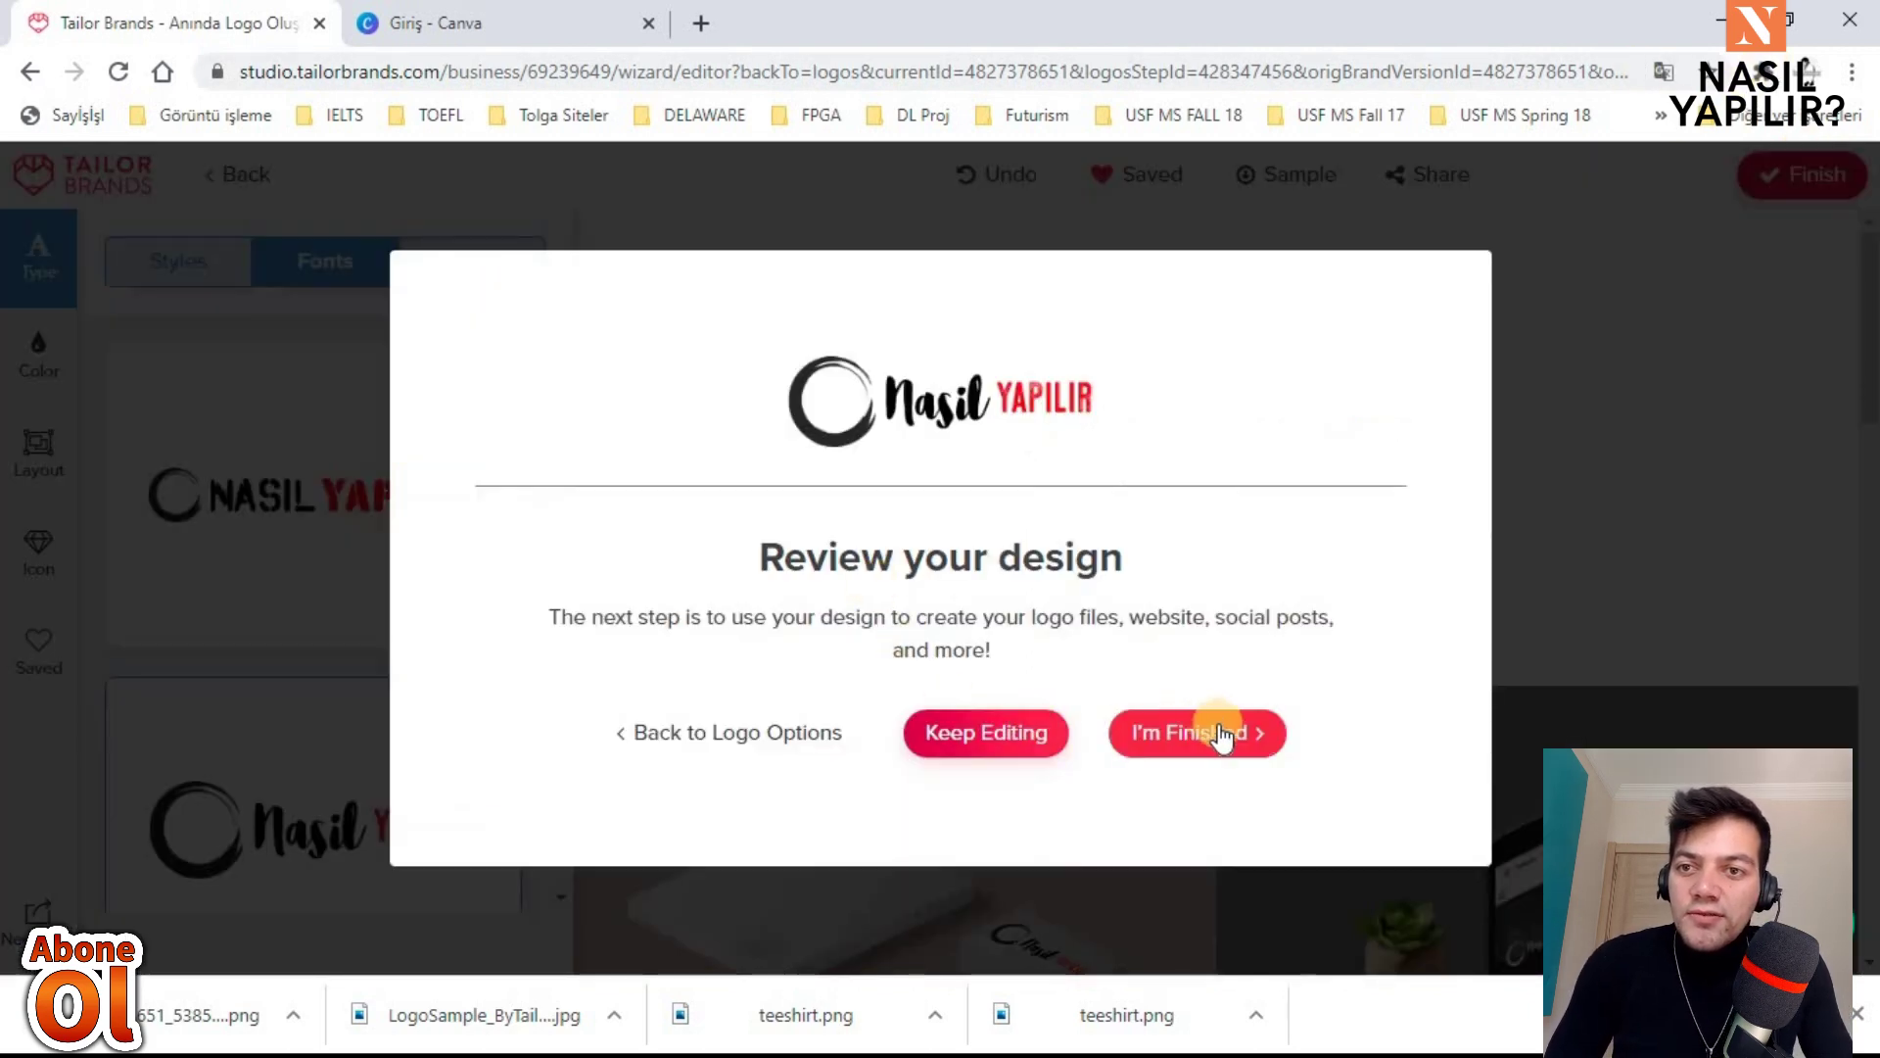
left_click(1170, 733)
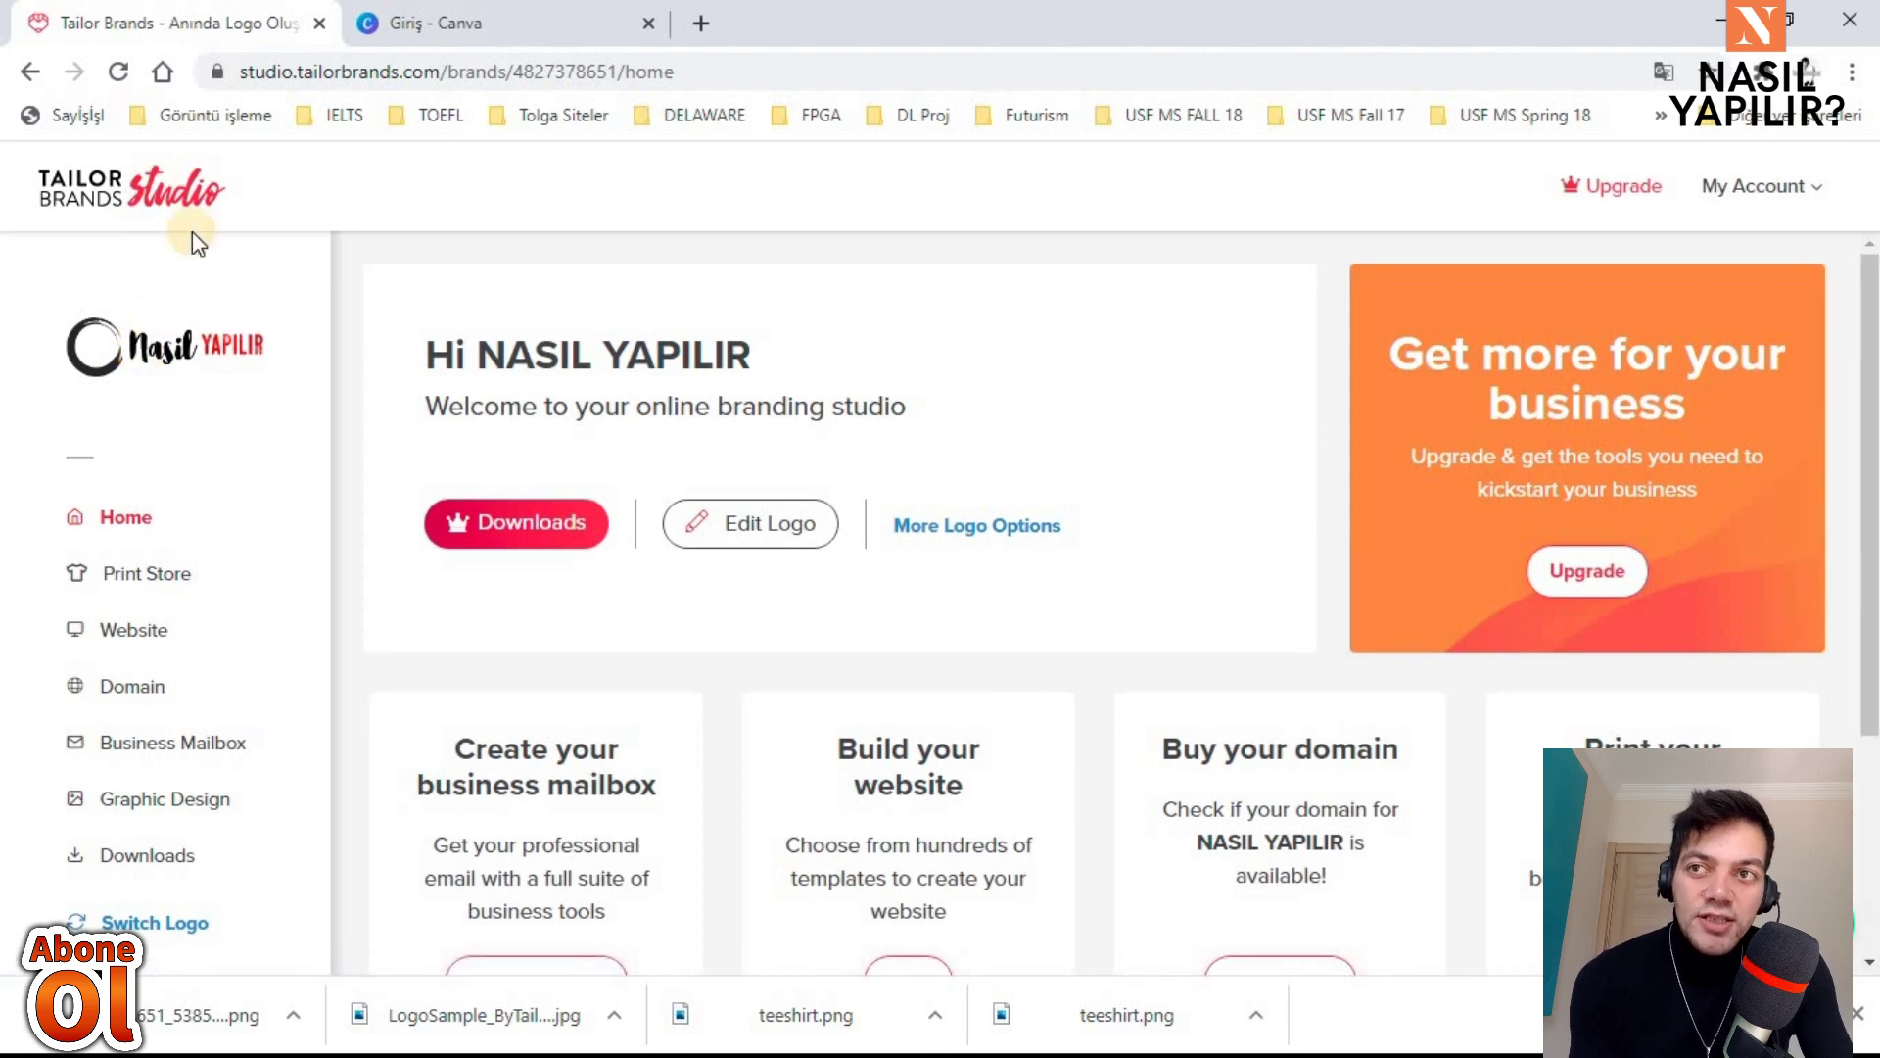
Step: Switch to the Canva tab and start a new Logo design
left_click(468, 12)
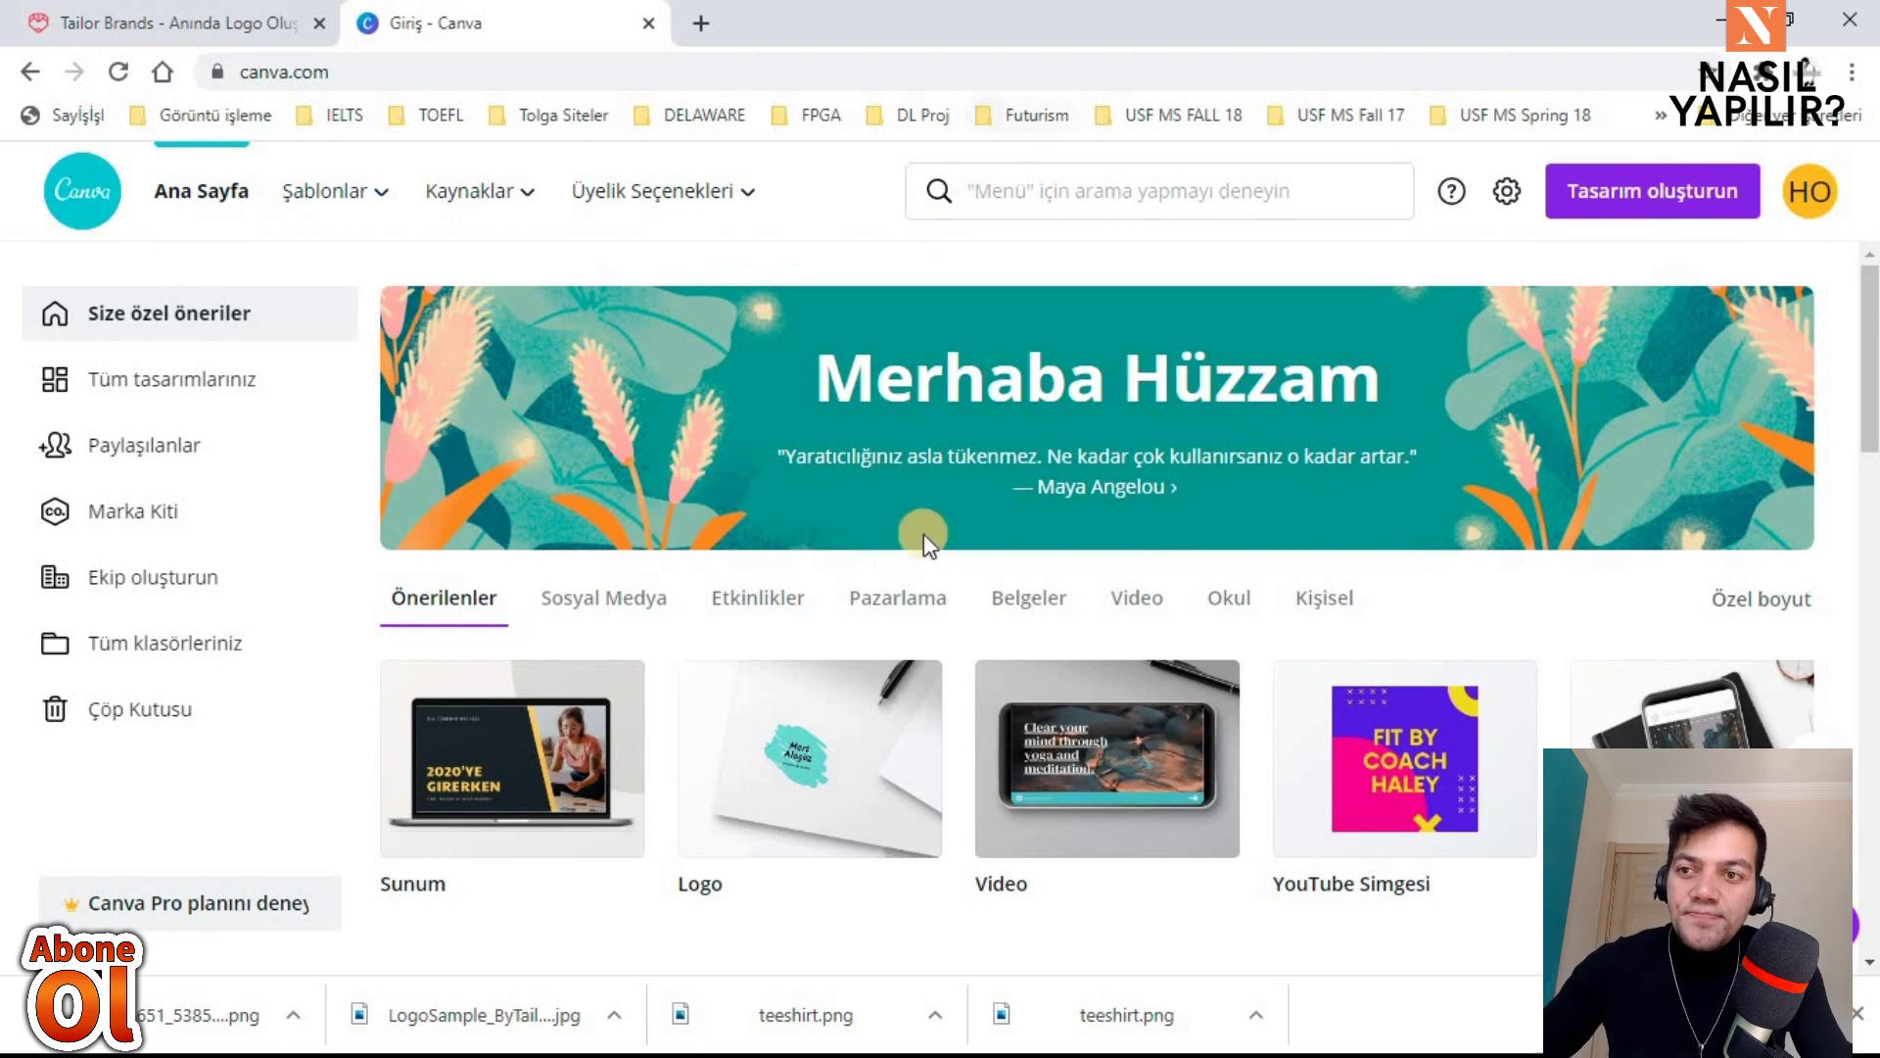
left_click(818, 756)
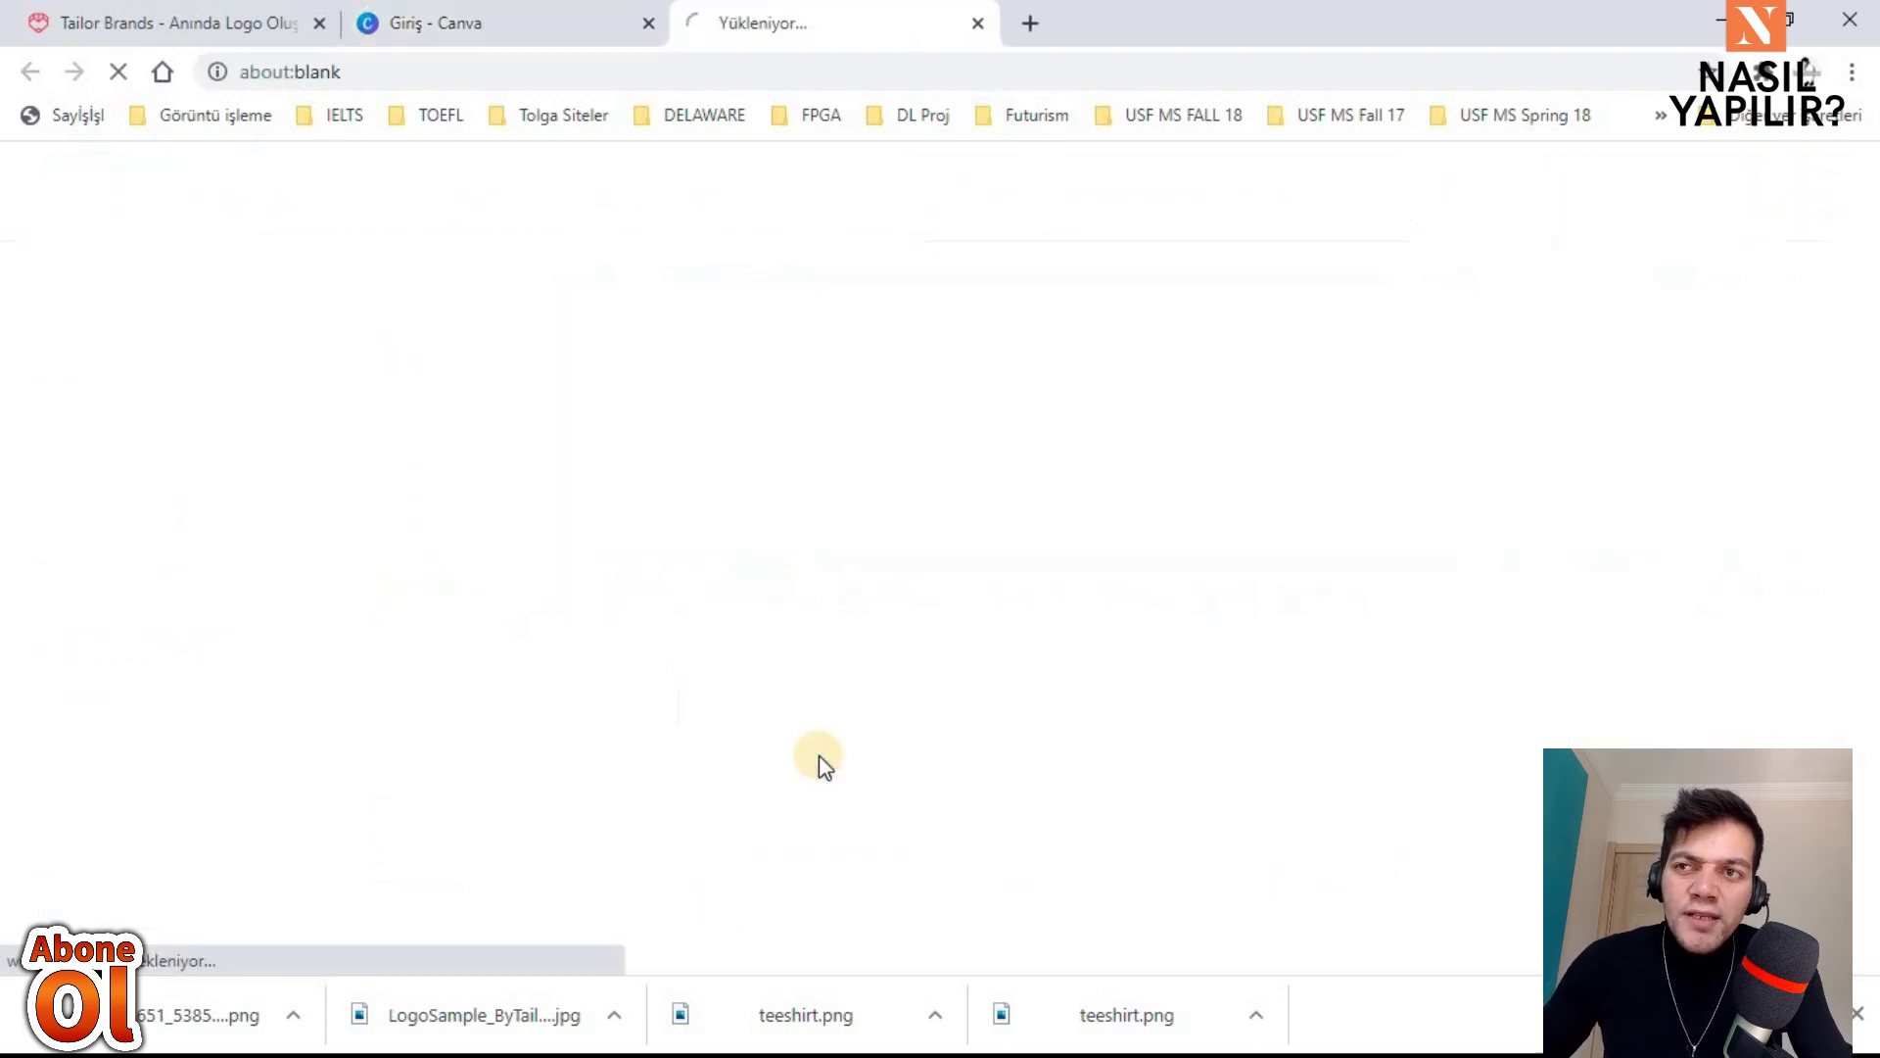
left_click(186, 22)
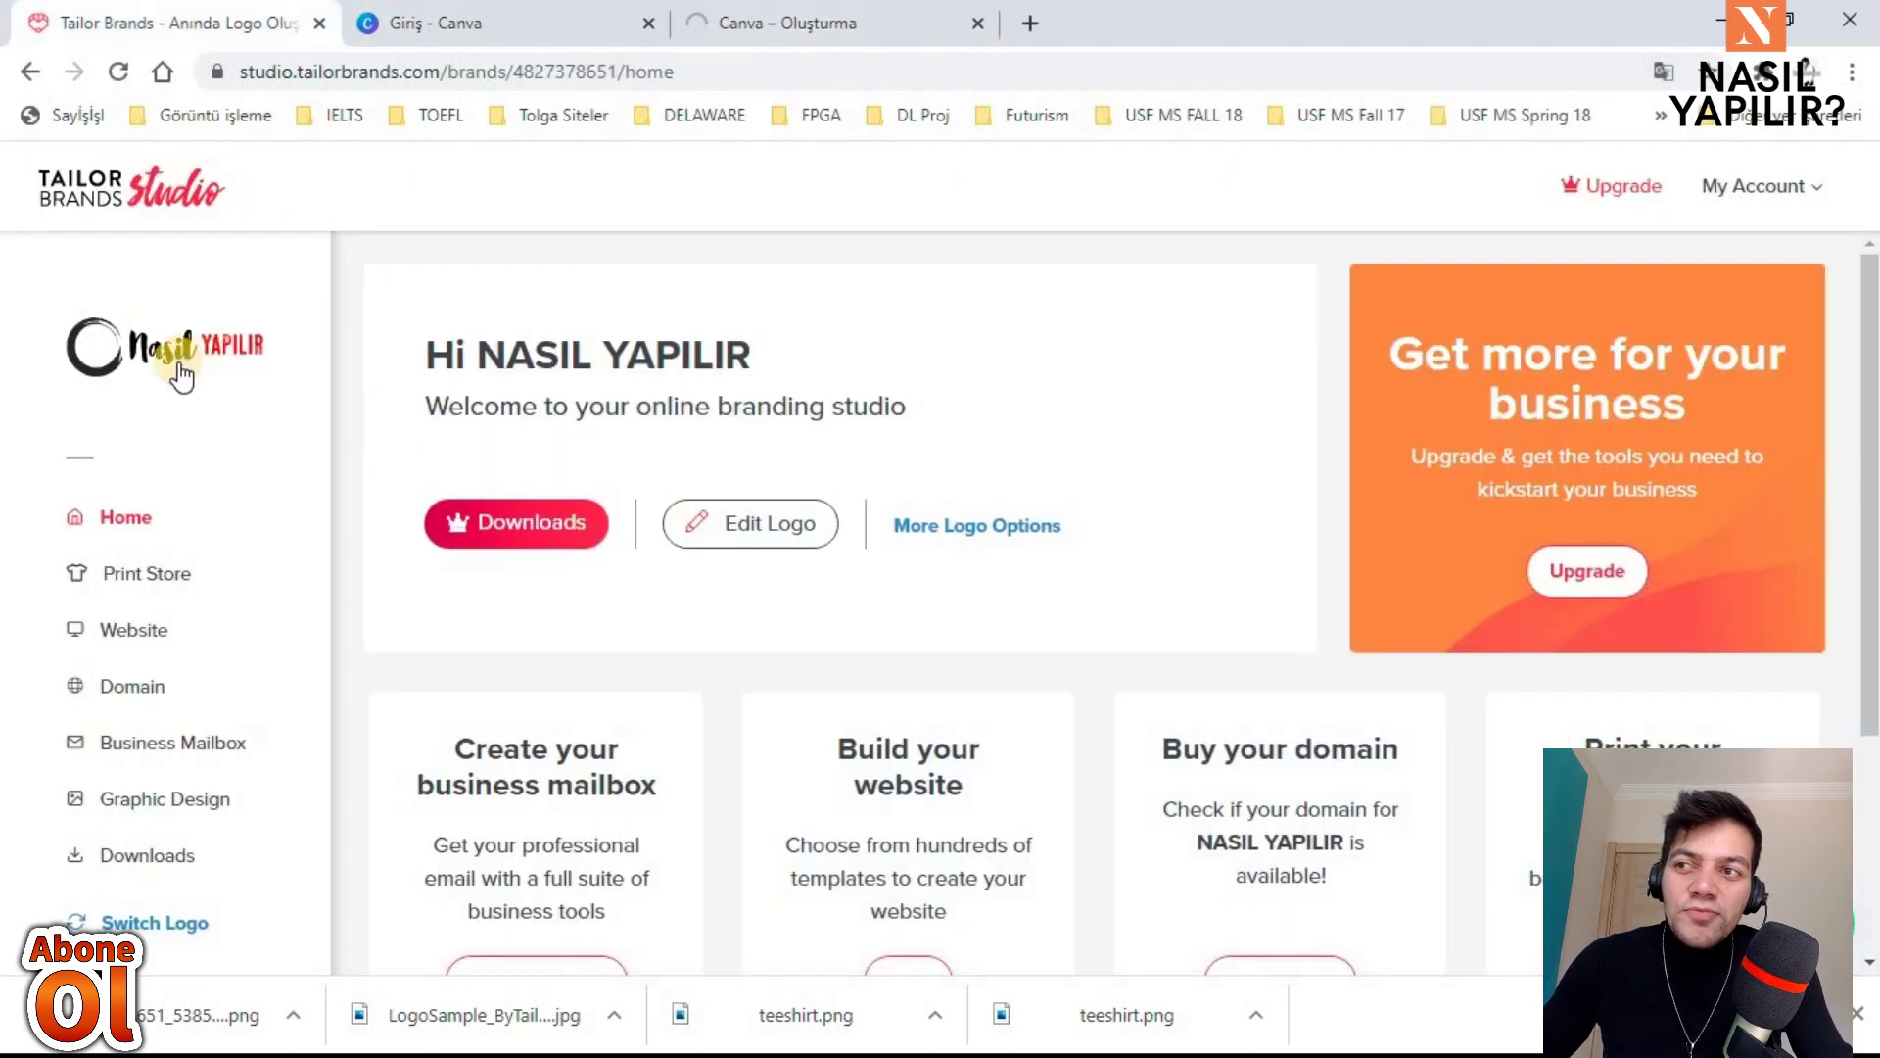
Step: Go back to the black-circle logo editor, scroll its Fonts list, then return to the logo list
left_click(31, 83)
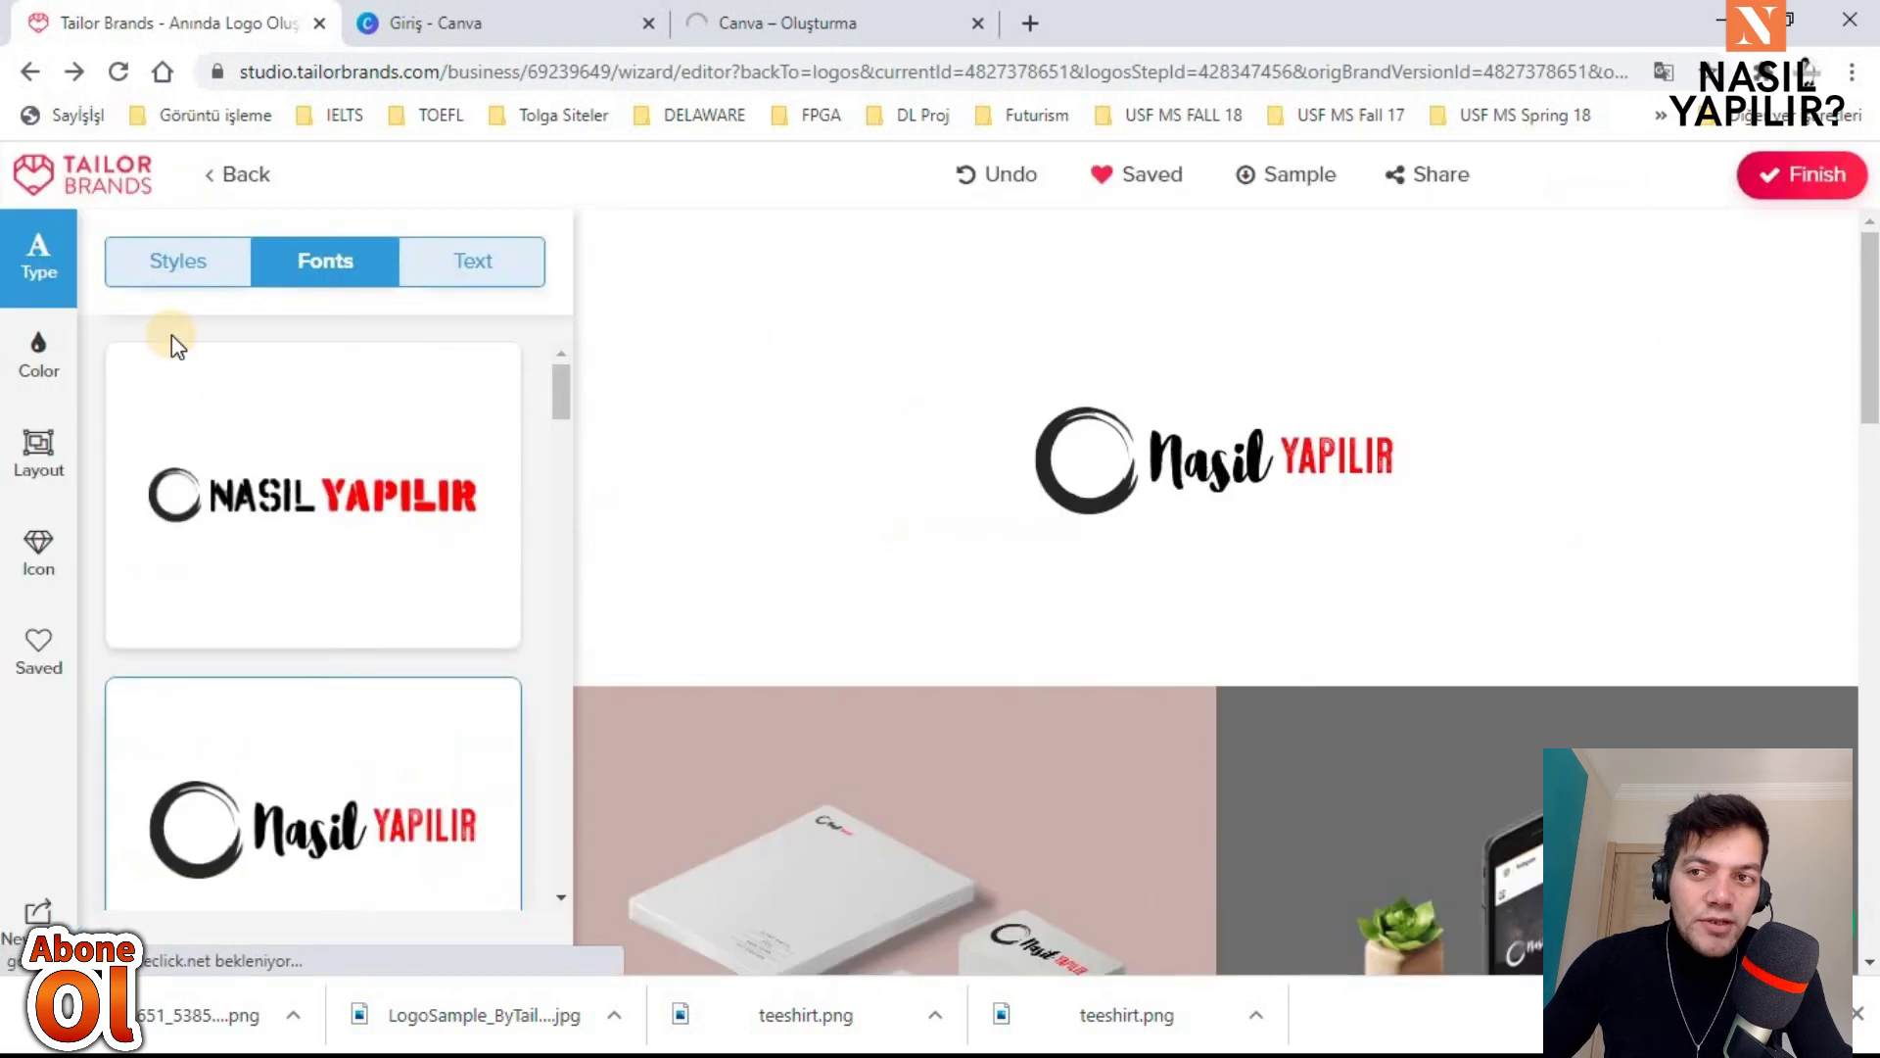
scroll(315, 579, "down", 3)
scroll(559, 429, "down", 2)
scroll(561, 650, "down", 5)
scroll(578, 911, "down", 2)
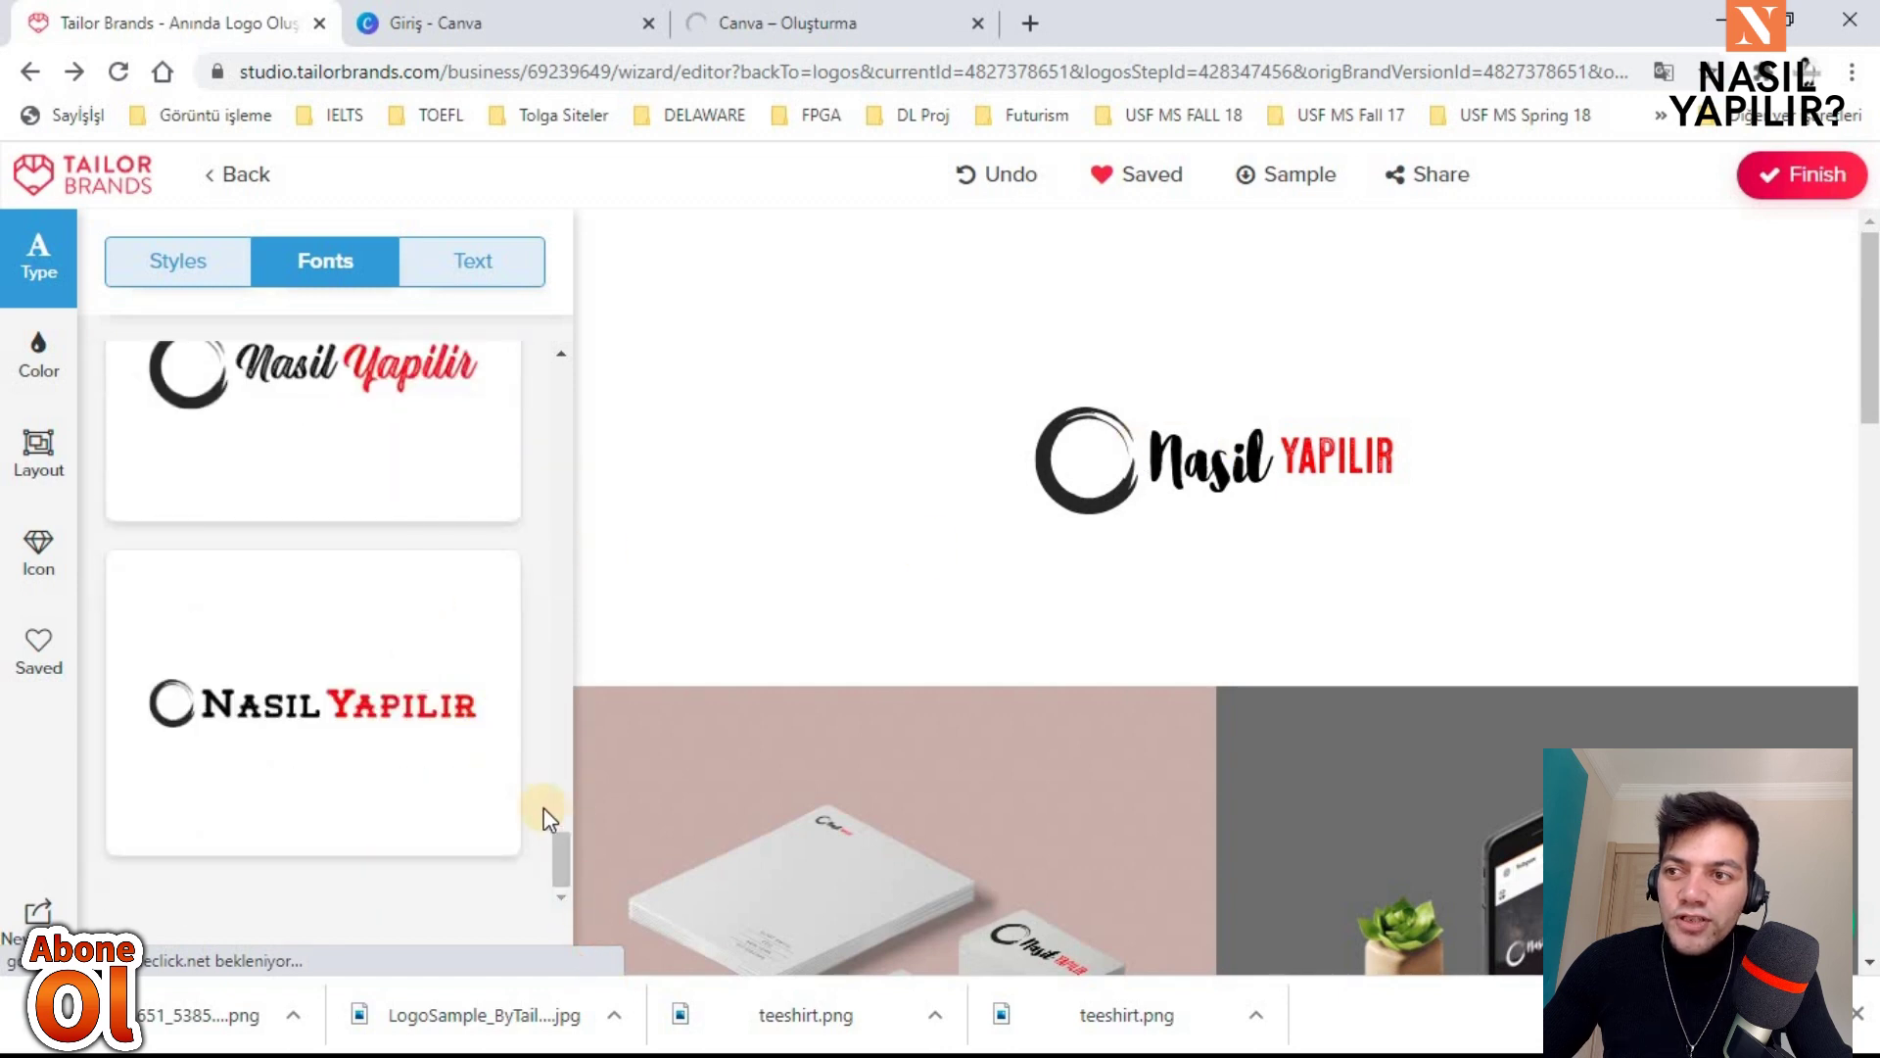
left_click_drag(567, 807, 566, 608)
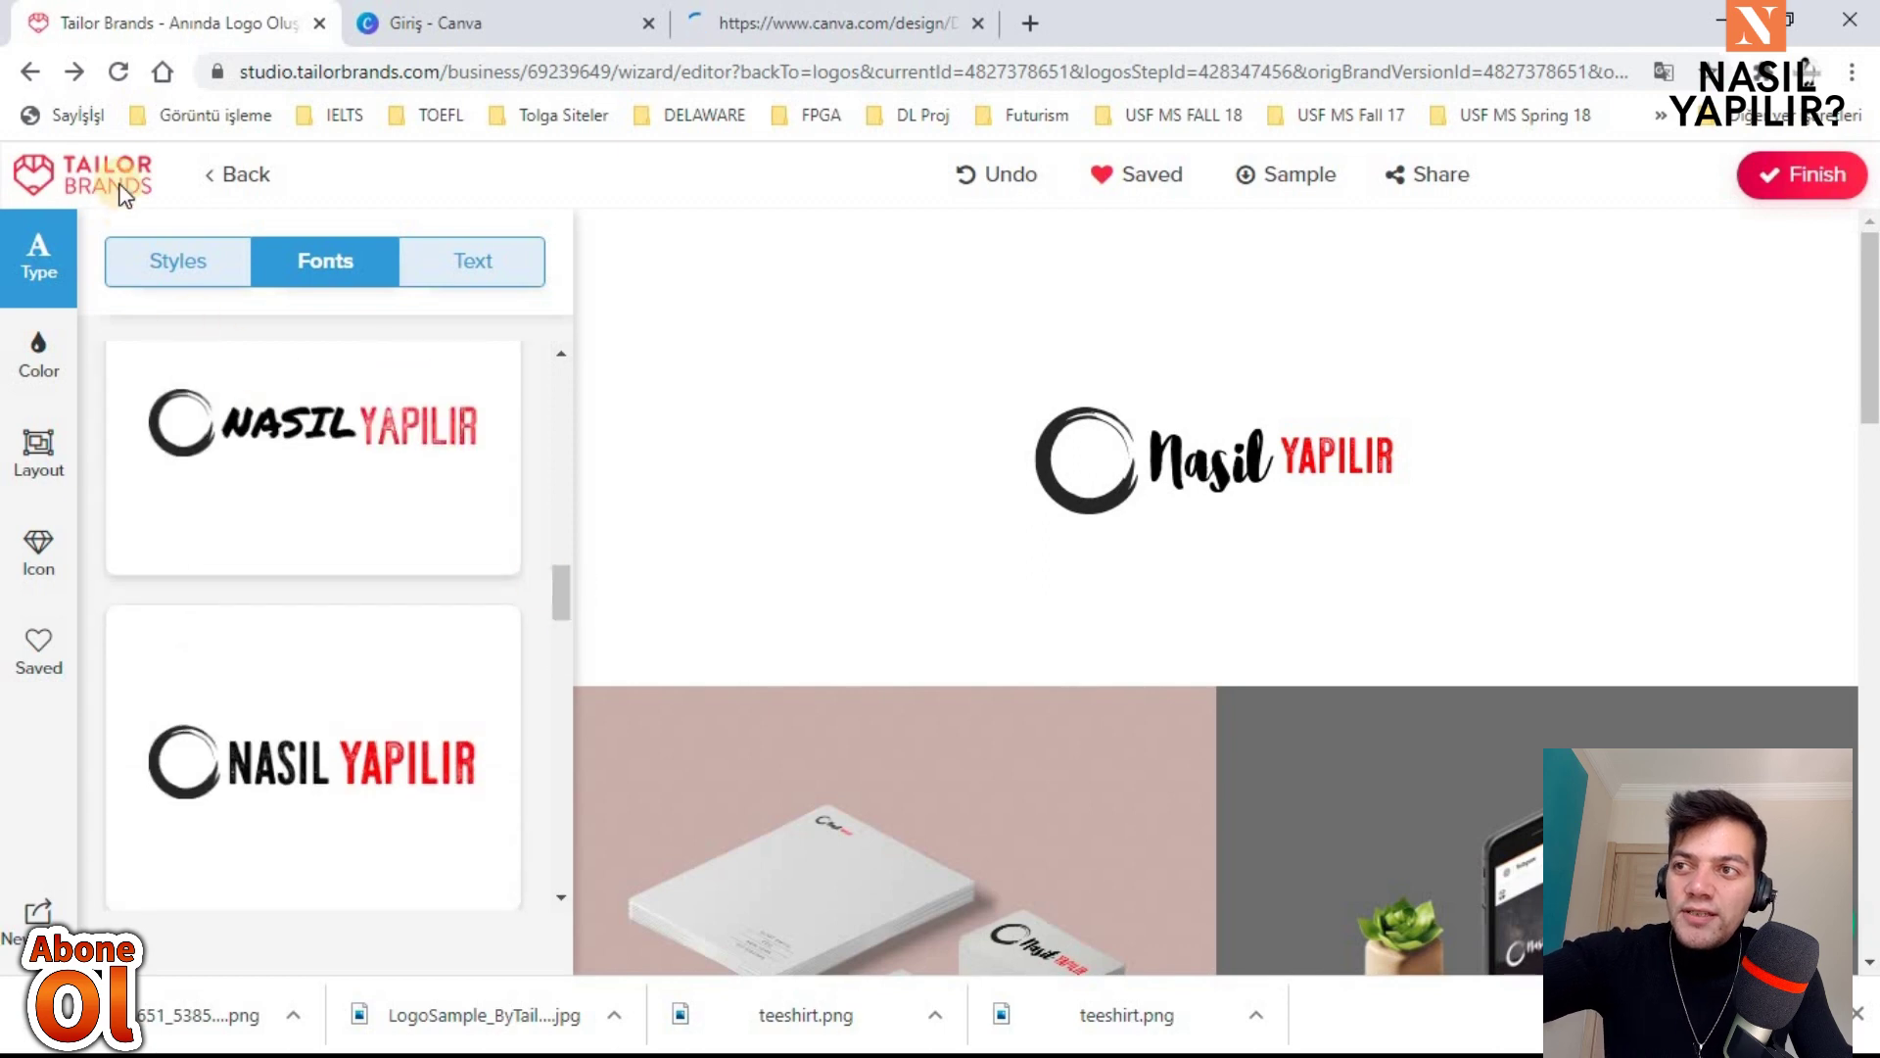
left_click(225, 176)
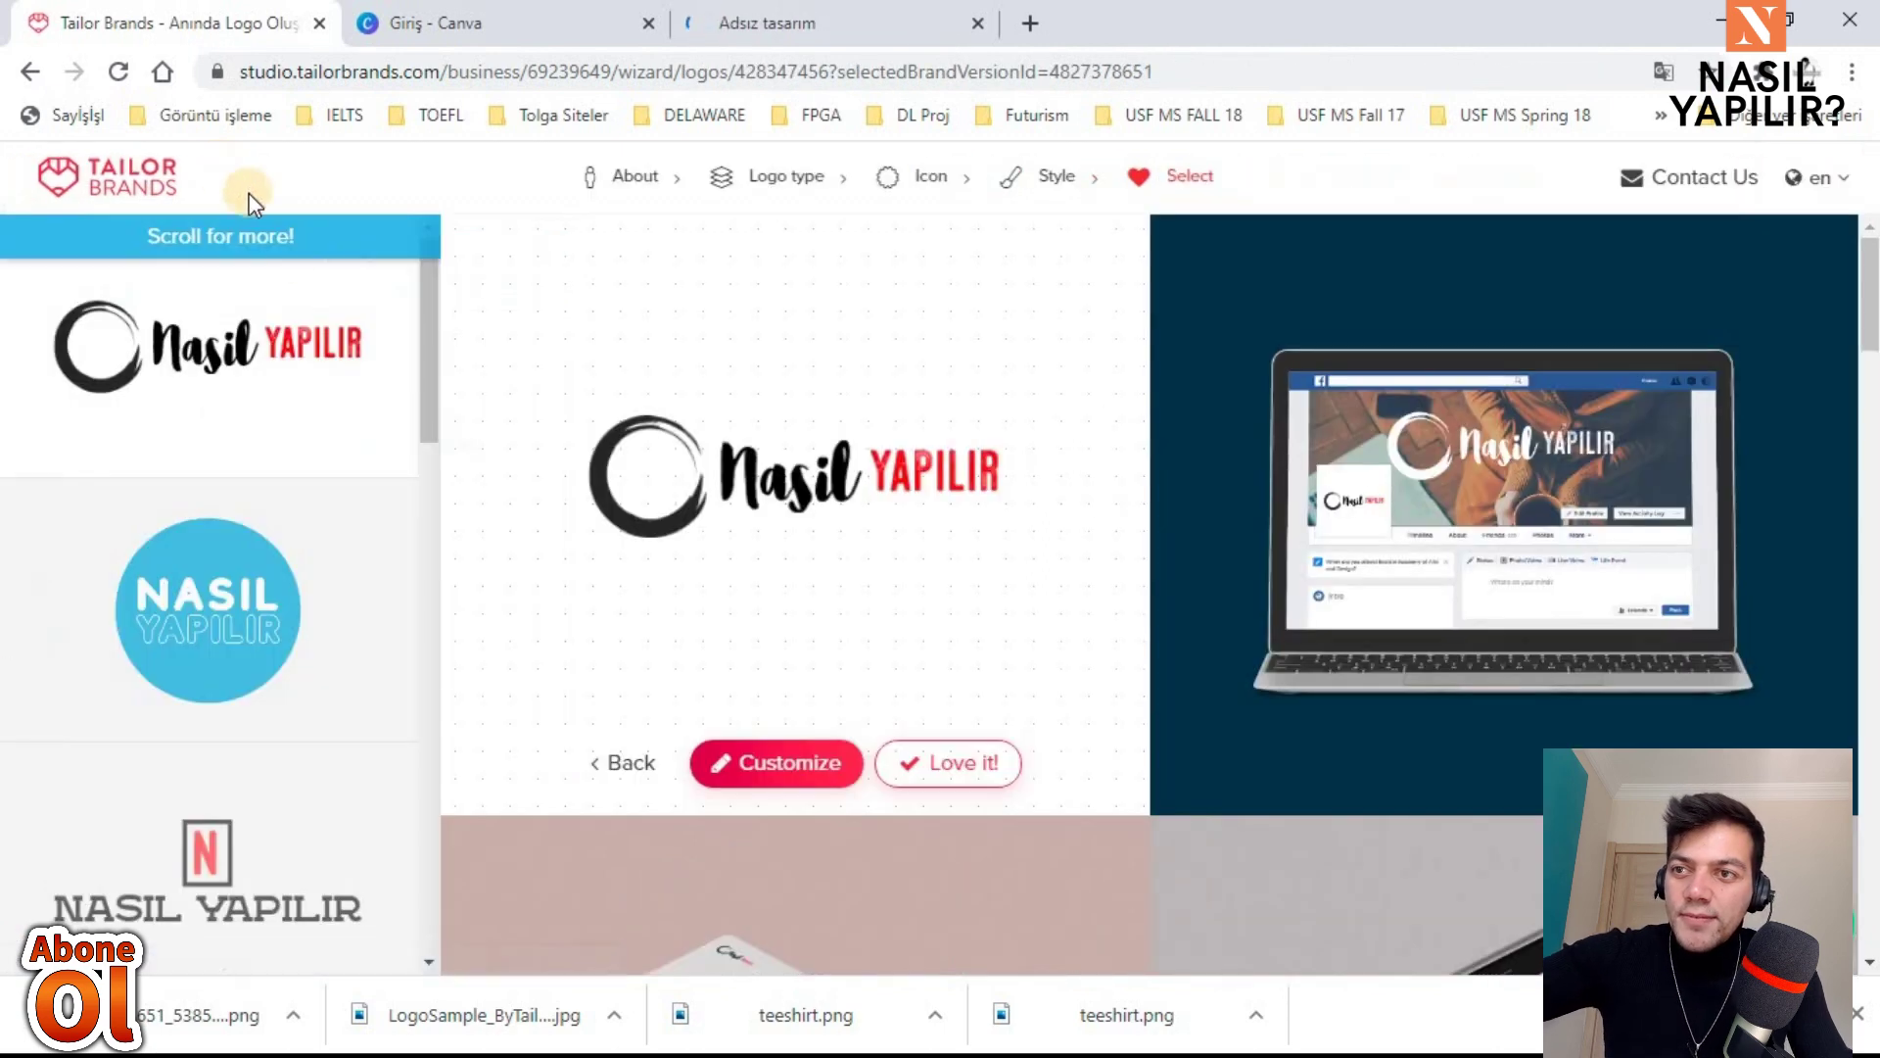
Step: Pick the orange wavy-sphere NASIL YAPILIR logo, mark it Love it!, and open it for customizing
mouse_move(431, 398)
left_mouse_down()
mouse_move(466, 580)
mouse_move(472, 860)
left_mouse_up()
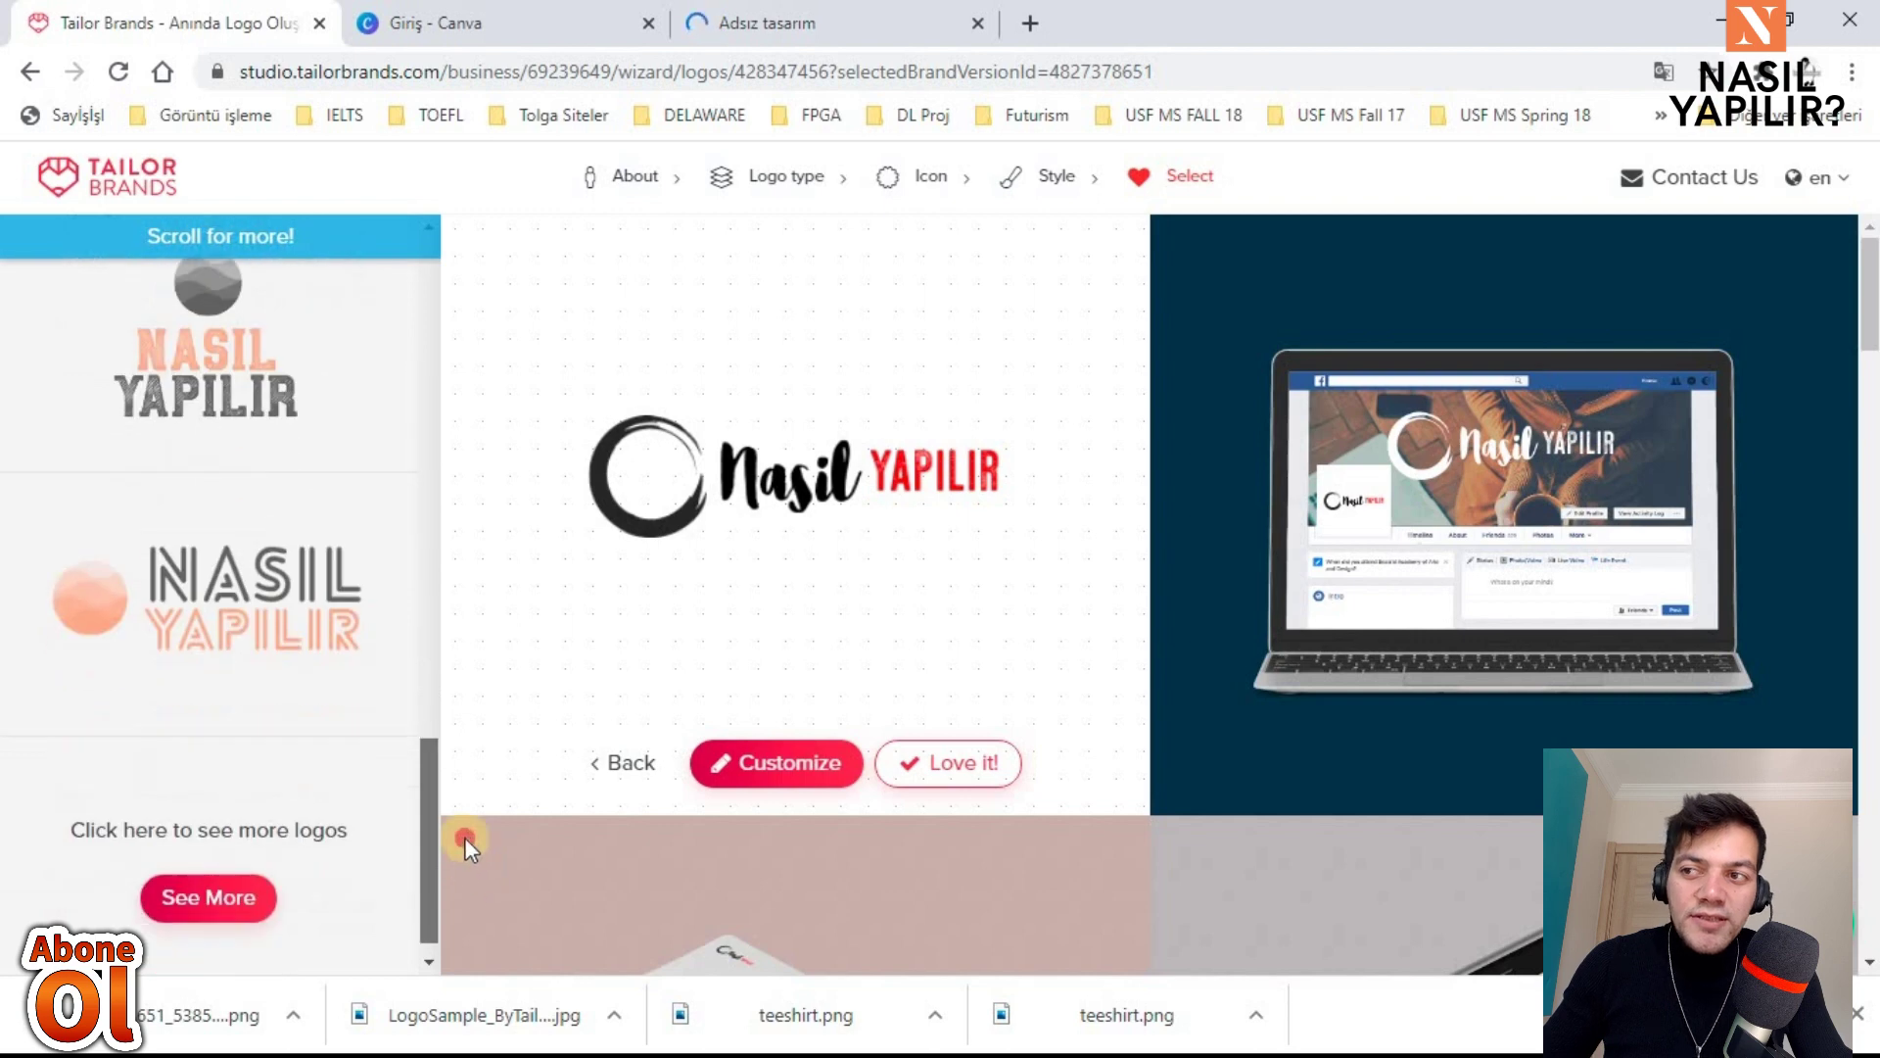
left_click(163, 648)
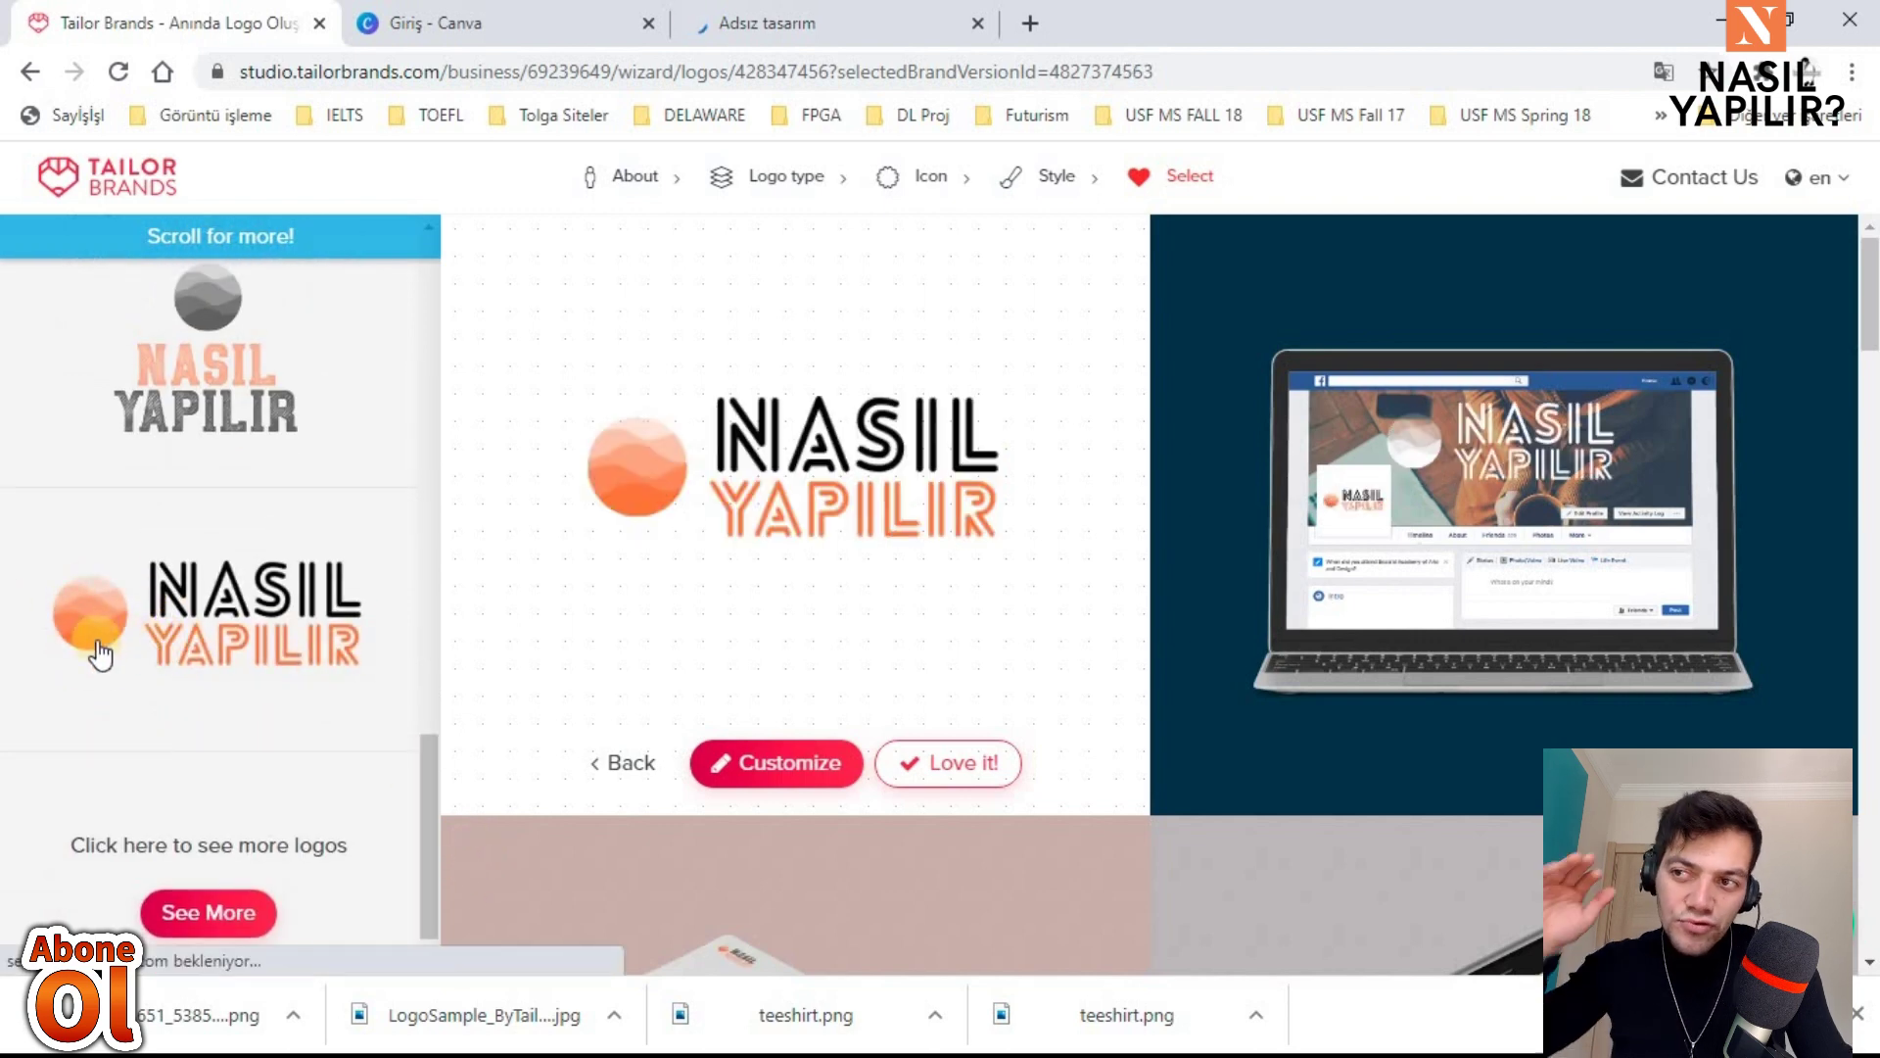
left_click(931, 760)
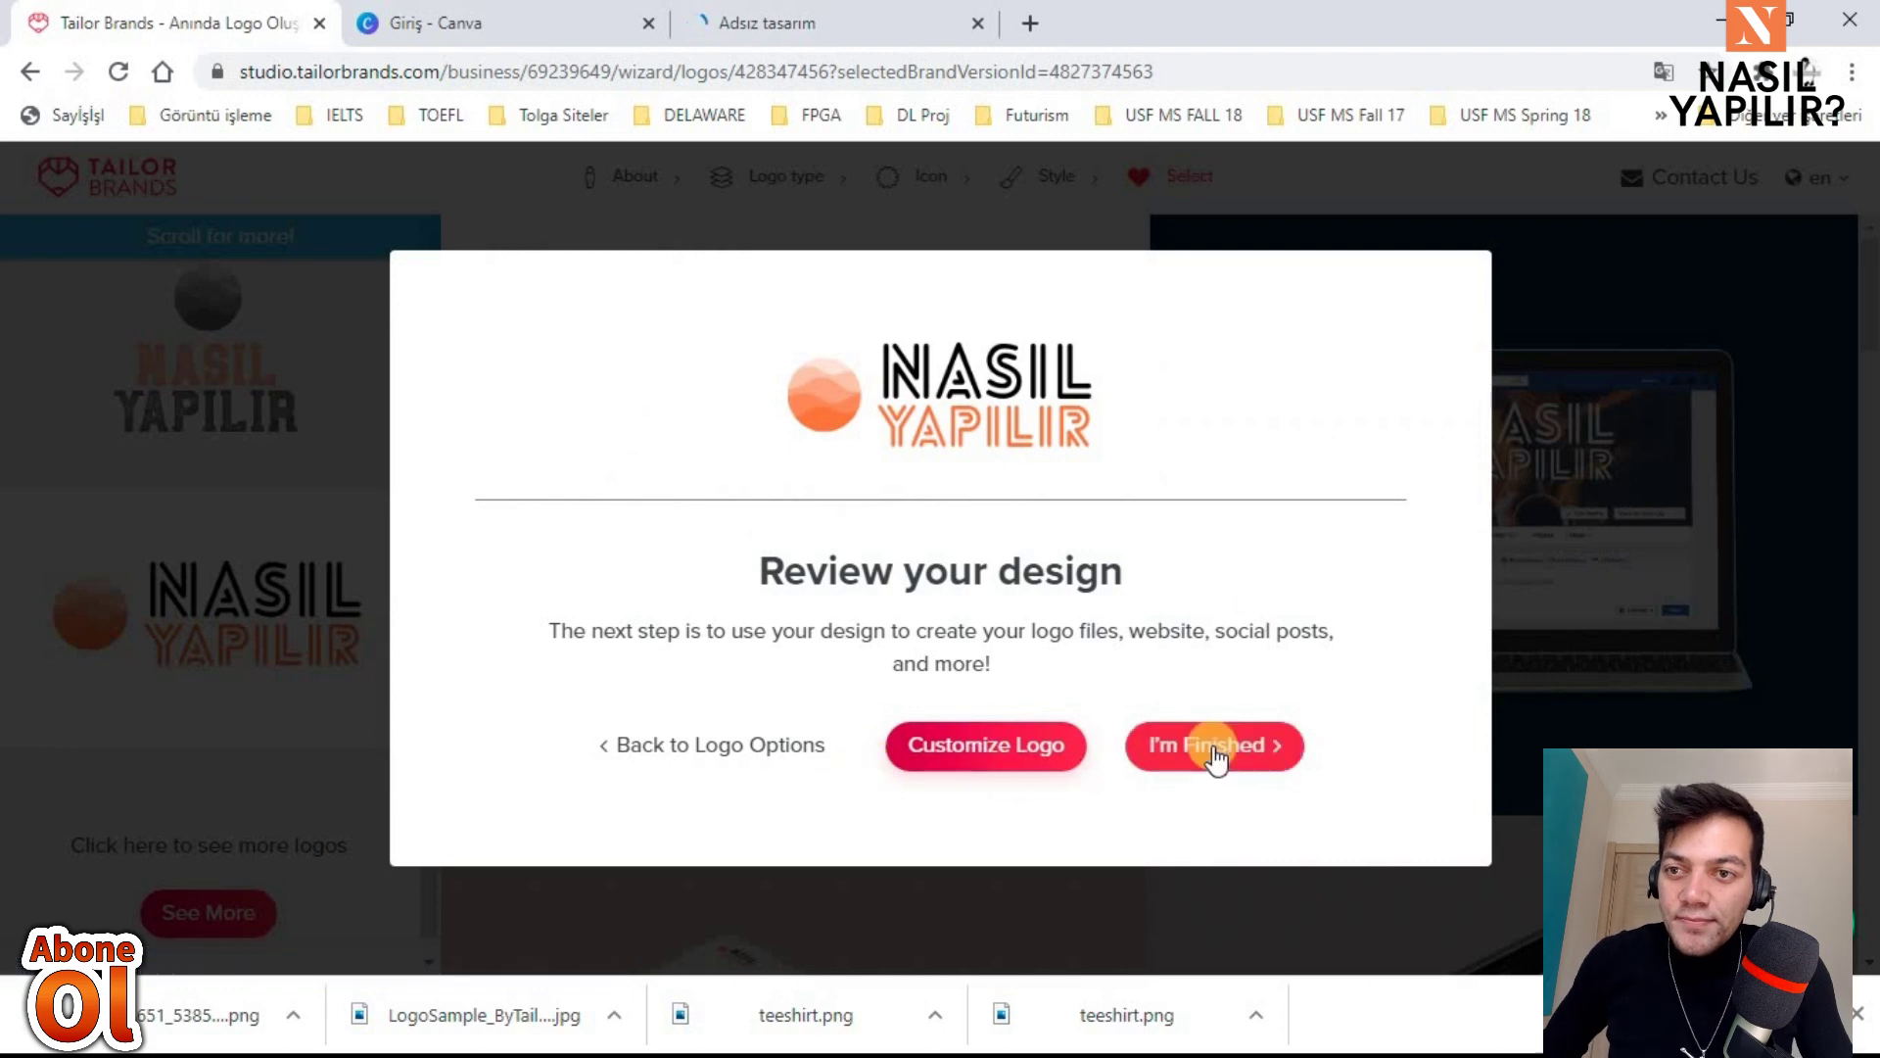
left_click(998, 770)
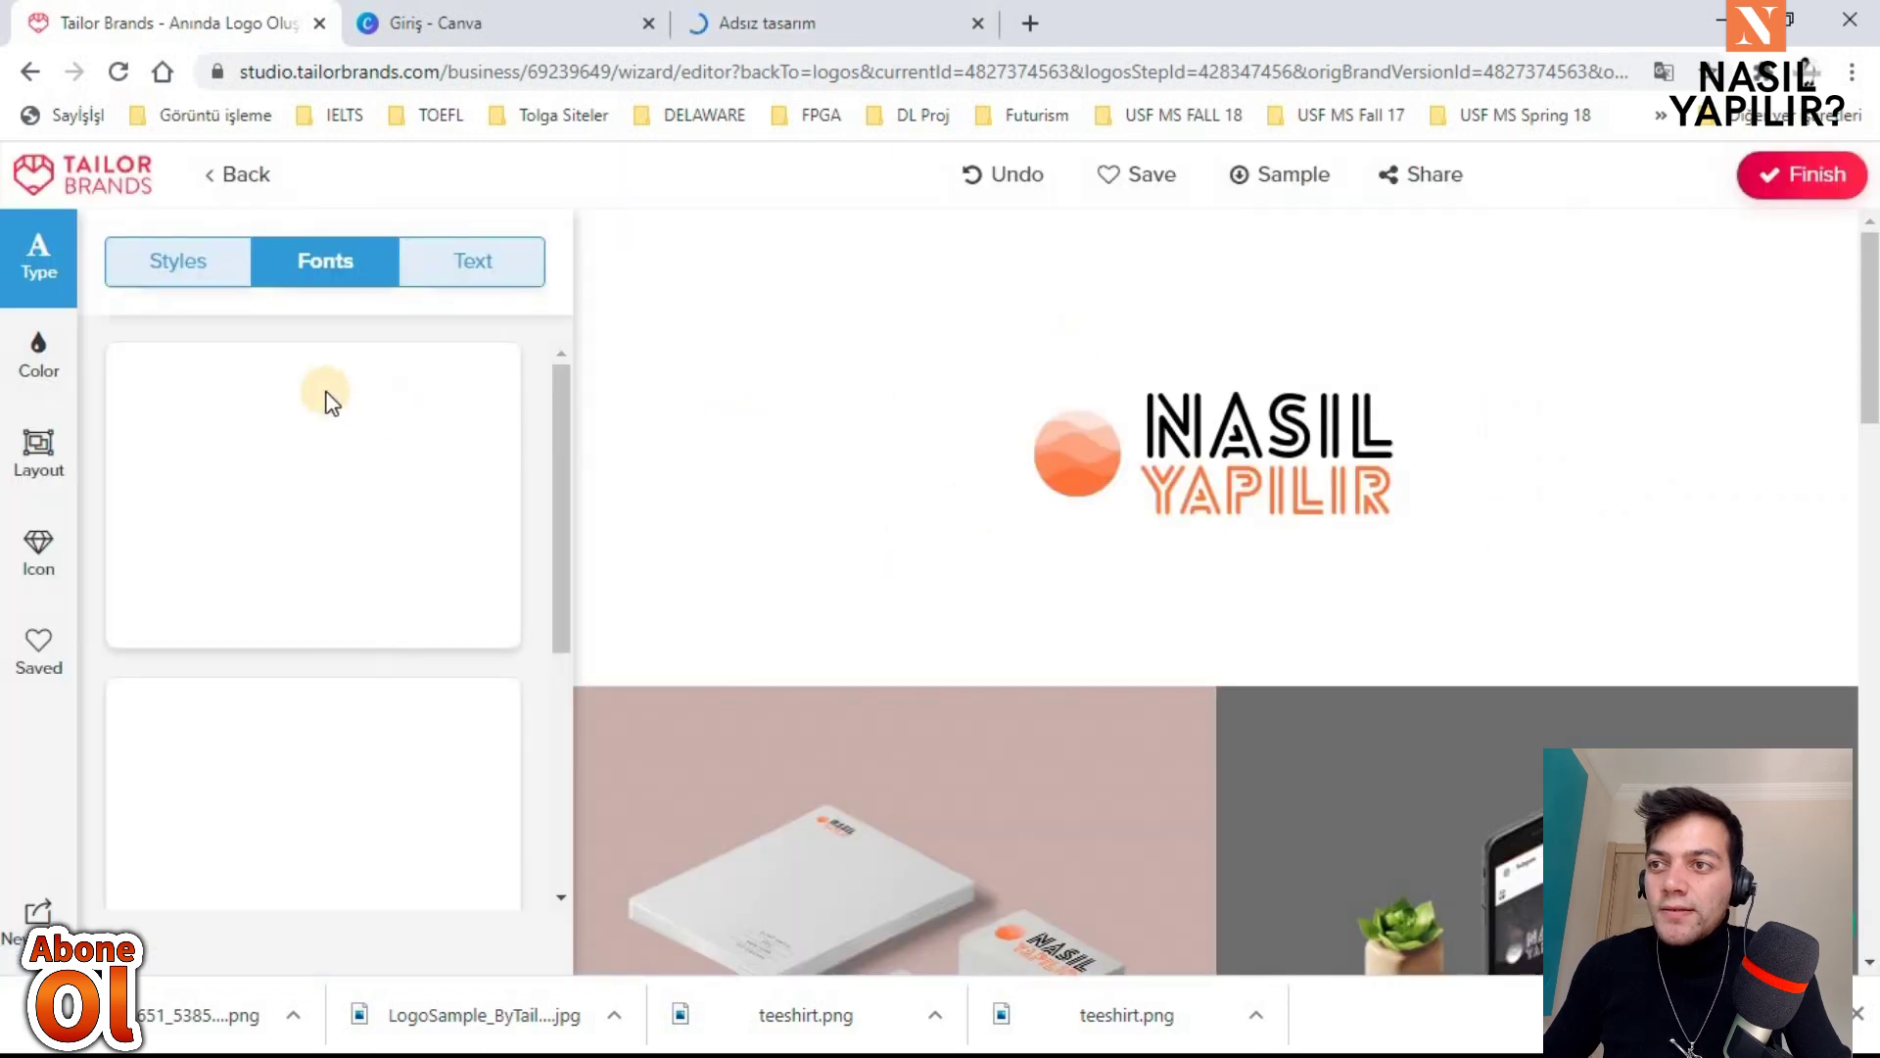
Step: Enter 'dfsdd' as the orange logo's tagline and apply it, then clear the Tagline field
left_click(519, 276)
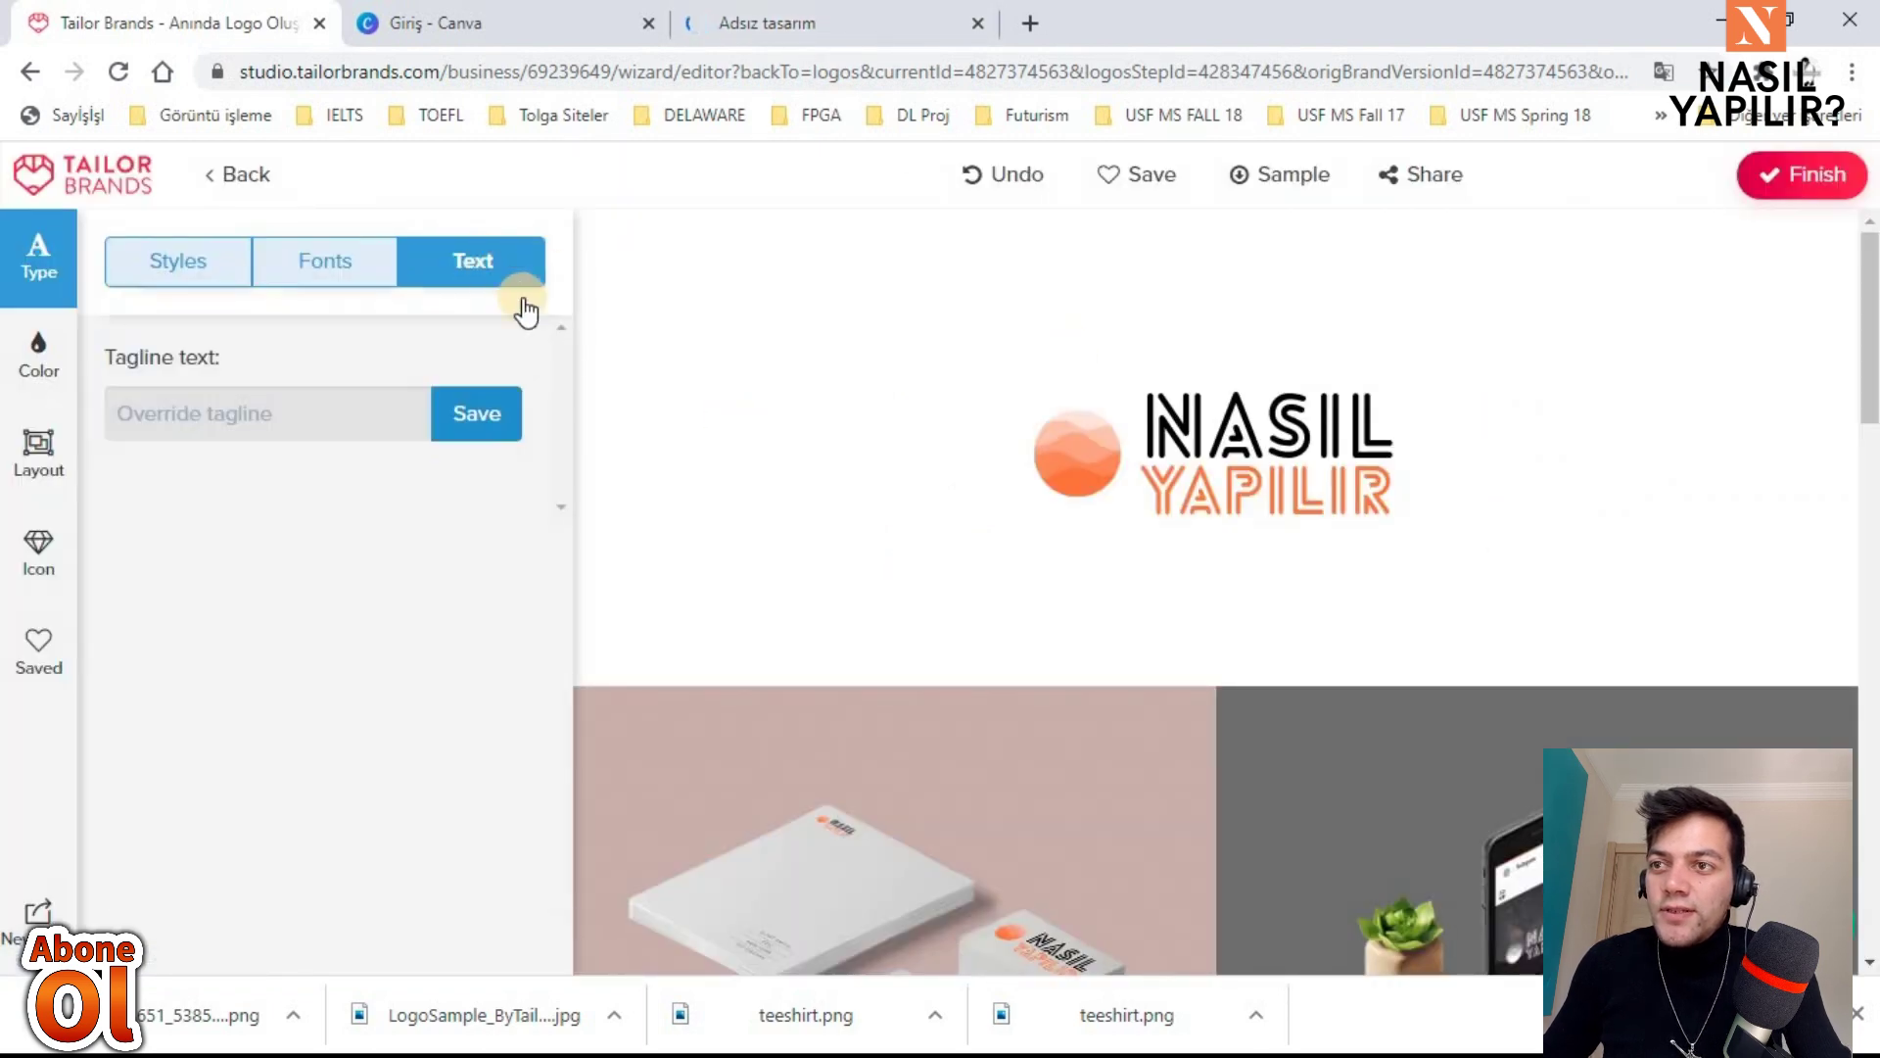
left_click(318, 427)
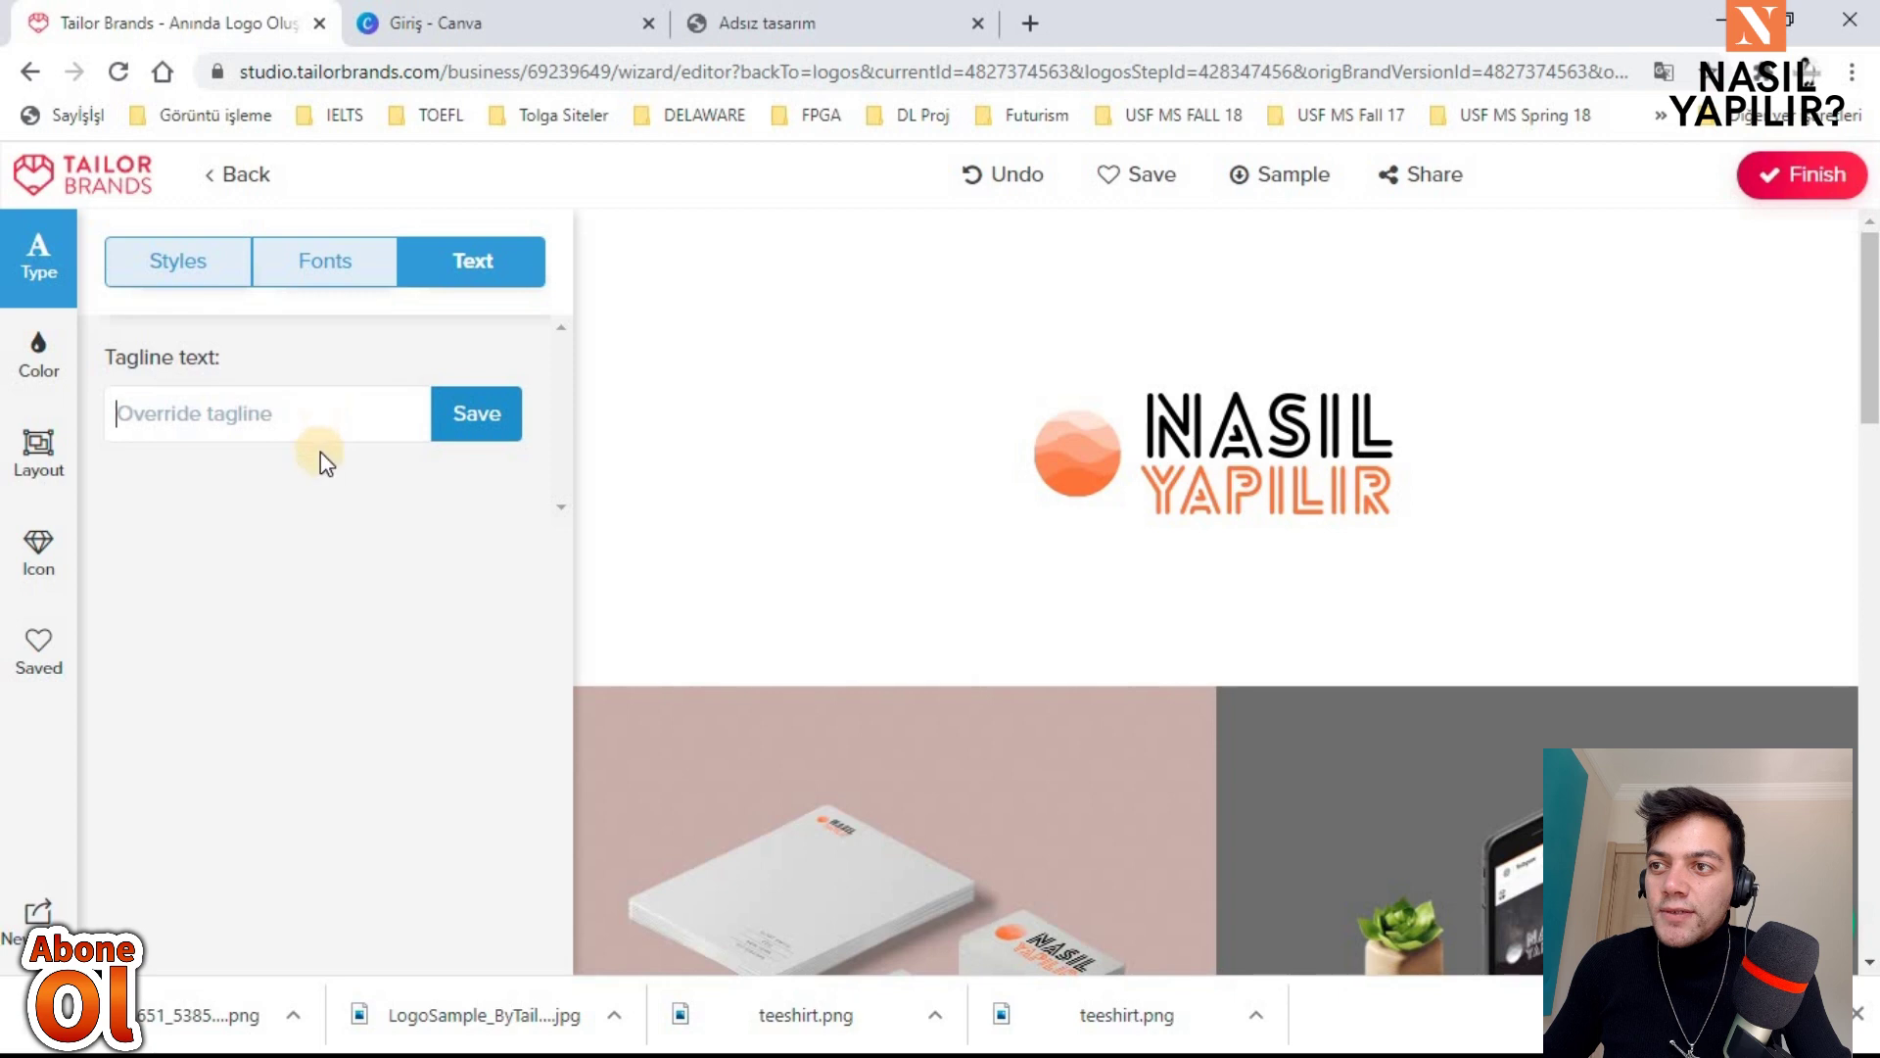
type("dfsdd")
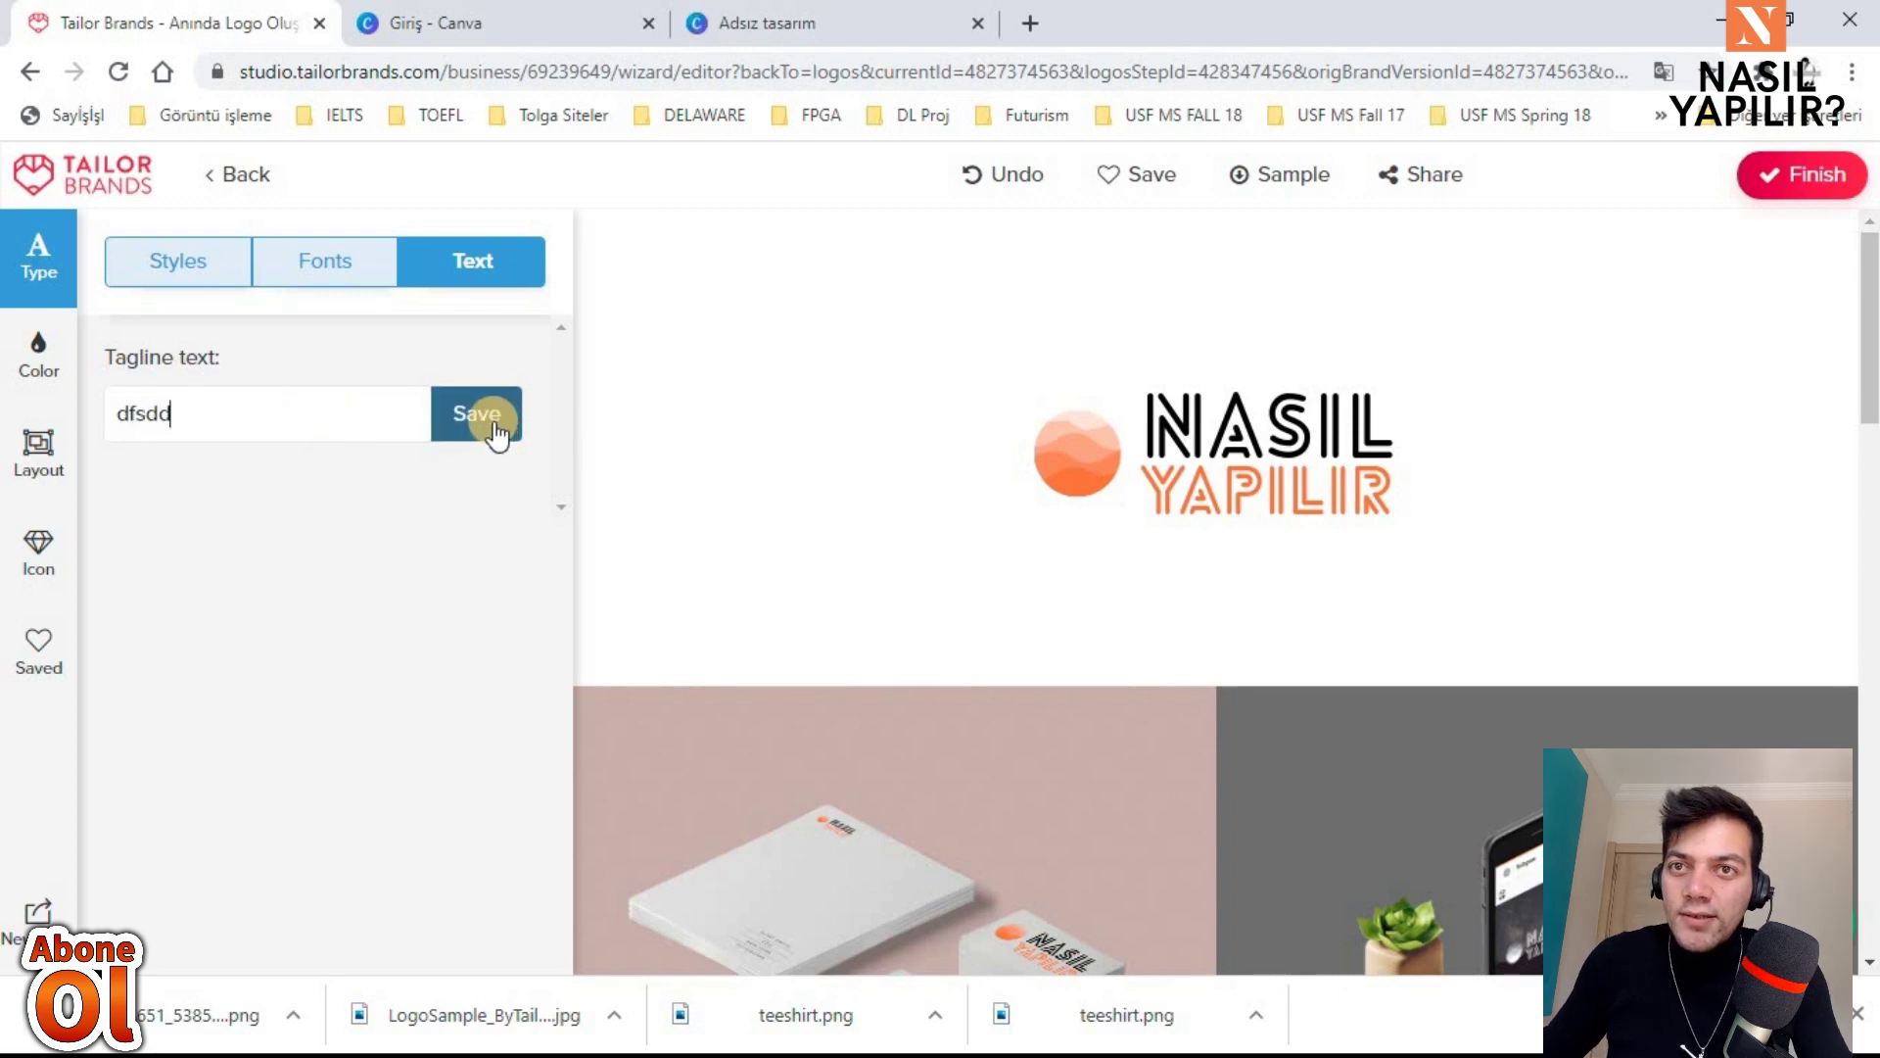
left_click(496, 431)
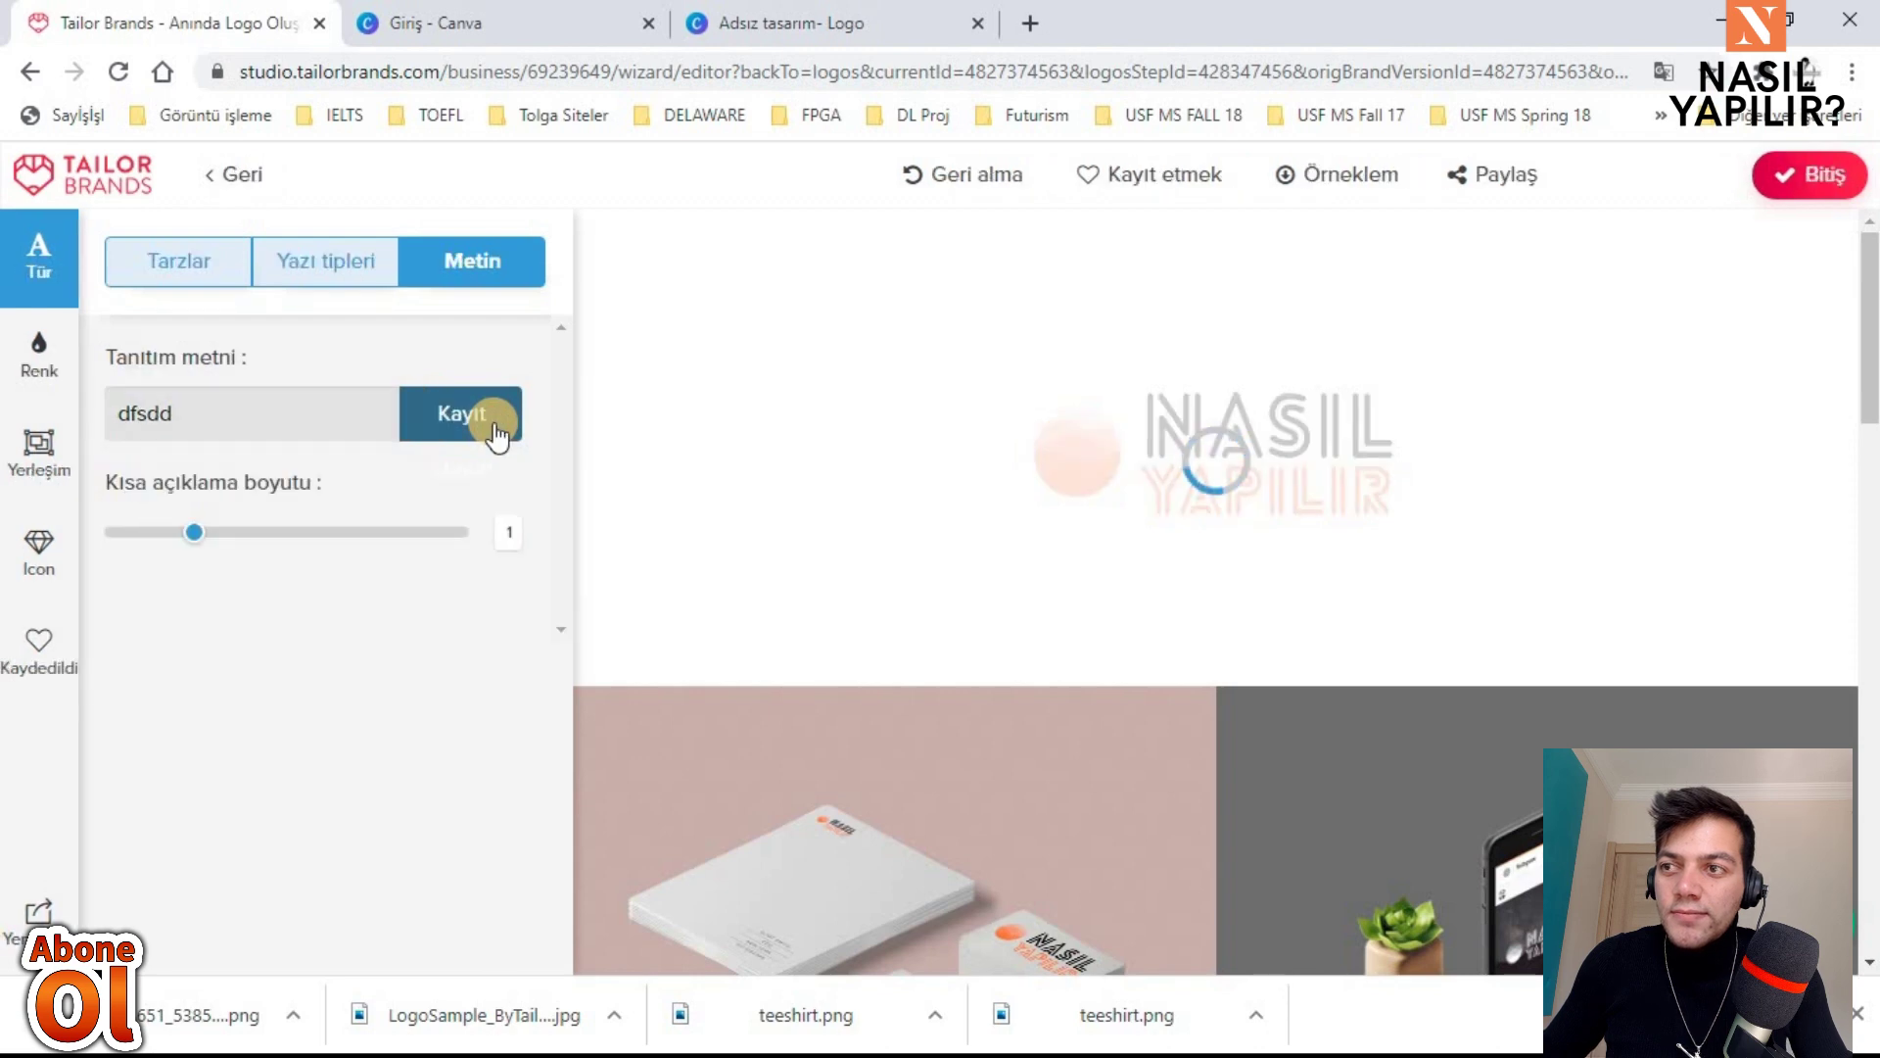
left_click(237, 428)
key("BackSpace")
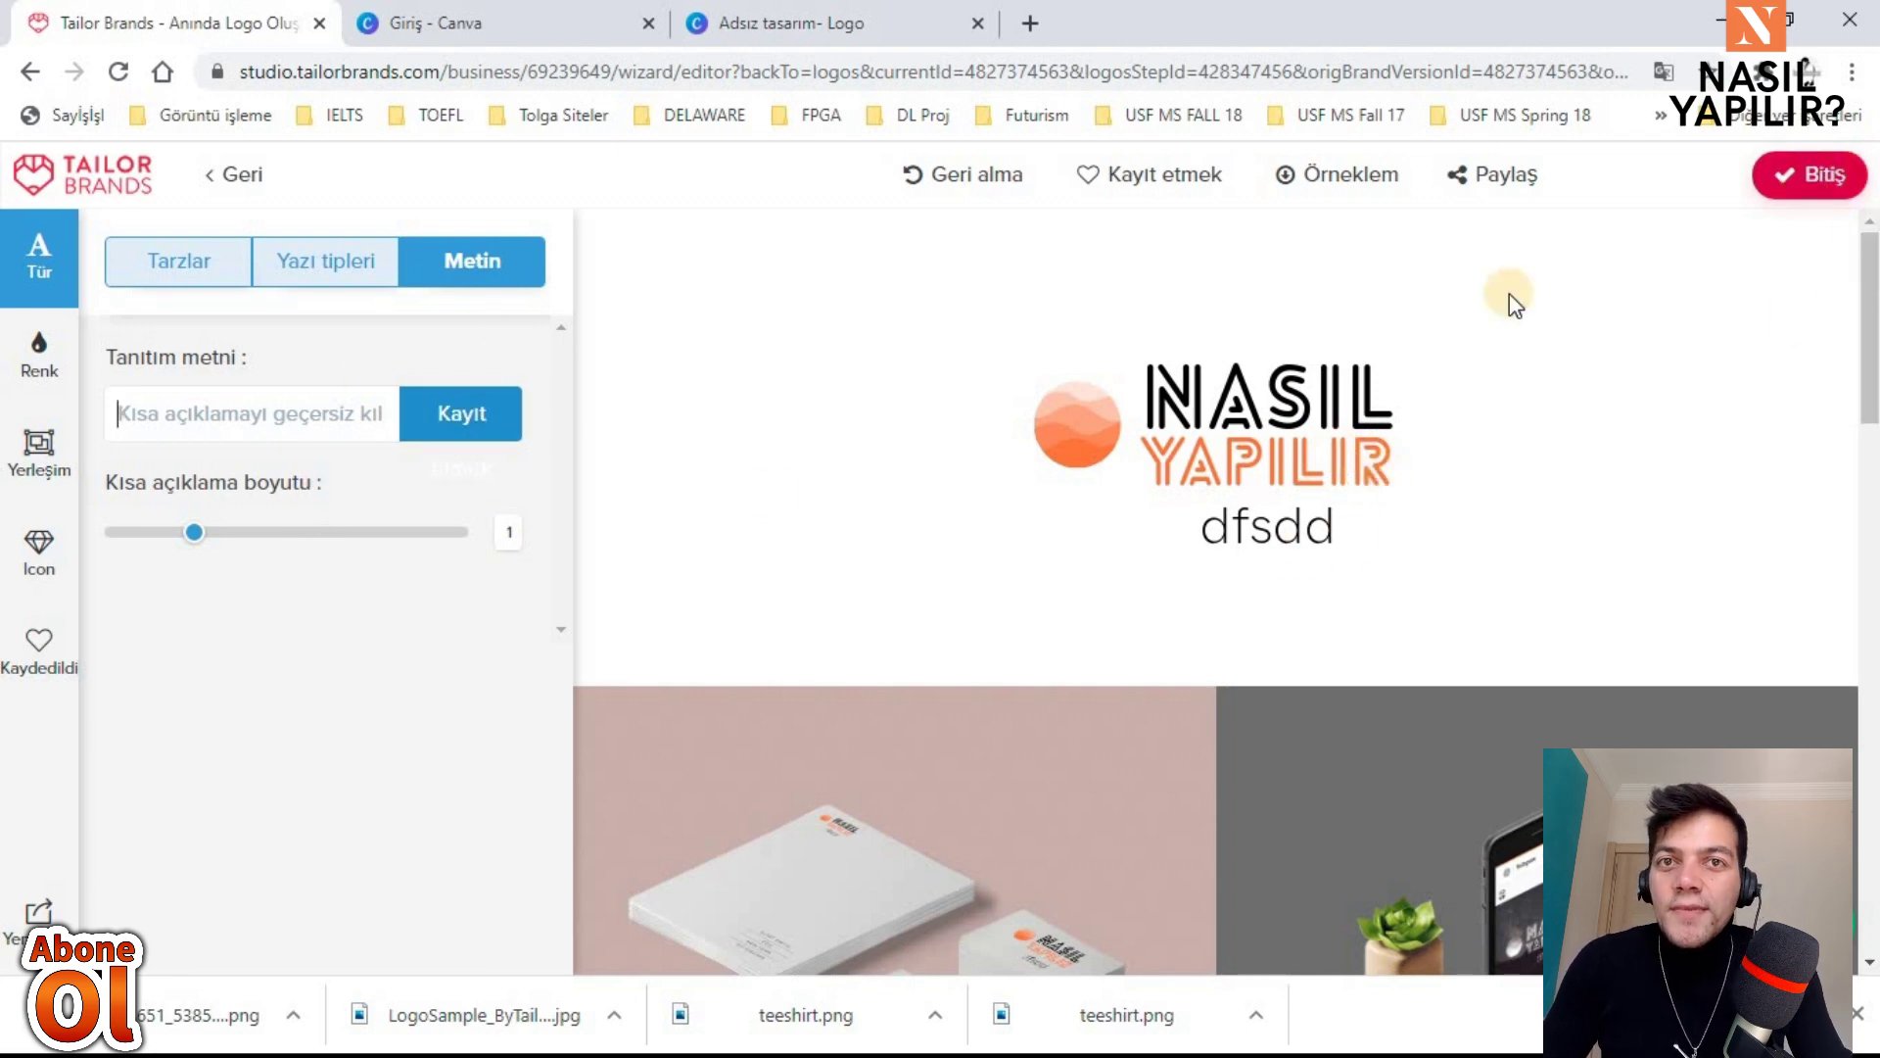
Step: Finish the orange logo, save it as a PNG on the Desktop, and open the file
left_click(1784, 182)
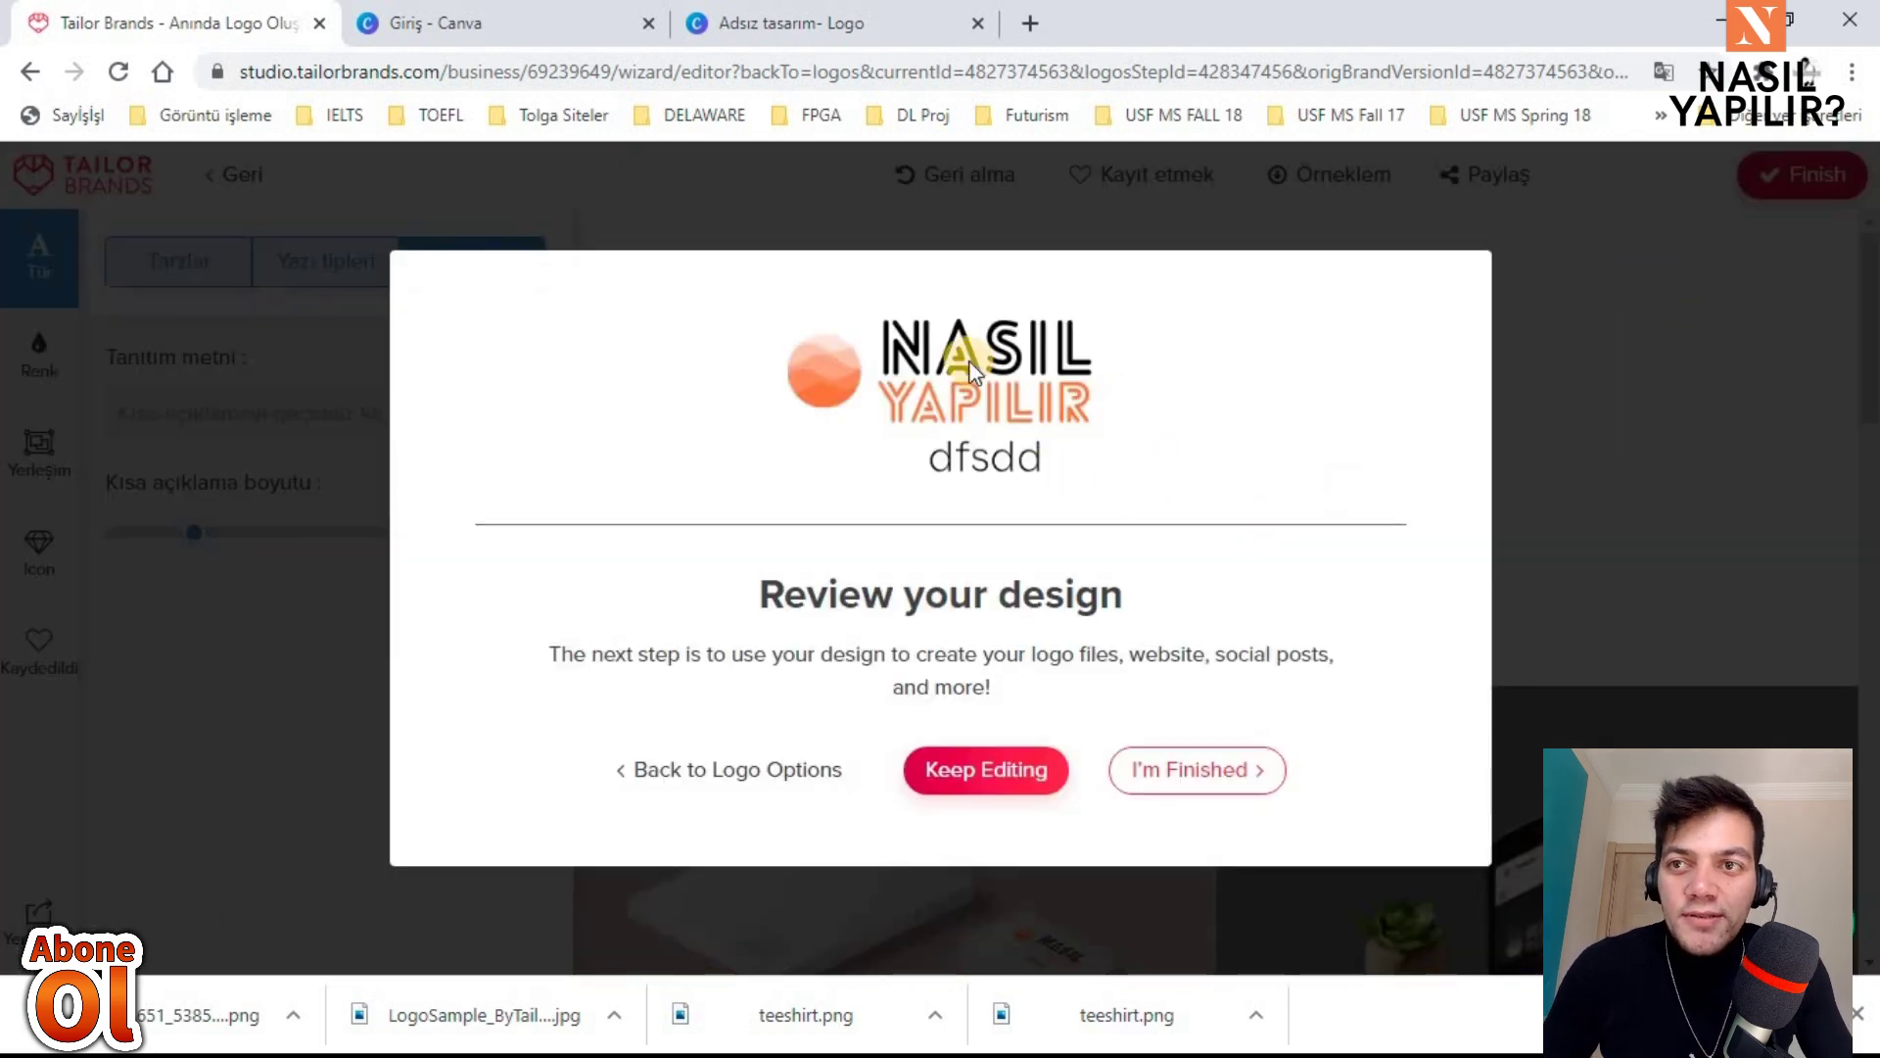
right_click(967, 361)
left_click(1132, 485)
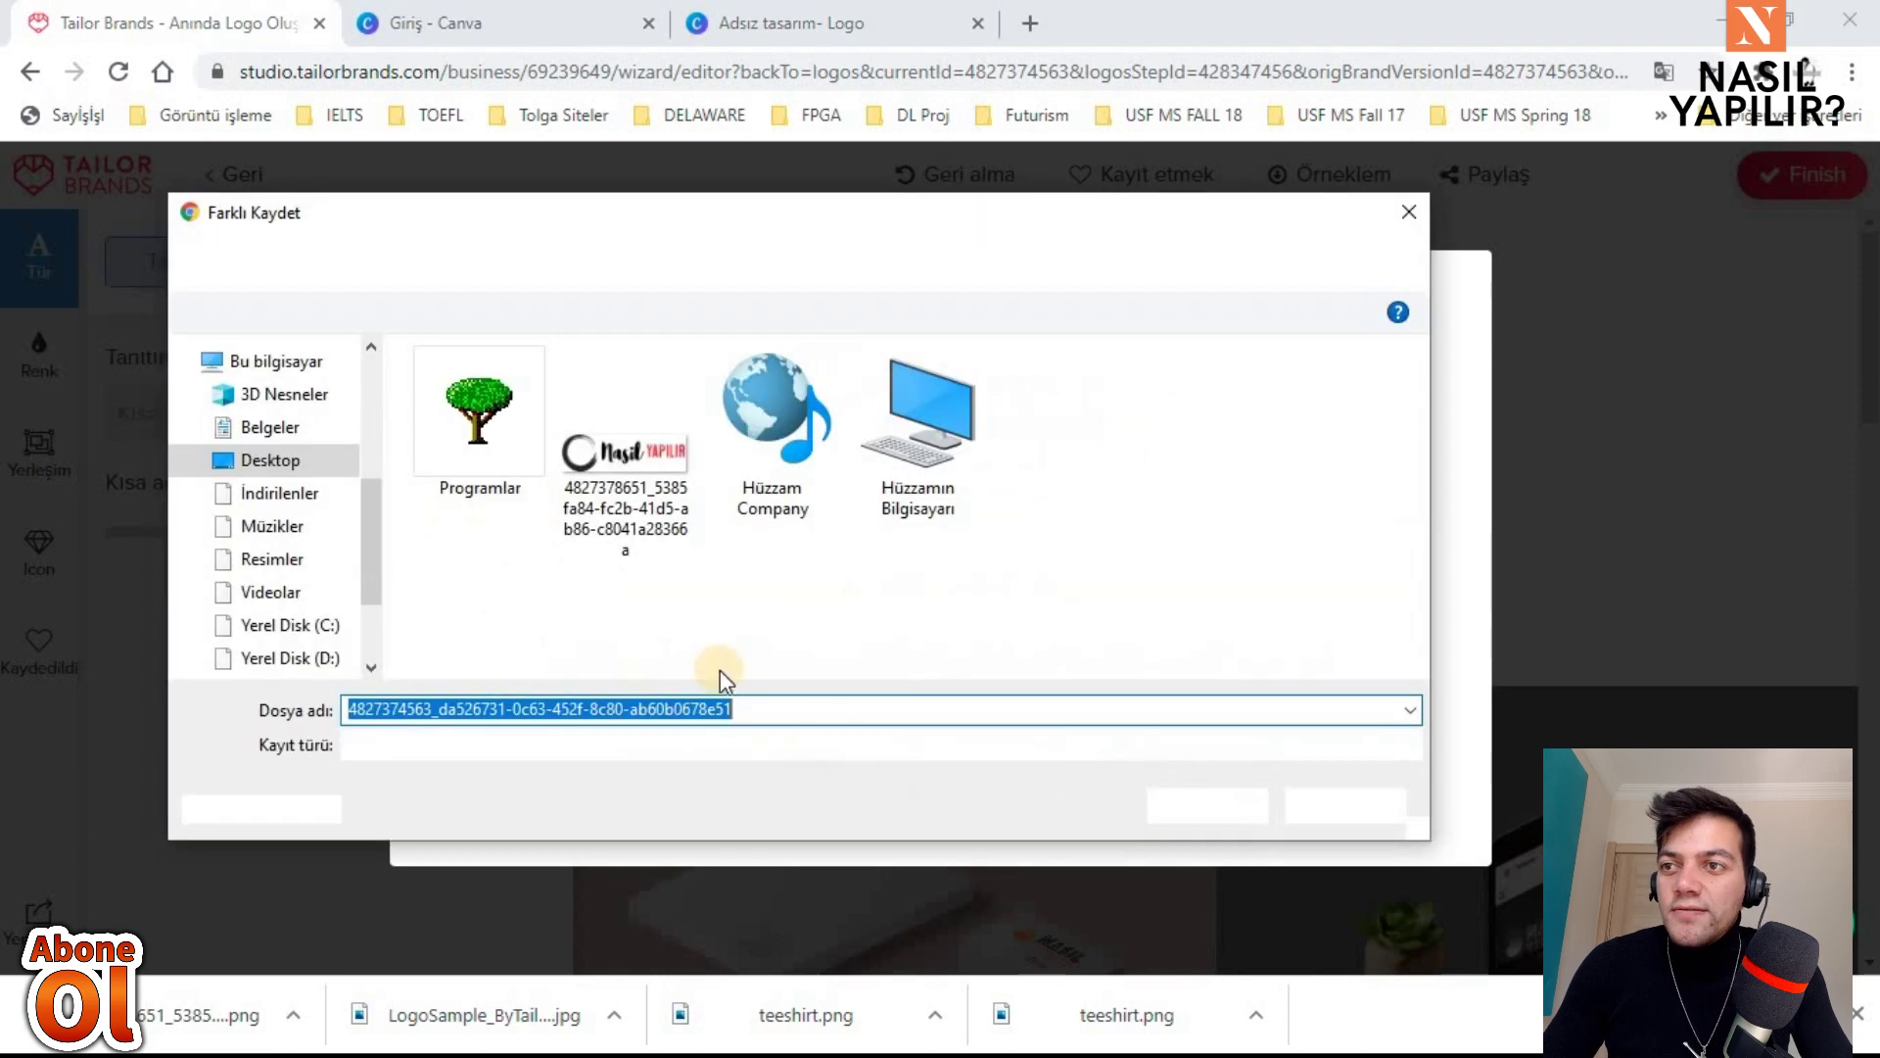
left_click(1122, 801)
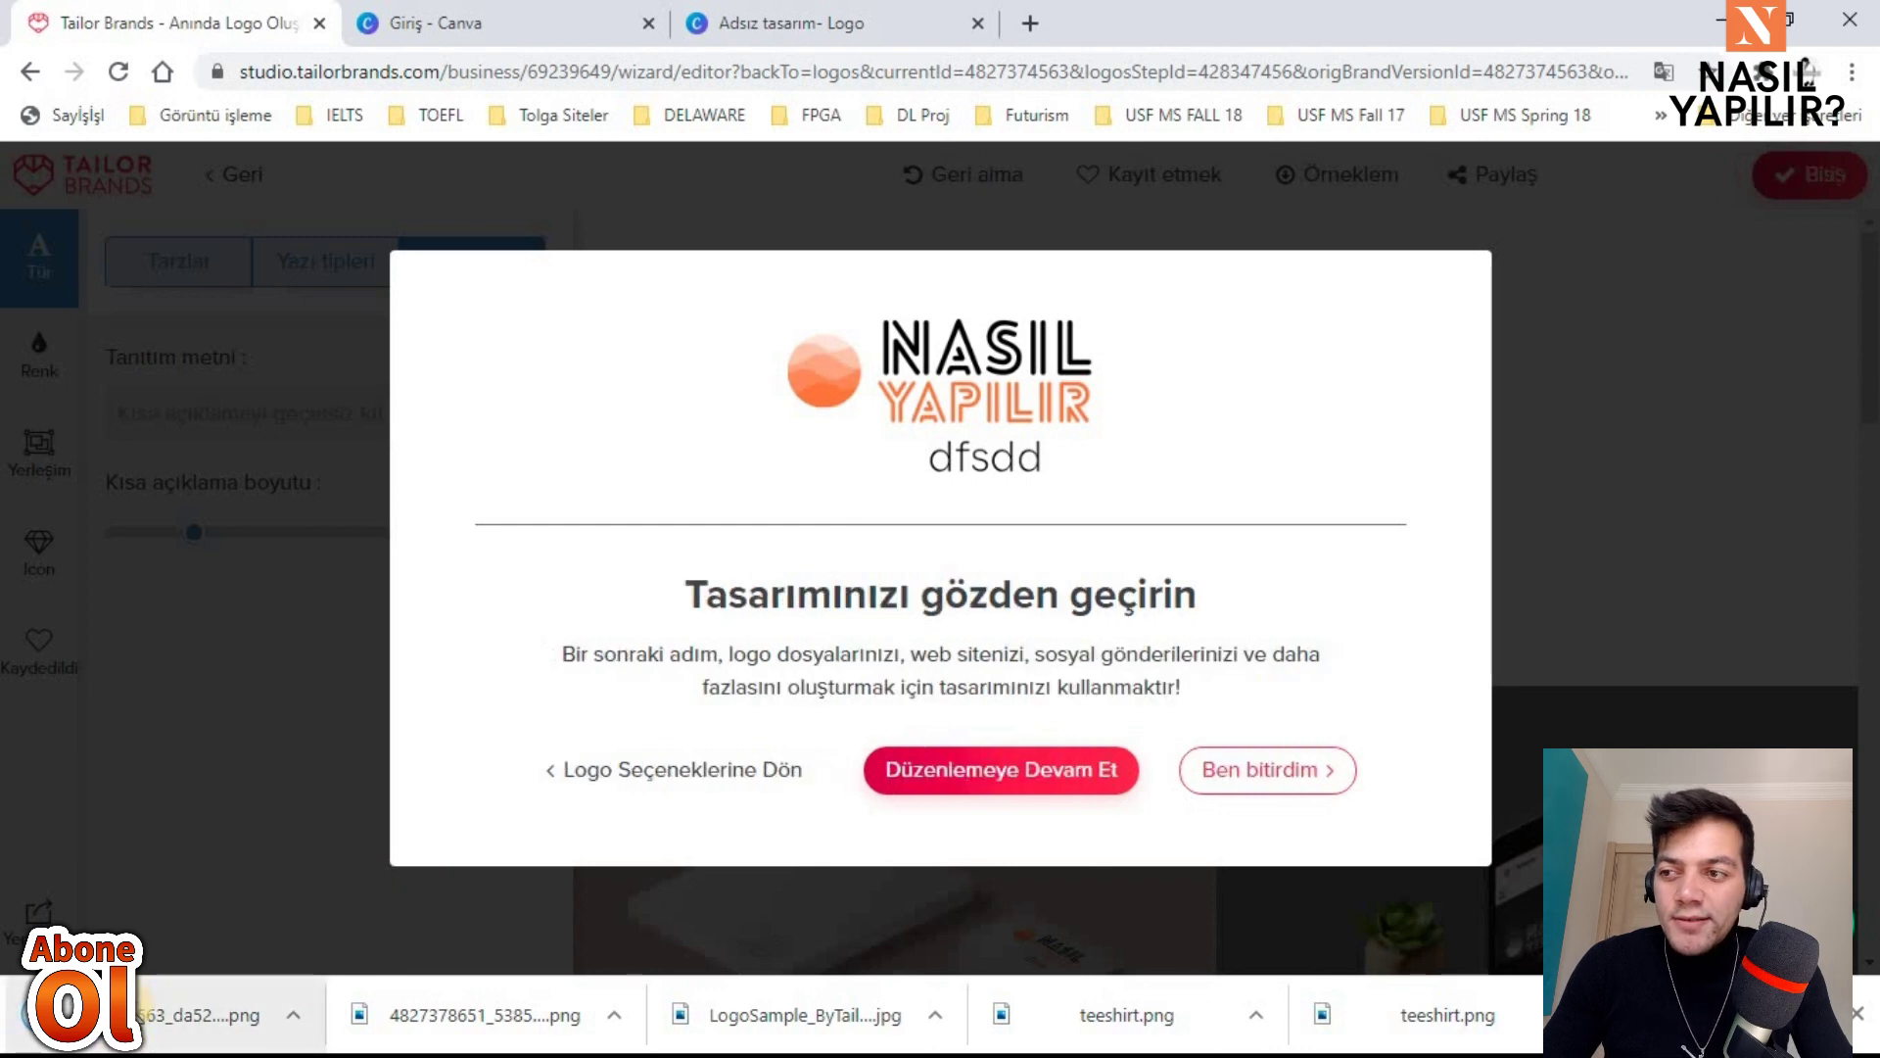
left_click(485, 1014)
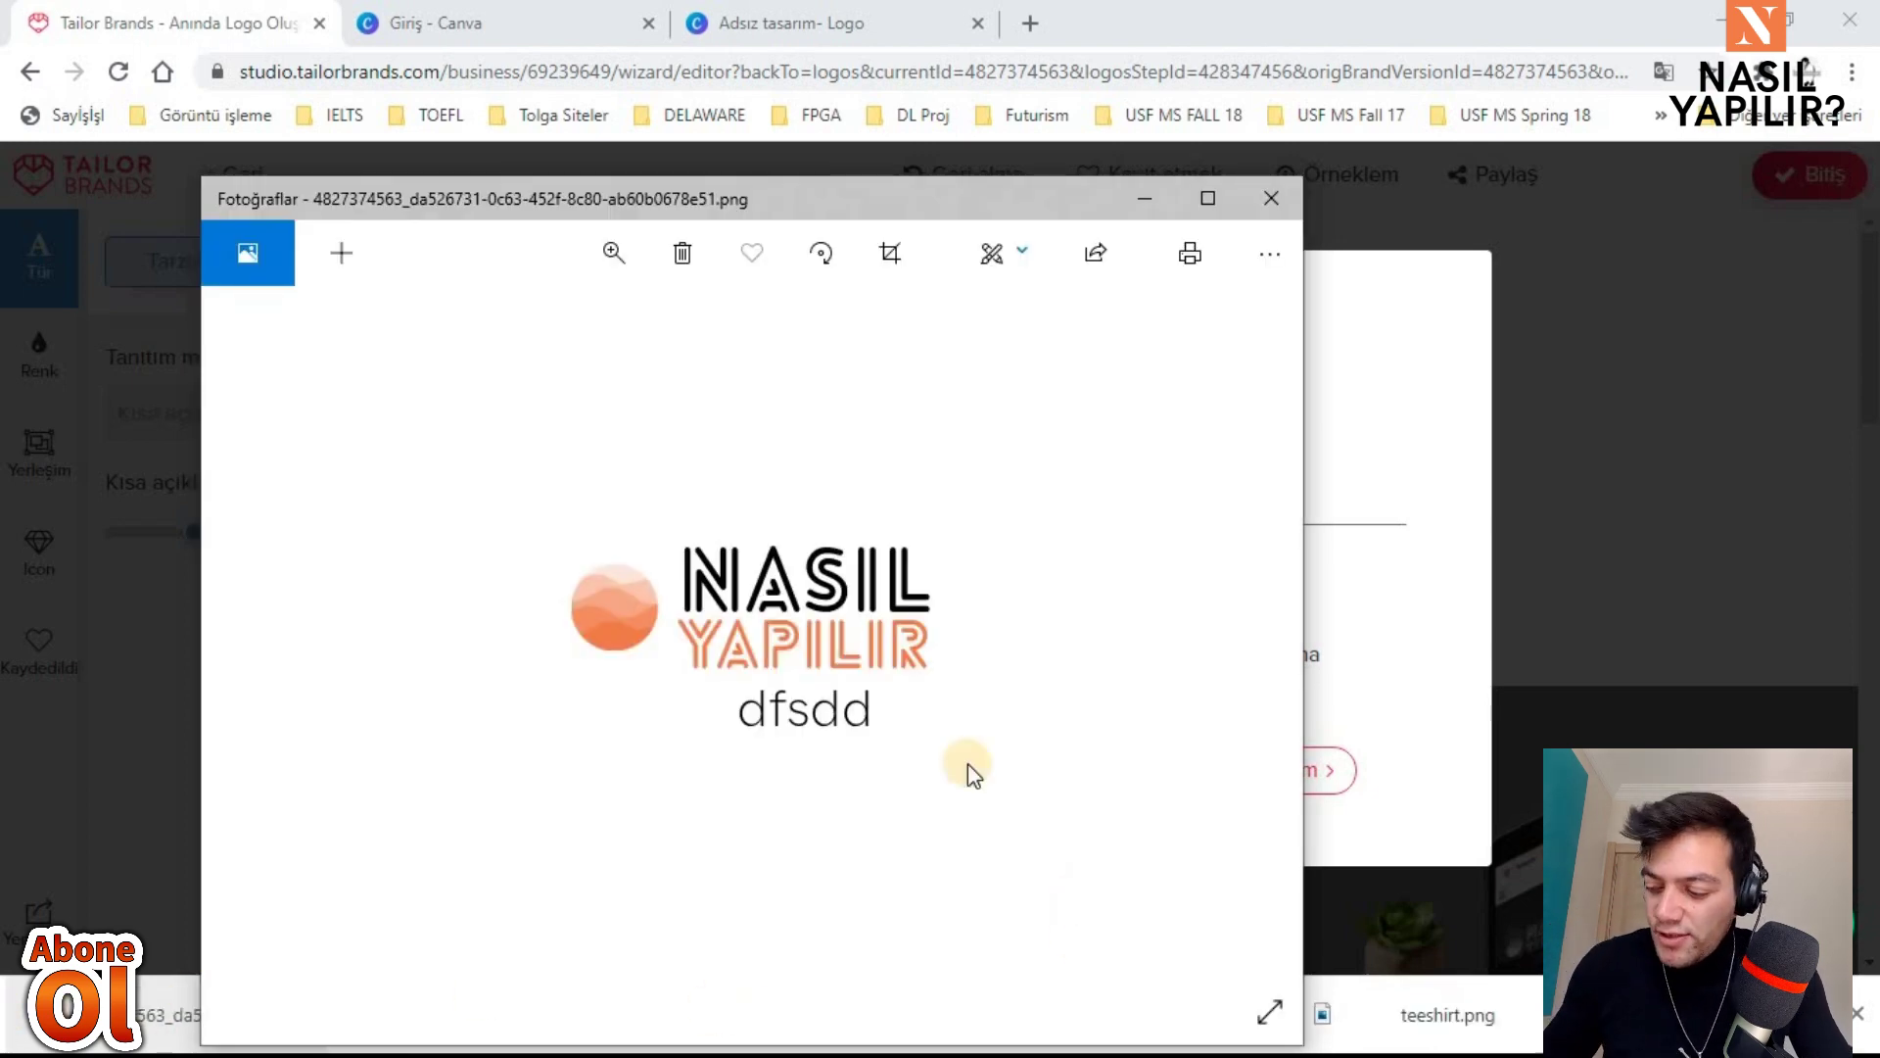
Step: Close the Photos preview and switch to the 'Giriş - Canva' home page
scroll(901, 734, "up", 2)
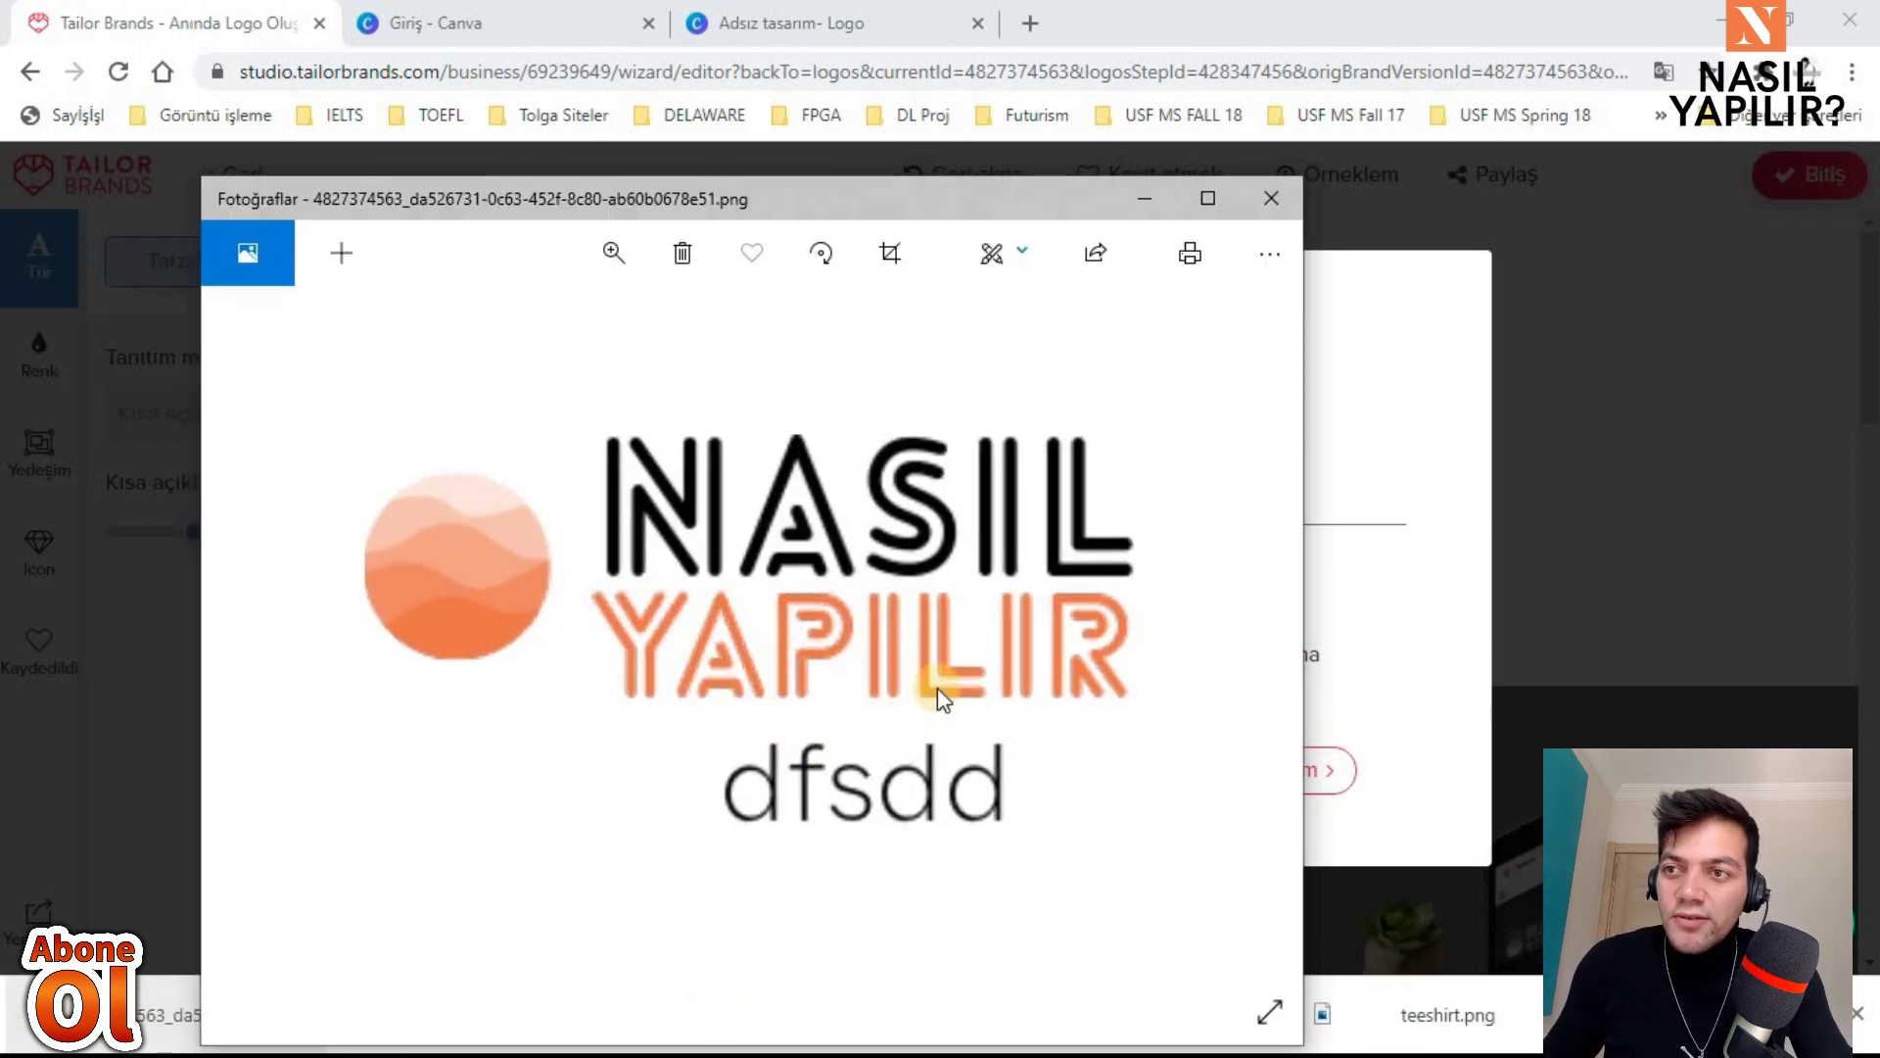
left_click(1271, 199)
left_click(494, 12)
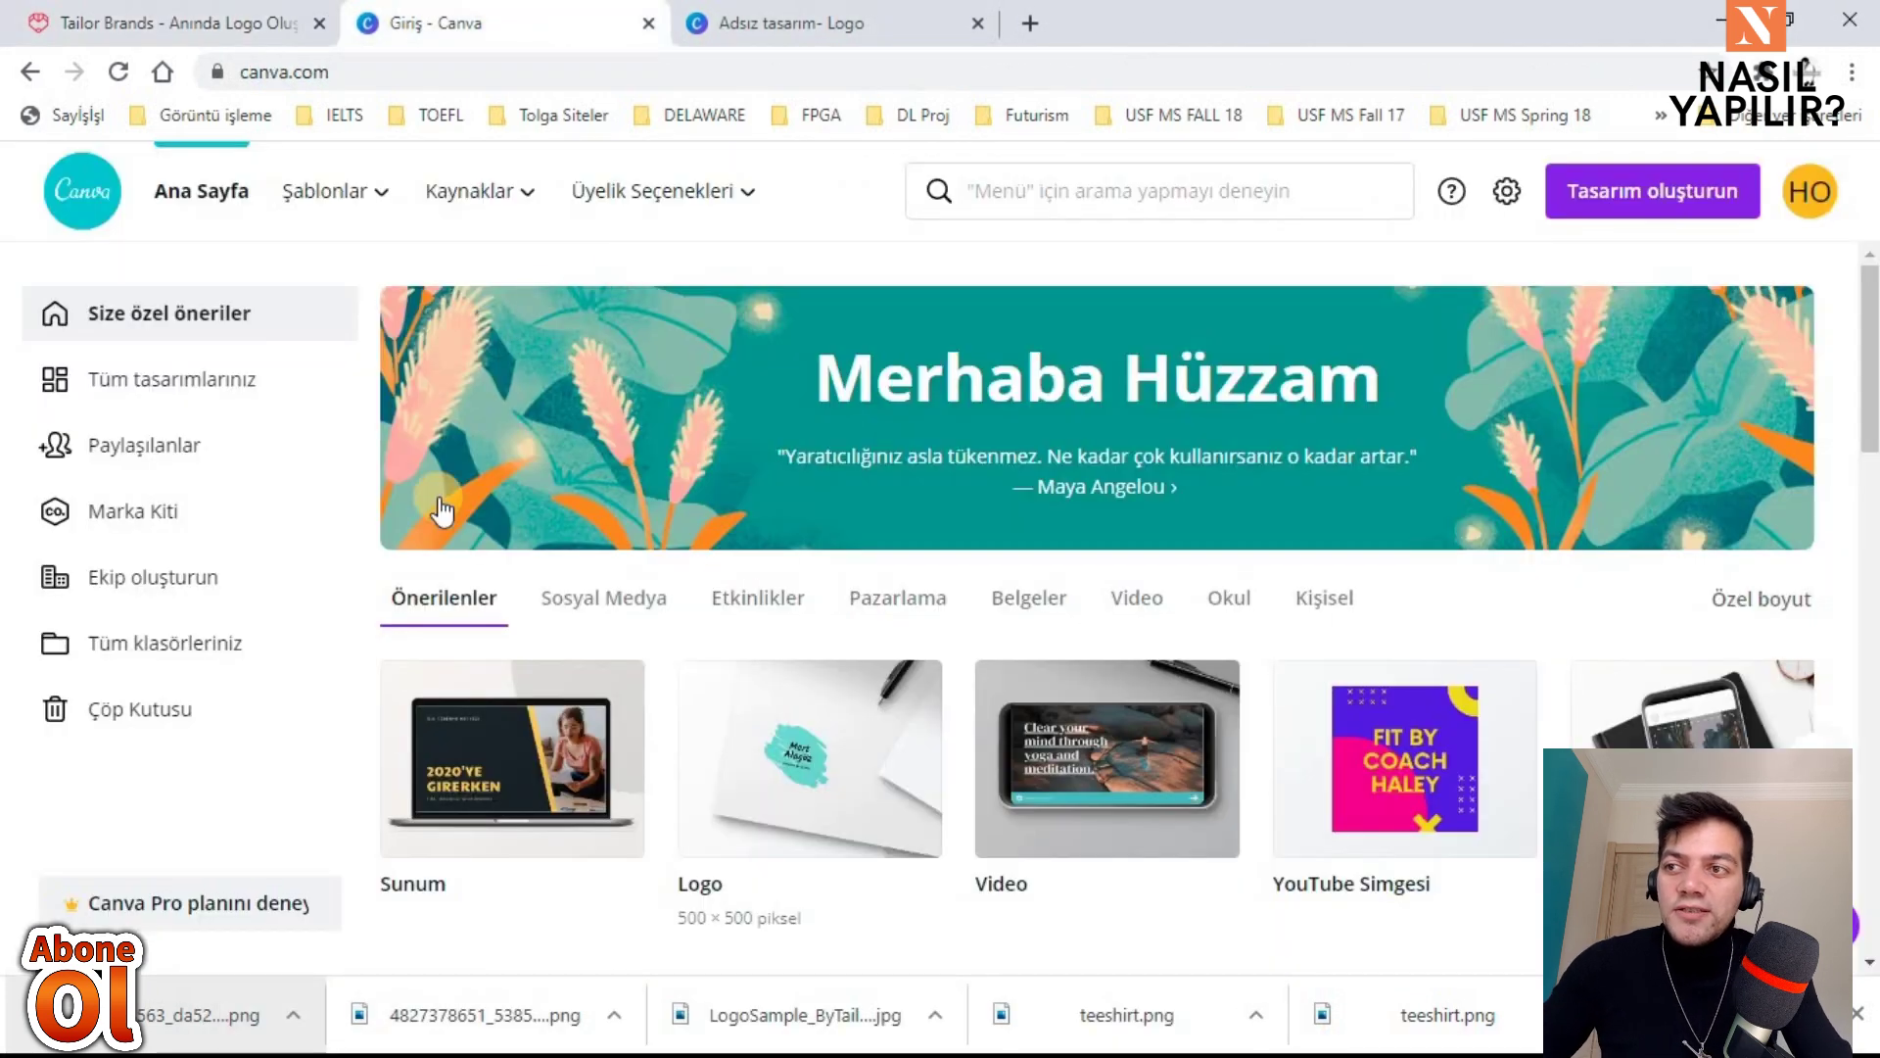
Step: Start a blank Canva logo design and expand the Rozet Logo templates
left_click(805, 742)
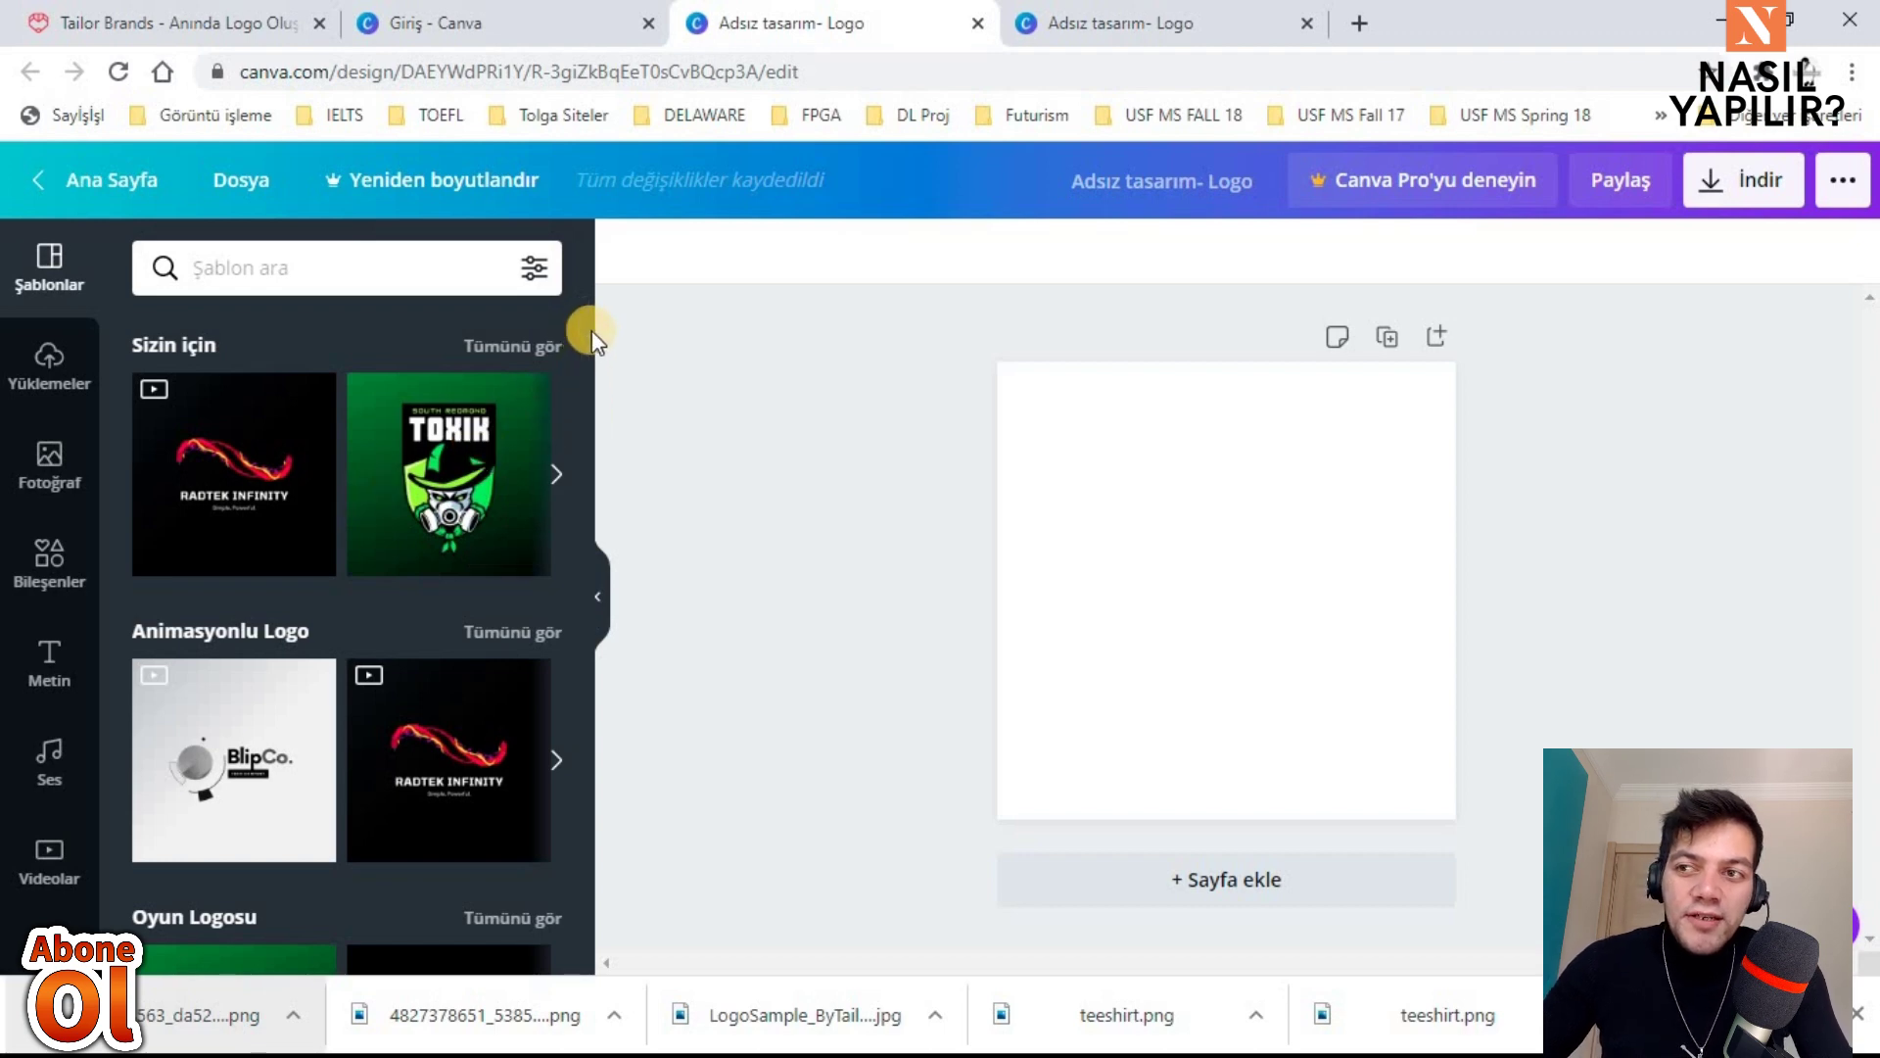
mouse_move(587, 359)
left_mouse_down()
mouse_move(638, 487)
mouse_move(636, 595)
mouse_move(590, 306)
mouse_move(578, 362)
left_mouse_up()
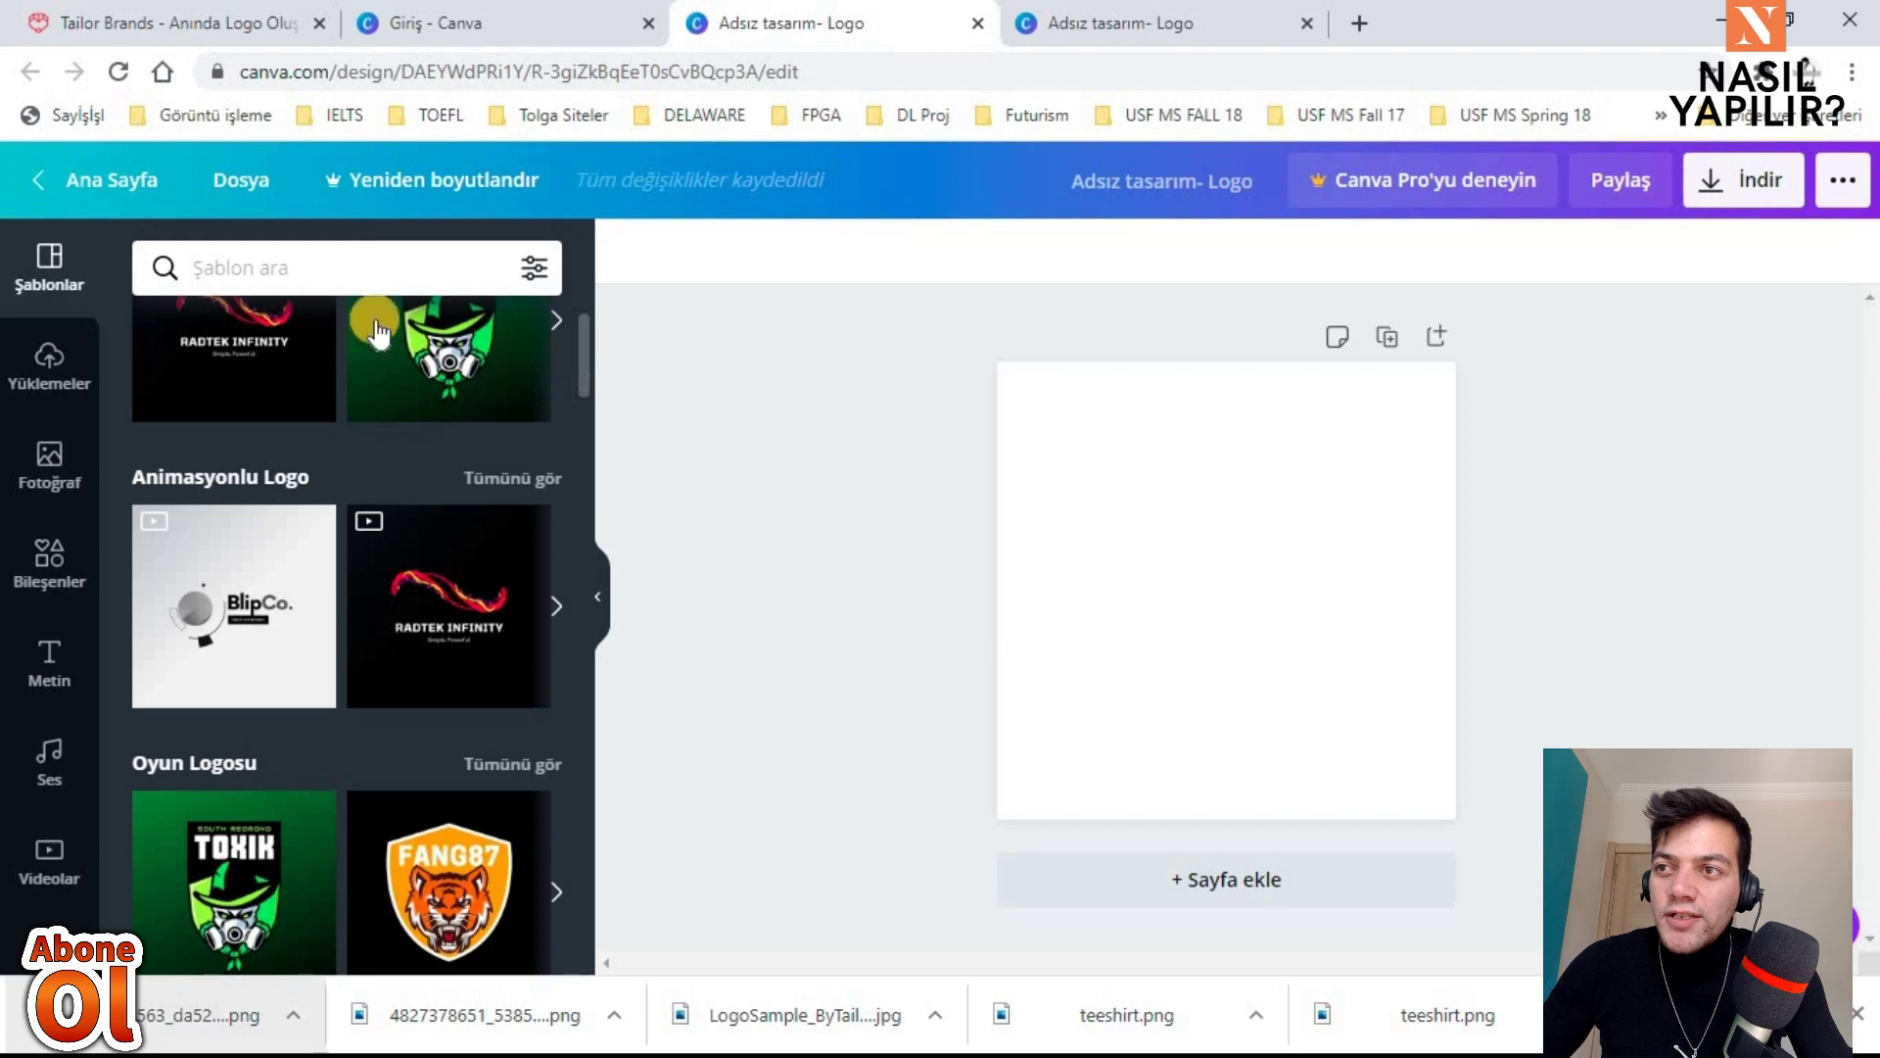
scroll(281, 545, "down", 3)
scroll(333, 496, "up", 5)
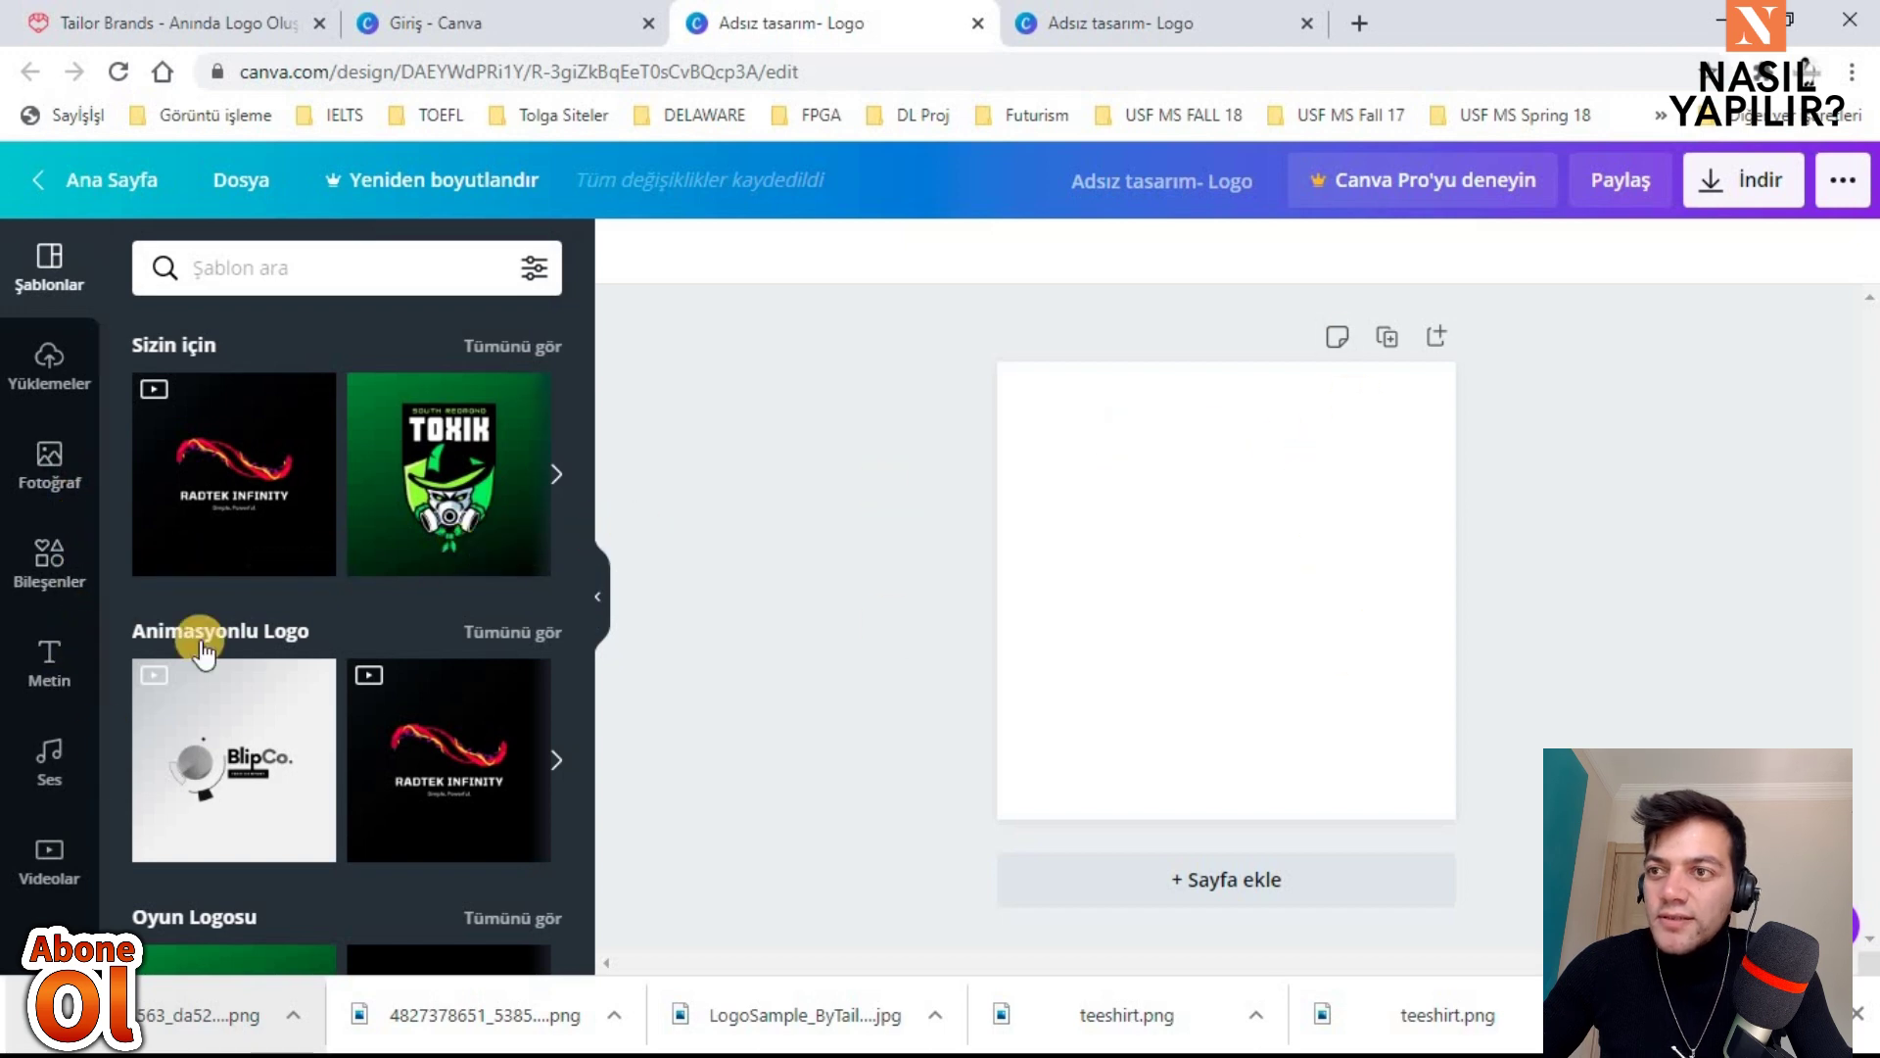
scroll(432, 572, "down", 1)
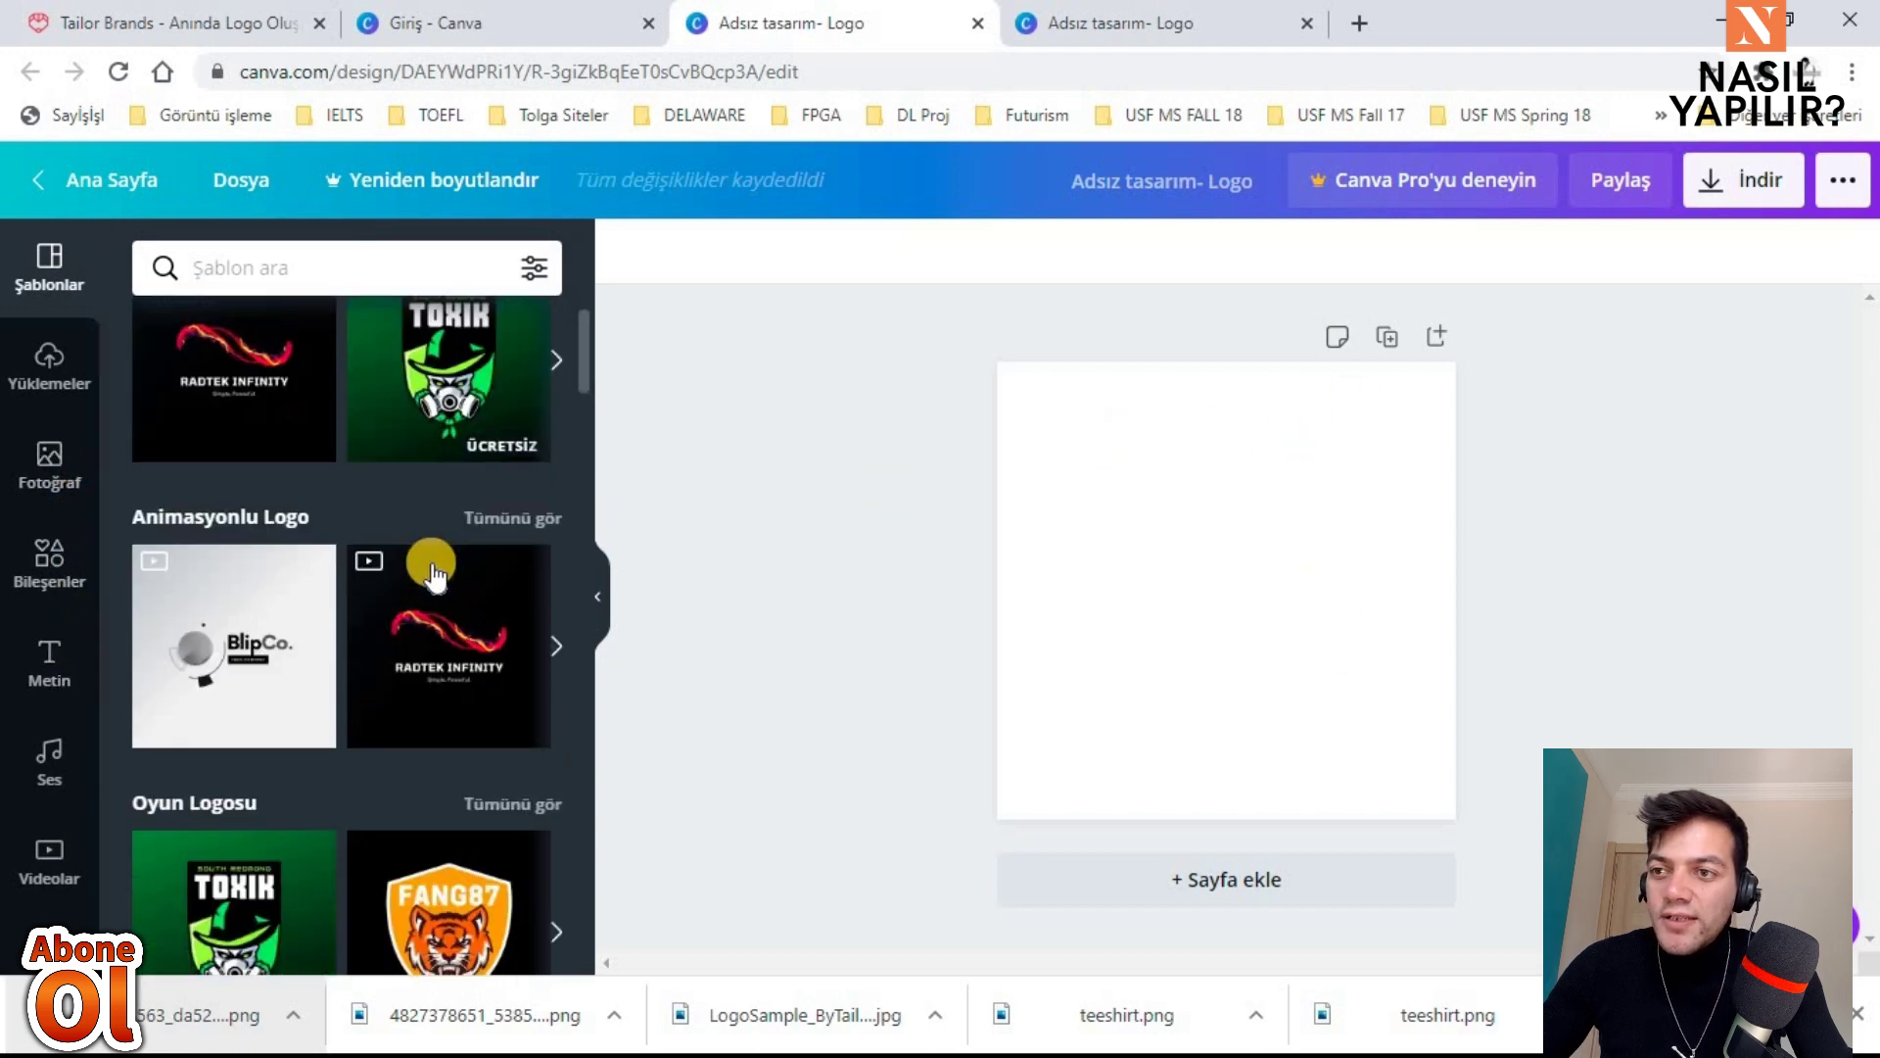
scroll(436, 588, "down", 2)
scroll(421, 578, "down", 1)
scroll(294, 578, "down", 1)
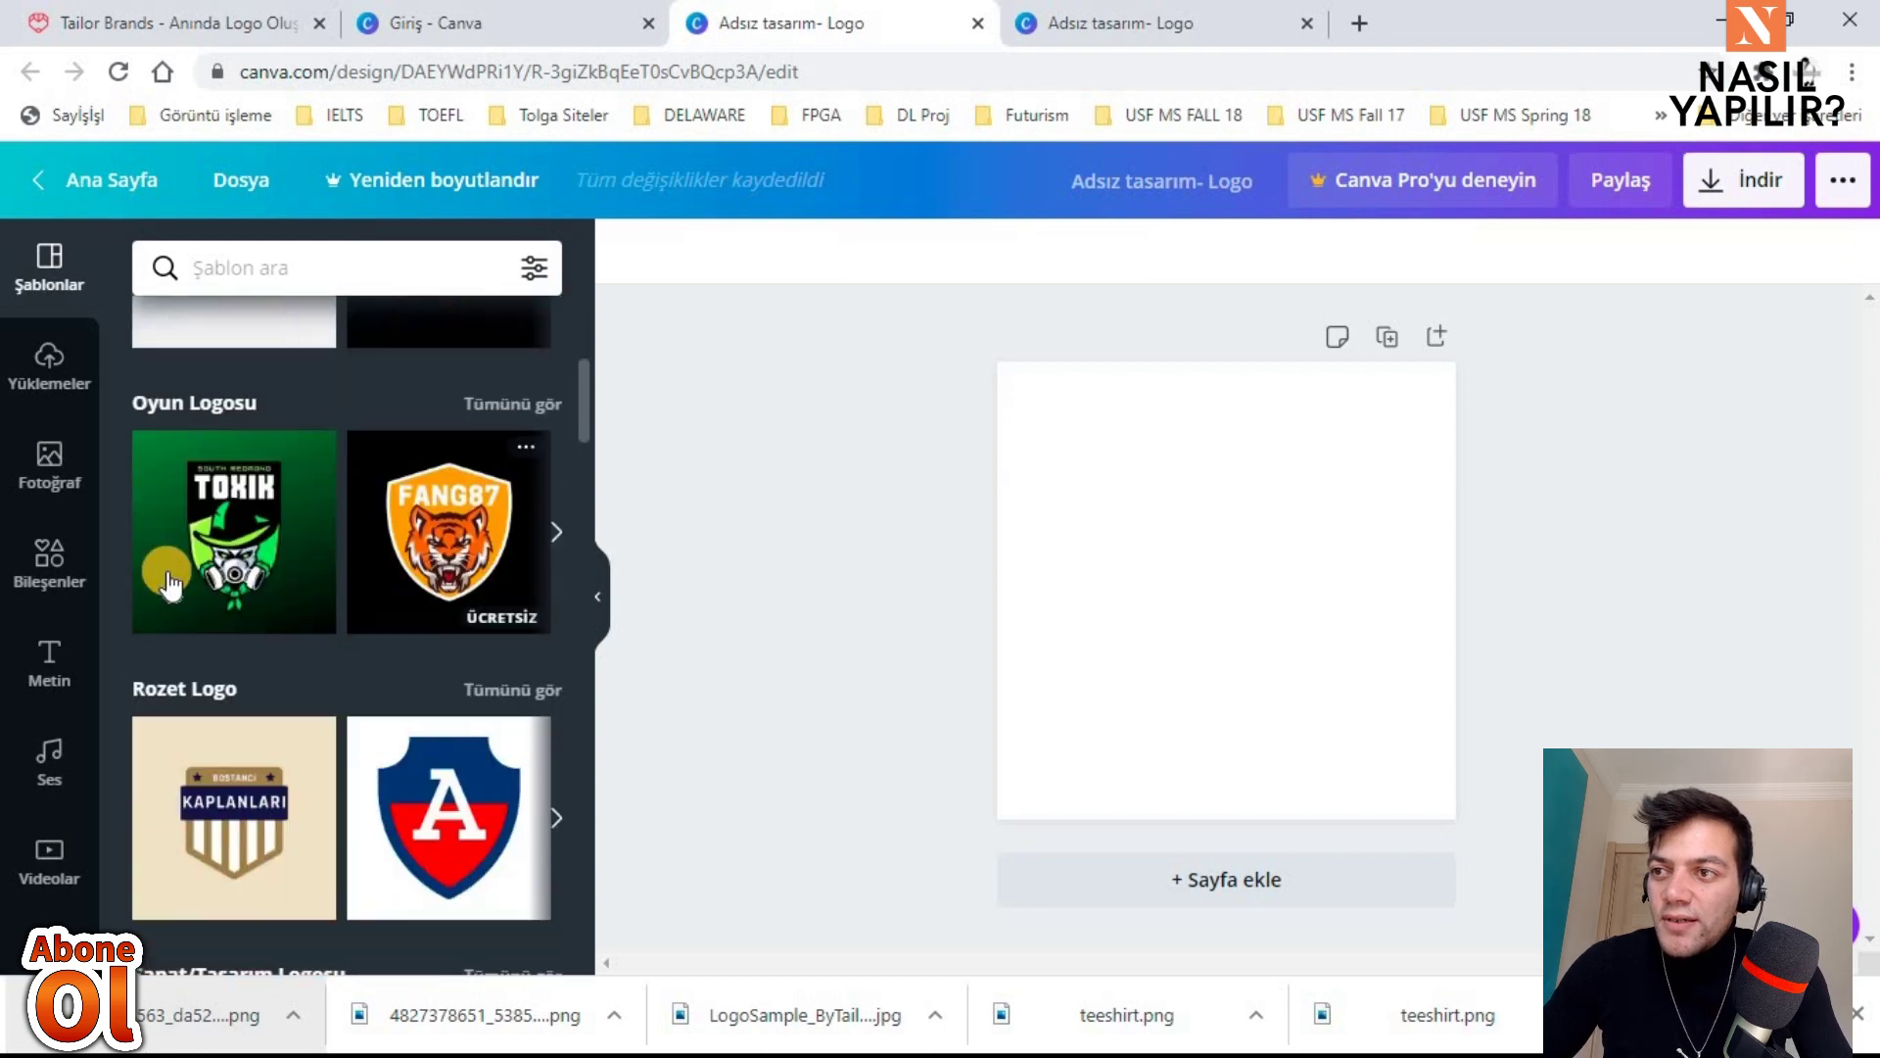
scroll(534, 608, "down", 1)
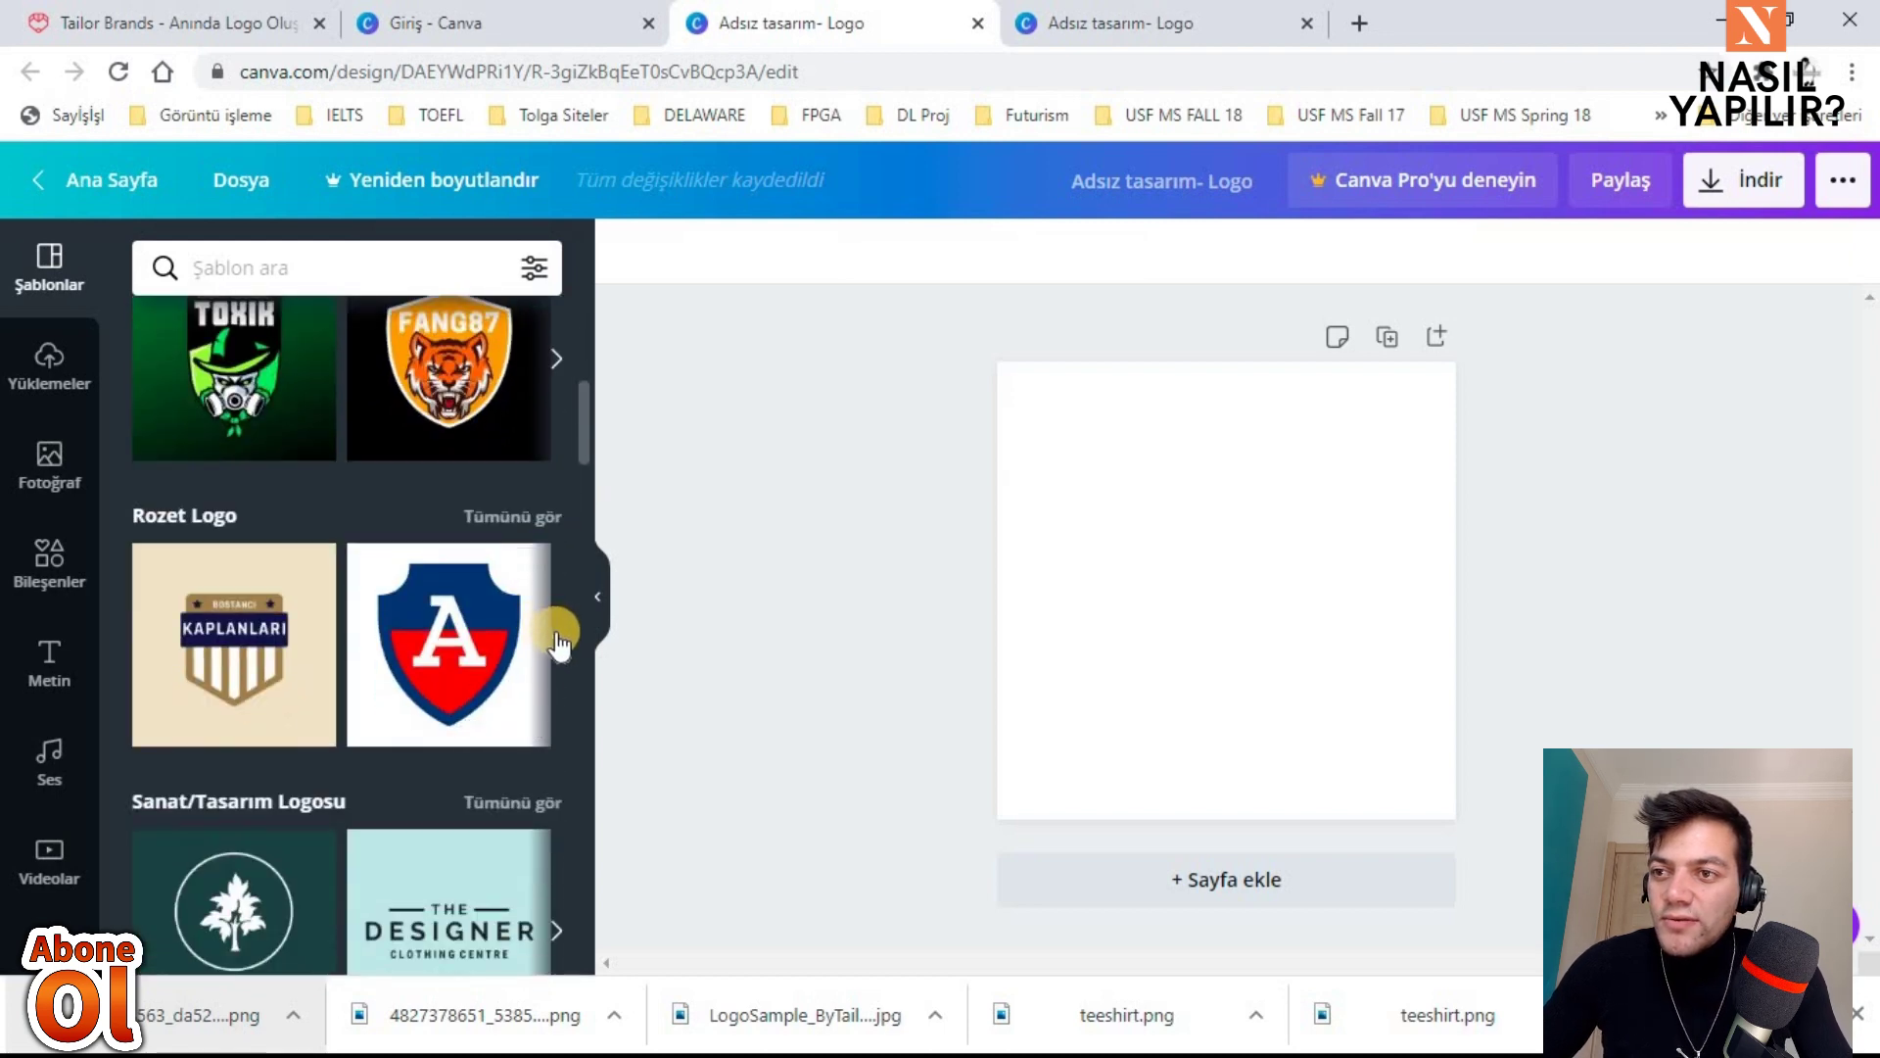
left_click(556, 641)
Step: Show all Bilgisayar Logosu templates, such as TEKO and EngineX
scroll(529, 692, "up", 3)
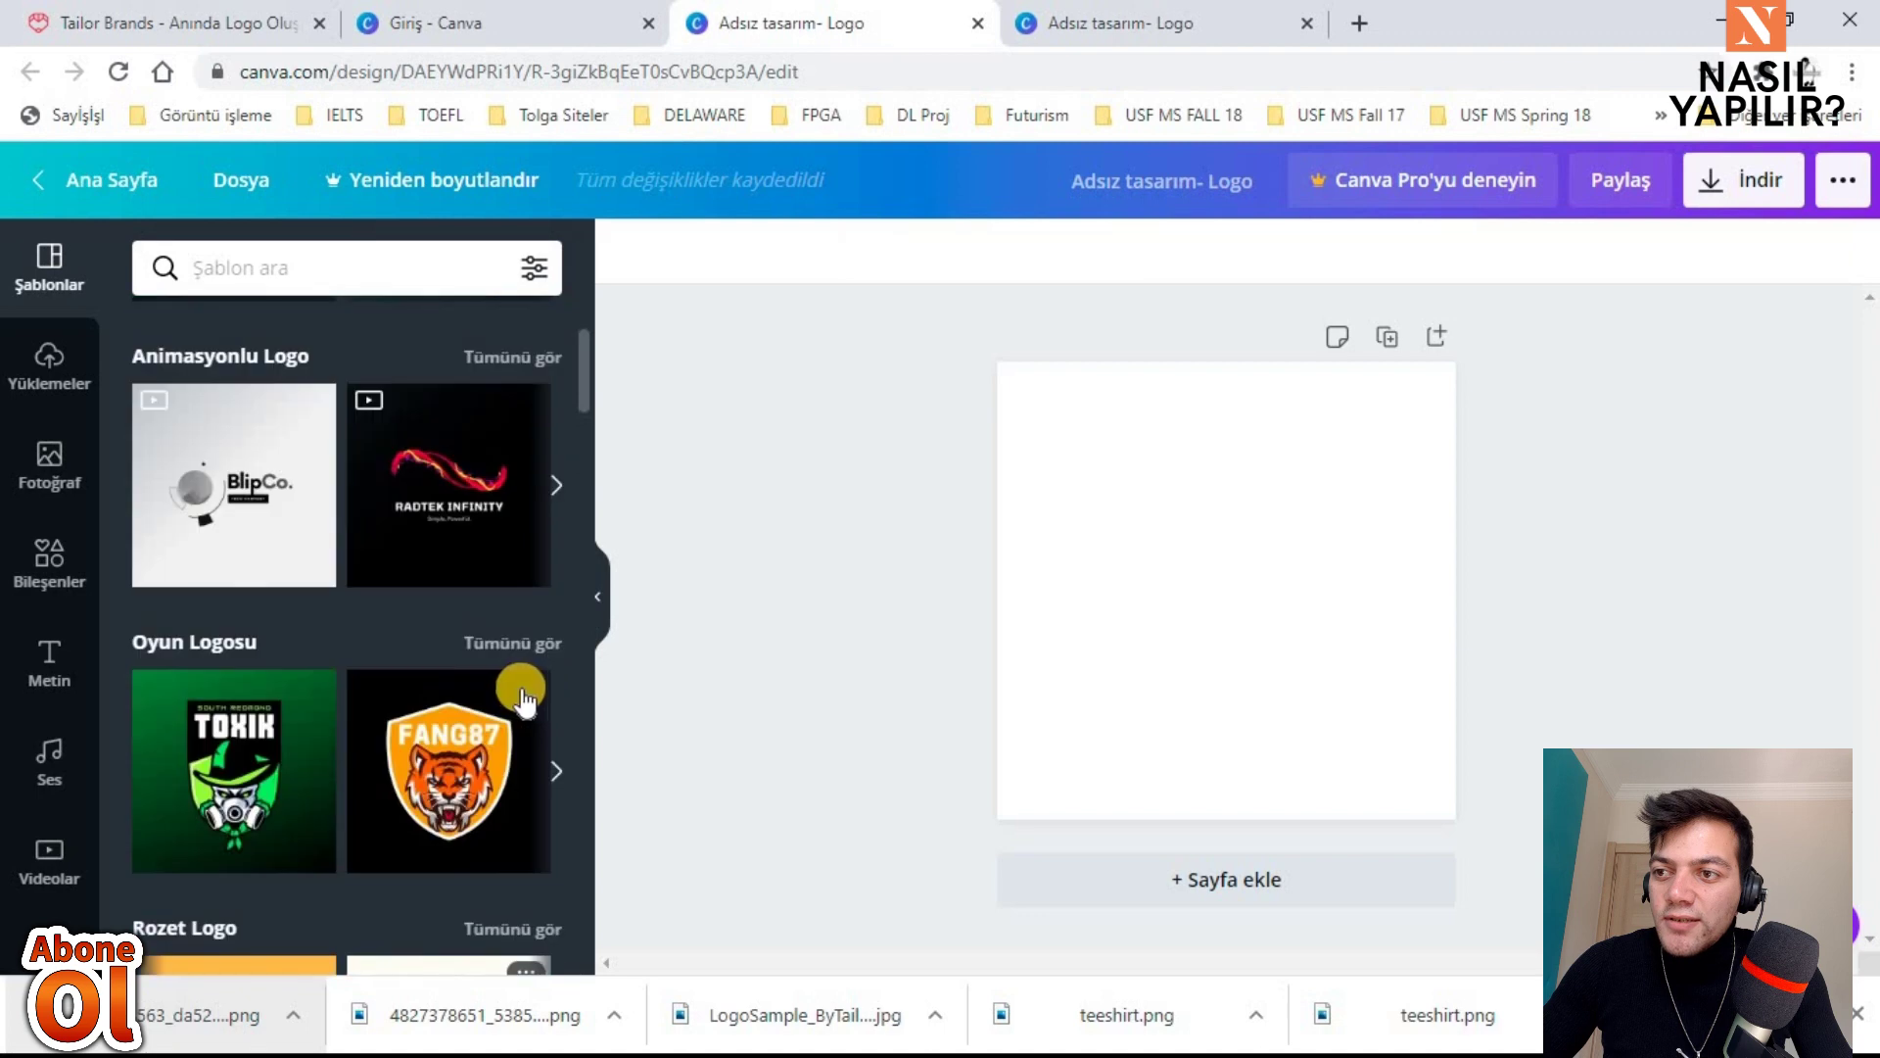
scroll(524, 695, "down", 5)
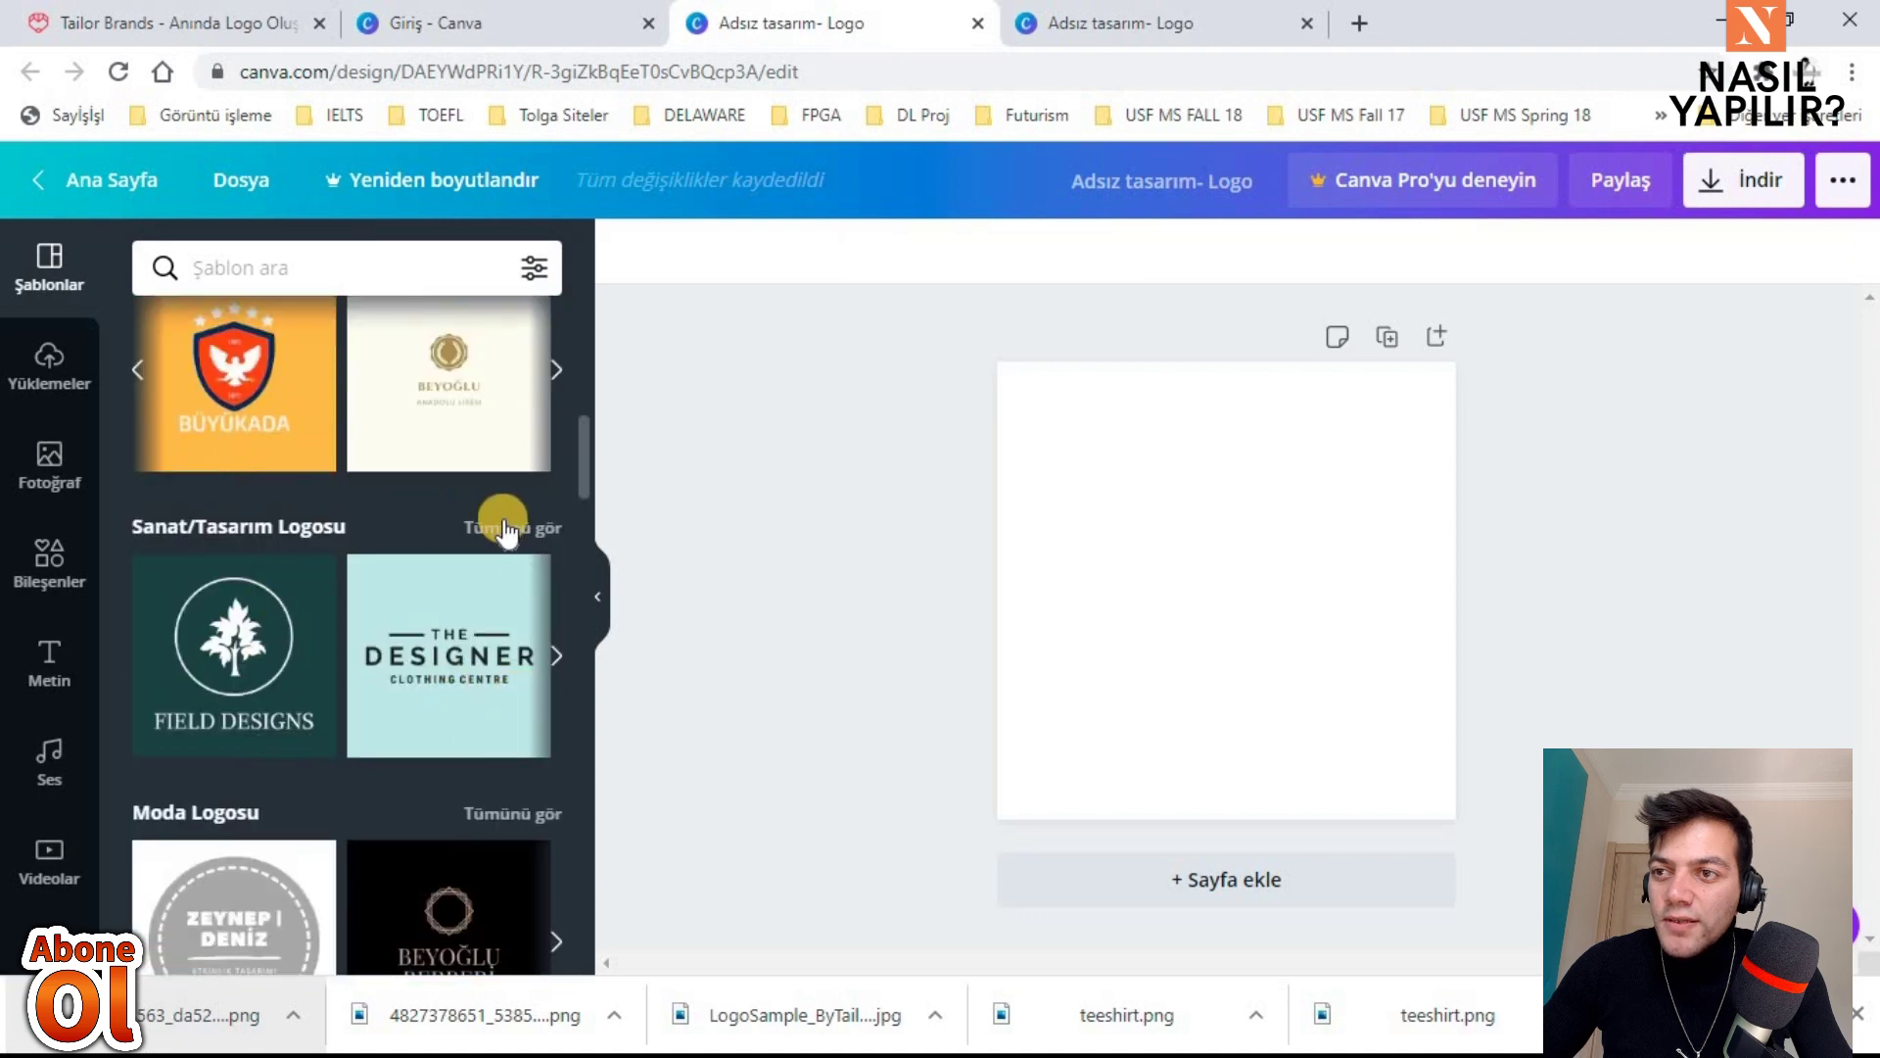
scroll(525, 485, "up", 1)
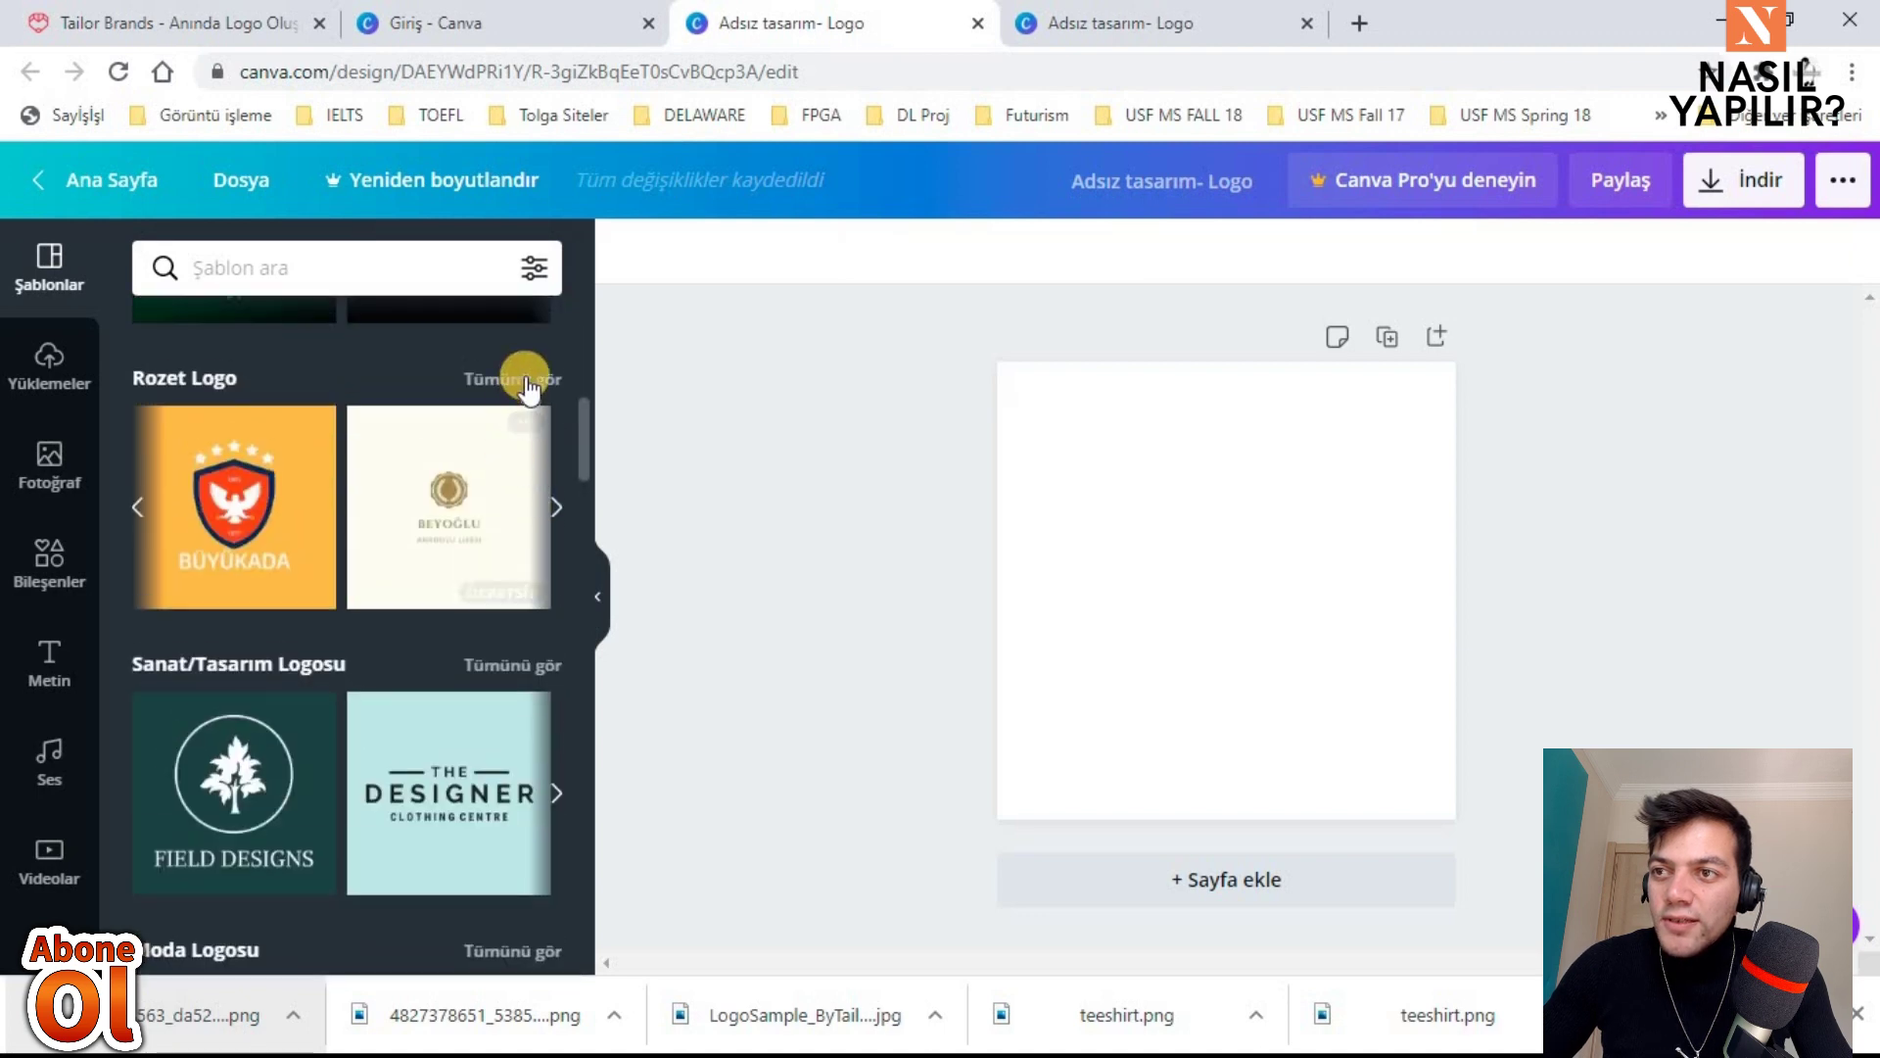
scroll(525, 673, "down", 6)
scroll(509, 646, "down", 2)
scroll(500, 638, "up", 2)
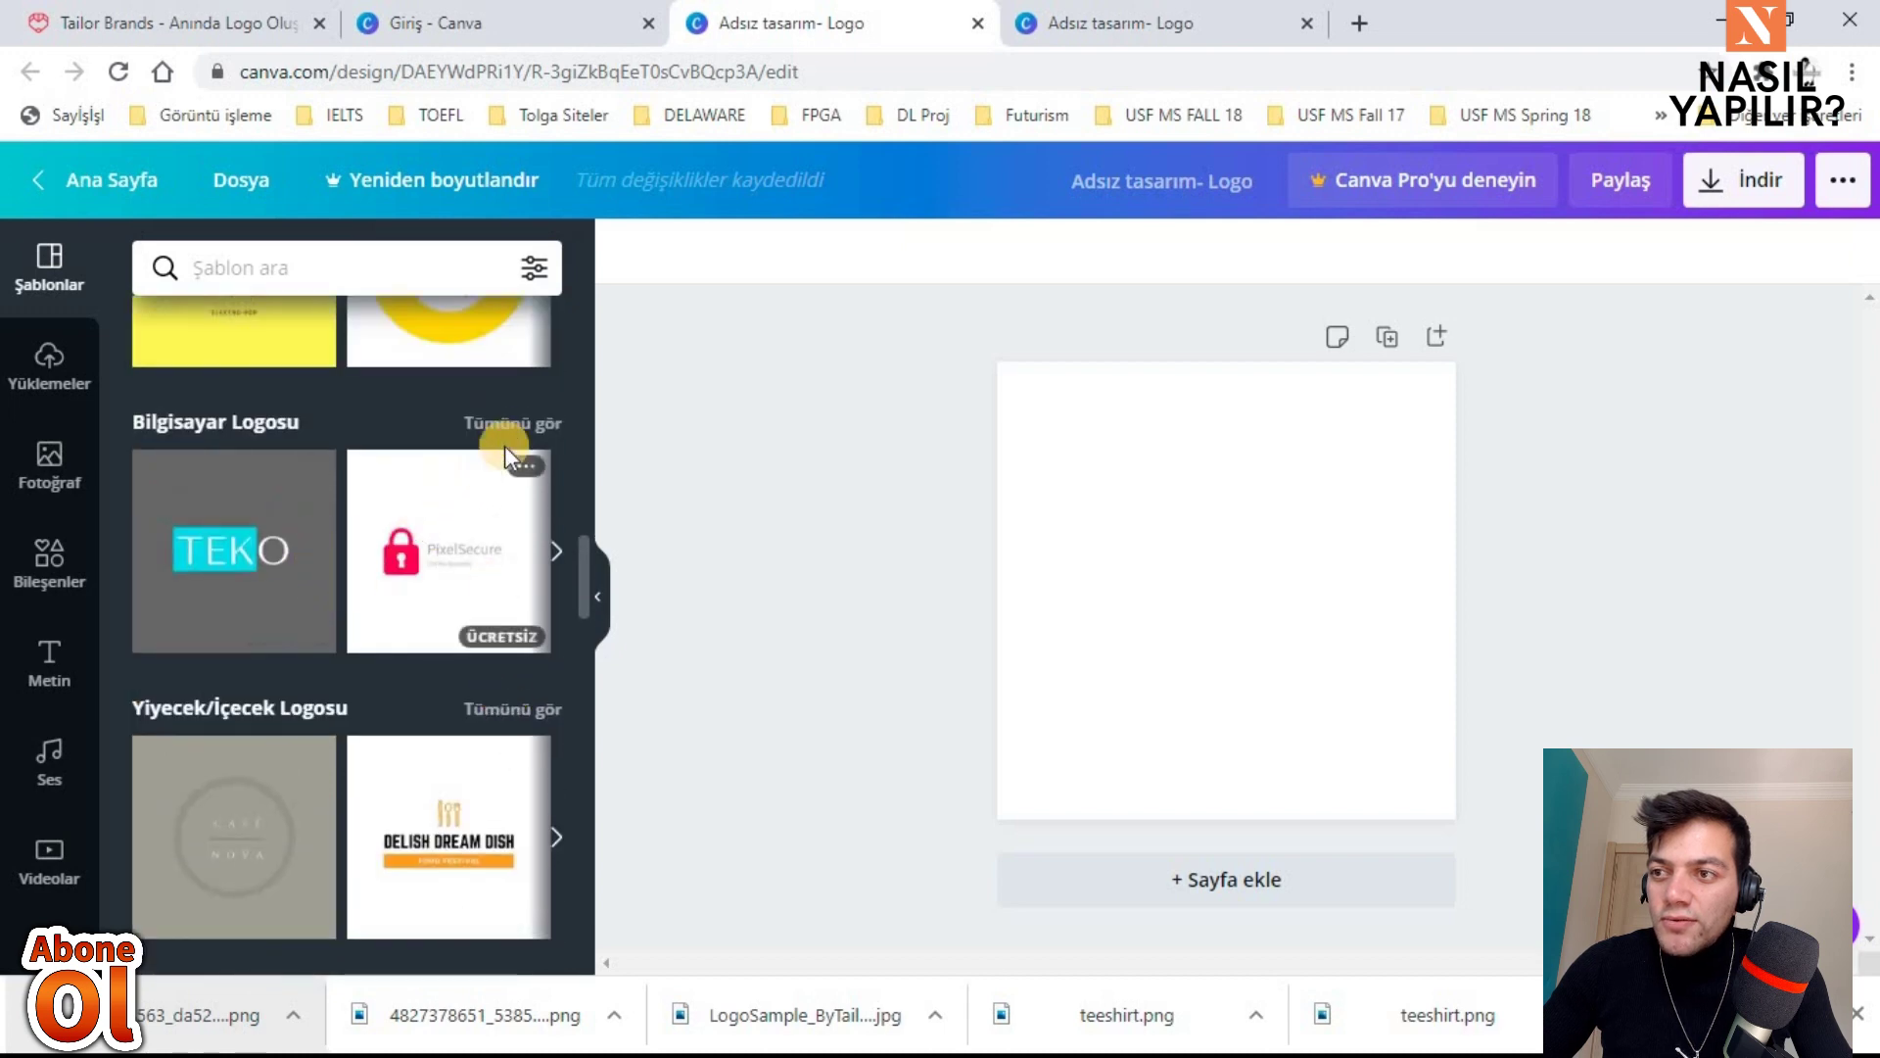
left_click(529, 427)
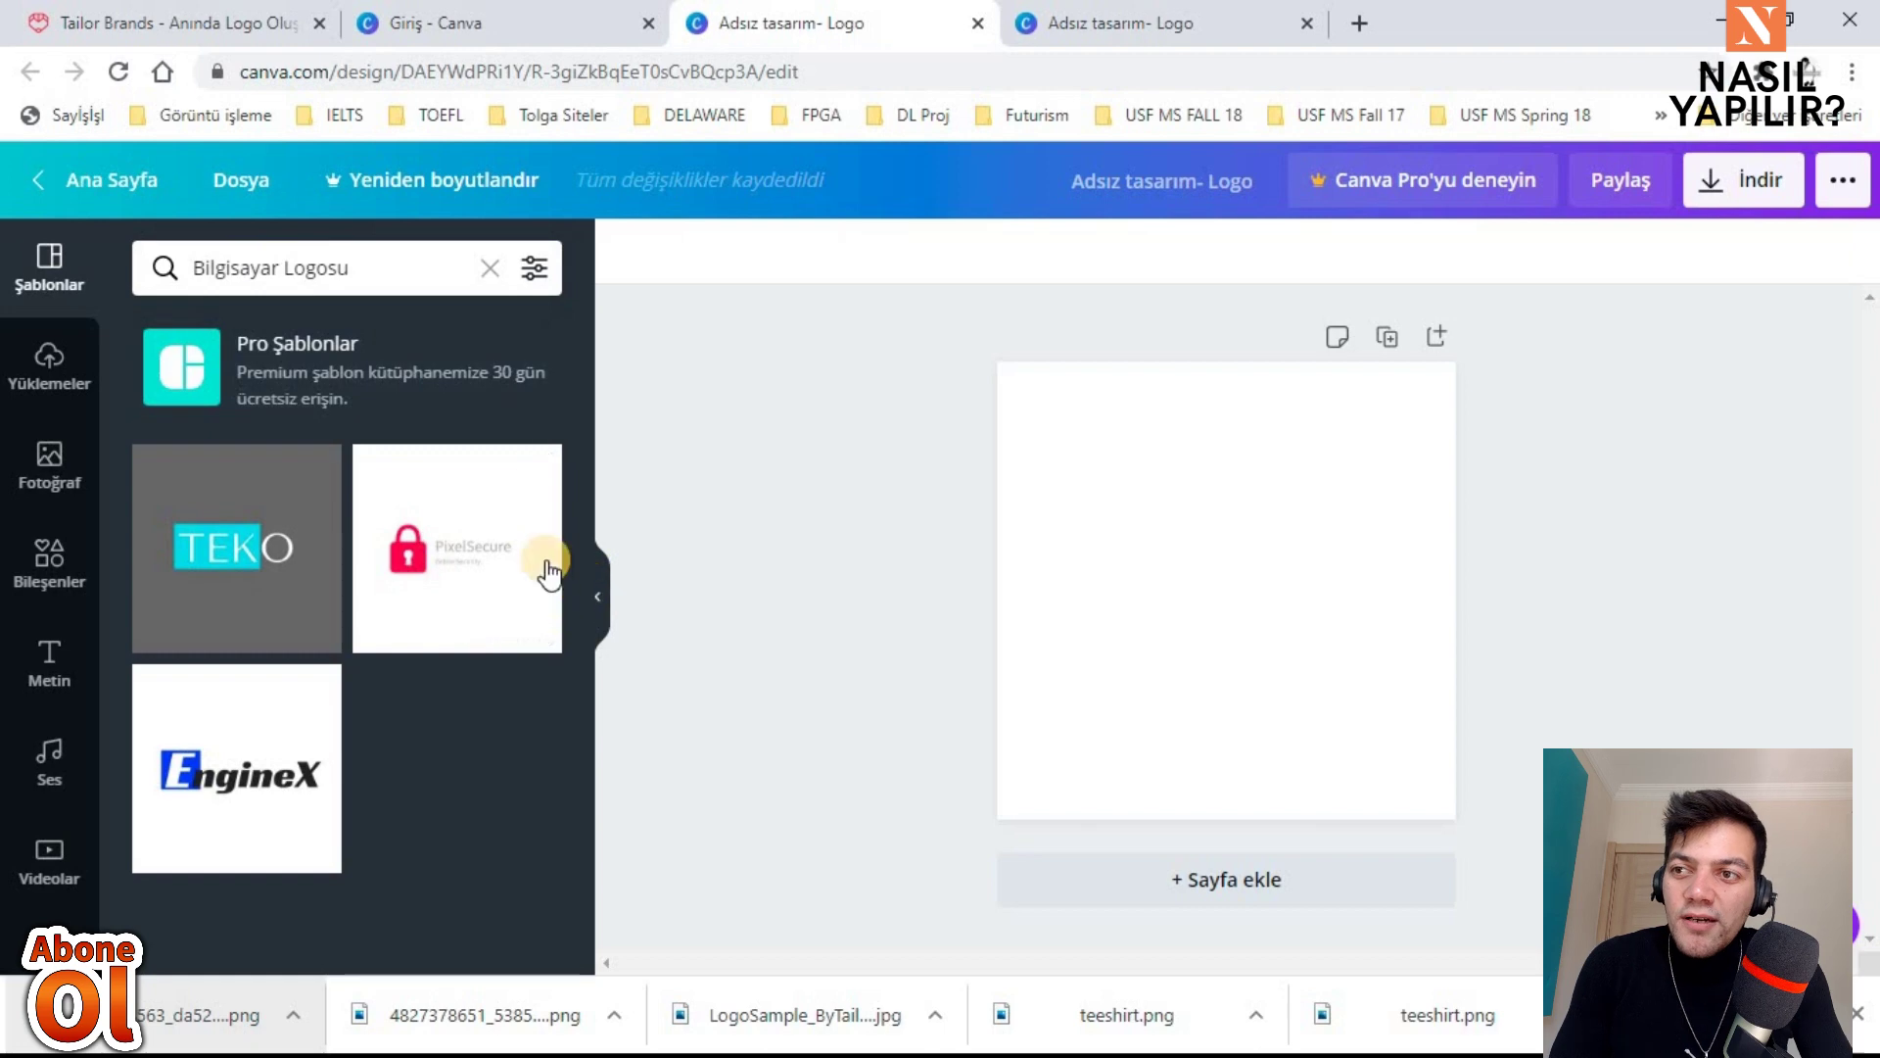
Step: Apply the TEKO template to the blank logo, select its TEKO text, then return to Tailor Brands
left_click(244, 586)
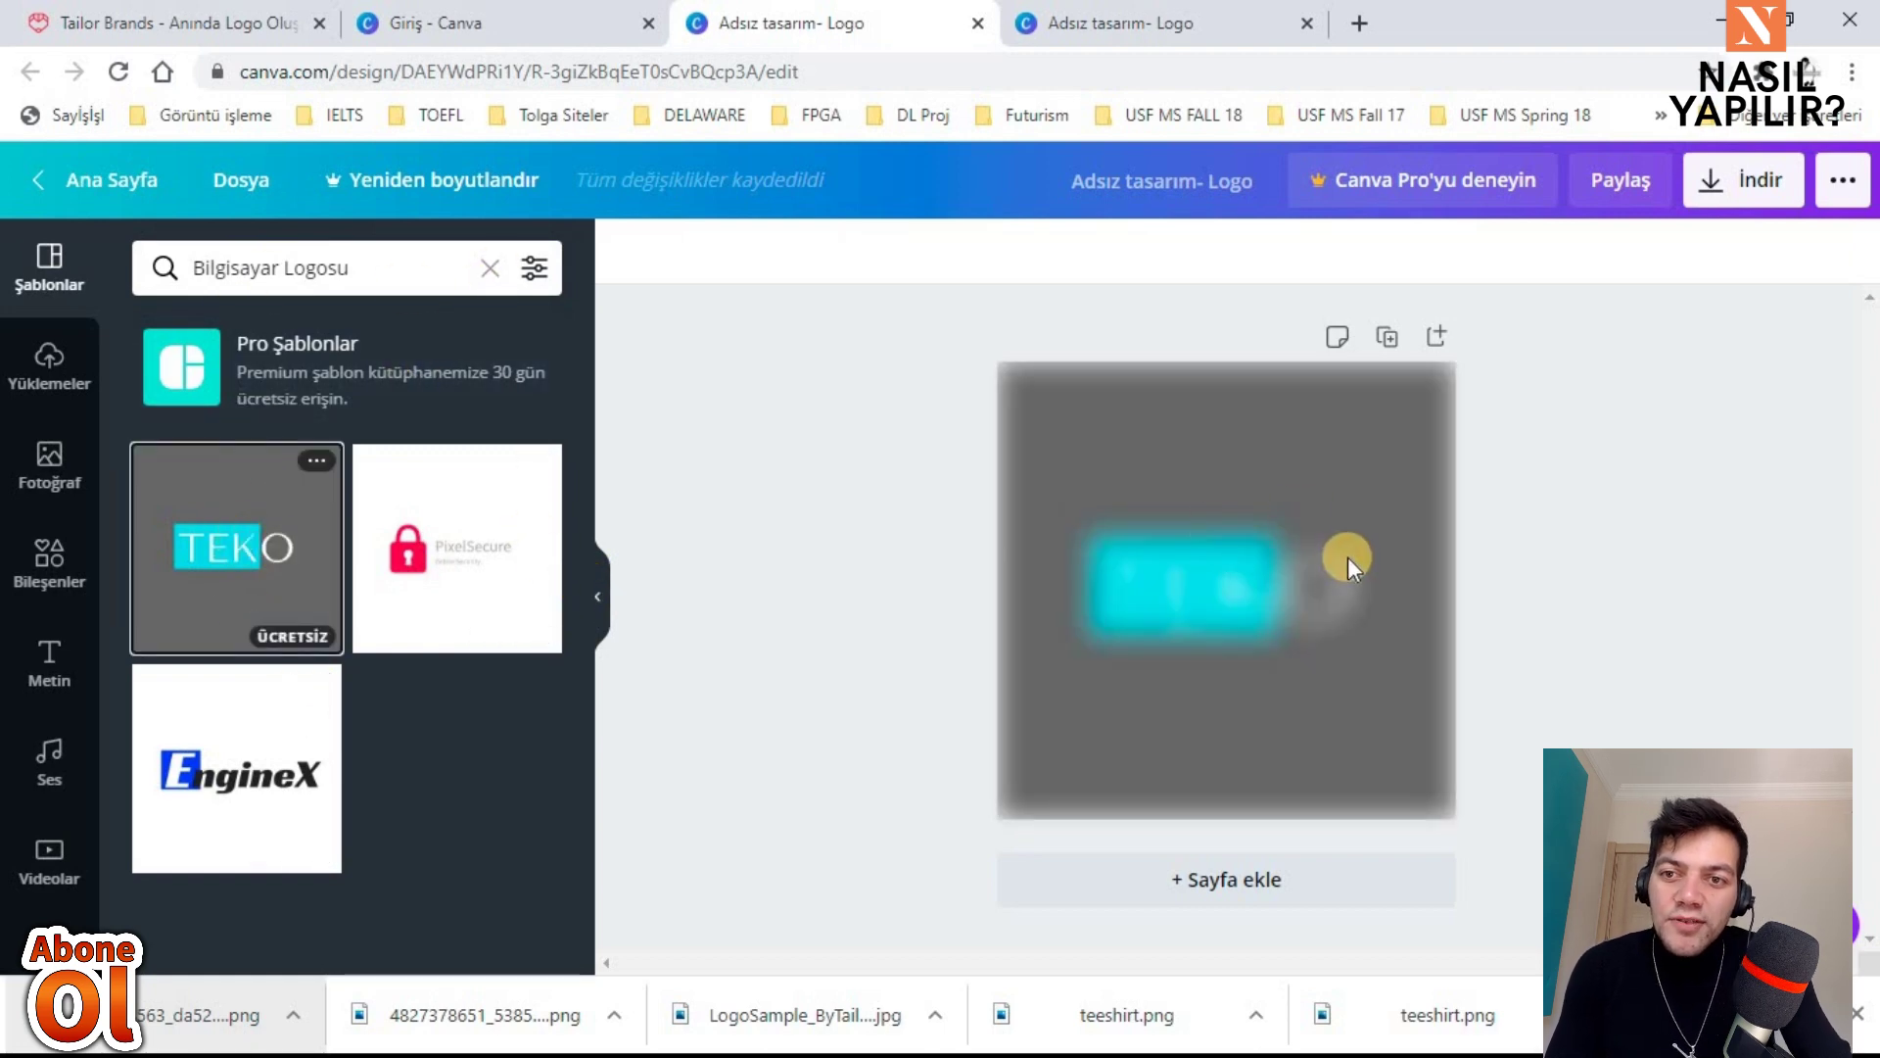
left_click(1213, 587)
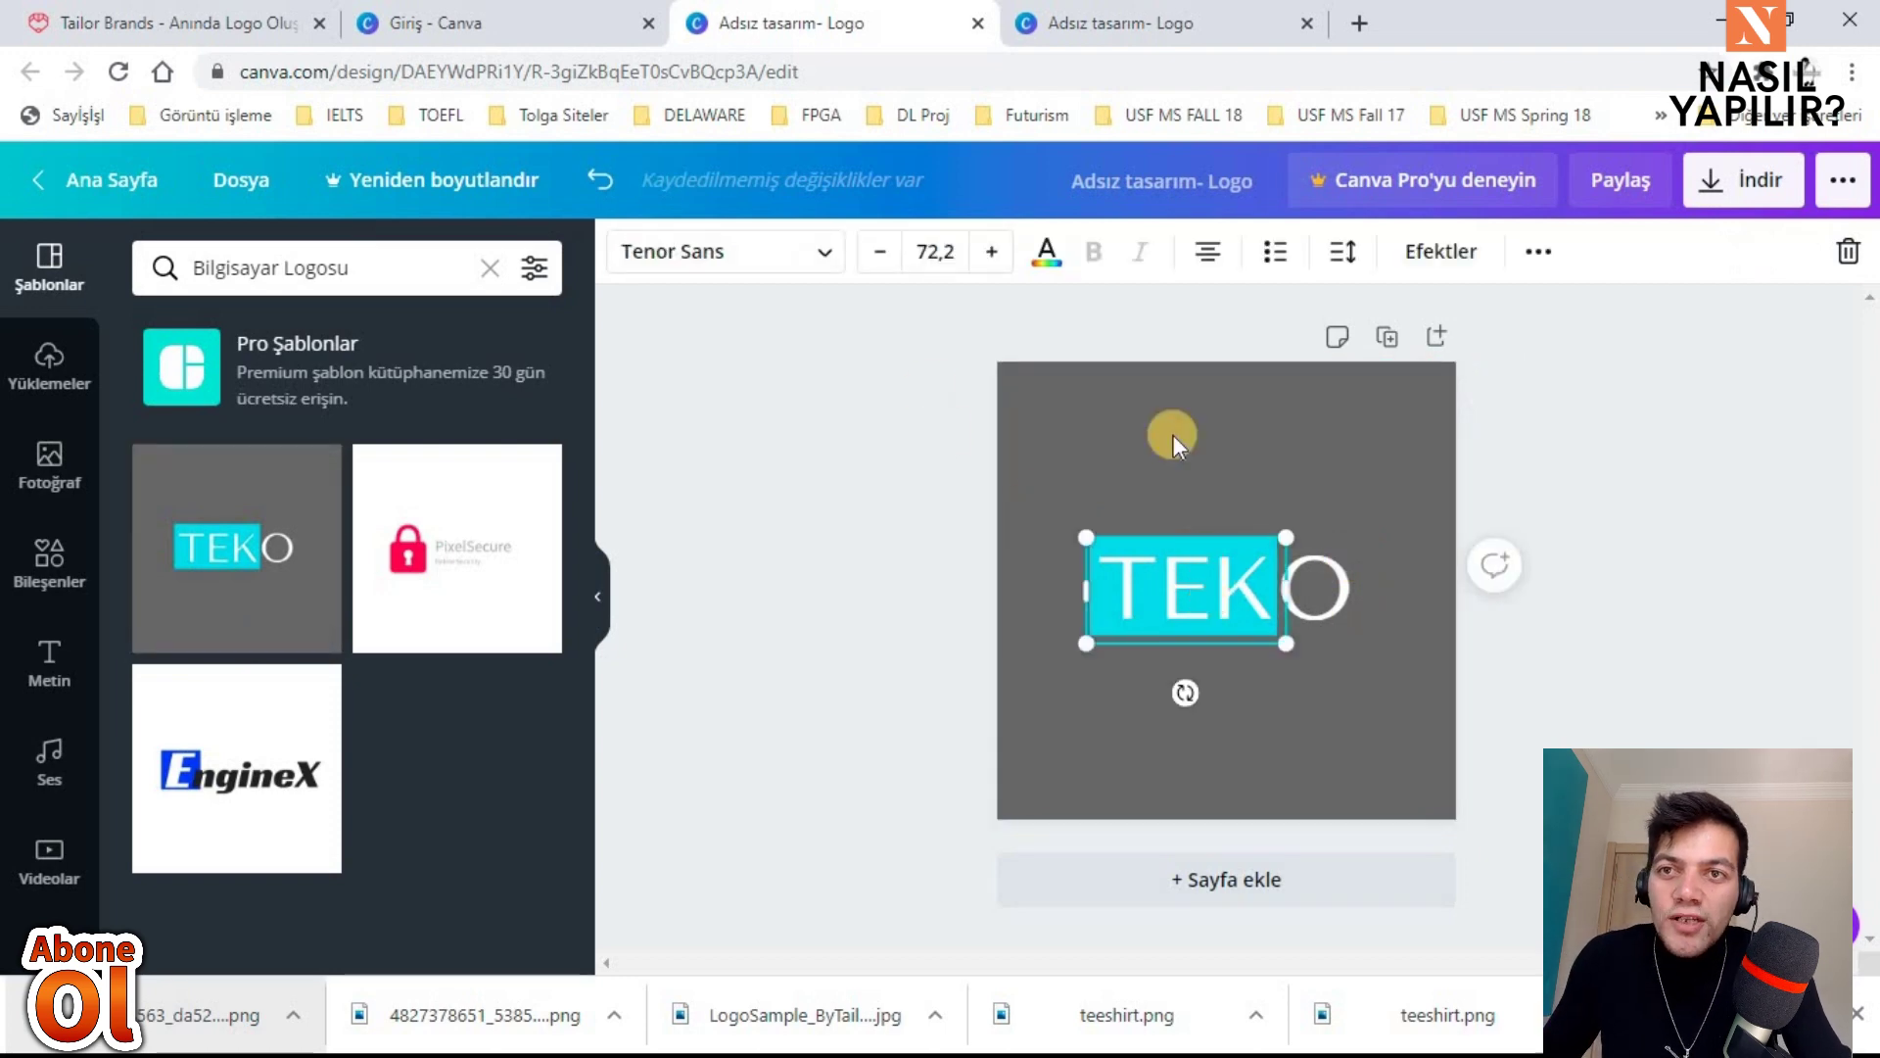
left_click(1253, 469)
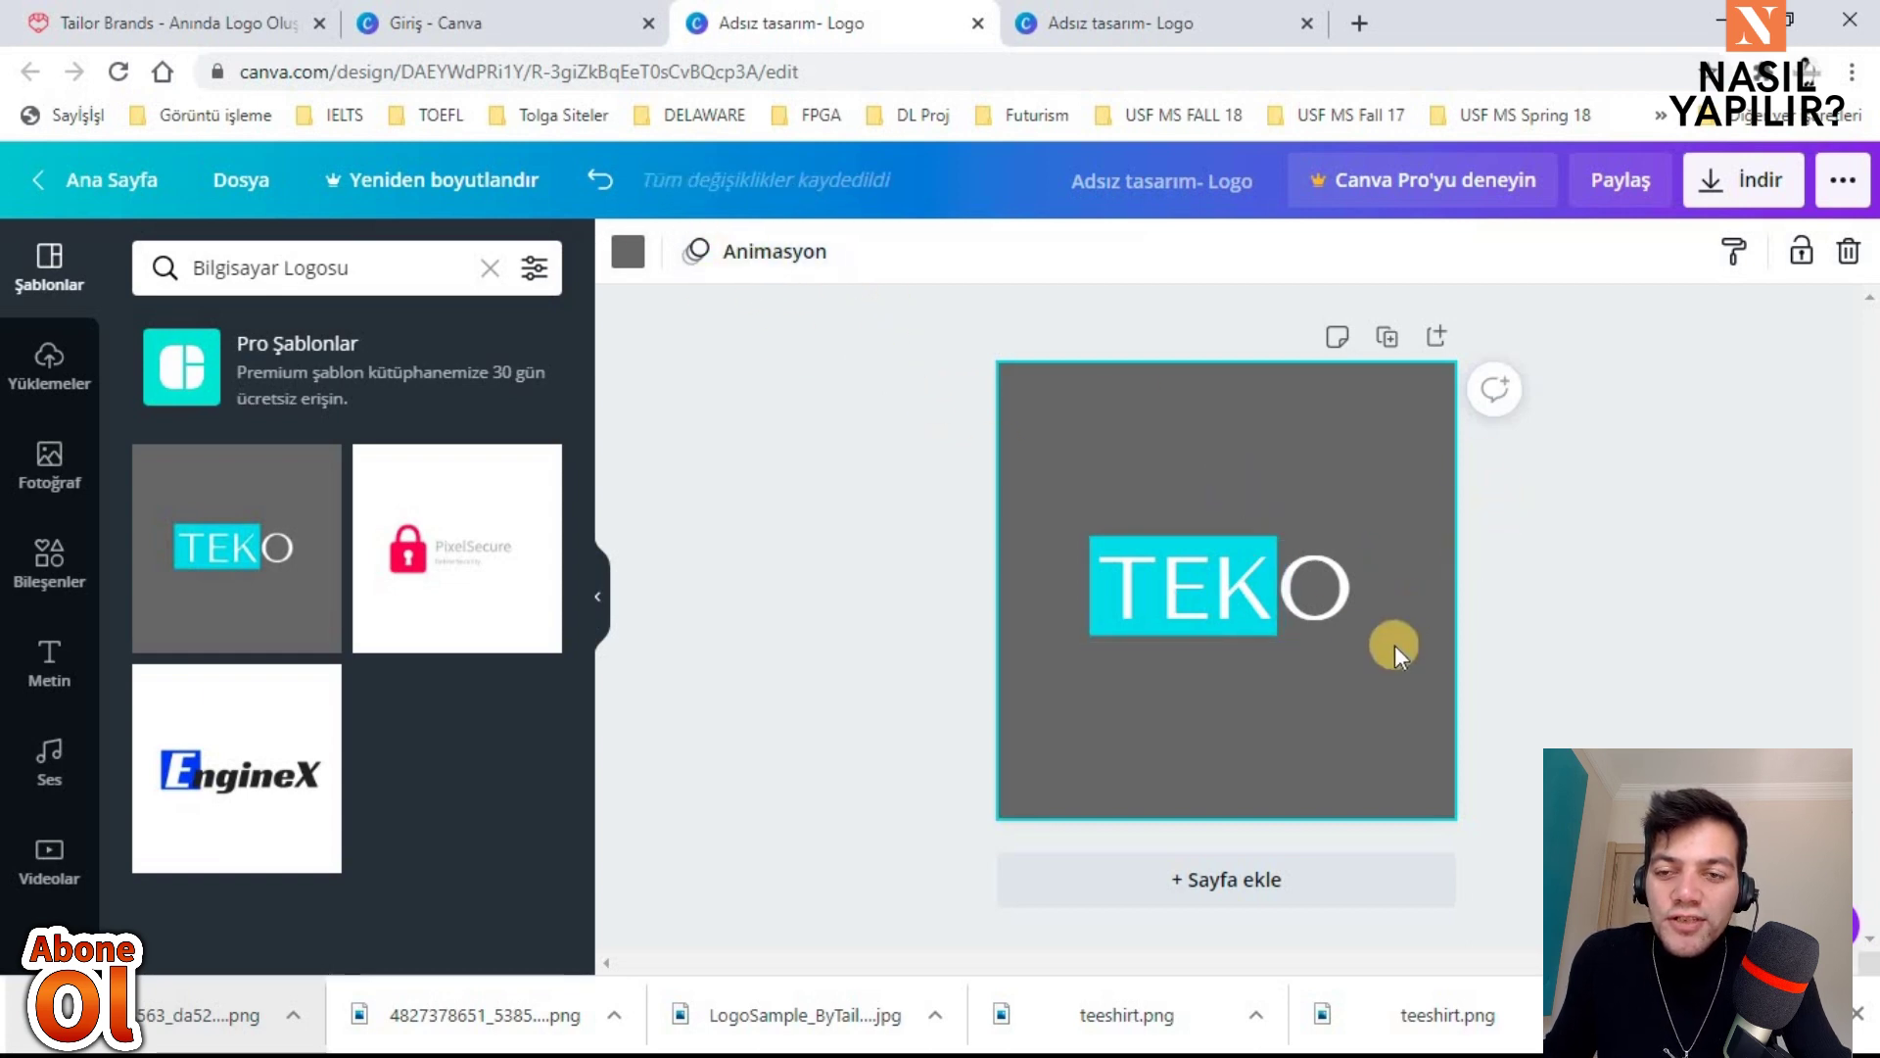
left_click(1236, 615)
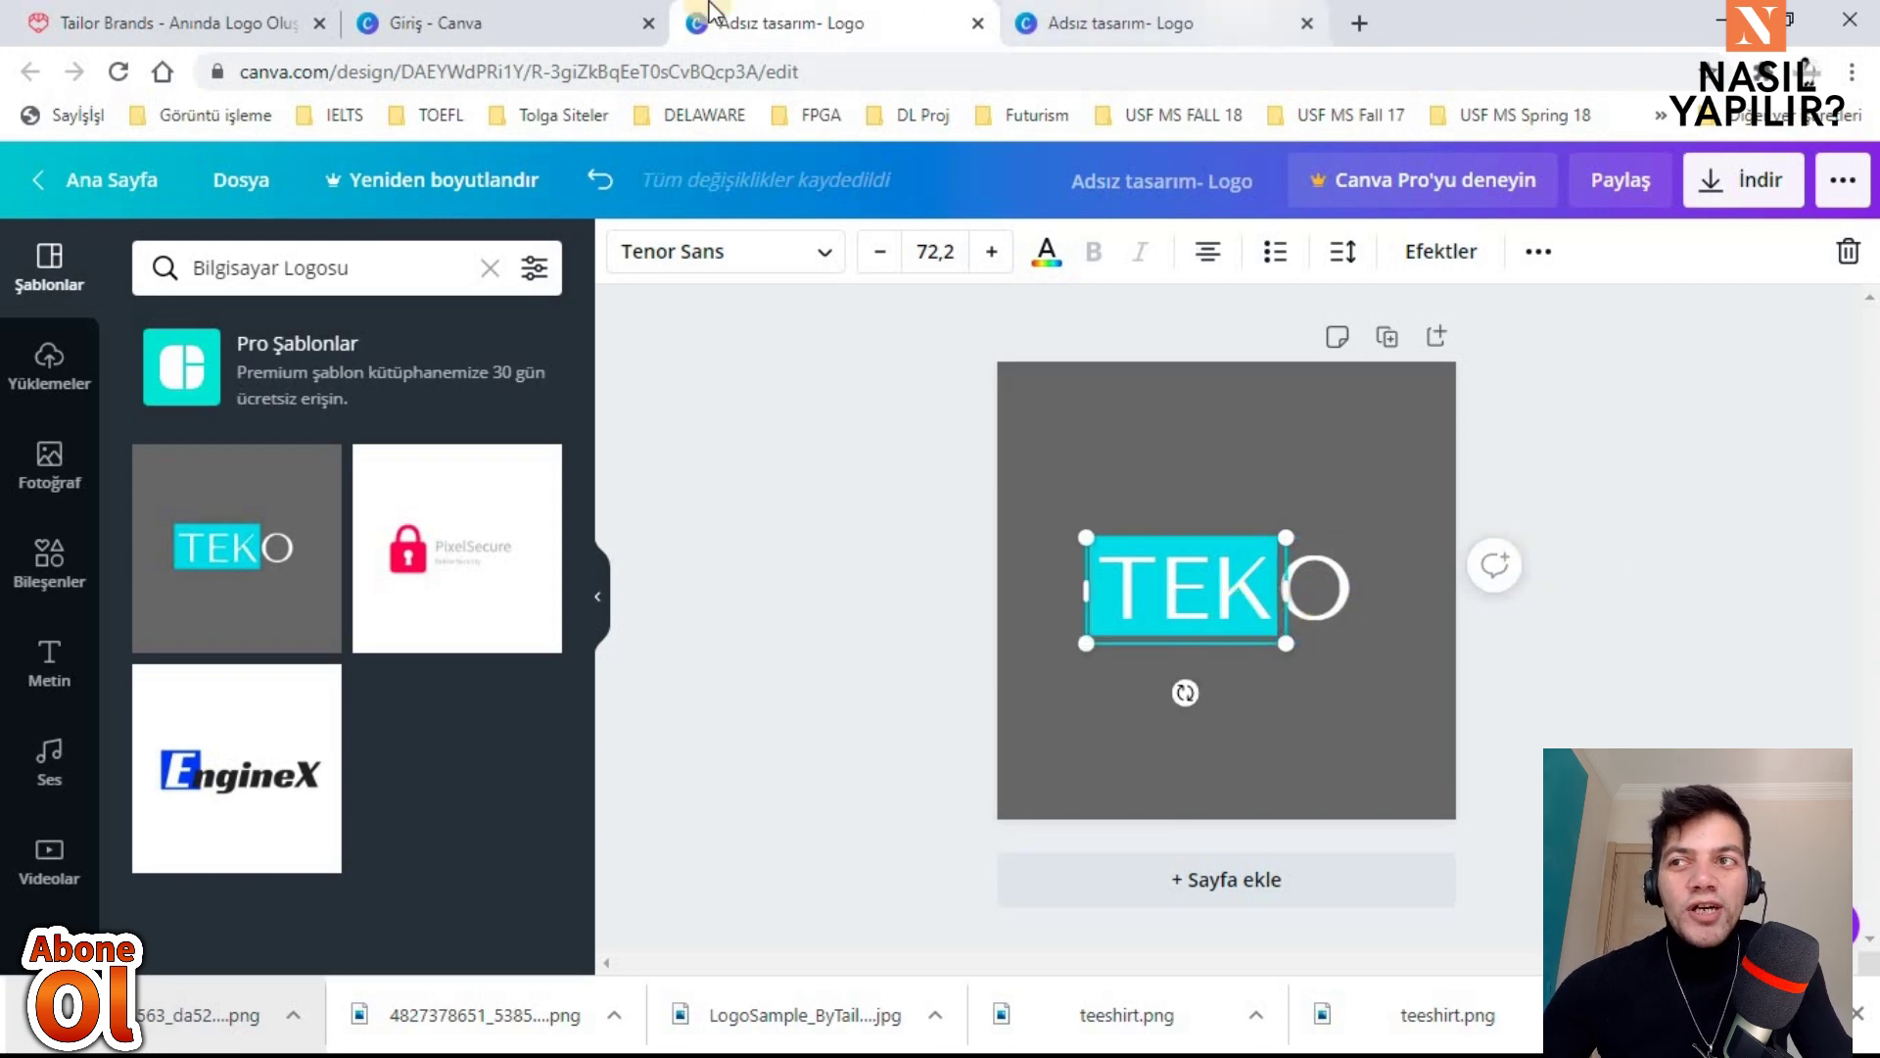
left_click(203, 12)
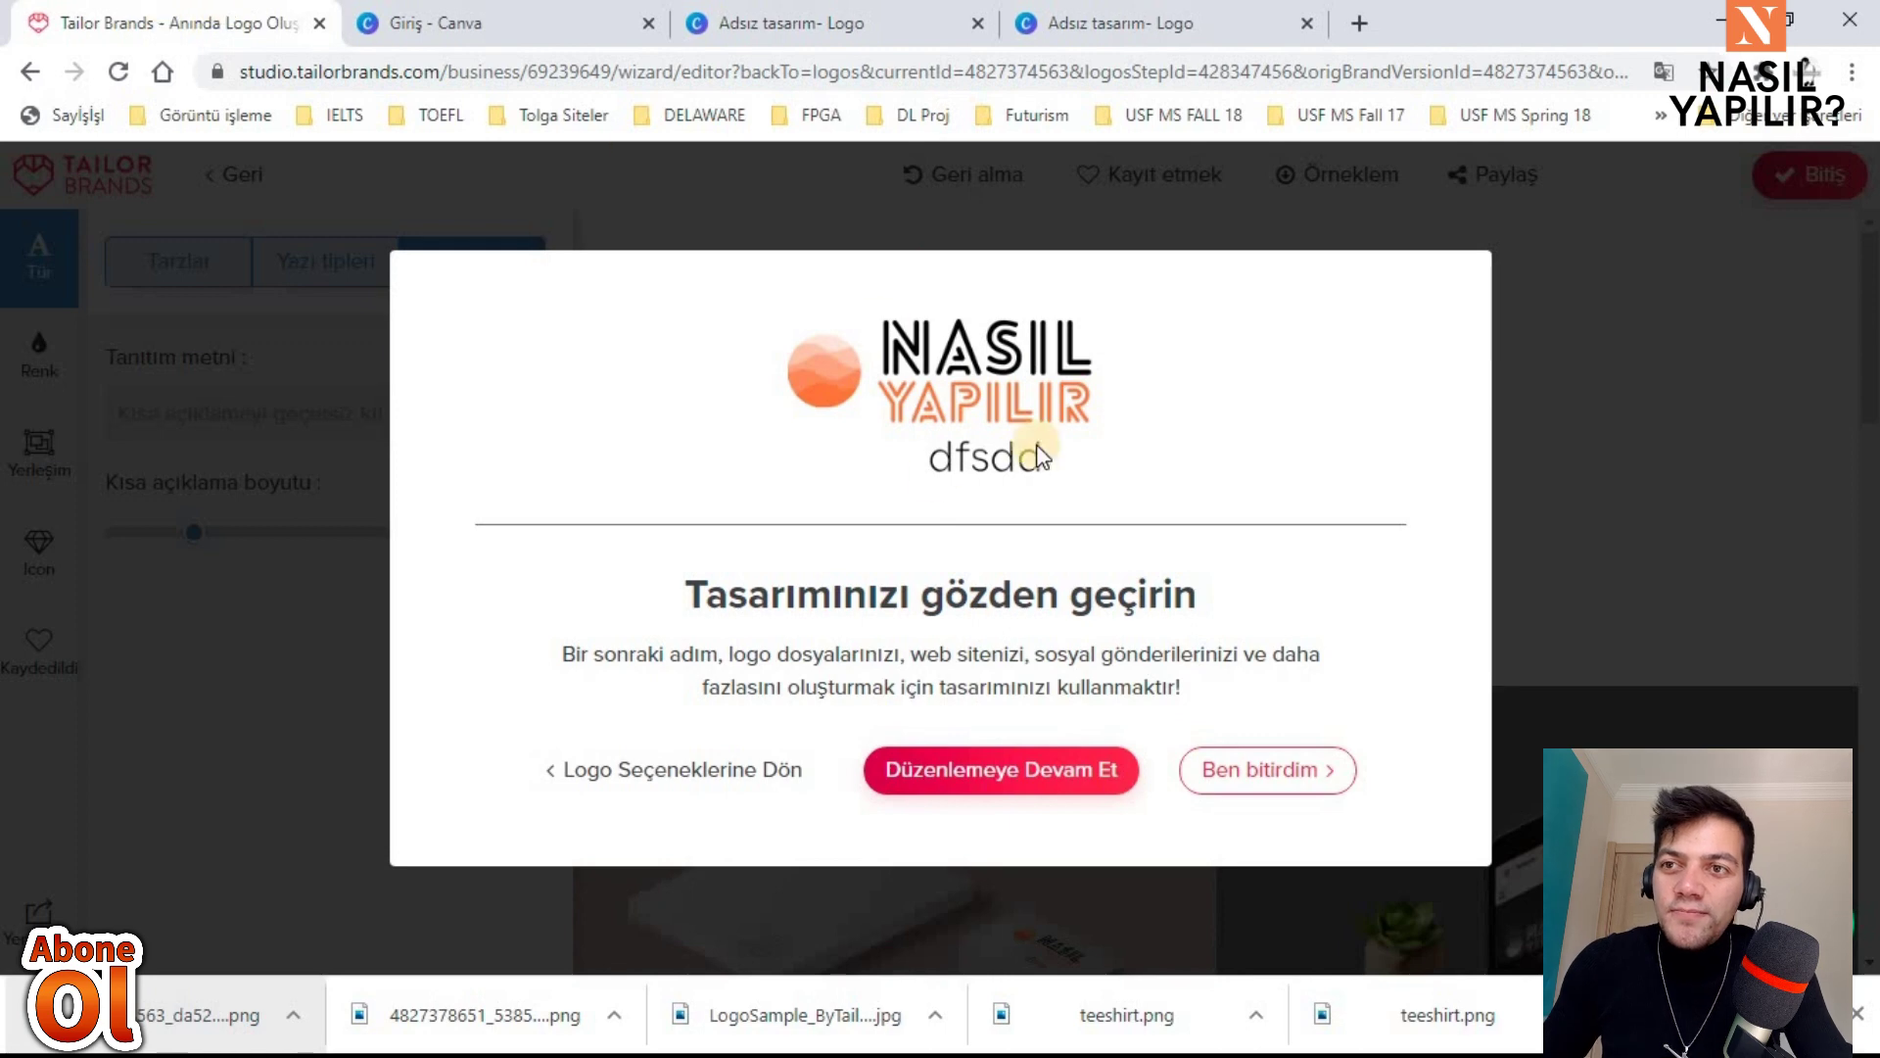
Step: Compare the Tailor Brands and Canva page addresses, ending back in the Tailor Brands editor
left_click(509, 61)
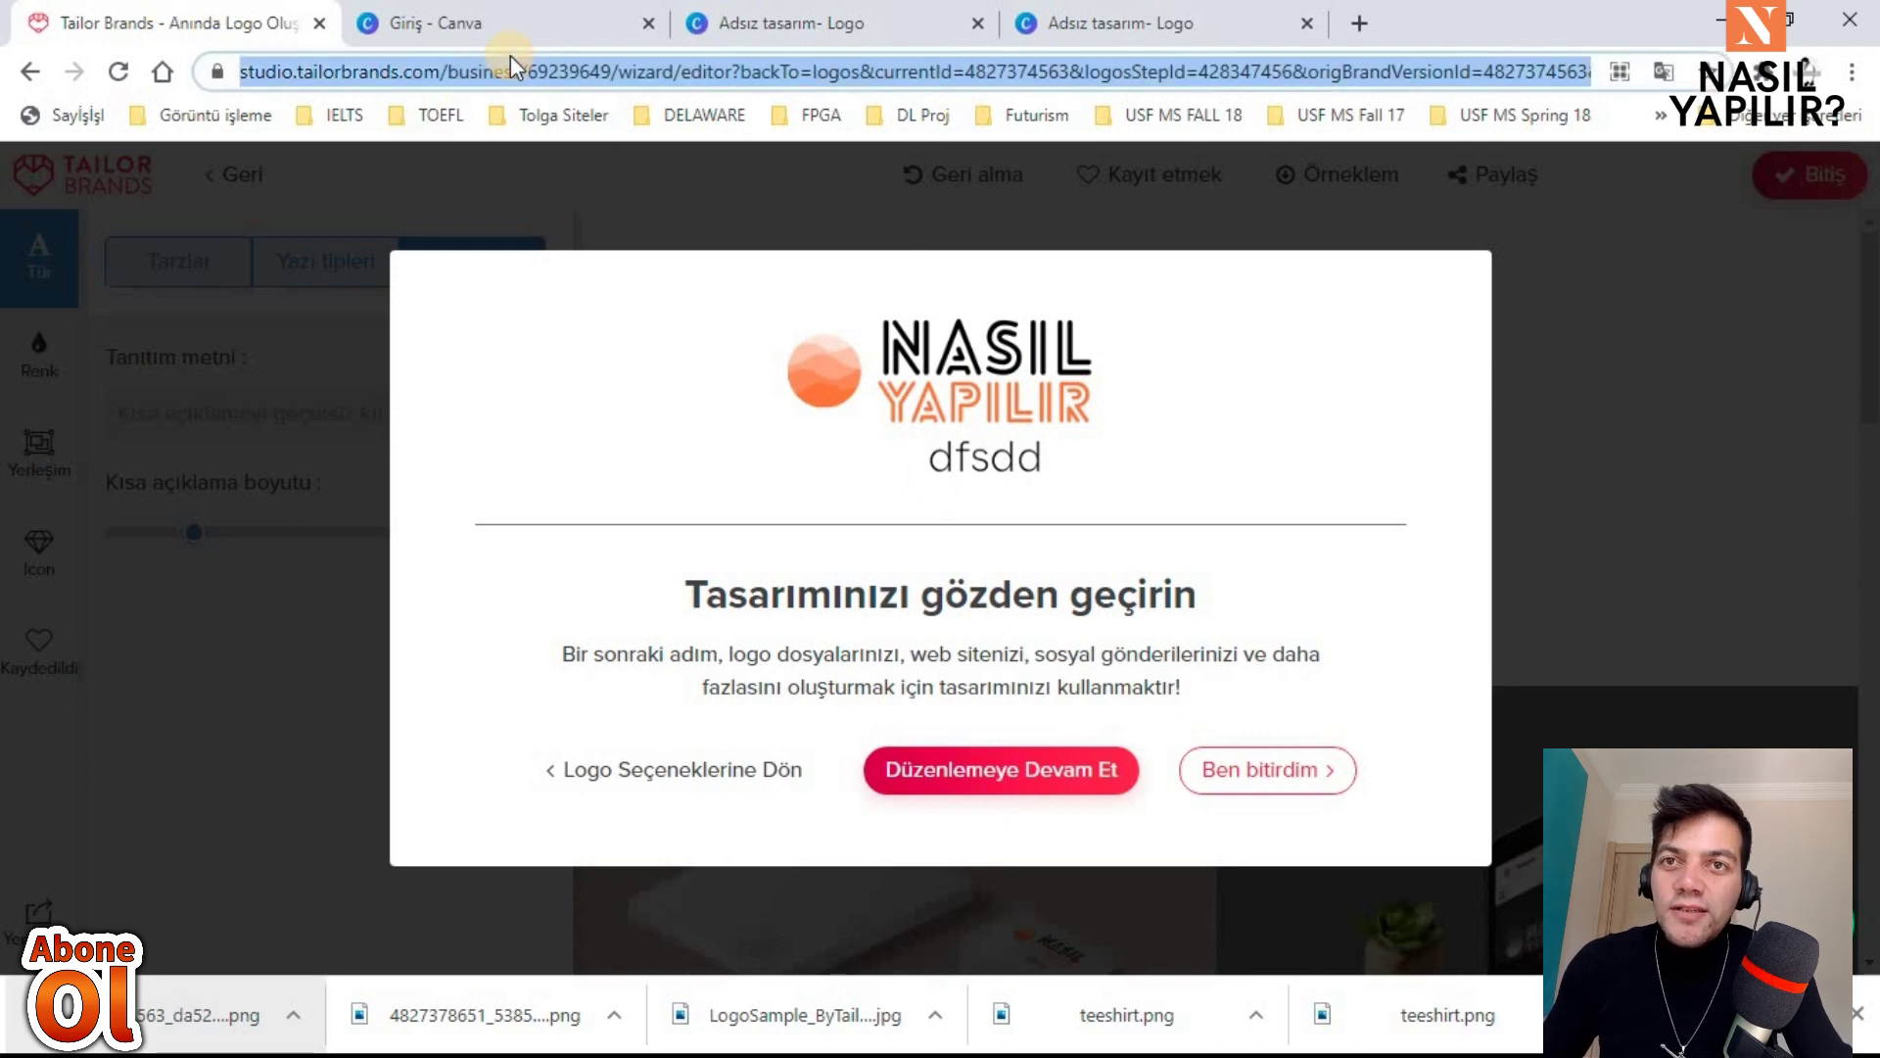
left_click(435, 21)
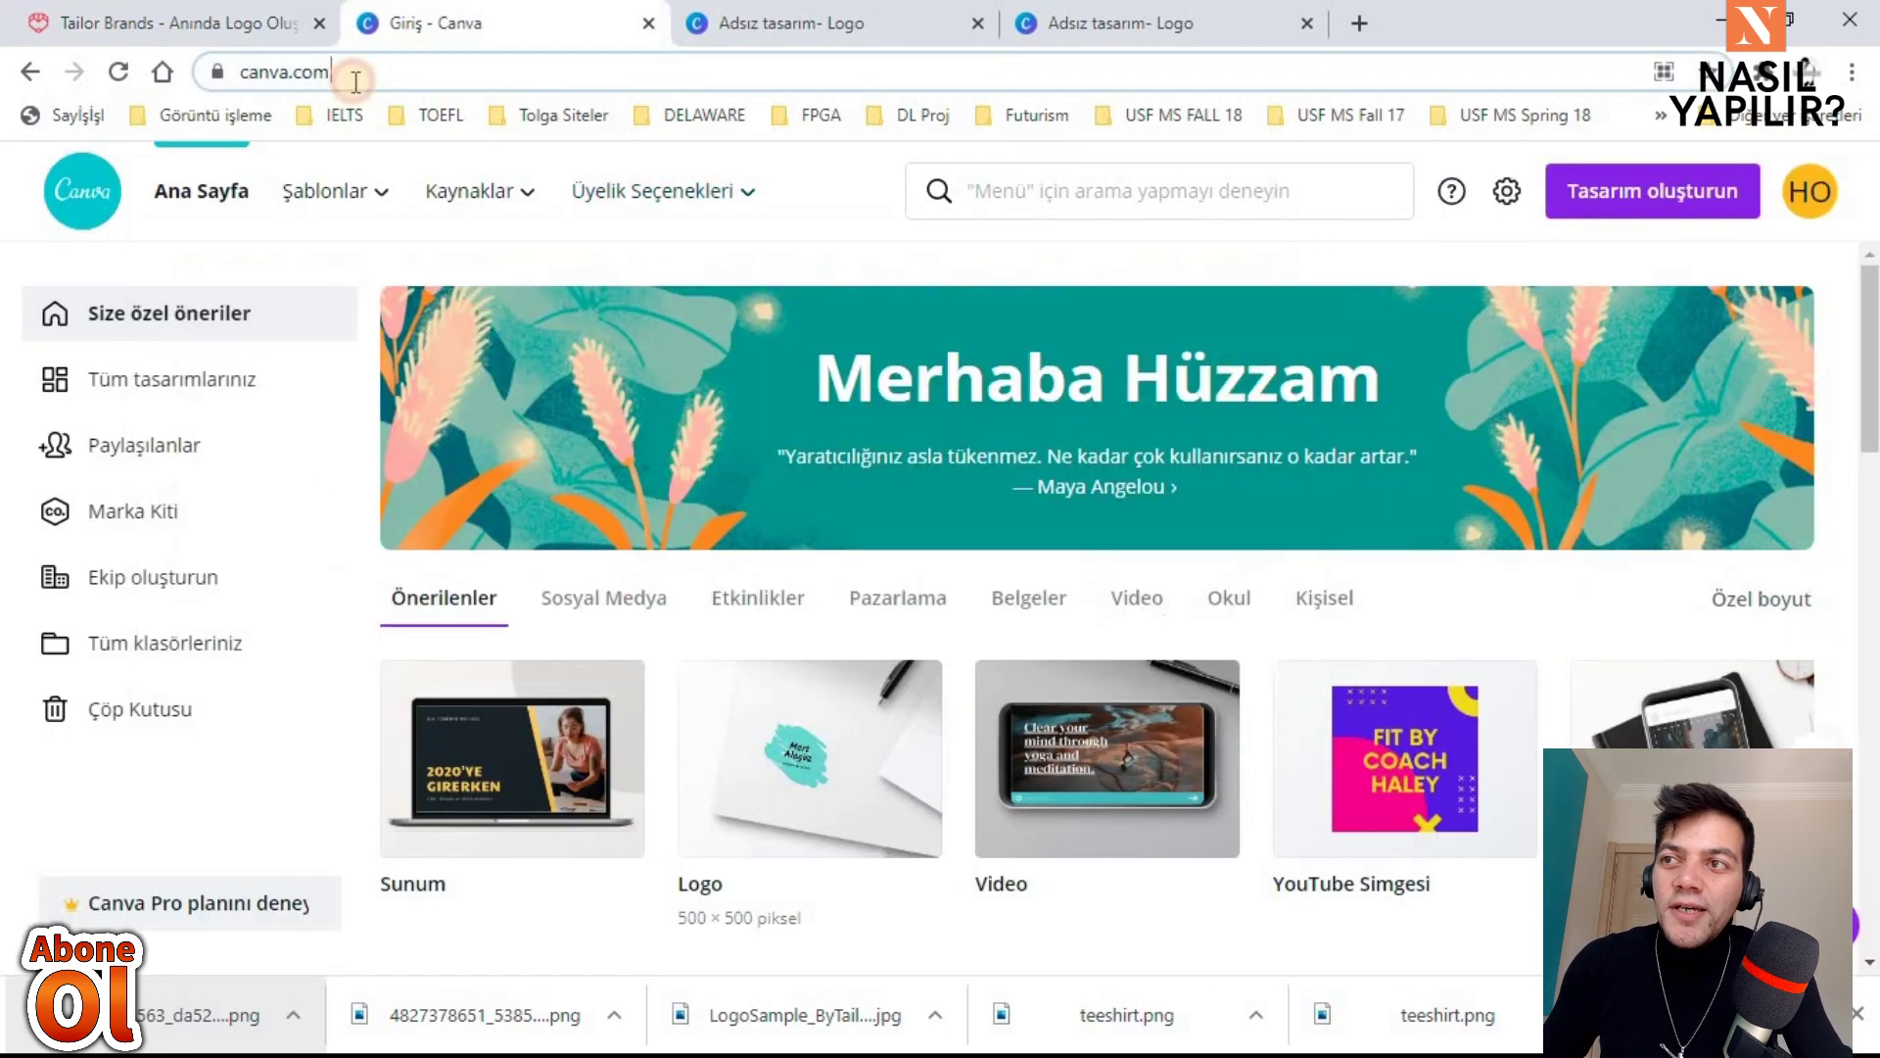
left_click(357, 71)
left_click(154, 14)
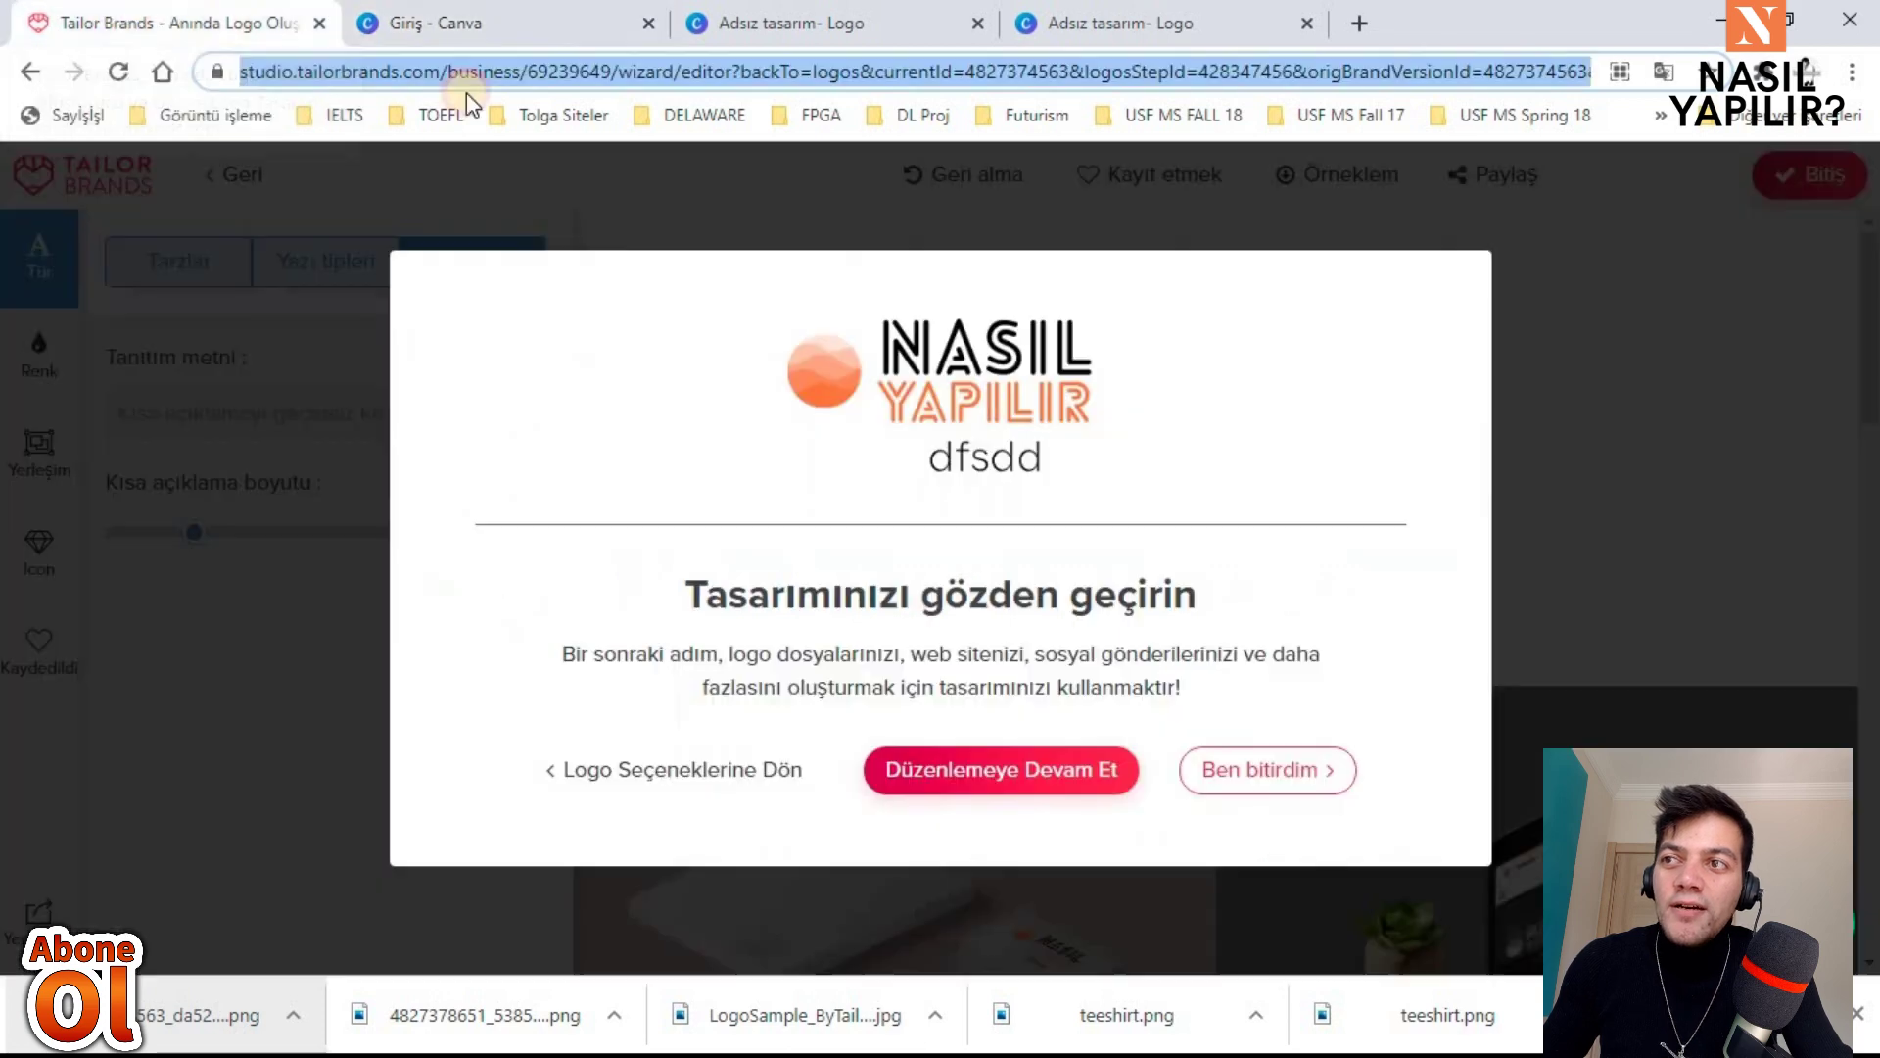
left_click(73, 185)
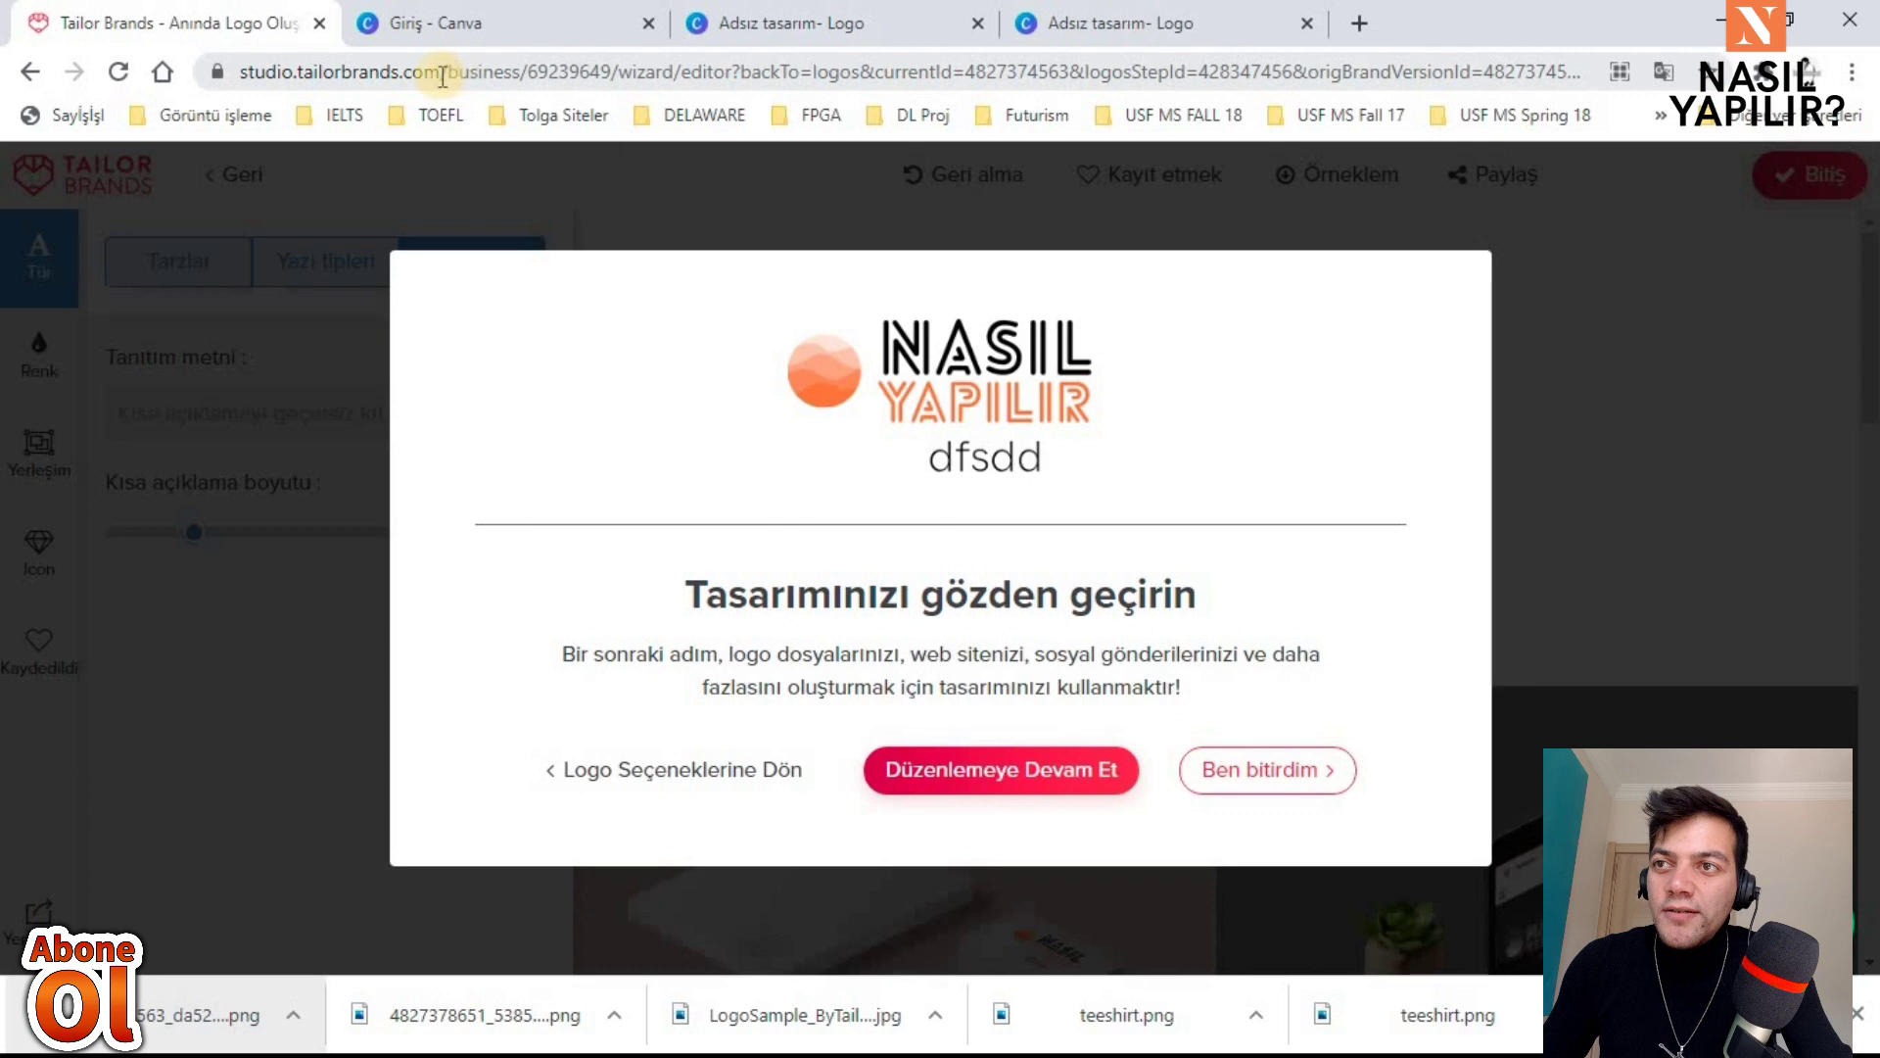
Step: Shorten the address to studio.tailorbrands.com and load it
left_click_drag(442, 76, 937, 84)
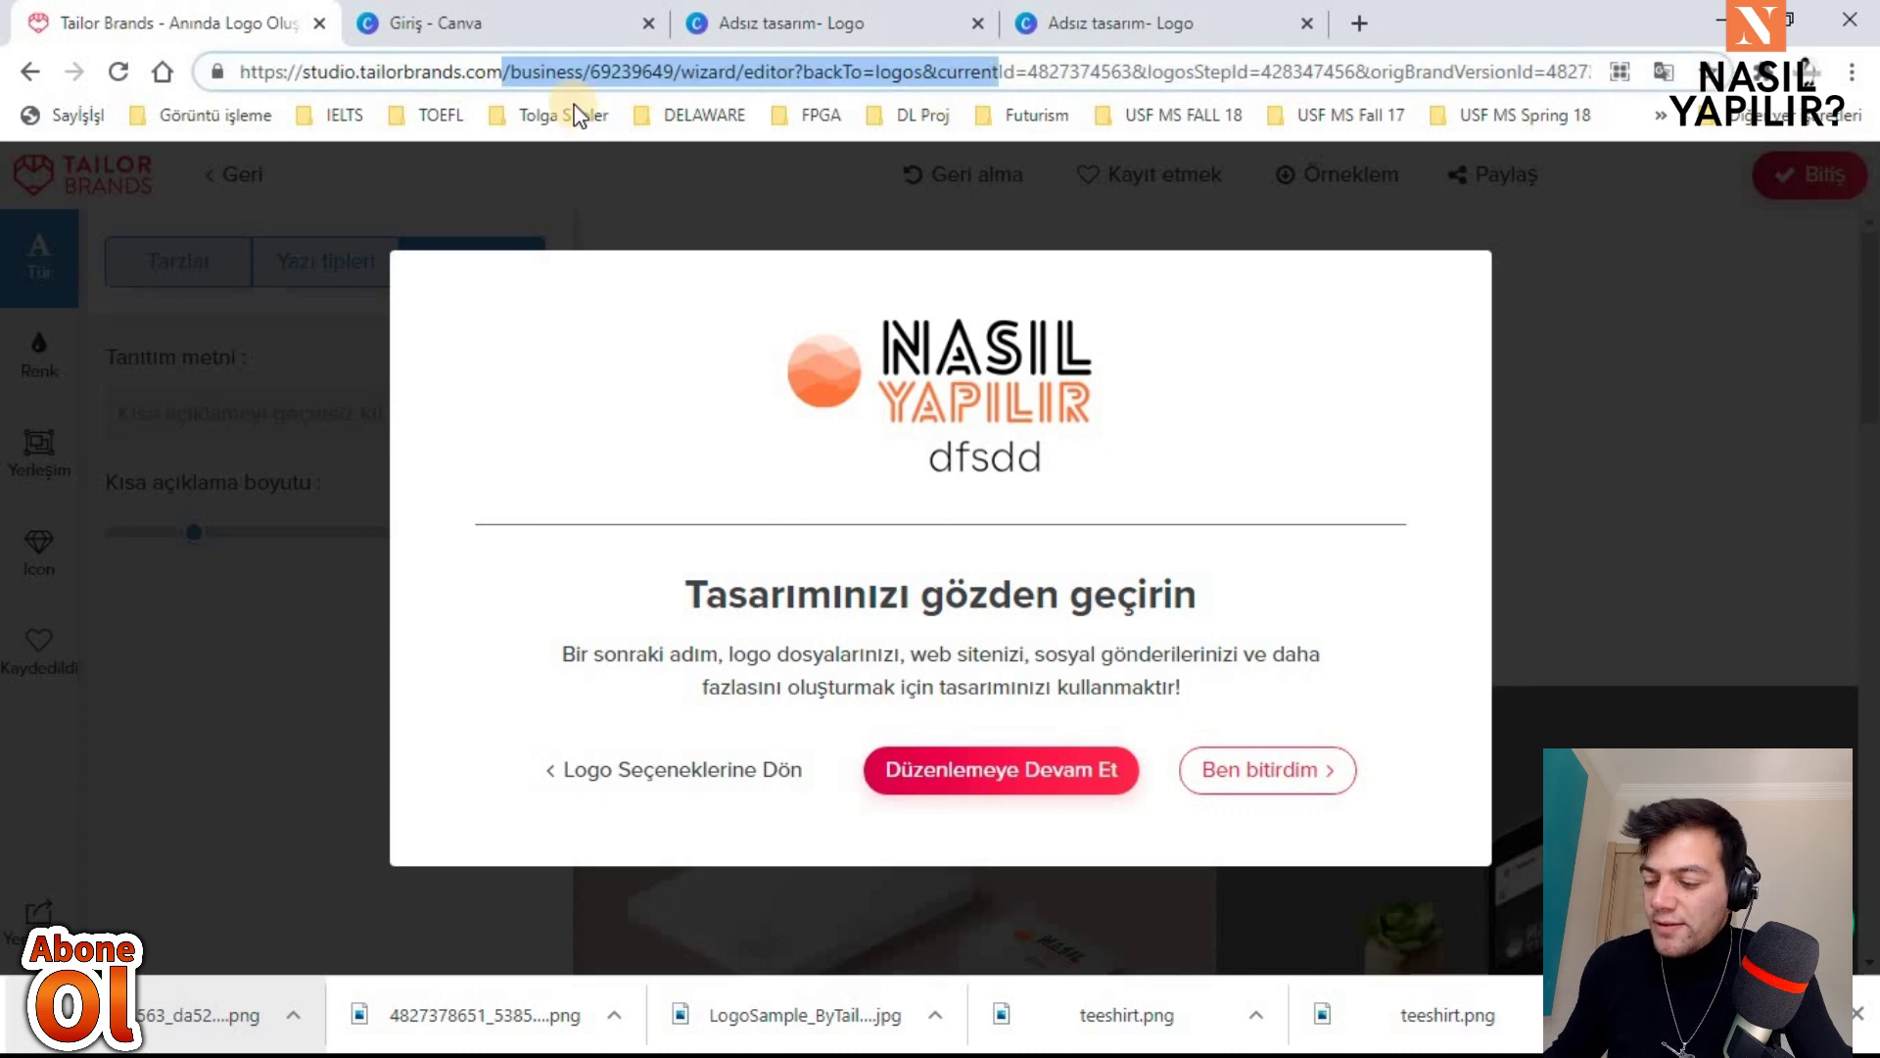
left_click(504, 70)
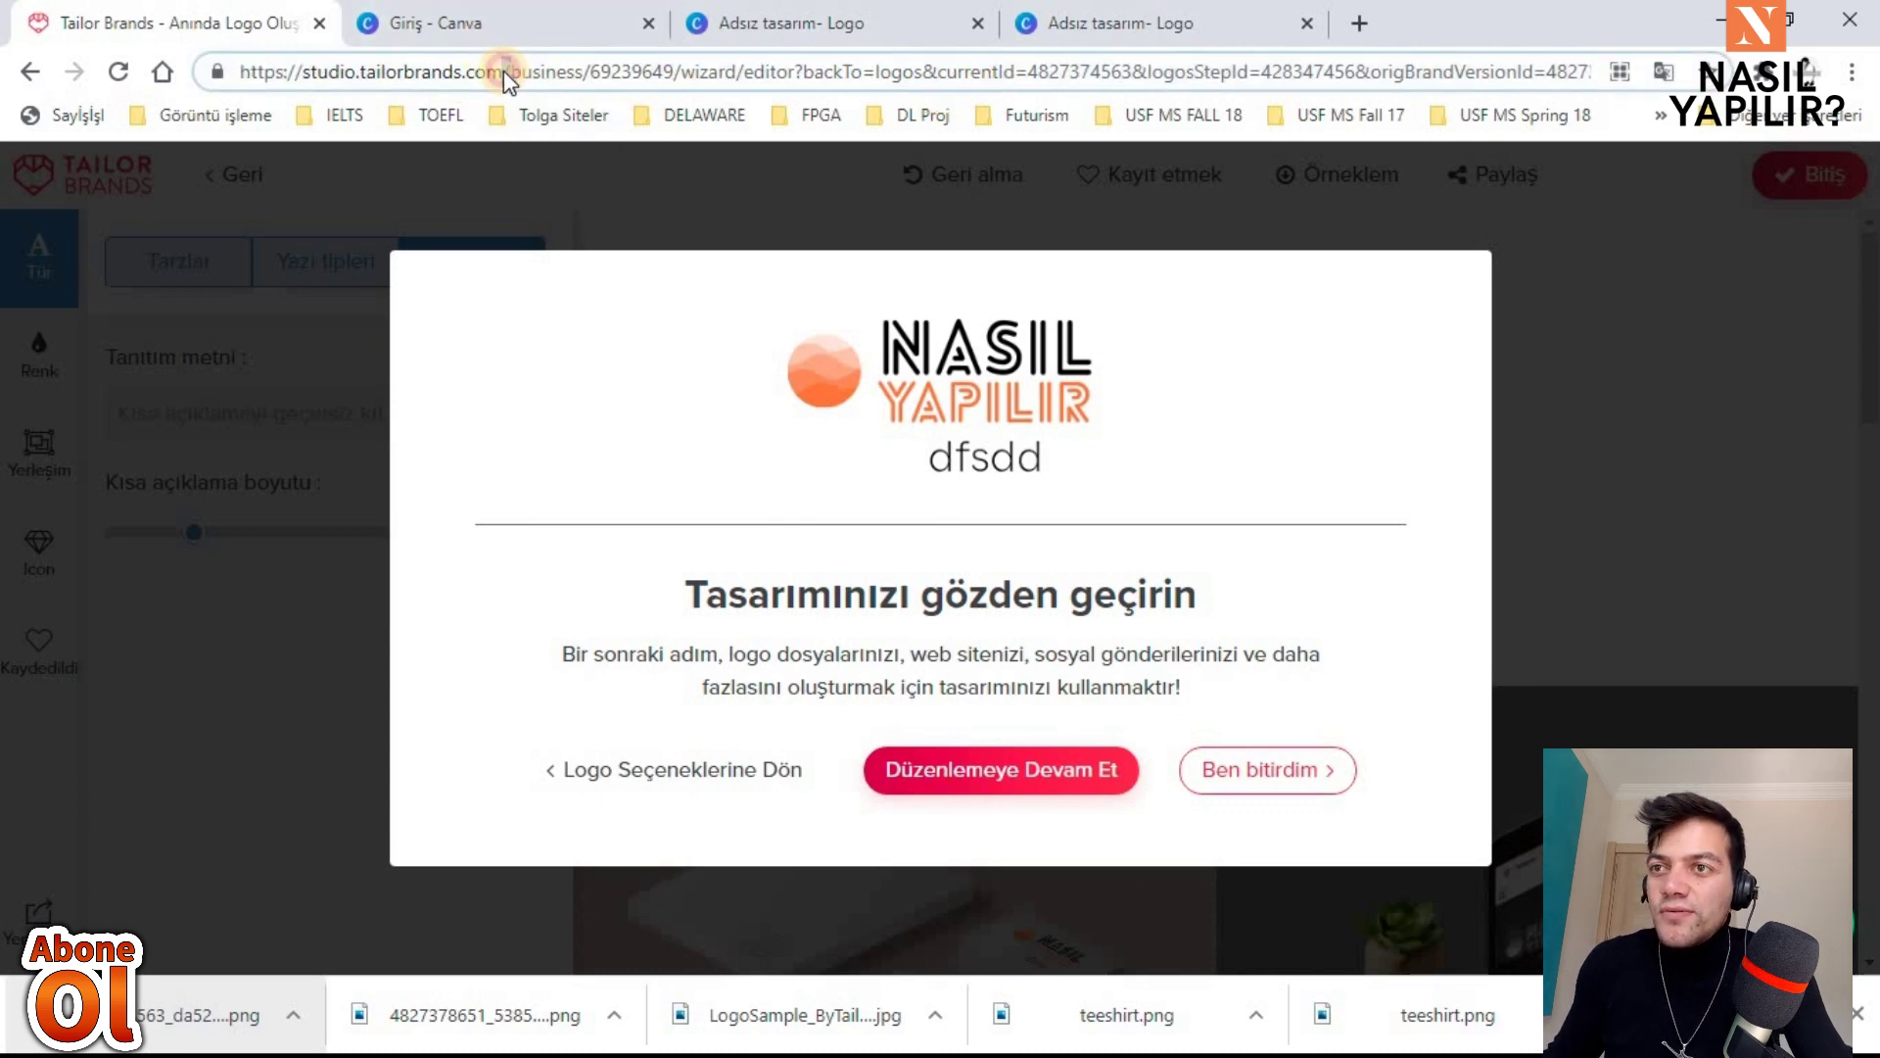
left_click_drag(235, 71, 466, 73)
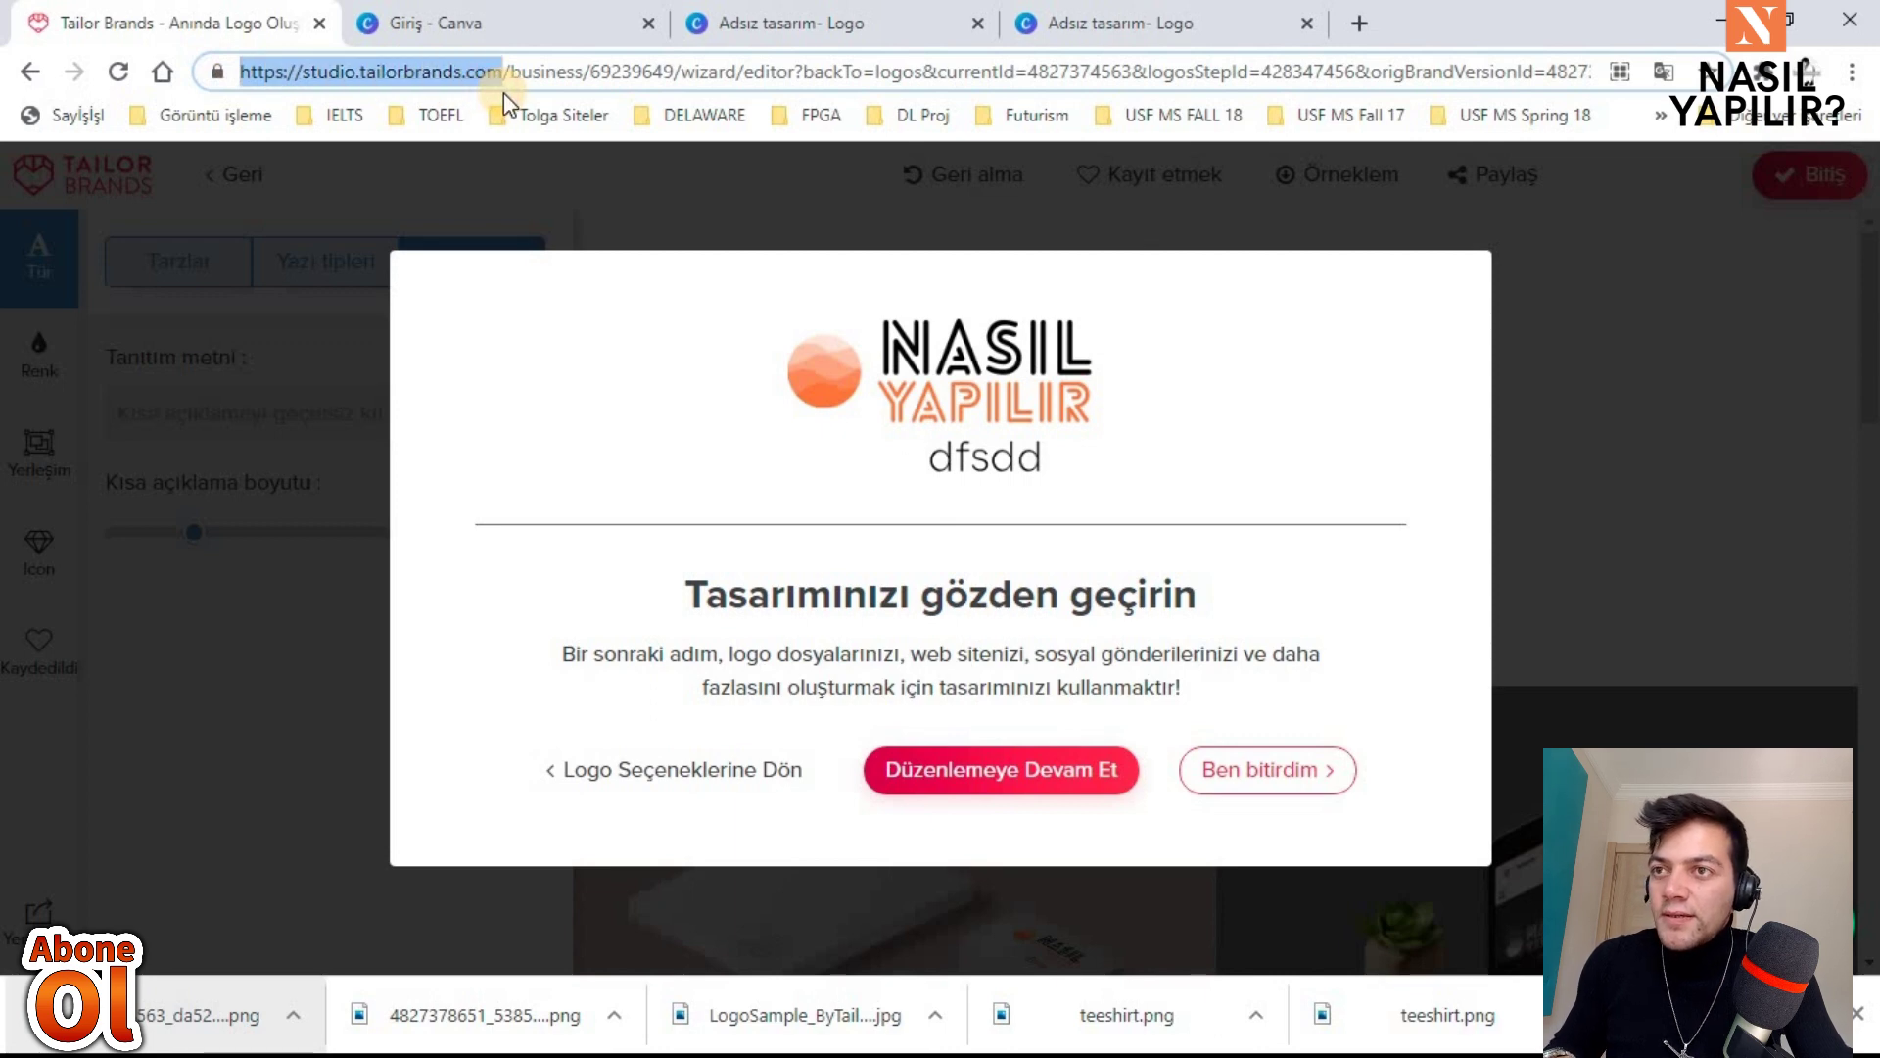
key("shift+End")
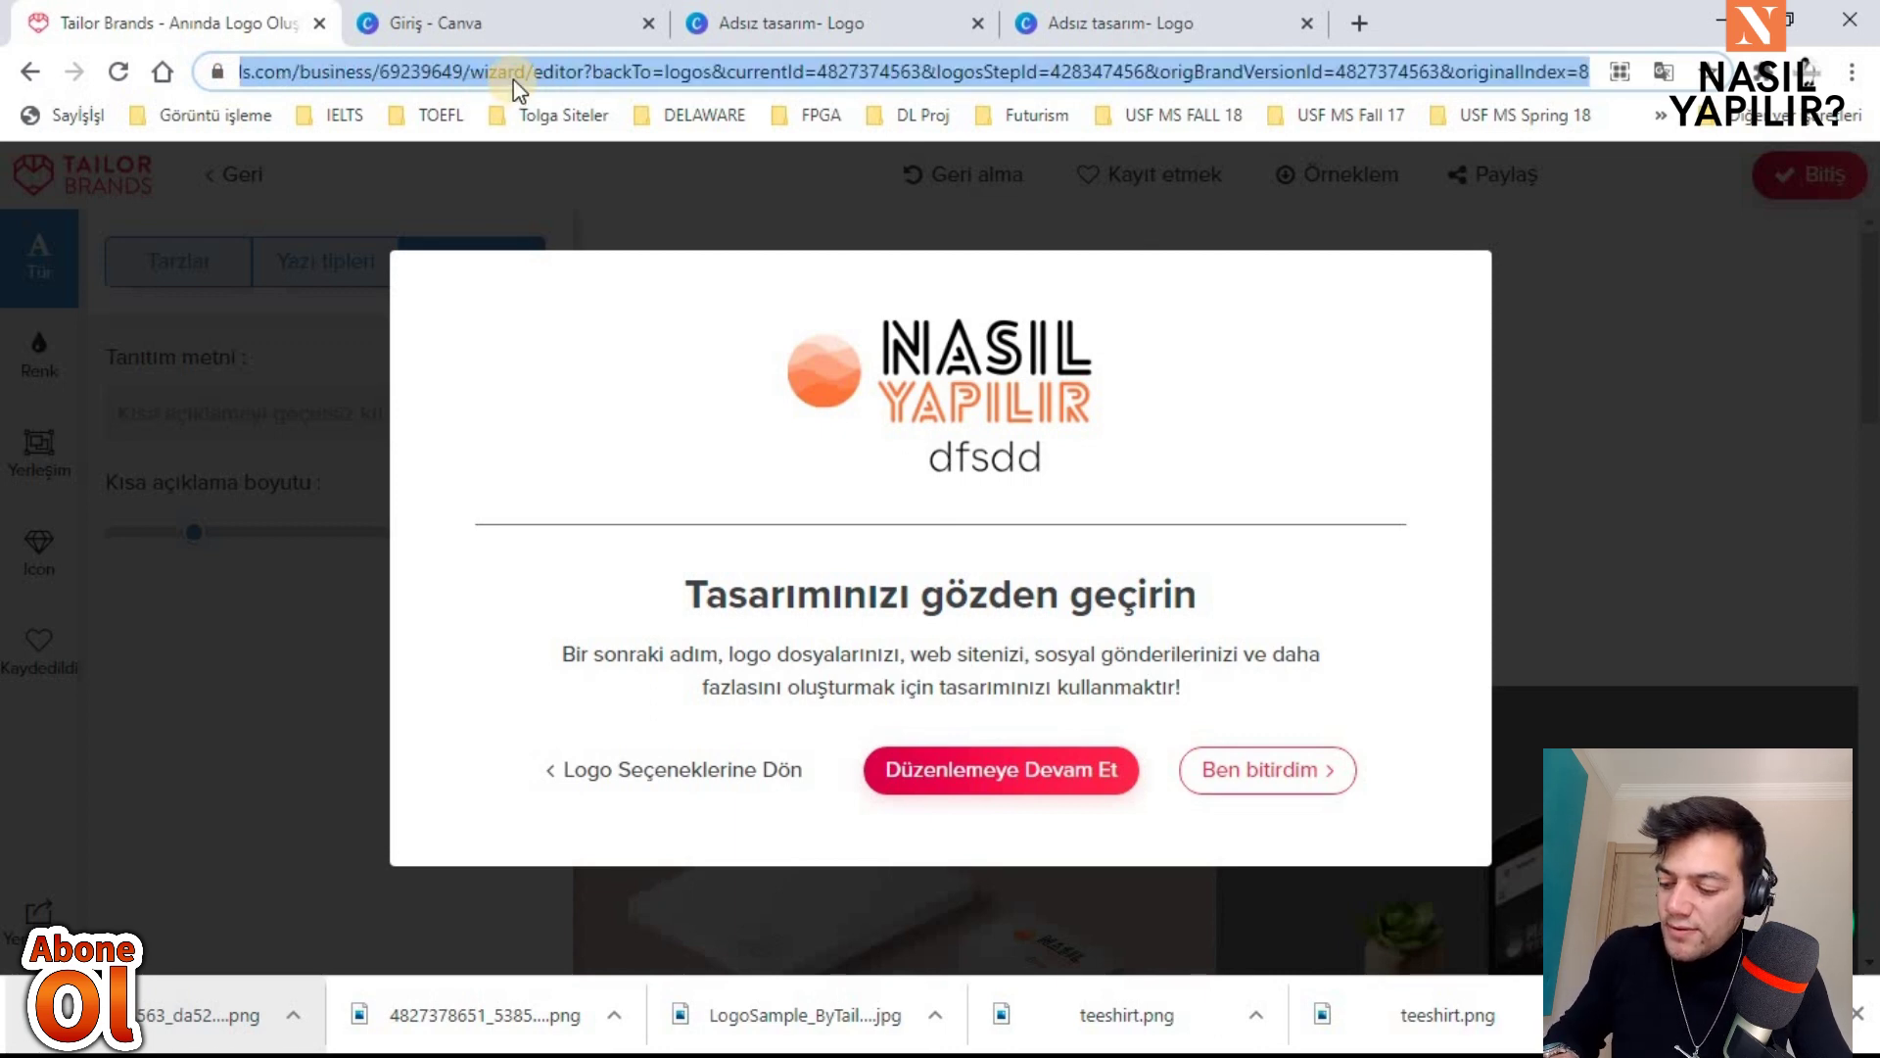
key("BackSpace")
key("Return")
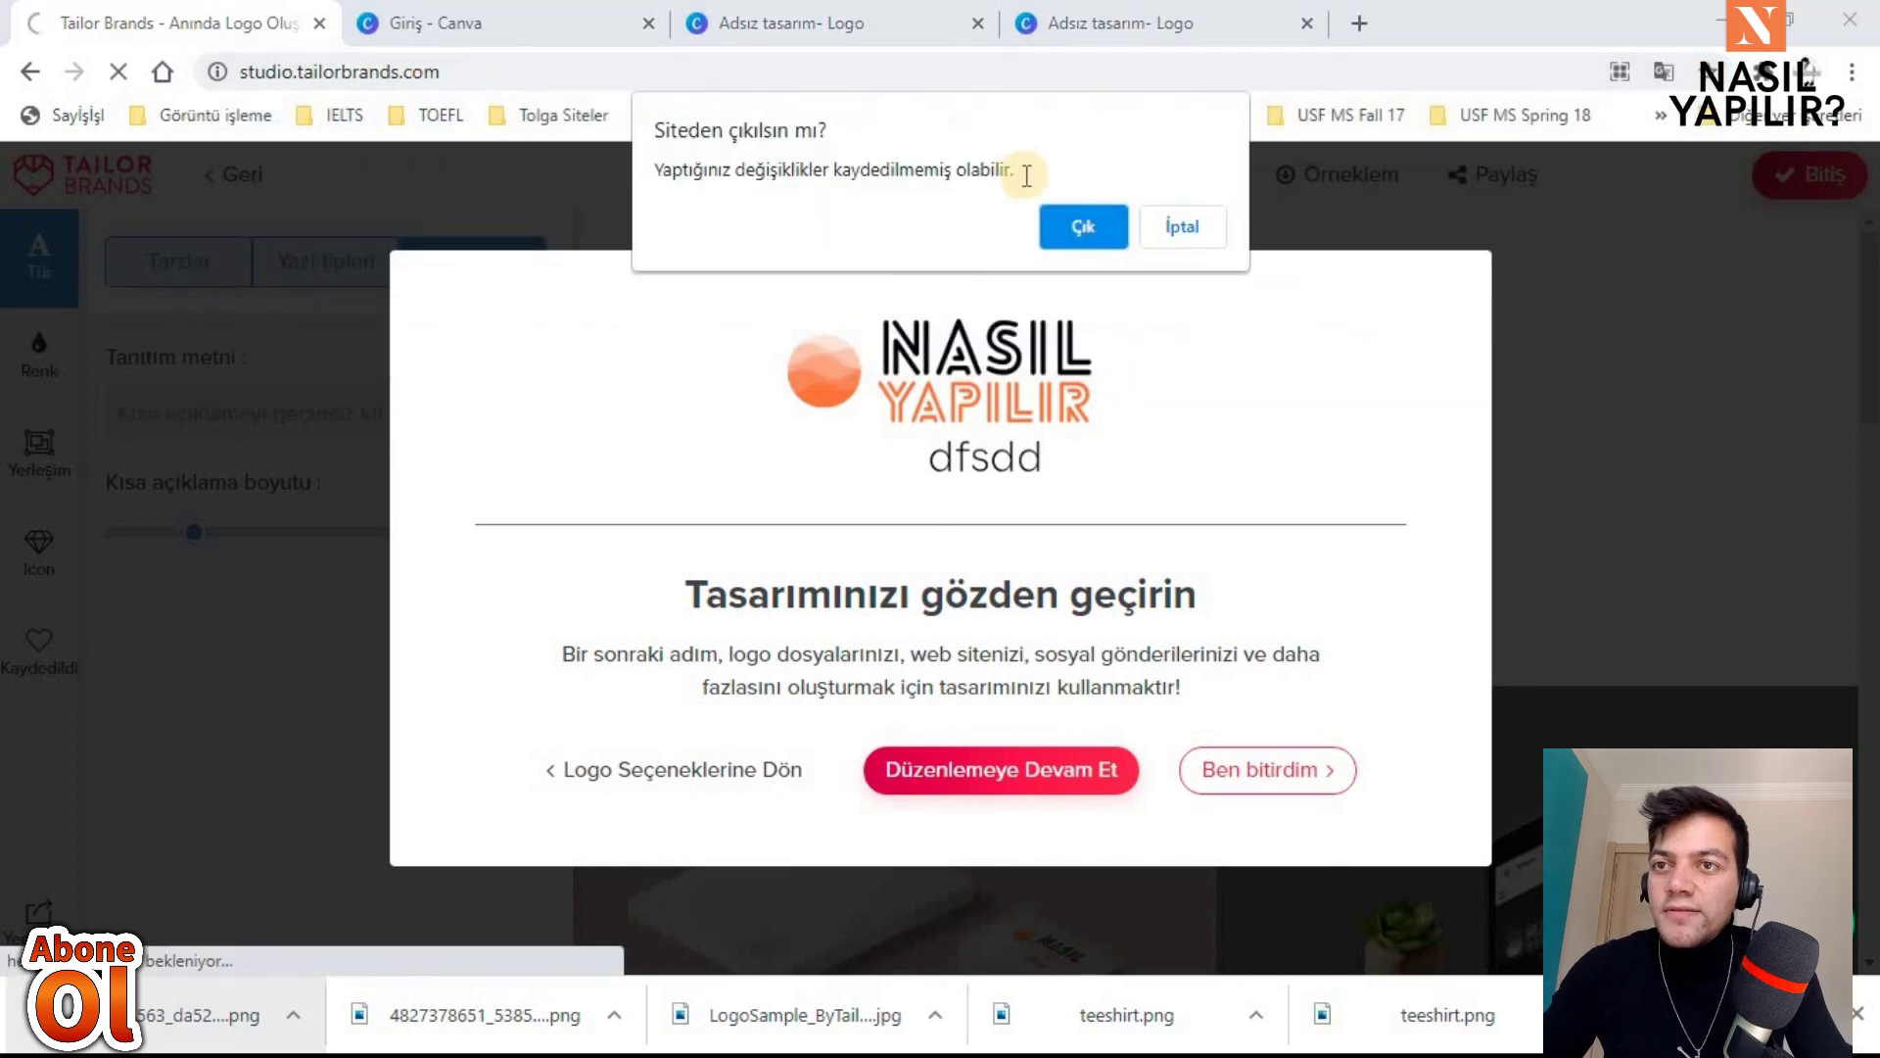
Step: Choose 'Çık' in the 'Siteden çıkılsın mı?' warning to leave the unsaved editor
left_click(1084, 226)
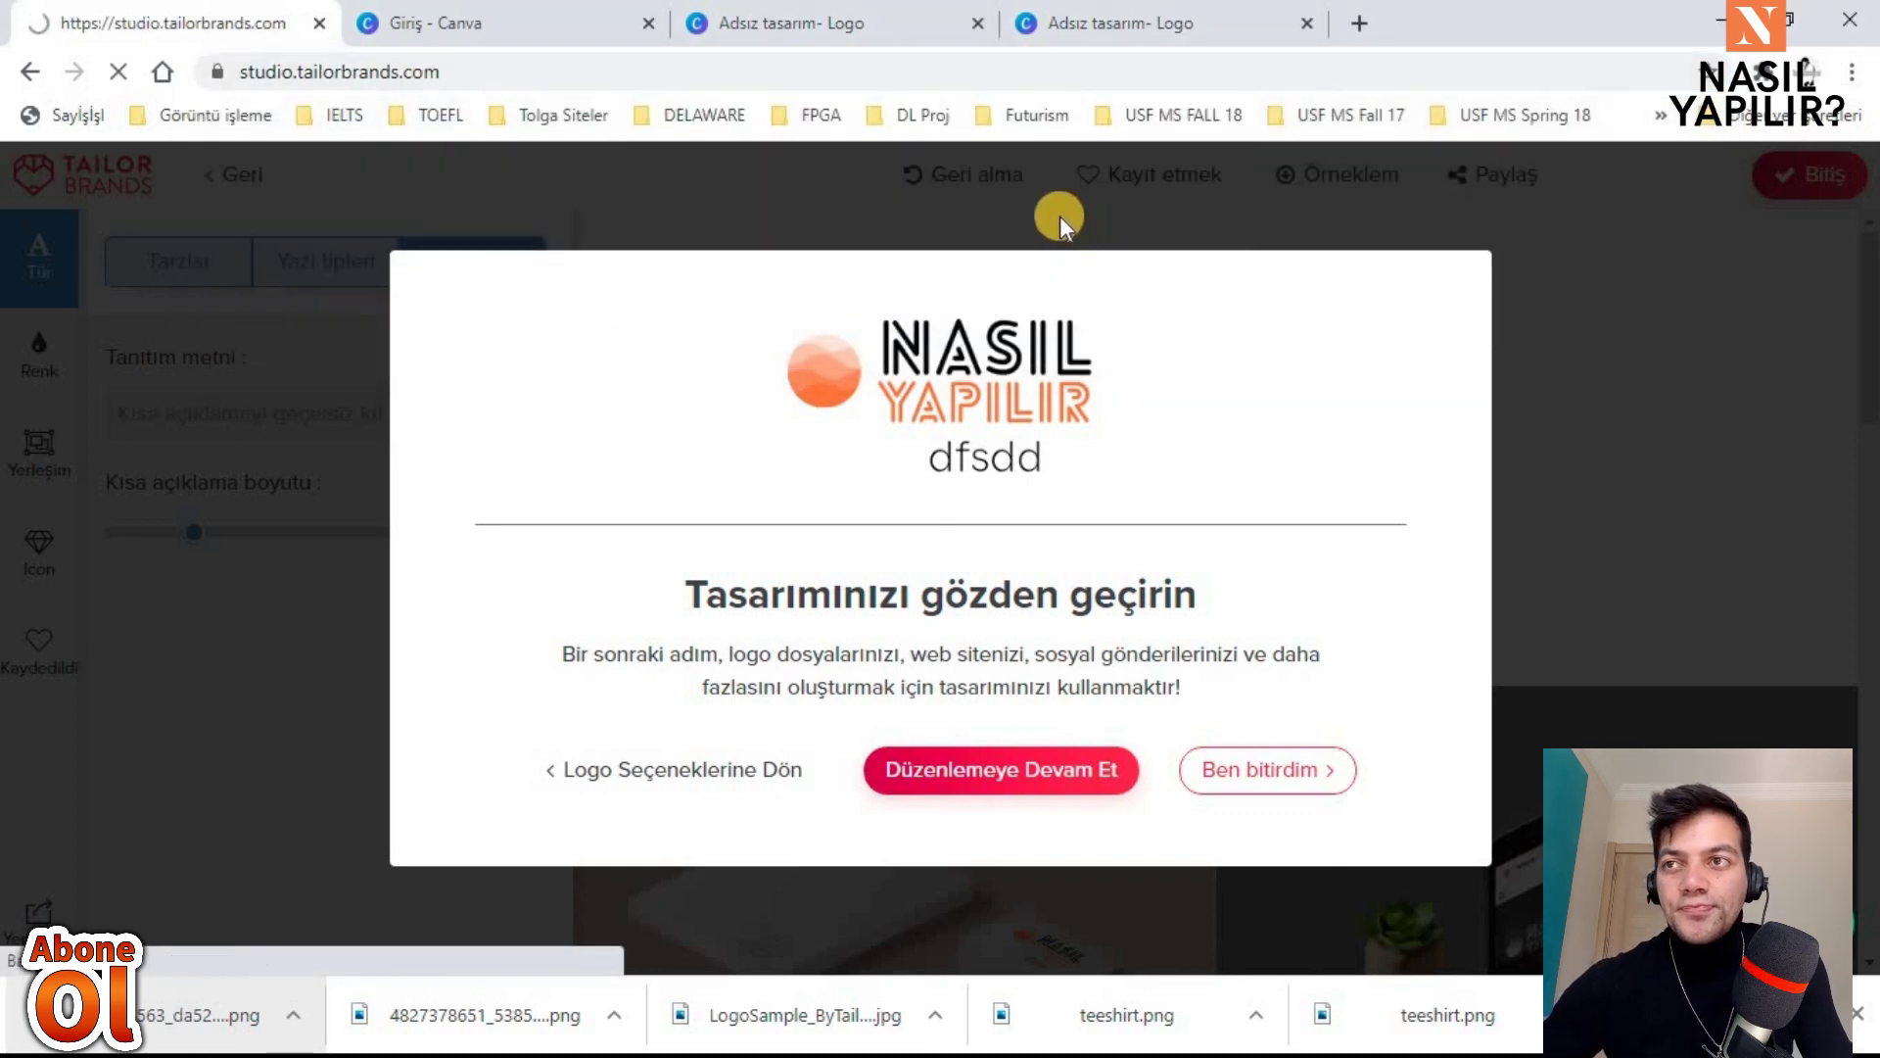